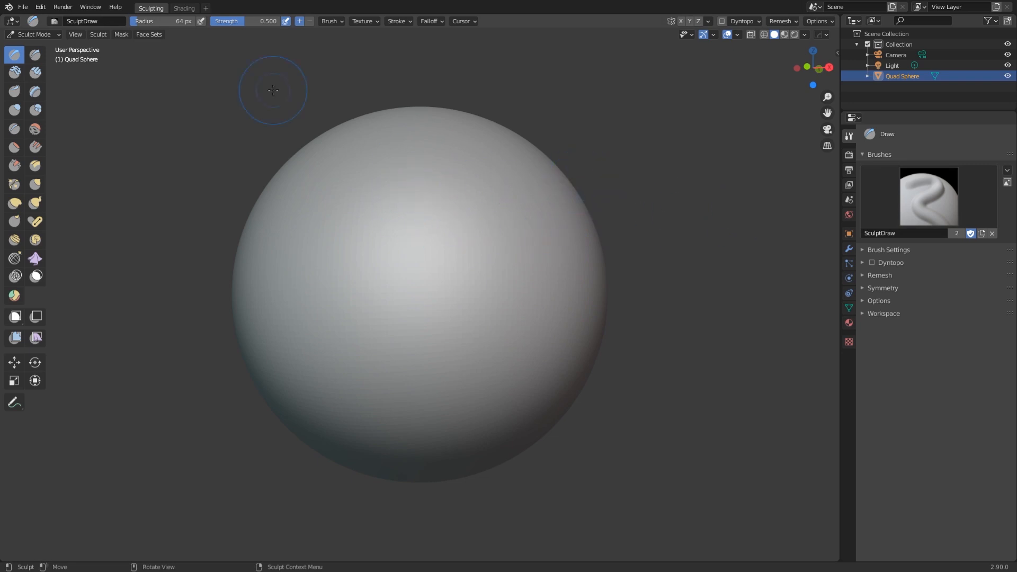
Sculpt raised rocky ridges across the upper front of the sphere with the Rocks 01 brush.
{"action": "left_click", "coordinate": [55, 20]}
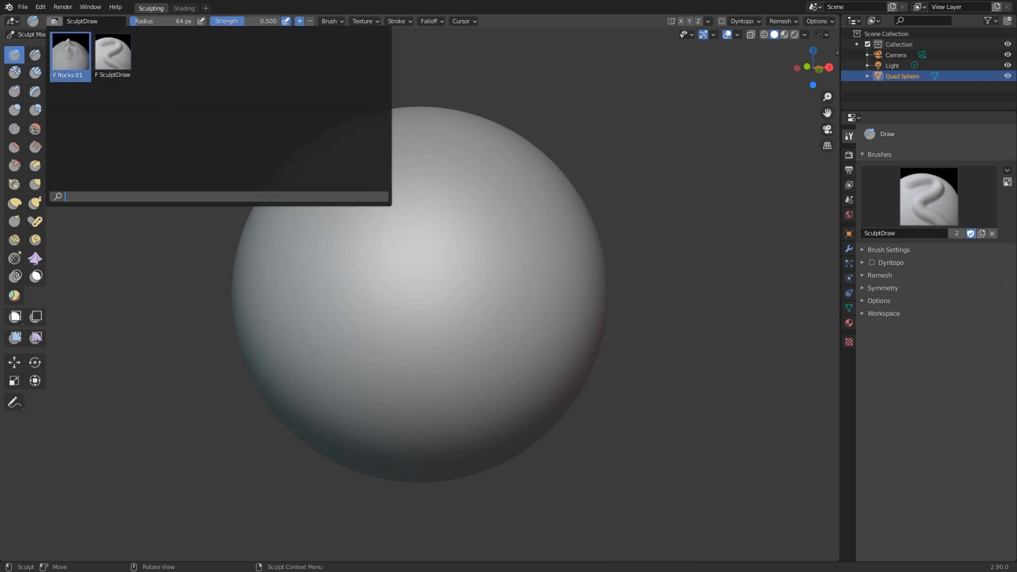
{"action": "left_click", "coordinate": [69, 51]}
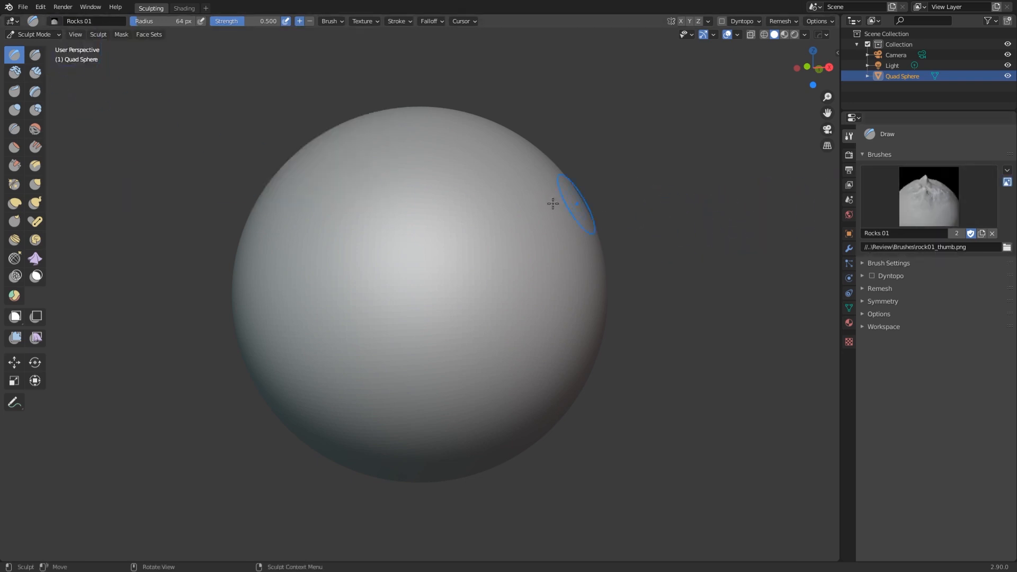
{"action": "mouse_move", "coordinate": [431, 190]}
{"action": "left_mouse_down"}
{"action": "mouse_move", "coordinate": [429, 170]}
{"action": "mouse_move", "coordinate": [452, 193]}
{"action": "mouse_move", "coordinate": [436, 237]}
{"action": "mouse_move", "coordinate": [379, 265]}
{"action": "mouse_move", "coordinate": [336, 267]}
{"action": "mouse_move", "coordinate": [371, 270]}
{"action": "left_mouse_up"}
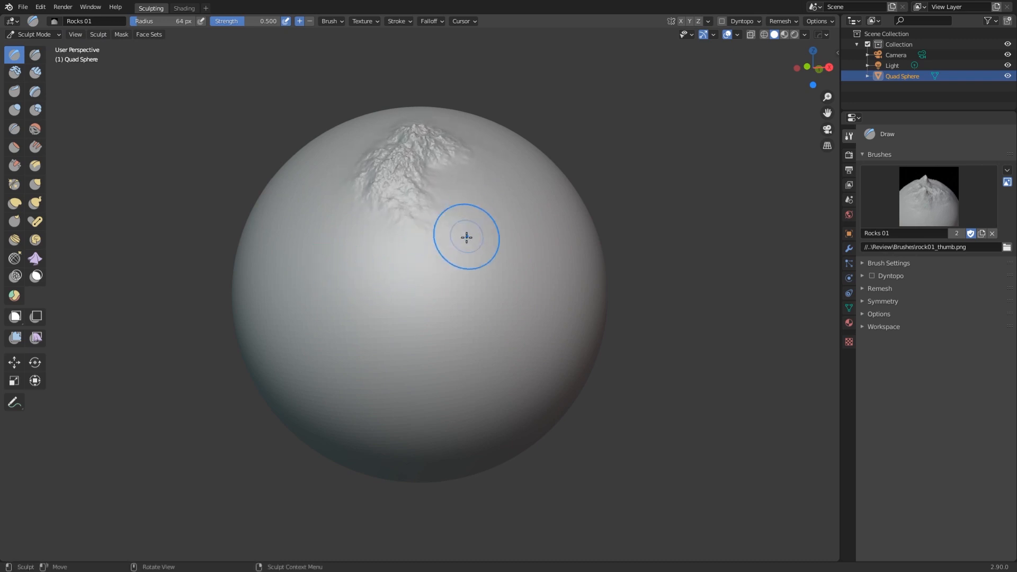
{"action": "mouse_move", "coordinate": [484, 182]}
{"action": "left_mouse_down"}
{"action": "mouse_move", "coordinate": [503, 230]}
{"action": "mouse_move", "coordinate": [437, 258]}
{"action": "mouse_move", "coordinate": [374, 196]}
{"action": "mouse_move", "coordinate": [389, 148]}
{"action": "mouse_move", "coordinate": [428, 139]}
{"action": "mouse_move", "coordinate": [389, 138]}
{"action": "left_mouse_up"}
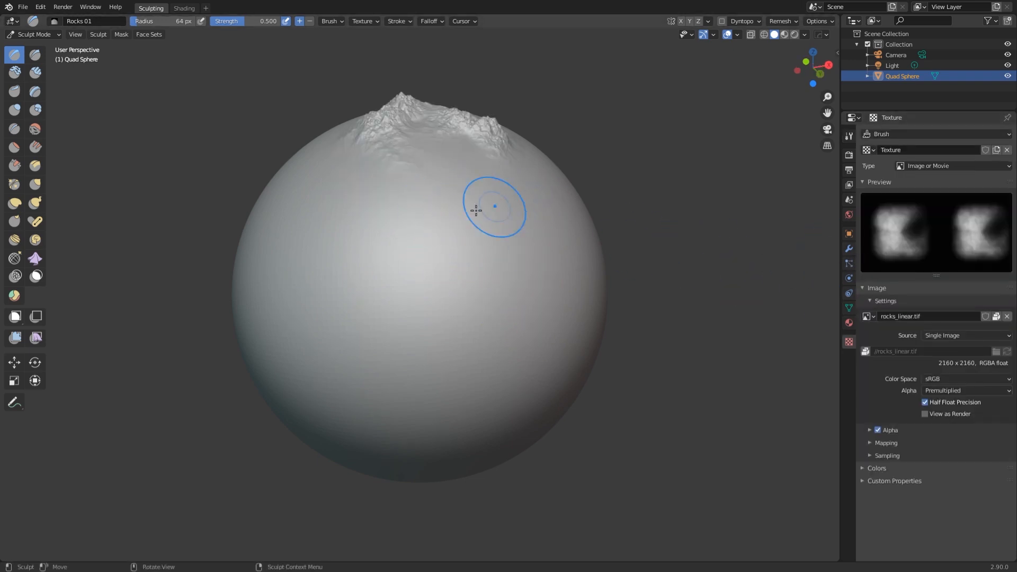
{"action": "mouse_move", "coordinate": [486, 202]}
{"action": "middle_mouse_down"}
{"action": "mouse_move", "coordinate": [513, 222]}
{"action": "mouse_move", "coordinate": [513, 242]}
{"action": "mouse_move", "coordinate": [501, 208]}
{"action": "middle_mouse_up"}
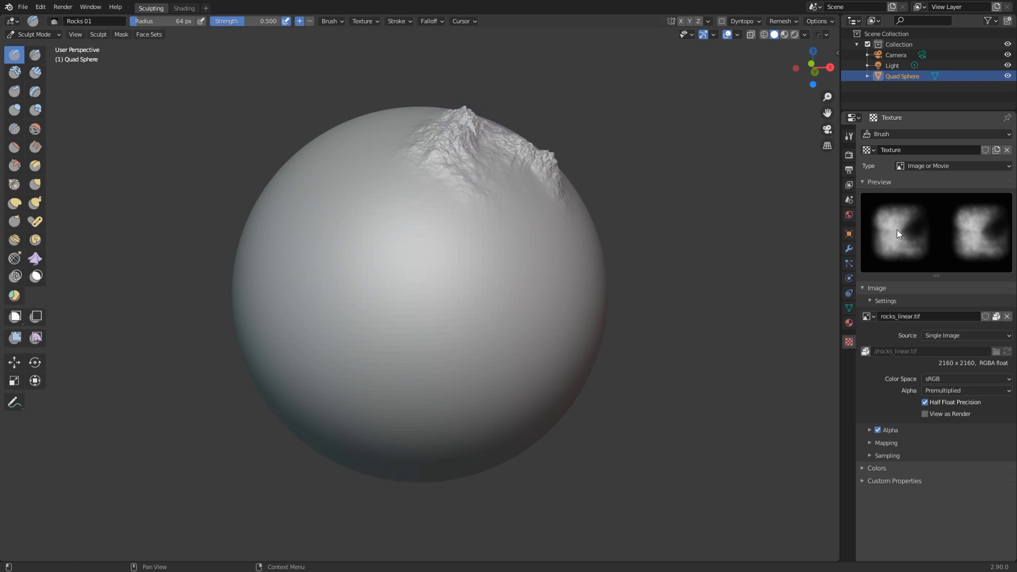
Set the Rocks 01 brush direction to Subtract and carve a rocky dent into the sphere below the raised ridges.
{"action": "left_click", "coordinate": [849, 137]}
{"action": "middle_click_drag", "start_coordinate": [638, 200], "coordinate": [508, 222]}
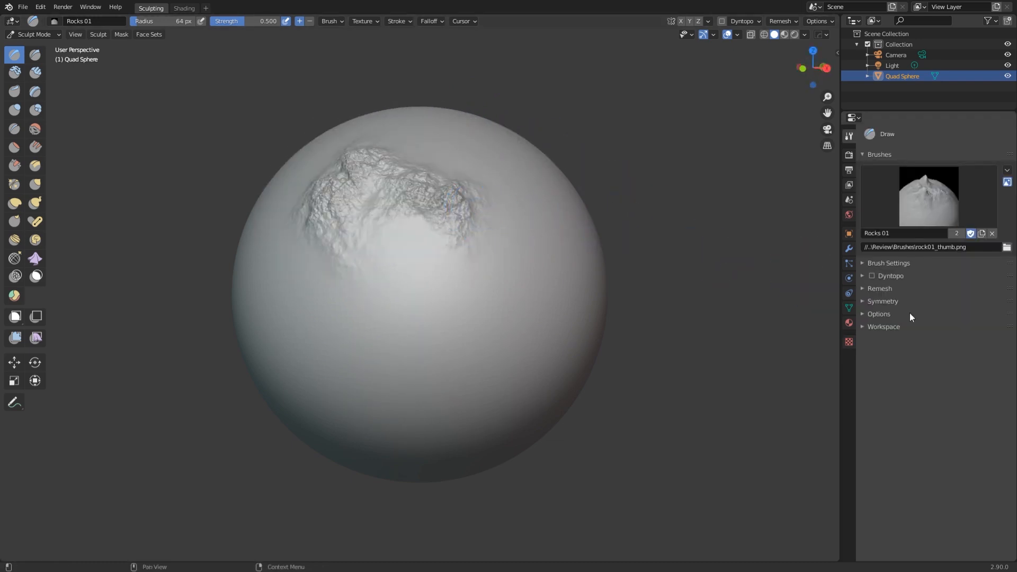
{"action": "left_click", "coordinate": [850, 249]}
{"action": "left_click", "coordinate": [849, 136]}
{"action": "left_click", "coordinate": [865, 264]}
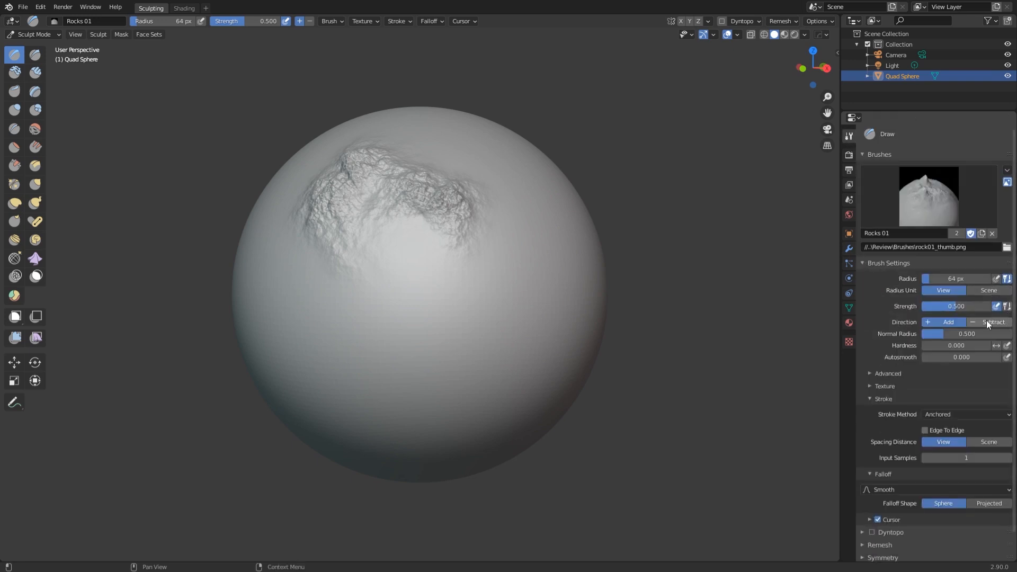
{"action": "left_click", "coordinate": [988, 324]}
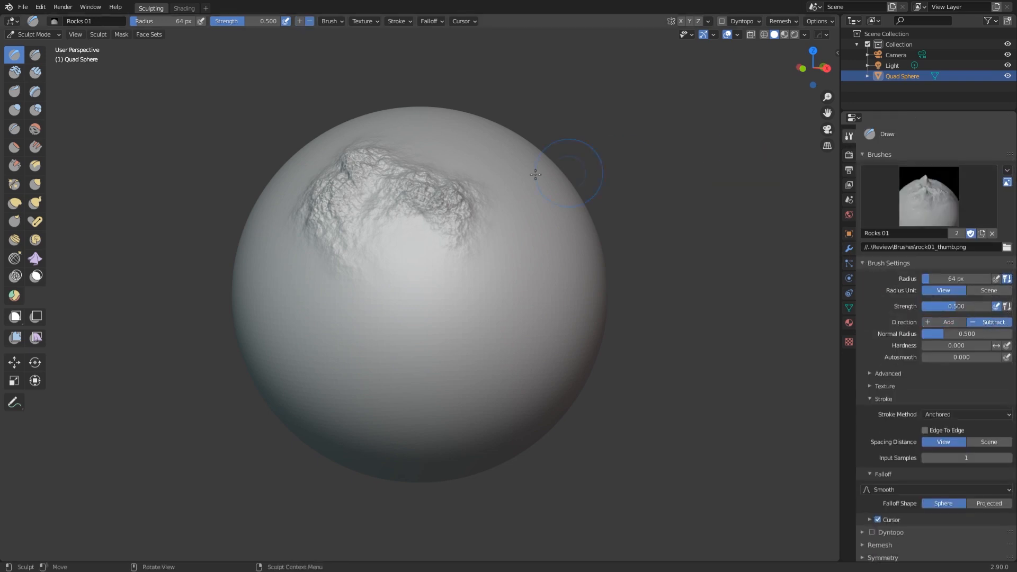
{"action": "middle_click_drag", "start_coordinate": [537, 320], "coordinate": [525, 293]}
{"action": "left_click_drag", "start_coordinate": [469, 254], "coordinate": [539, 307]}
{"action": "middle_click_drag", "start_coordinate": [539, 307], "coordinate": [508, 309]}
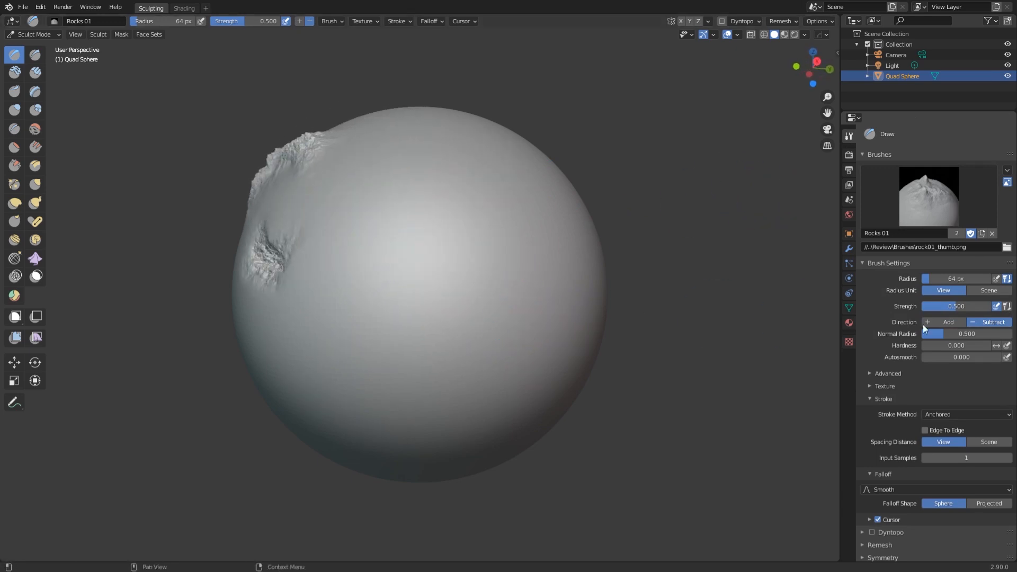
Set the brush direction to Add and sculpt another raised rocky peak on the smooth area beside the dent.
{"action": "left_click", "coordinate": [947, 322]}
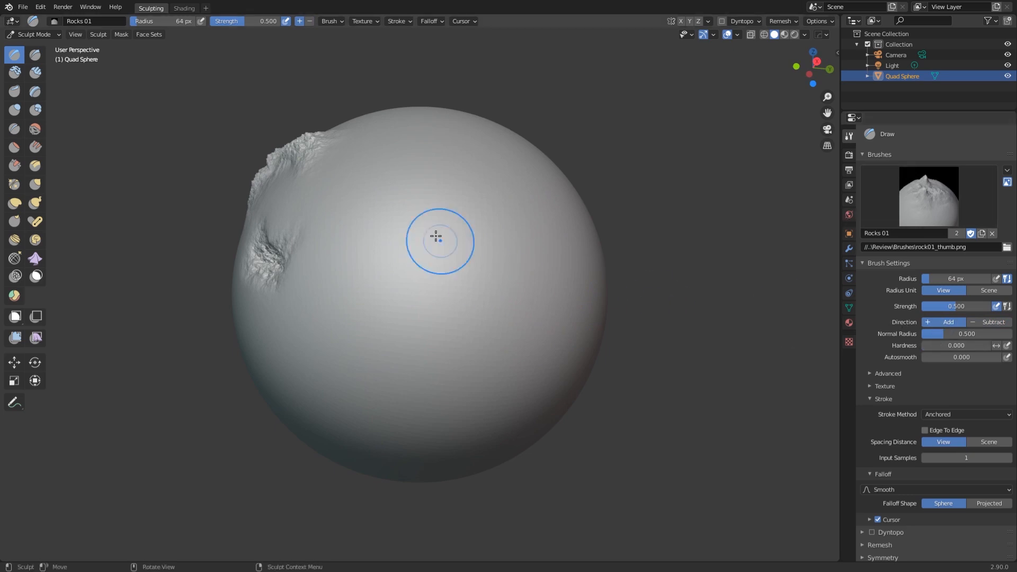
{"action": "left_click_drag", "start_coordinate": [373, 206], "coordinate": [443, 279]}
{"action": "mouse_move", "coordinate": [443, 280]}
{"action": "middle_mouse_down"}
{"action": "mouse_move", "coordinate": [478, 222]}
{"action": "mouse_move", "coordinate": [488, 240]}
{"action": "mouse_move", "coordinate": [488, 221]}
{"action": "middle_mouse_up"}
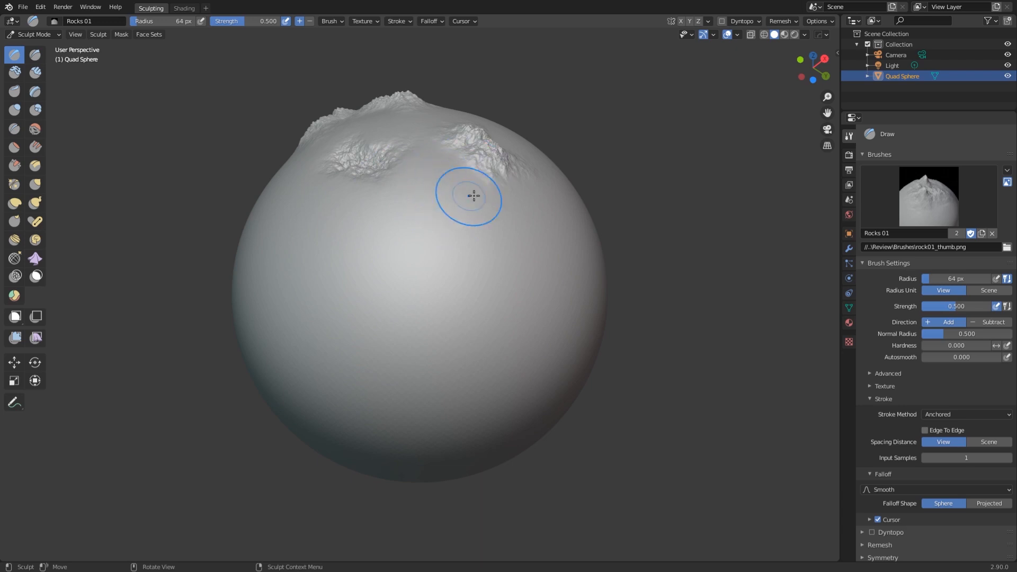
{"action": "mouse_move", "coordinate": [483, 230]}
{"action": "middle_mouse_down"}
{"action": "mouse_move", "coordinate": [503, 265]}
{"action": "mouse_move", "coordinate": [501, 286]}
{"action": "mouse_move", "coordinate": [507, 231]}
{"action": "mouse_move", "coordinate": [475, 229]}
{"action": "mouse_move", "coordinate": [488, 279]}
{"action": "mouse_move", "coordinate": [557, 291]}
{"action": "mouse_move", "coordinate": [589, 287]}
{"action": "mouse_move", "coordinate": [647, 245]}
{"action": "mouse_move", "coordinate": [552, 215]}
{"action": "mouse_move", "coordinate": [518, 225]}
{"action": "mouse_move", "coordinate": [524, 262]}
{"action": "mouse_move", "coordinate": [545, 276]}
{"action": "mouse_move", "coordinate": [536, 273]}
{"action": "middle_mouse_up"}
{"action": "mouse_move", "coordinate": [432, 239]}
{"action": "middle_mouse_down"}
{"action": "mouse_move", "coordinate": [484, 238]}
{"action": "mouse_move", "coordinate": [507, 226]}
{"action": "mouse_move", "coordinate": [493, 254]}
{"action": "middle_mouse_up"}
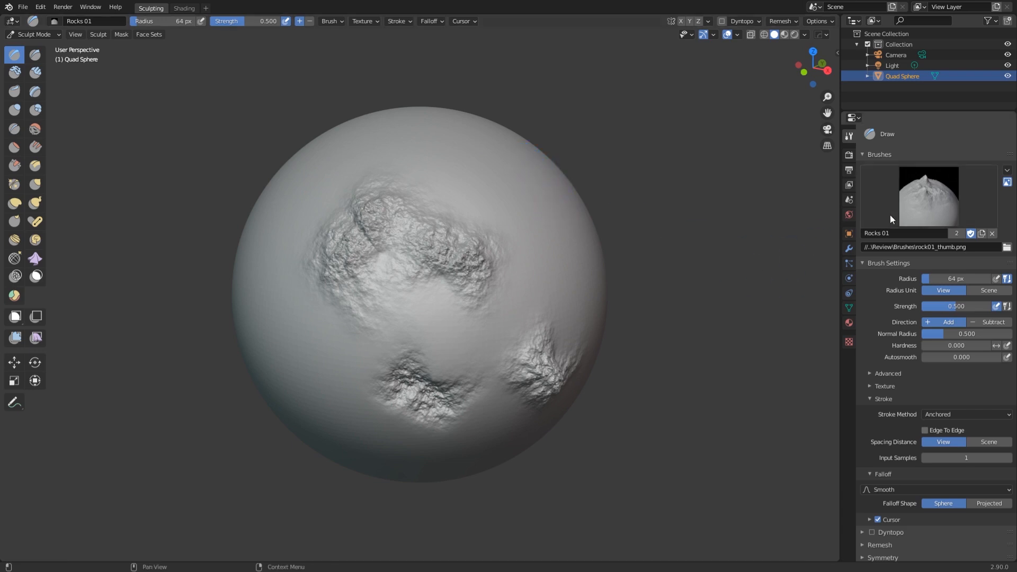
{"action": "middle_click_drag", "start_coordinate": [577, 217], "coordinate": [562, 207]}
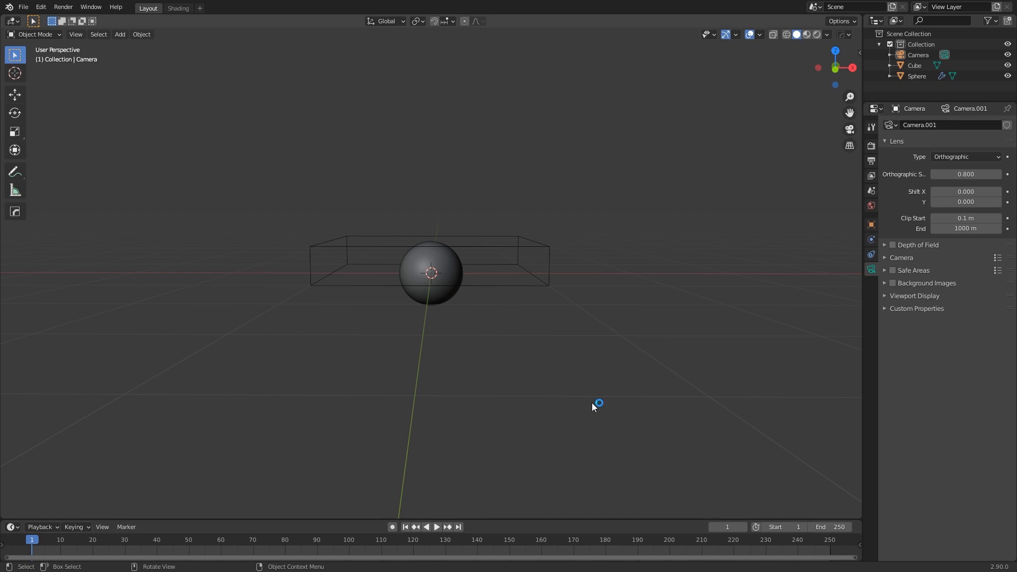
Examine the layout of the sphere and its surrounding wireframe box from several angles, selecting the sphere to inspect its mesh up close.
{"action": "middle_click_drag", "start_coordinate": [577, 362], "coordinate": [570, 318]}
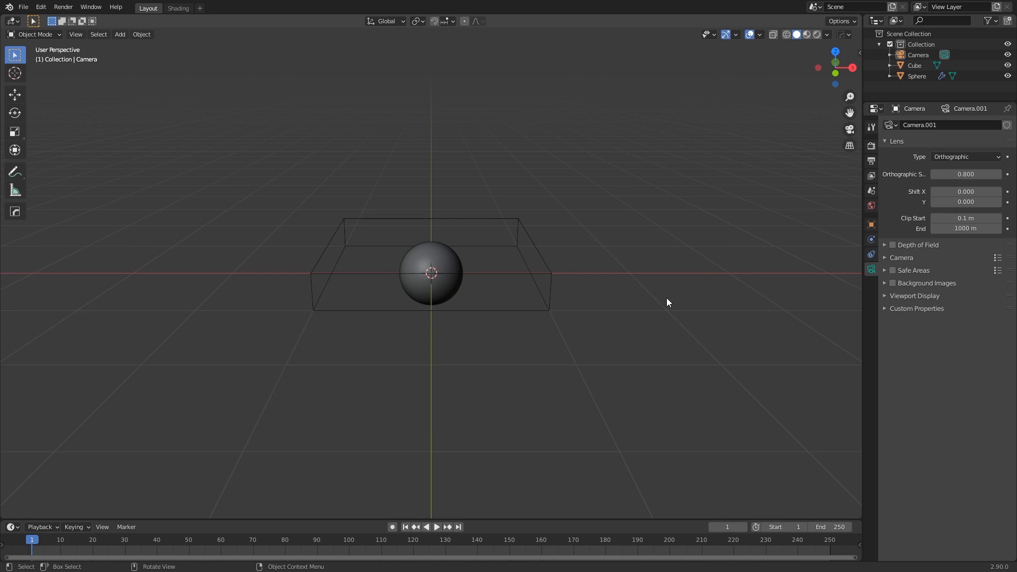
{"action": "scroll", "coordinate": [629, 319], "scroll_direction": "up", "scroll_amount": 3}
{"action": "middle_click_drag", "start_coordinate": [545, 340], "coordinate": [539, 366]}
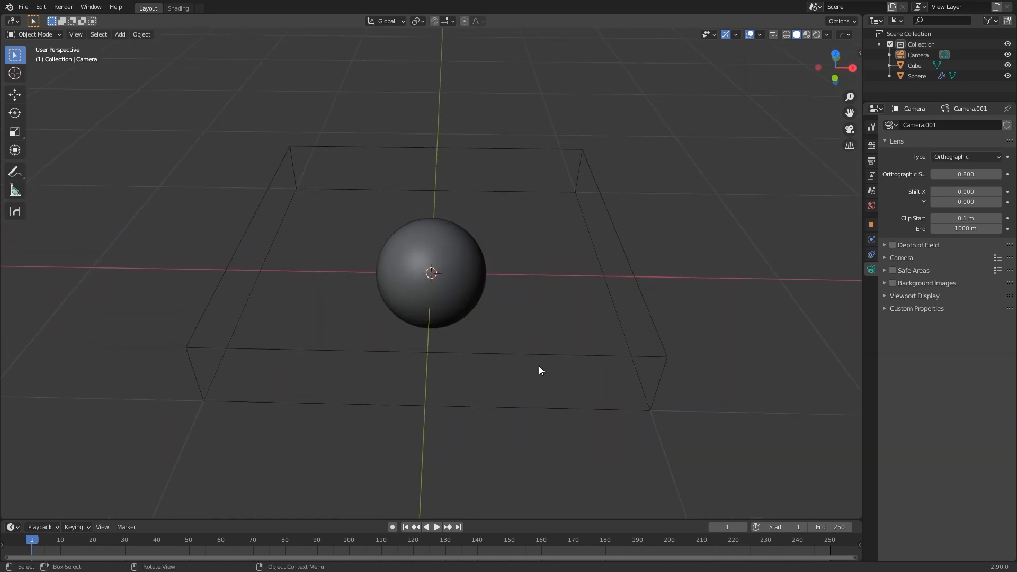
{"action": "scroll", "coordinate": [648, 306], "scroll_direction": "down", "scroll_amount": 4}
{"action": "middle_click_drag", "start_coordinate": [591, 317], "coordinate": [558, 310]}
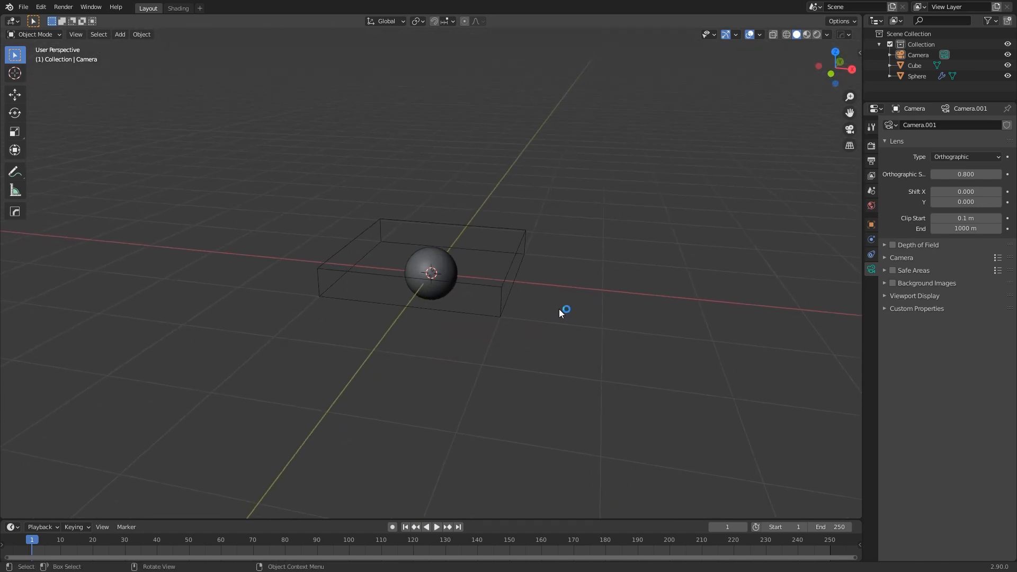
{"action": "scroll", "coordinate": [554, 318], "scroll_direction": "up", "scroll_amount": 3}
{"action": "left_click", "coordinate": [465, 265]}
{"action": "middle_click_drag", "start_coordinate": [461, 310], "coordinate": [510, 311]}
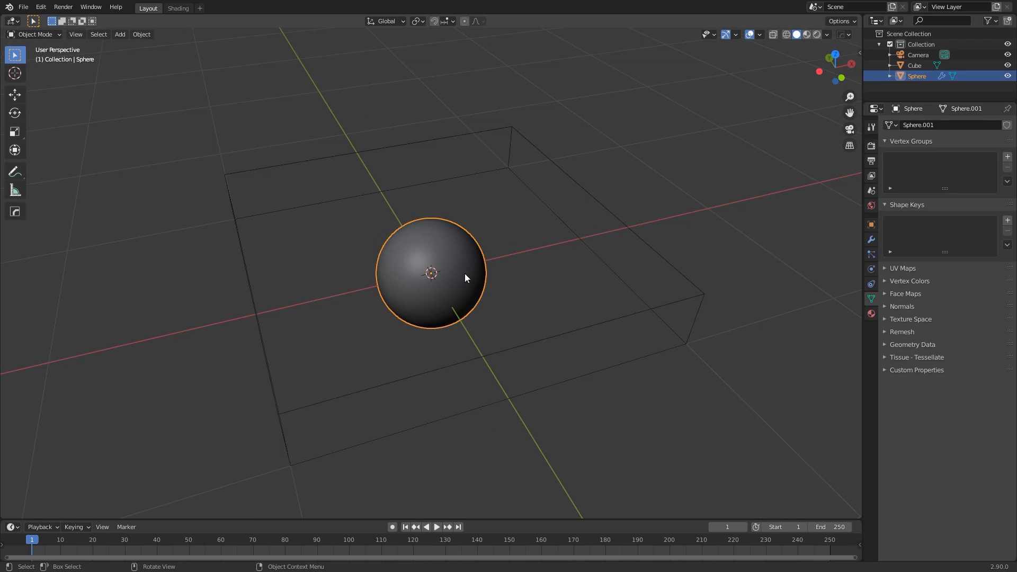
{"action": "scroll", "coordinate": [459, 306], "scroll_direction": "up", "scroll_amount": 2}
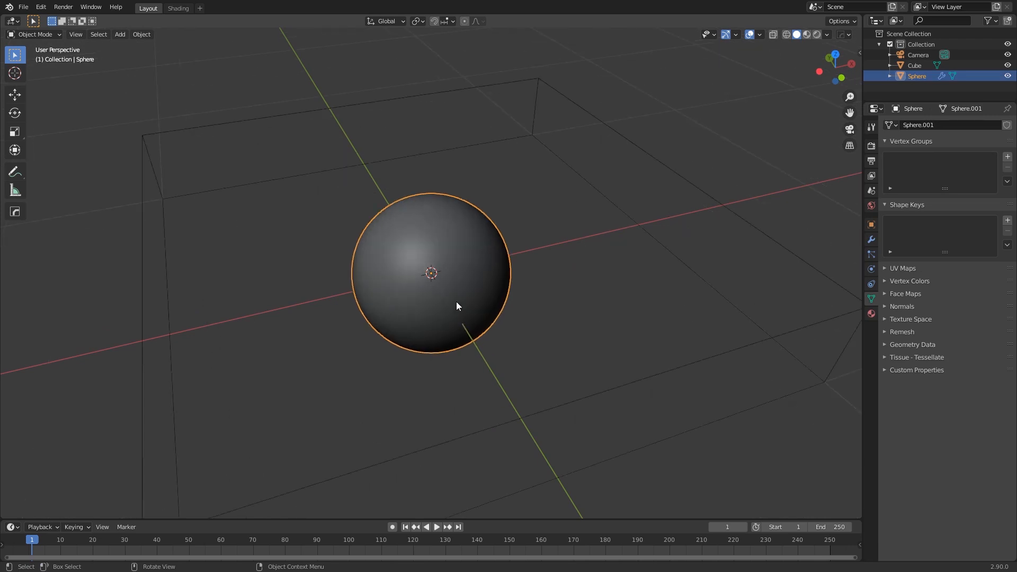
{"action": "mouse_move", "coordinate": [457, 298]}
{"action": "middle_mouse_down"}
{"action": "mouse_move", "coordinate": [490, 278]}
{"action": "mouse_move", "coordinate": [468, 278]}
{"action": "mouse_move", "coordinate": [444, 308]}
{"action": "mouse_move", "coordinate": [462, 289]}
{"action": "middle_mouse_up"}
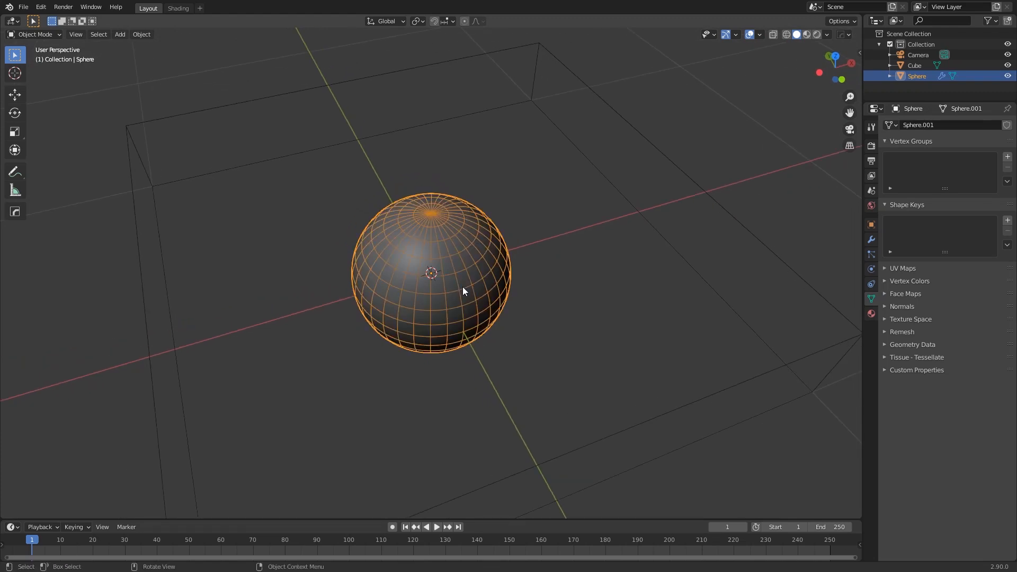
Turn off the viewport display of the sphere's Subdivision modifier and shade the sphere smooth.
{"action": "left_click", "coordinate": [872, 146]}
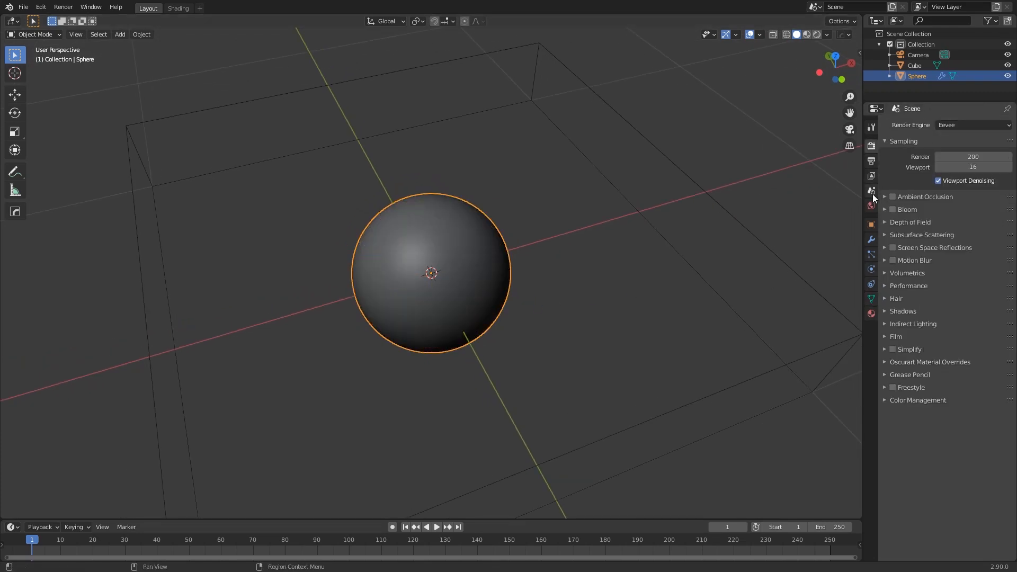
{"action": "left_click", "coordinate": [872, 239]}
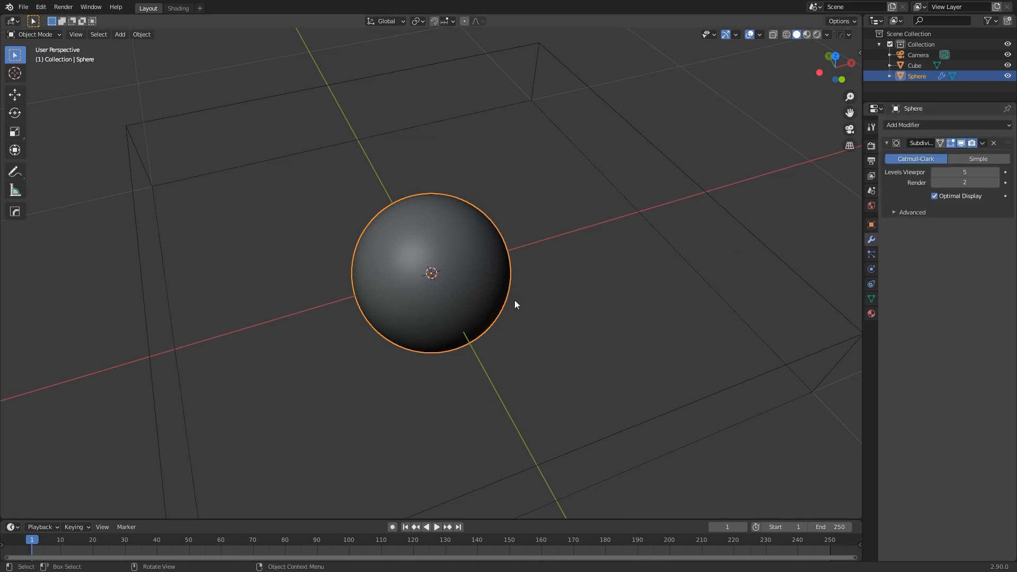
{"action": "scroll", "coordinate": [513, 280], "scroll_direction": "up", "scroll_amount": 2}
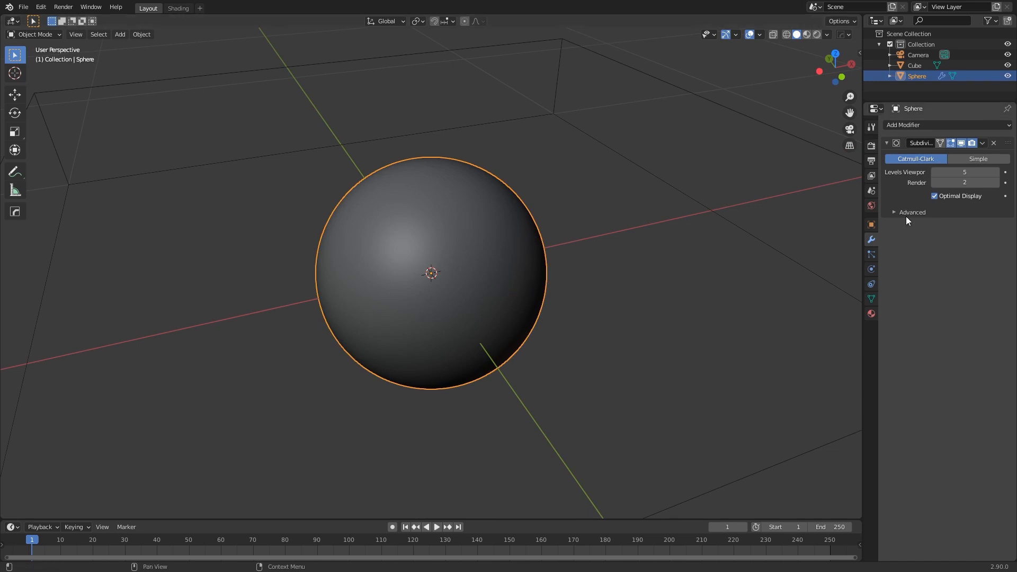
{"action": "left_click", "coordinate": [962, 142]}
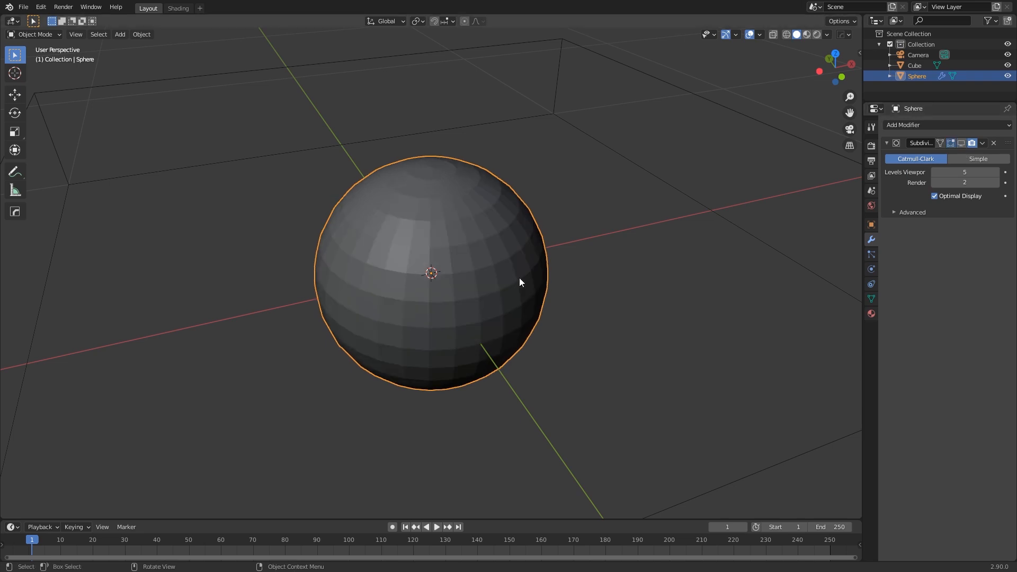
{"action": "right_click", "coordinate": [481, 288]}
{"action": "left_click", "coordinate": [466, 271]}
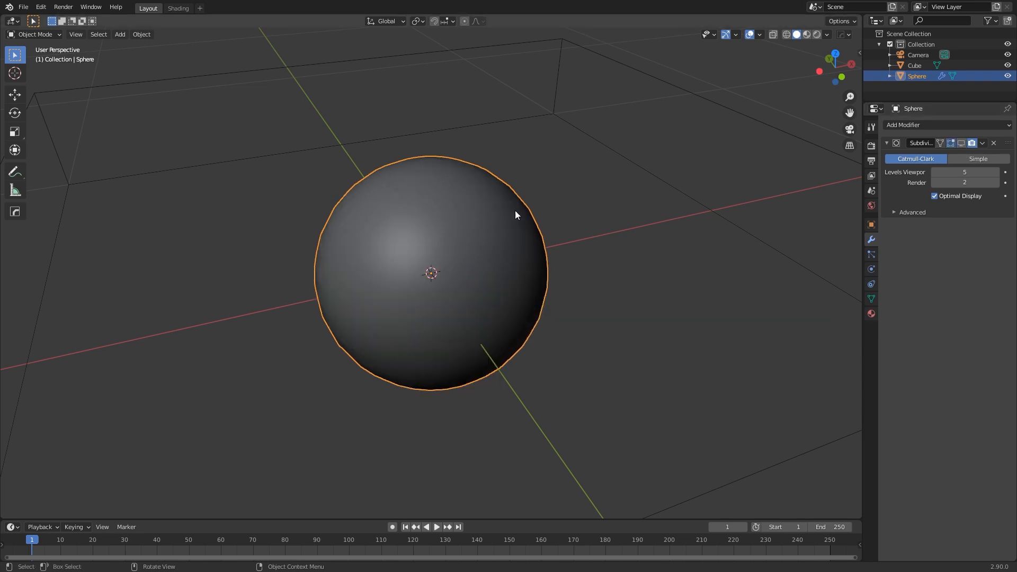
{"action": "scroll", "coordinate": [533, 276], "scroll_direction": "up", "scroll_amount": 2}
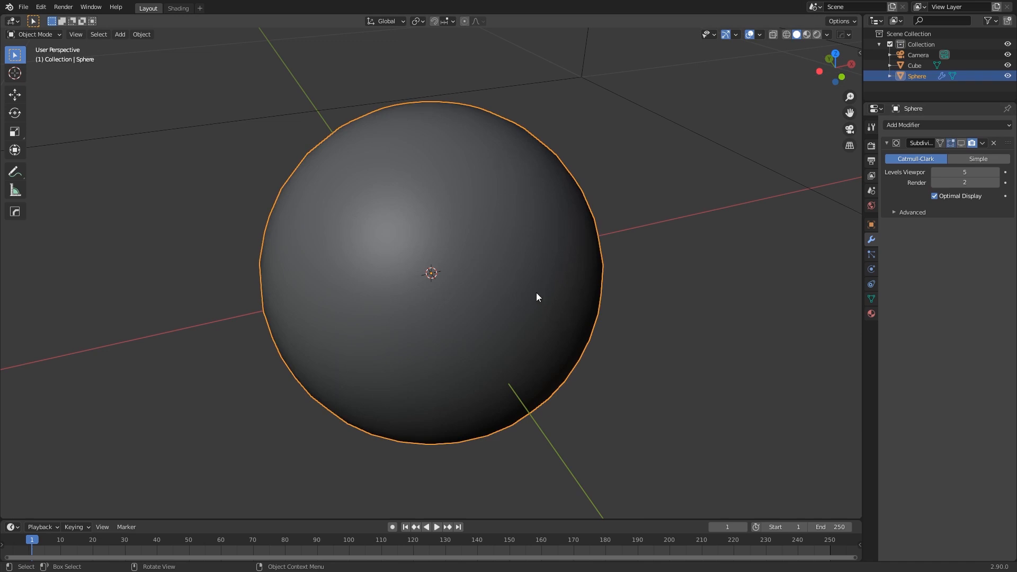
Shade the sphere flat and turn the viewport display of its Subdivision modifier back on.
{"action": "right_click", "coordinate": [518, 263]}
{"action": "left_click", "coordinate": [507, 273]}
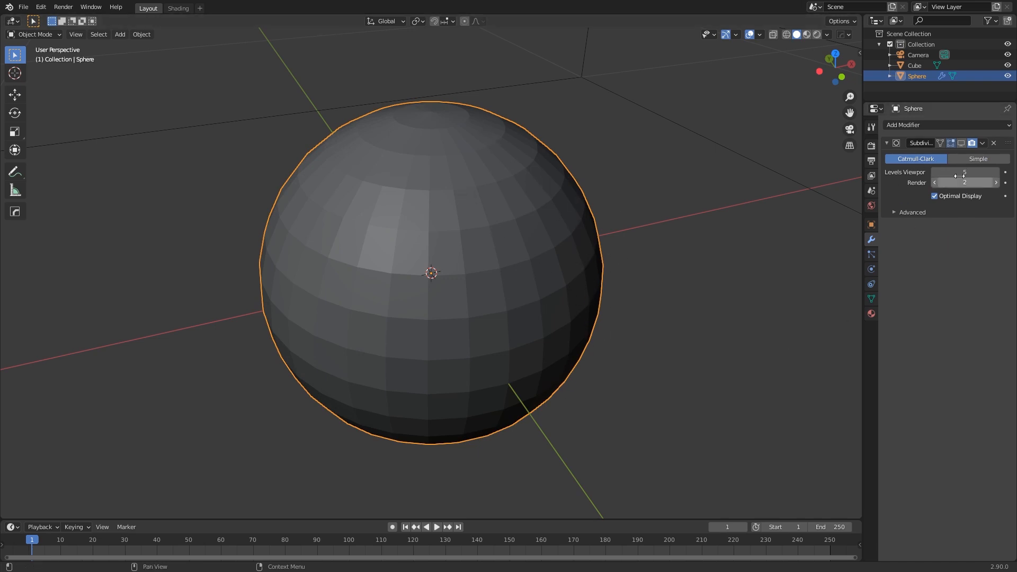
{"action": "left_click", "coordinate": [961, 144]}
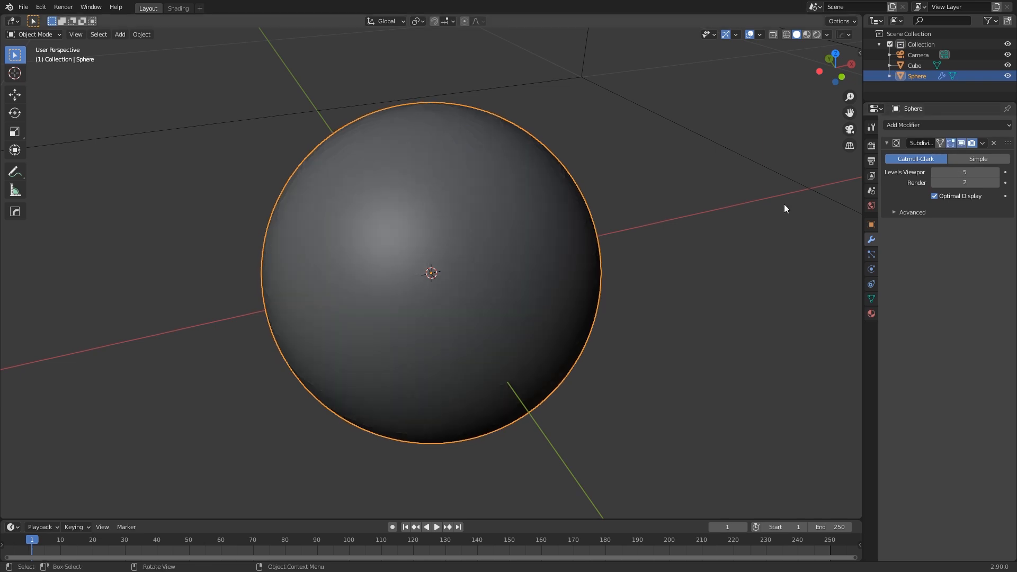
Examine how the sphere sits within the wireframe box from low side angles.
{"action": "scroll", "coordinate": [582, 286], "scroll_direction": "down", "scroll_amount": 5}
{"action": "middle_click_drag", "start_coordinate": [535, 310], "coordinate": [472, 283]}
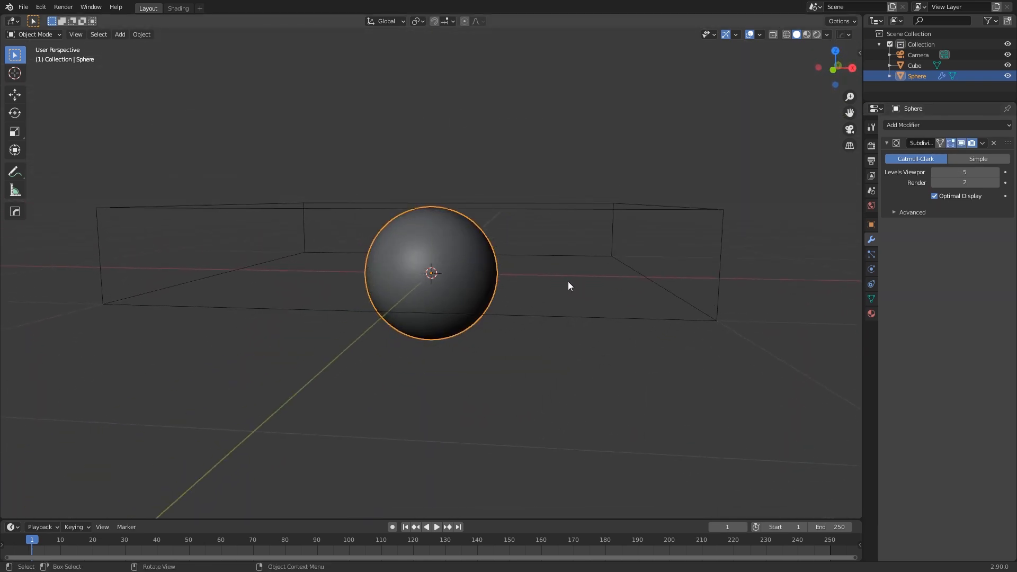
{"action": "middle_click_drag", "start_coordinate": [593, 275], "coordinate": [525, 275]}
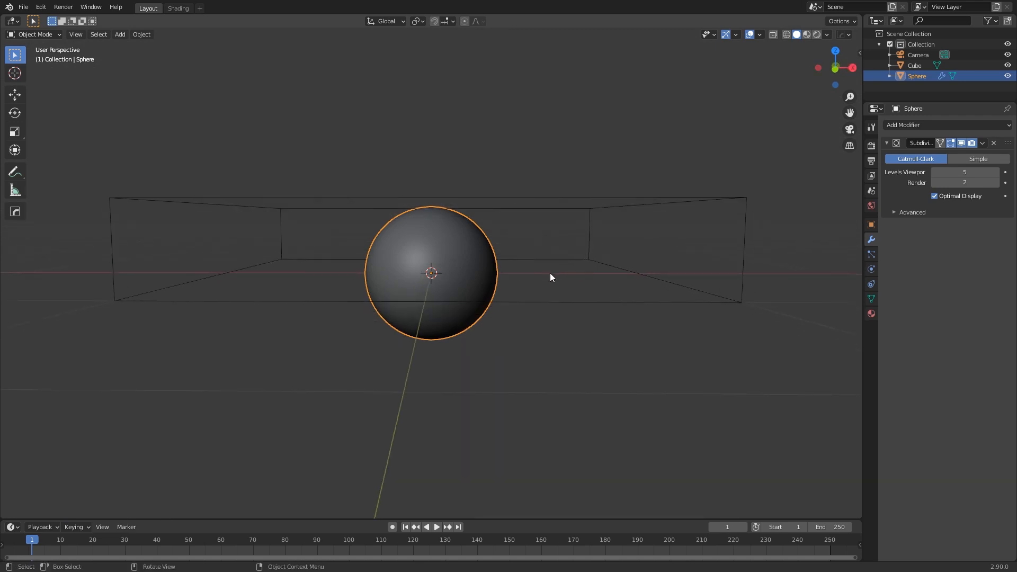
{"action": "middle_click_drag", "start_coordinate": [552, 271], "coordinate": [462, 274]}
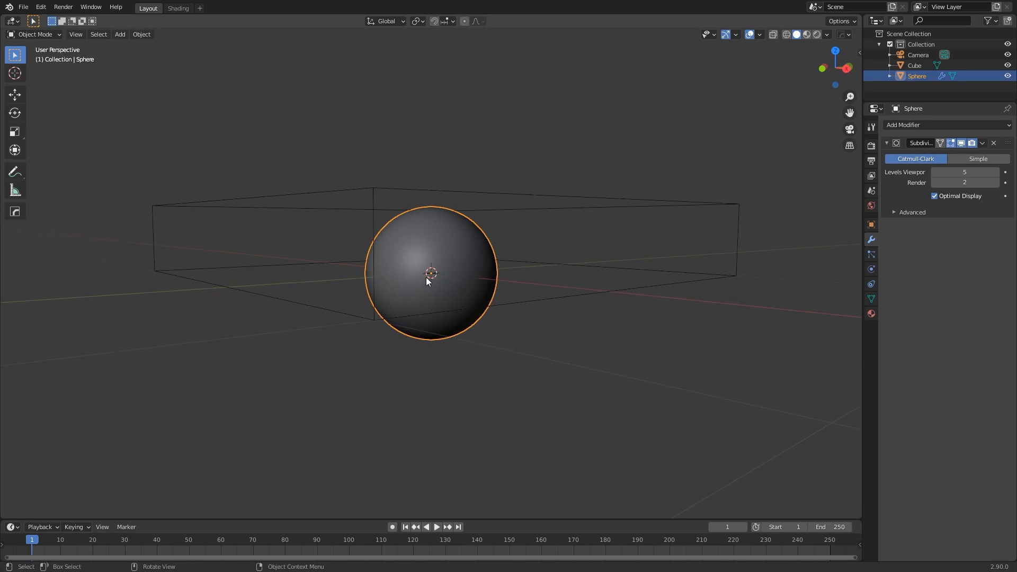
{"action": "mouse_move", "coordinate": [448, 276]}
{"action": "middle_mouse_down"}
{"action": "mouse_move", "coordinate": [519, 288]}
{"action": "mouse_move", "coordinate": [437, 274]}
{"action": "mouse_move", "coordinate": [537, 267]}
{"action": "mouse_move", "coordinate": [443, 272]}
{"action": "middle_mouse_up"}
{"action": "scroll", "coordinate": [493, 269], "scroll_direction": "down", "scroll_amount": 3}
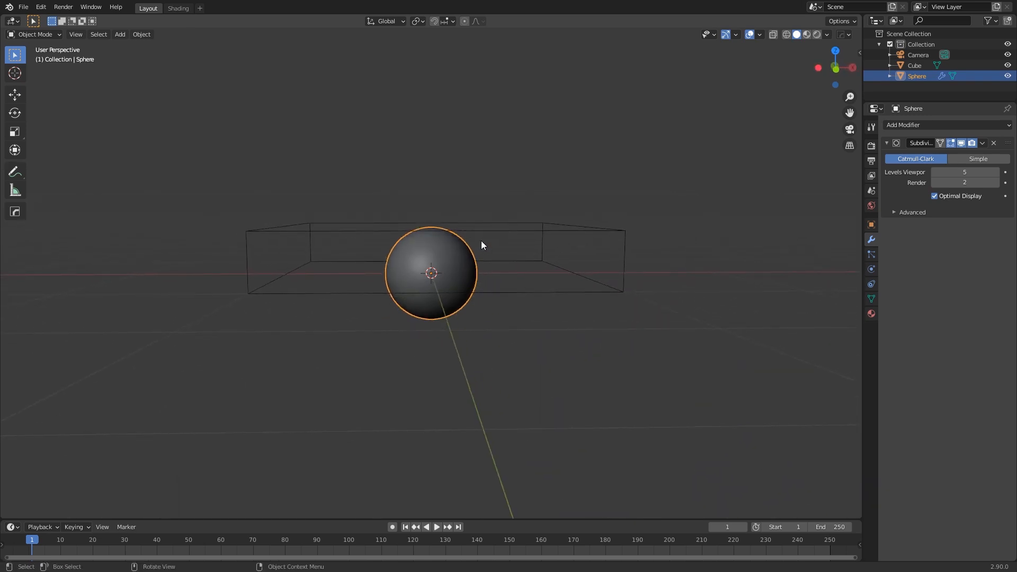
Select the wireframe cube and the sphere in turn and compare their extents from the side and from below.
{"action": "scroll", "coordinate": [548, 228], "scroll_direction": "up", "scroll_amount": 3}
{"action": "left_click", "coordinate": [605, 187]}
{"action": "scroll", "coordinate": [598, 188], "scroll_direction": "down", "scroll_amount": 3}
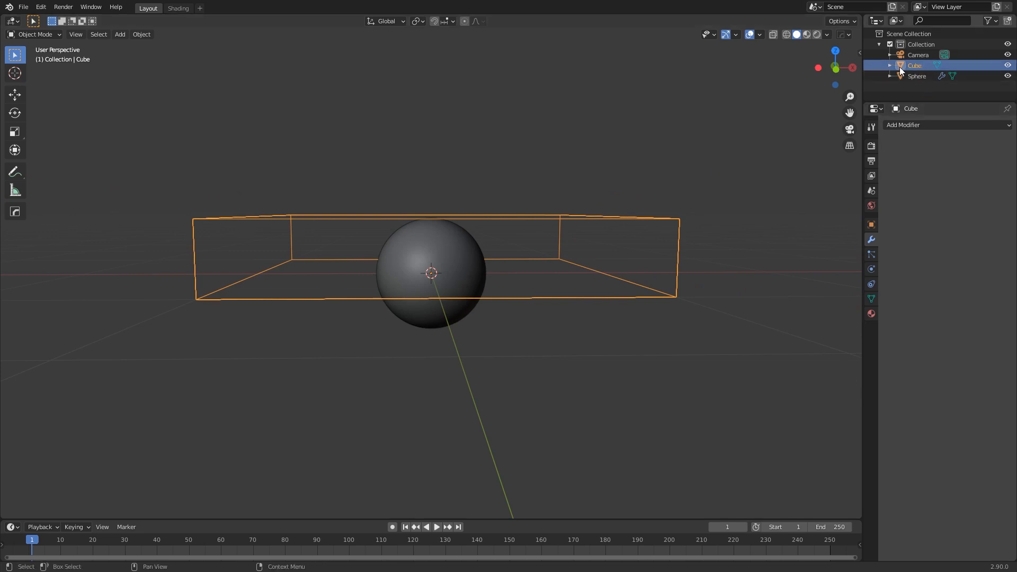
{"action": "mouse_move", "coordinate": [715, 201]}
{"action": "middle_mouse_down"}
{"action": "mouse_move", "coordinate": [696, 207]}
{"action": "mouse_move", "coordinate": [702, 216]}
{"action": "middle_mouse_up"}
{"action": "scroll", "coordinate": [652, 251], "scroll_direction": "up", "scroll_amount": 2}
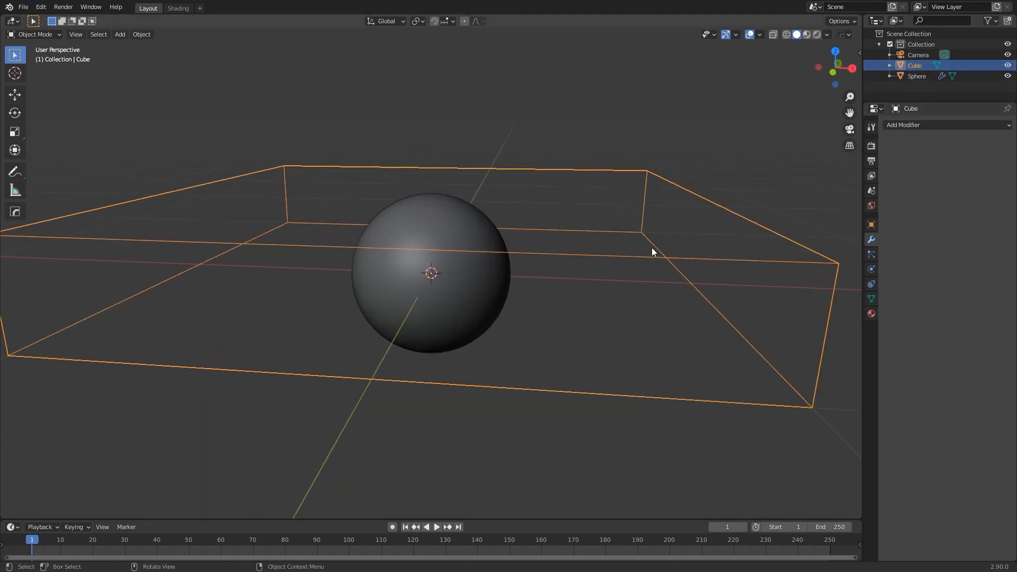
{"action": "scroll", "coordinate": [545, 244], "scroll_direction": "down", "scroll_amount": 3}
{"action": "middle_click_drag", "start_coordinate": [511, 282], "coordinate": [456, 268]}
{"action": "left_click", "coordinate": [456, 268]}
{"action": "scroll", "coordinate": [488, 284], "scroll_direction": "up", "scroll_amount": 2}
{"action": "middle_click_drag", "start_coordinate": [539, 288], "coordinate": [555, 284]}
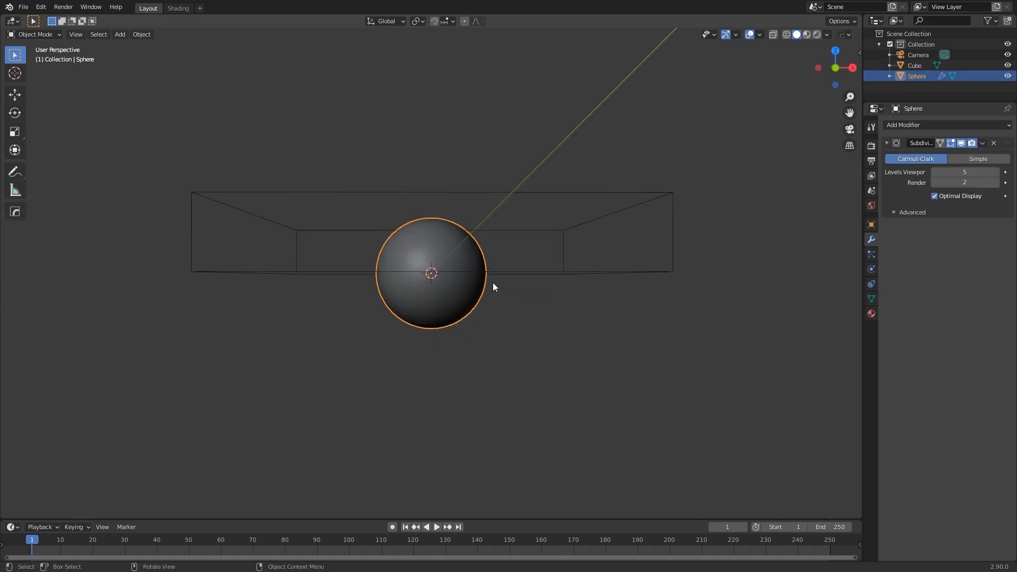
{"action": "middle_click_drag", "start_coordinate": [449, 262], "coordinate": [441, 275]}
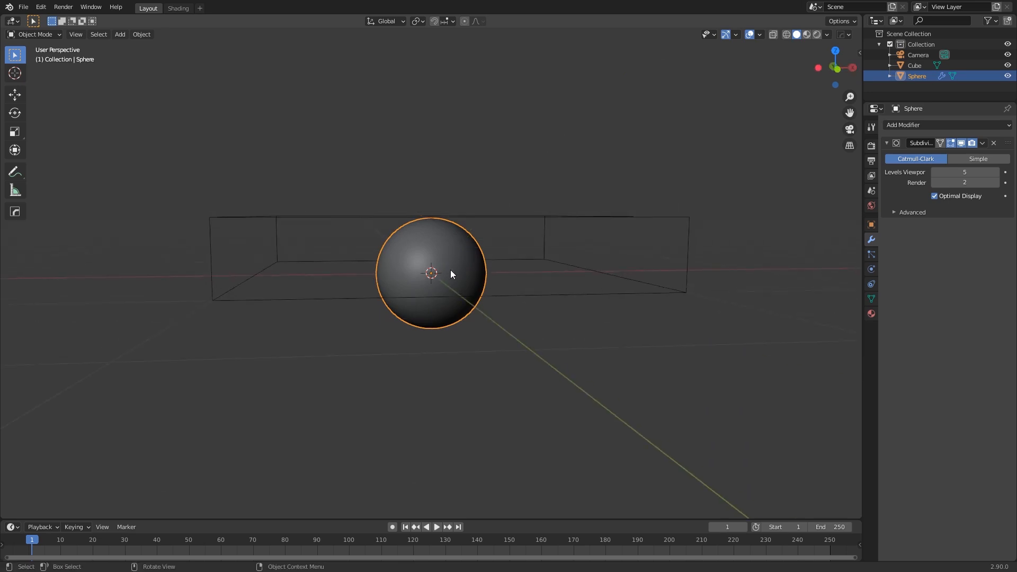
Try to scale the wireframe cube down along Z in front view, next to the sphere.
{"action": "middle_click_drag", "start_coordinate": [485, 246], "coordinate": [477, 244]}
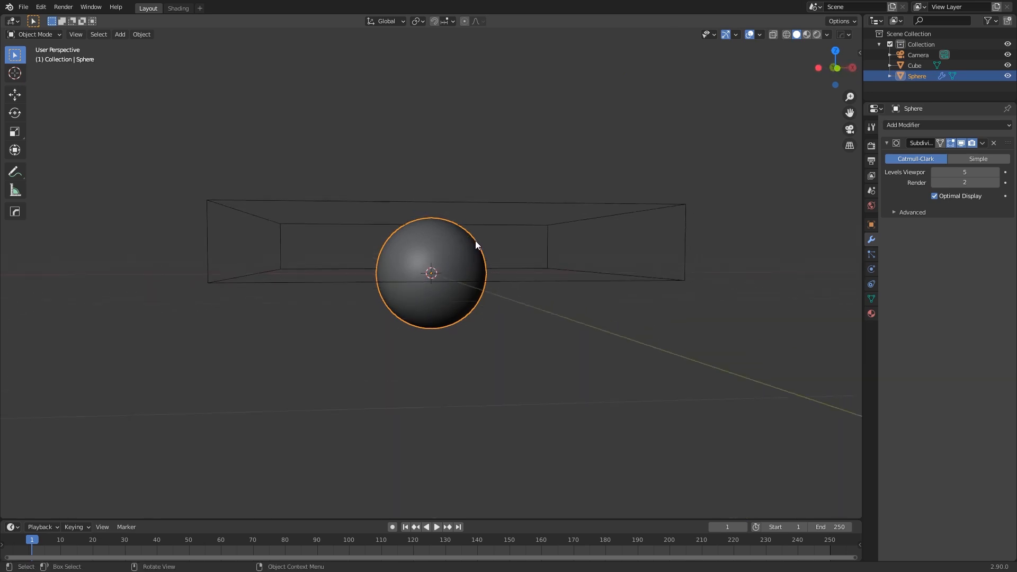
{"action": "key", "text": "KP_1"}
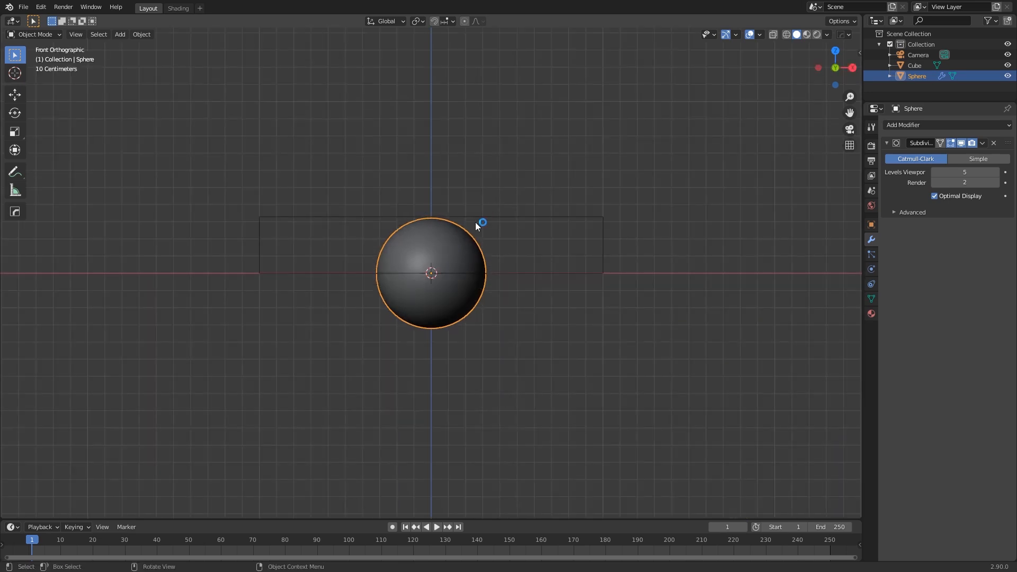
{"action": "left_click", "coordinate": [583, 216]}
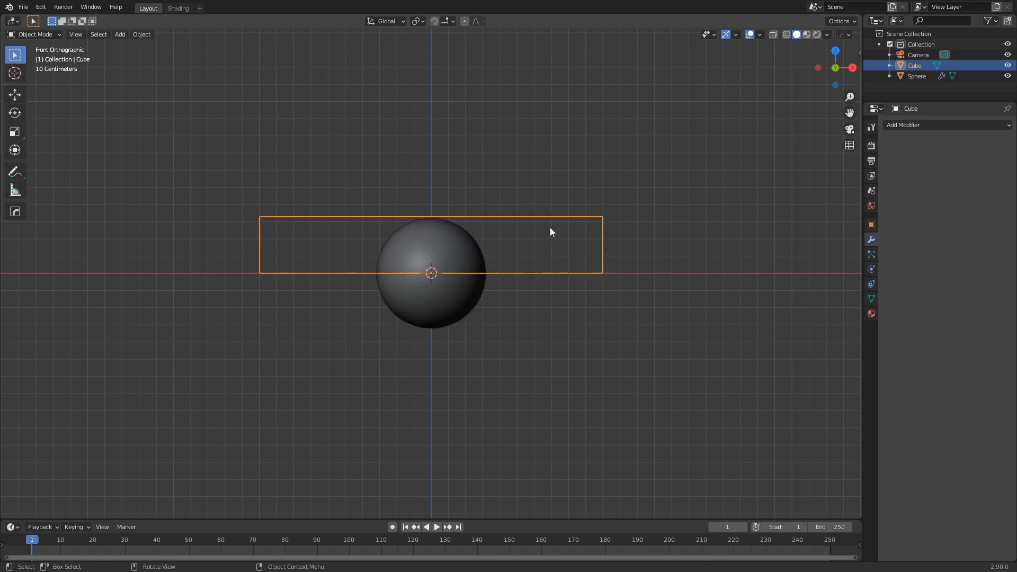
{"action": "key", "text": "s"}
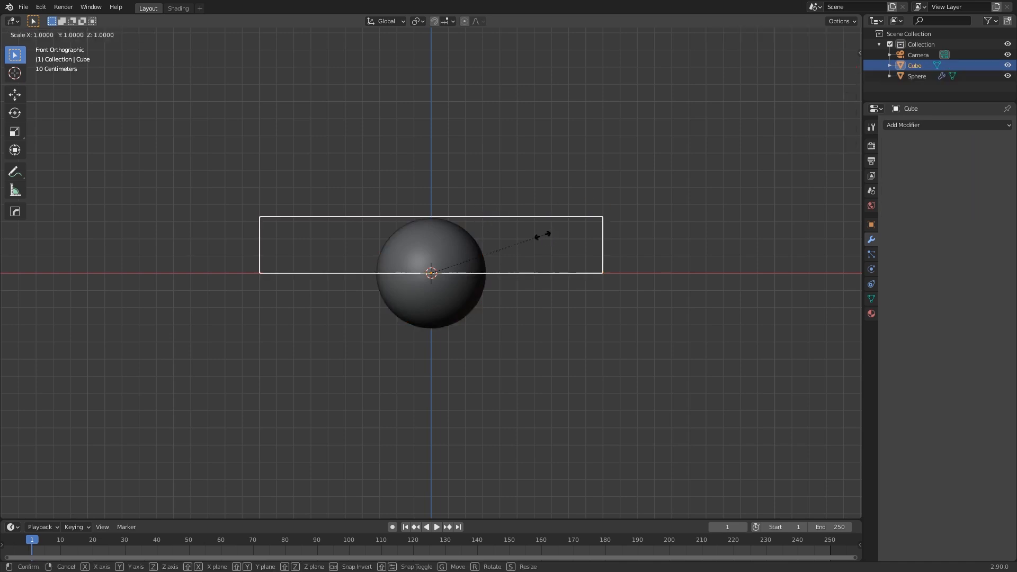
{"action": "key", "text": "z"}
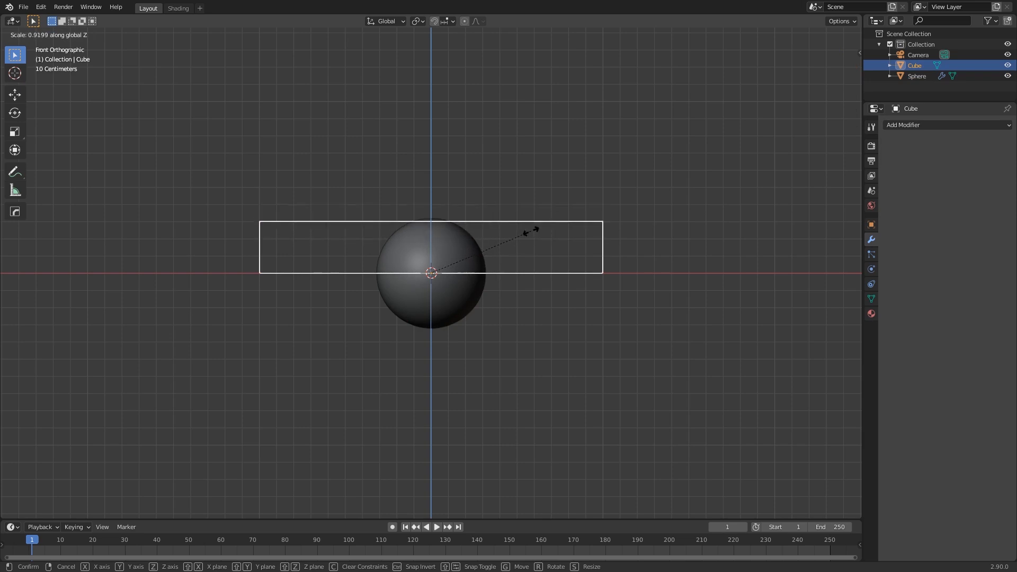
{"action": "left_click", "coordinate": [530, 230]}
{"action": "scroll", "coordinate": [472, 230], "scroll_direction": "up", "scroll_amount": 4}
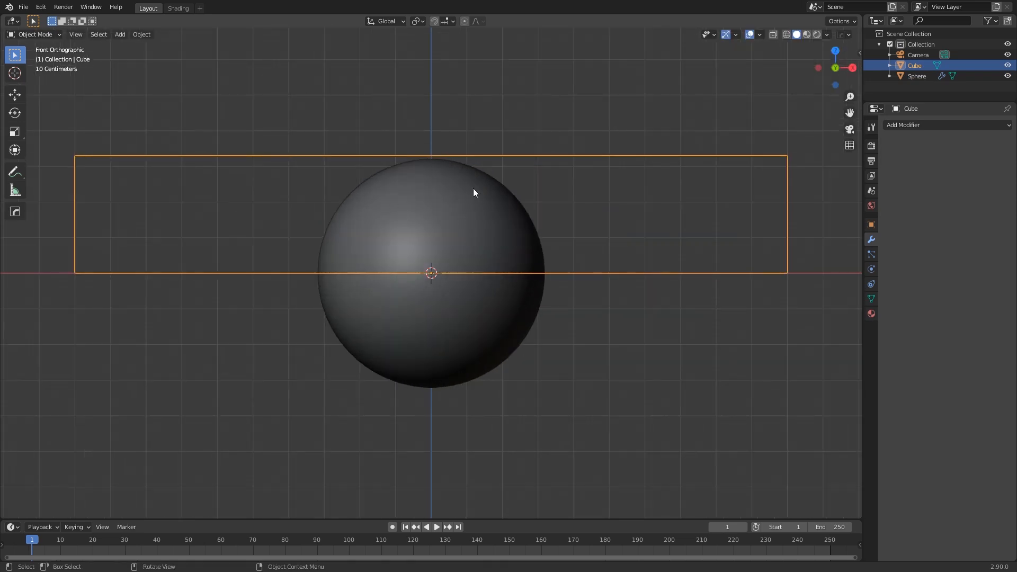
Scale the sphere down uniformly to about two thirds of its size.
{"action": "left_click", "coordinate": [442, 192]}
{"action": "scroll", "coordinate": [472, 225], "scroll_direction": "down", "scroll_amount": 1}
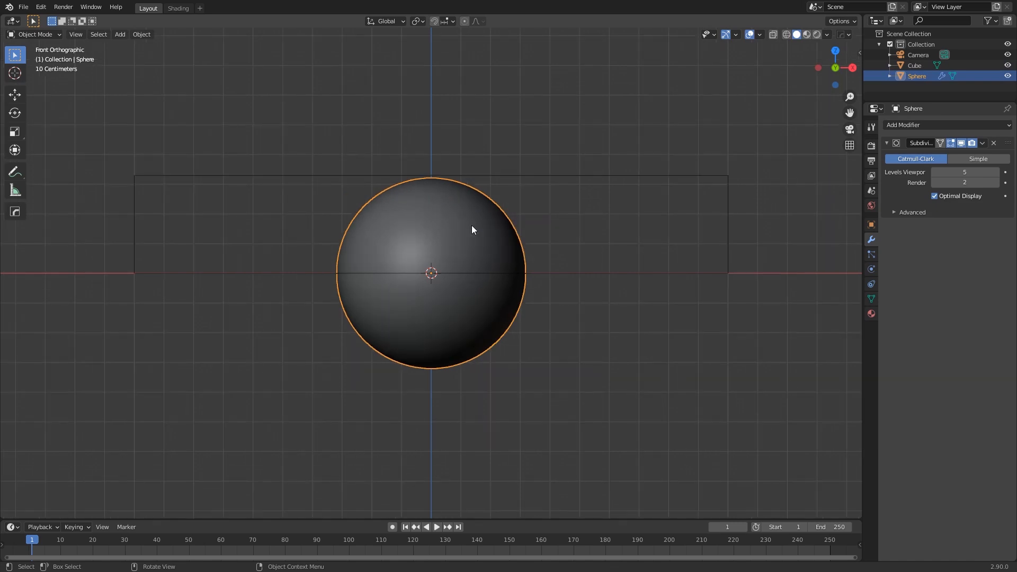
{"action": "key", "text": "s"}
{"action": "left_click", "coordinate": [566, 237]}
Scale the wireframe cube along Z to about 0.67 so its upper face sits just above the smaller sphere.
{"action": "left_click", "coordinate": [527, 183]}
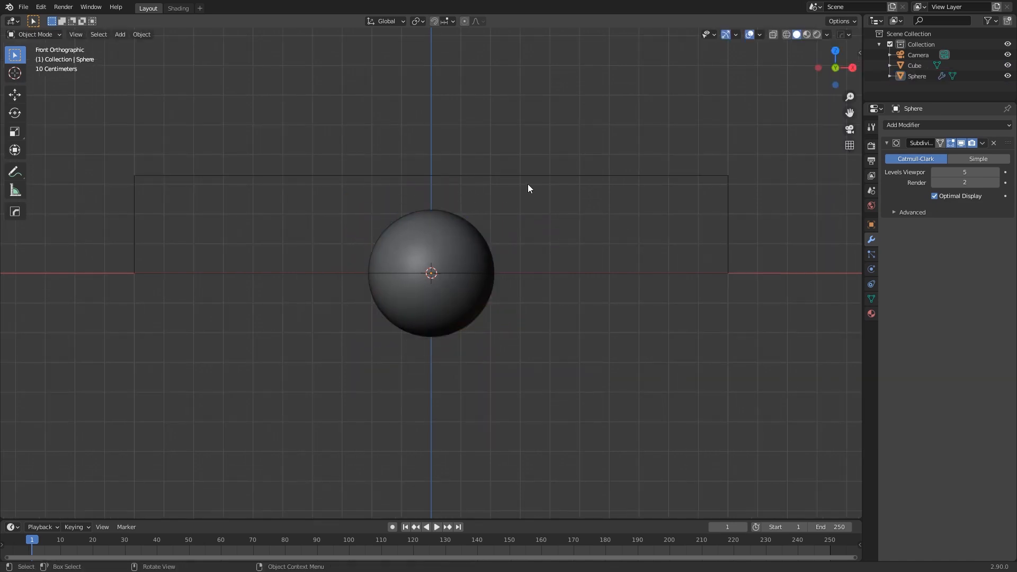
{"action": "left_click", "coordinate": [529, 178]}
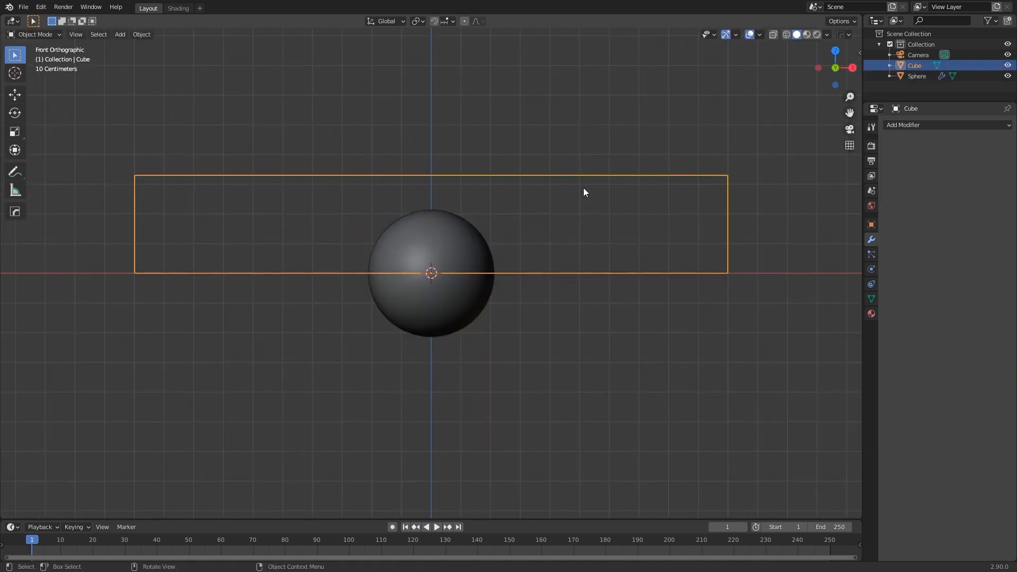
{"action": "key", "text": "s"}
{"action": "key", "text": "z"}
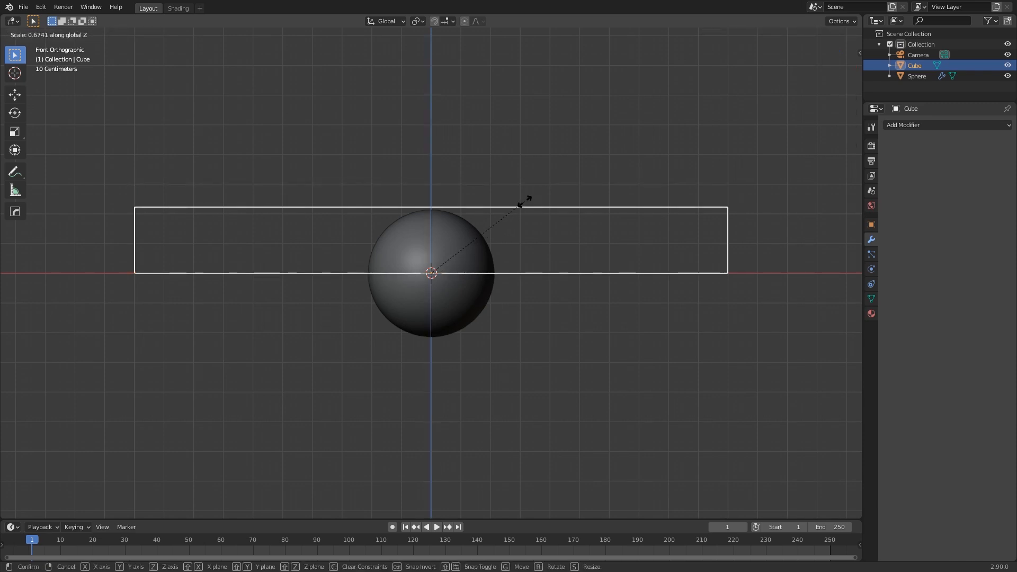
{"action": "left_click", "coordinate": [524, 200]}
{"action": "scroll", "coordinate": [437, 221], "scroll_direction": "up", "scroll_amount": 8}
{"action": "scroll", "coordinate": [437, 220], "scroll_direction": "down", "scroll_amount": 3}
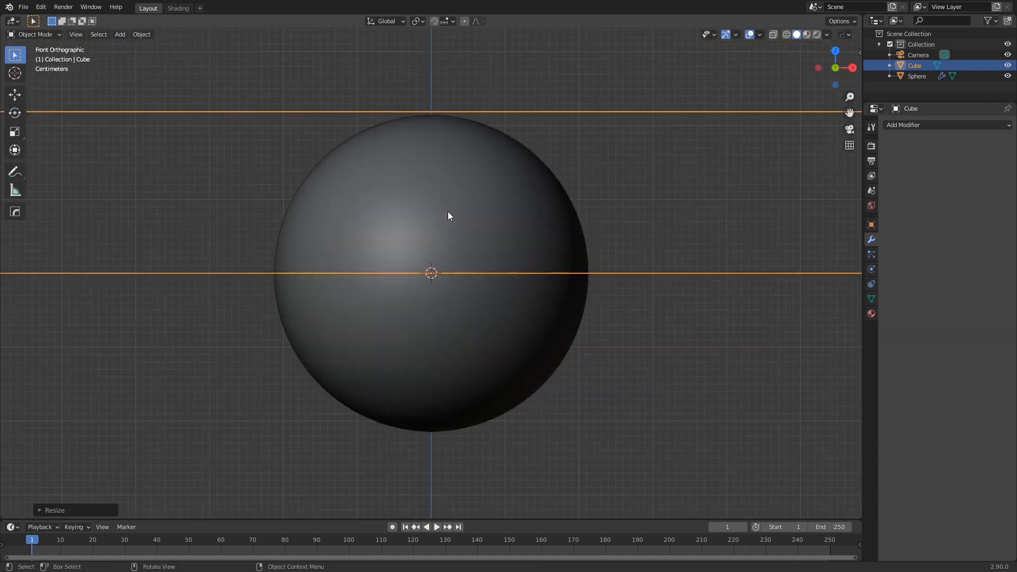
{"action": "middle_click_drag", "start_coordinate": [481, 173], "coordinate": [491, 248], "text": "shift"}
{"action": "scroll", "coordinate": [470, 197], "scroll_direction": "up", "scroll_amount": 1}
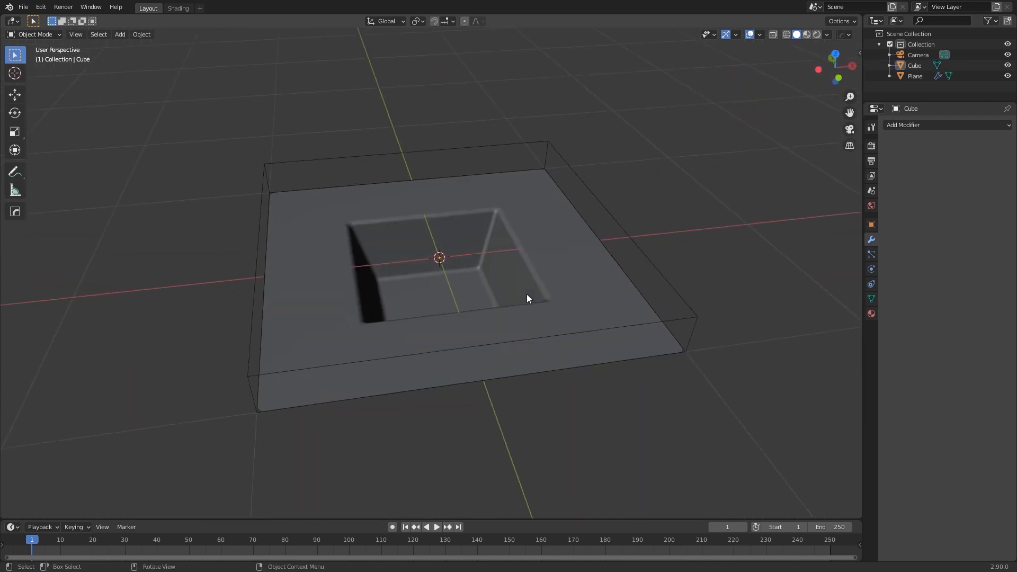
Examine the recessed plane inside the wireframe cube and select the cube in front view.
{"action": "middle_click_drag", "start_coordinate": [558, 351], "coordinate": [572, 370]}
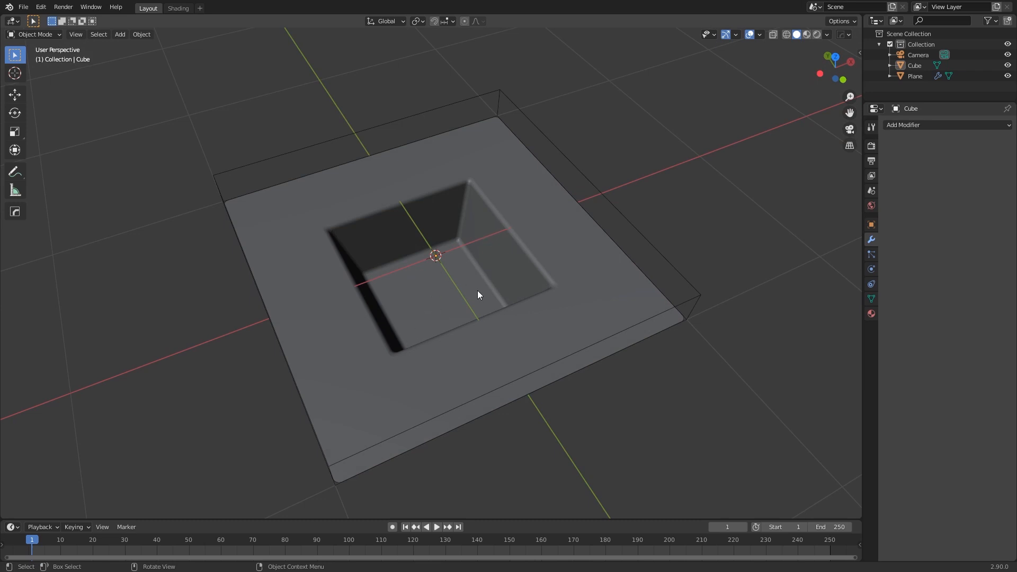
{"action": "middle_click_drag", "start_coordinate": [477, 295], "coordinate": [507, 262]}
{"action": "left_click", "coordinate": [522, 223]}
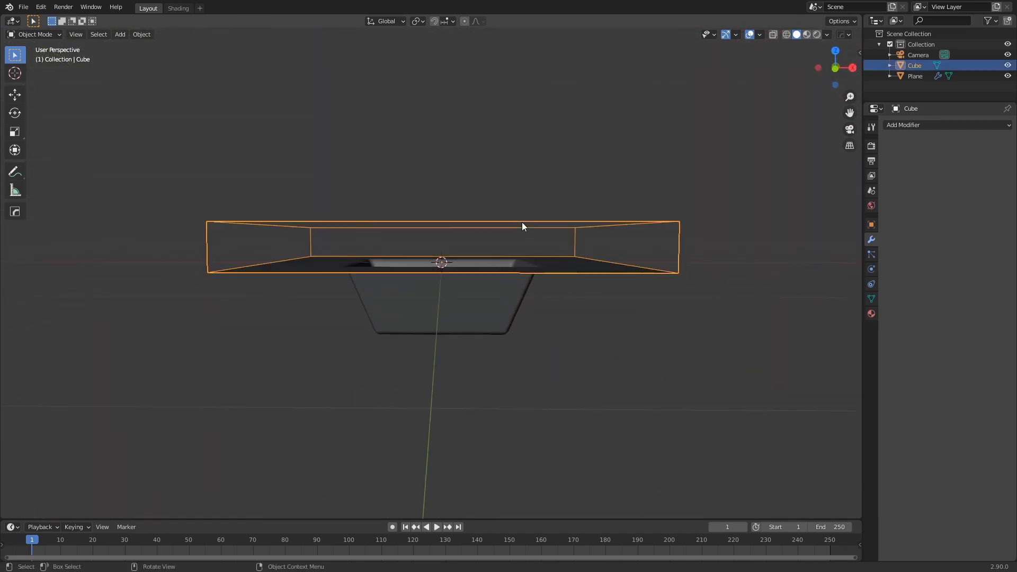
{"action": "key", "text": "KP_1"}
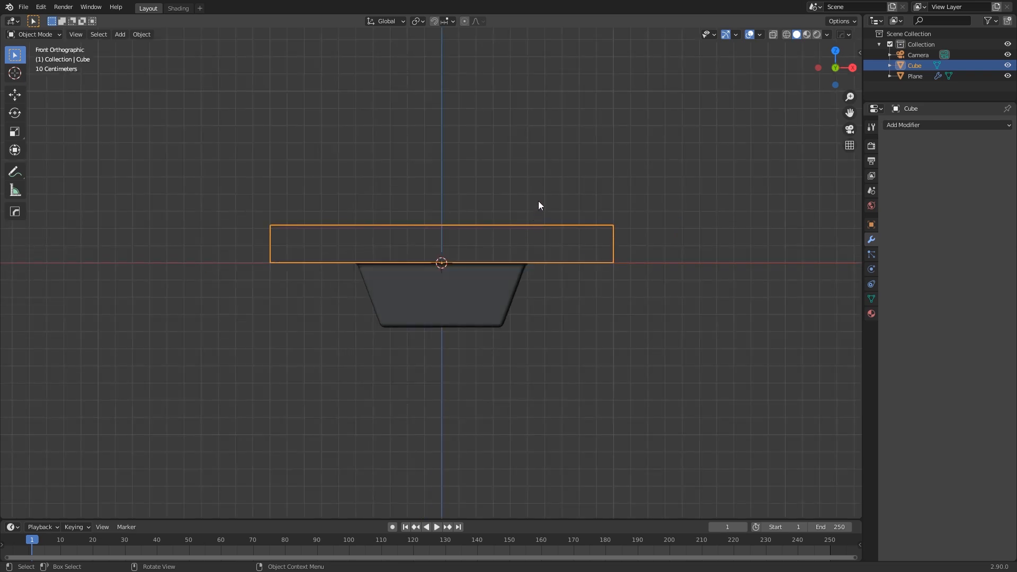
{"action": "key", "text": "g"}
{"action": "key", "text": "Escape"}
{"action": "key", "text": "s"}
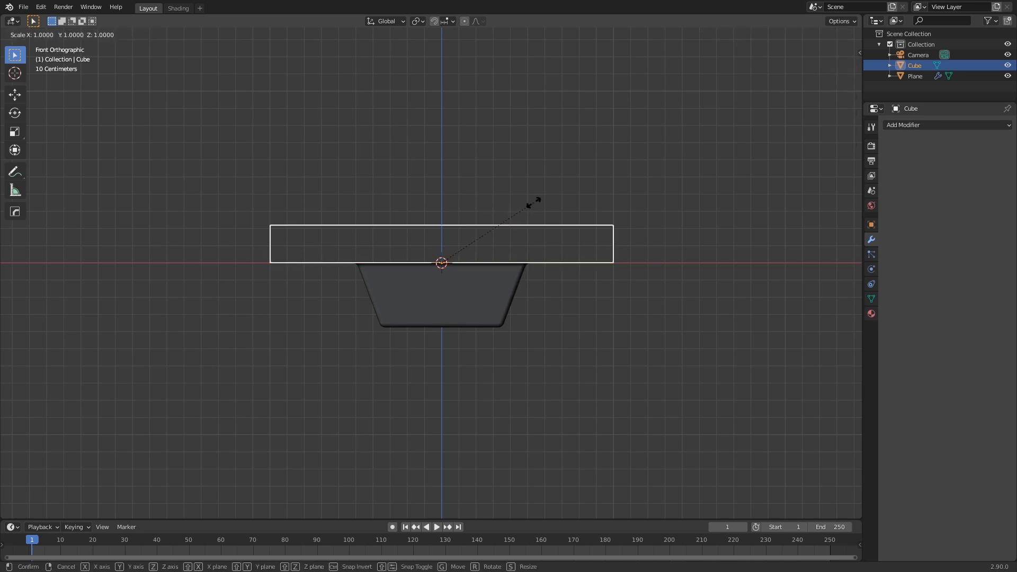
{"action": "key", "text": "Escape"}
Scale the cube by about -1.74 along Z so it encloses the recess below the plane.
{"action": "key", "text": "s"}
{"action": "key", "text": "z"}
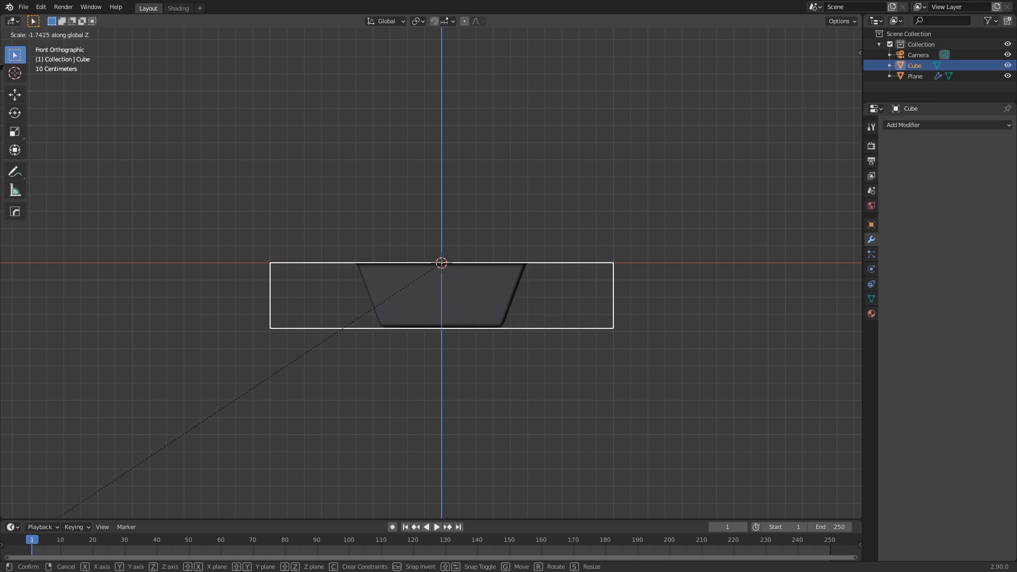
{"action": "left_click", "coordinate": [6, 66]}
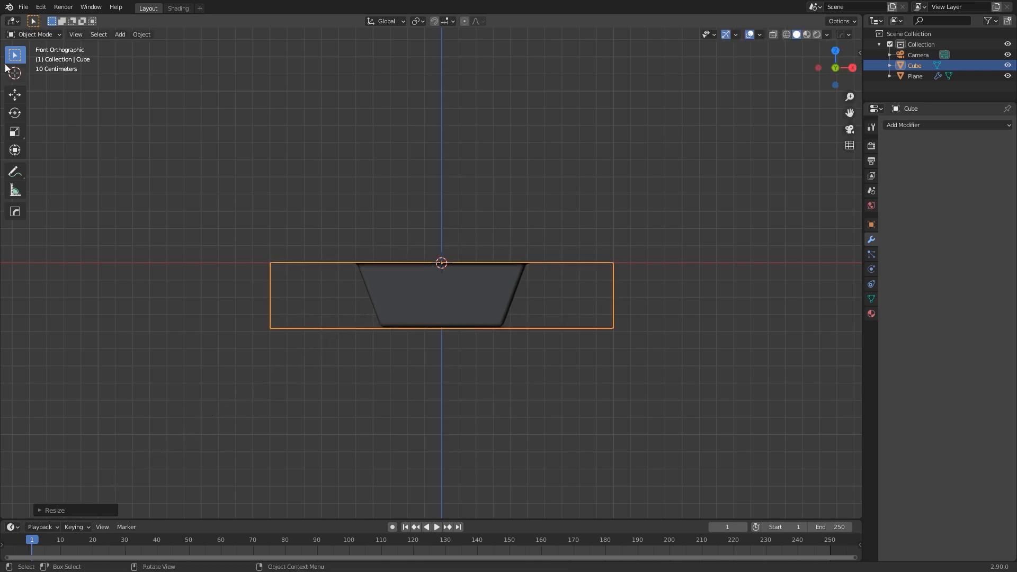
Display the recessed plane in rendered shading and examine its height gradient inside the flipped cube.
{"action": "left_click", "coordinate": [819, 36]}
{"action": "middle_click_drag", "start_coordinate": [530, 253], "coordinate": [533, 252]}
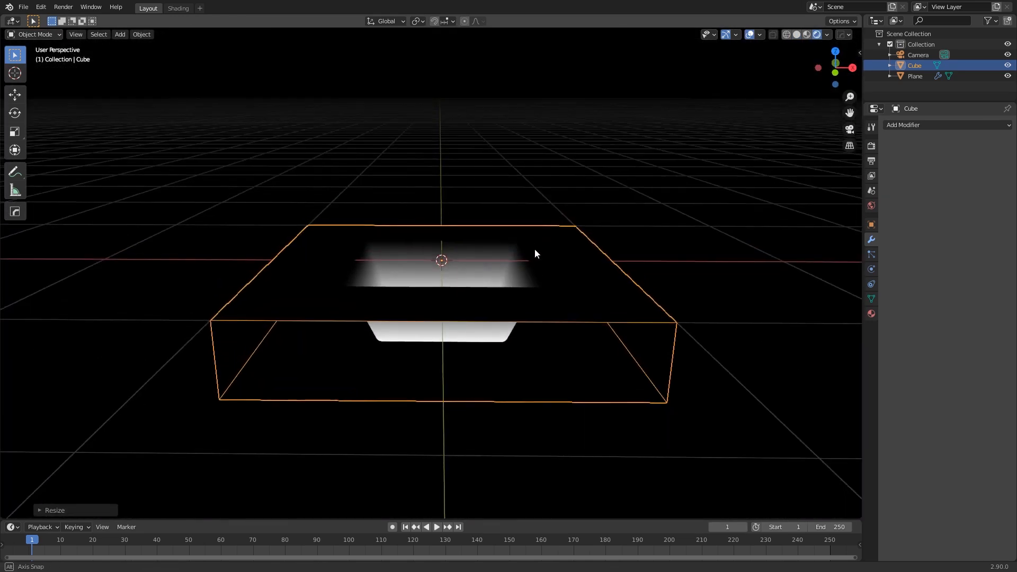
{"action": "middle_click_drag", "start_coordinate": [452, 332], "coordinate": [485, 256]}
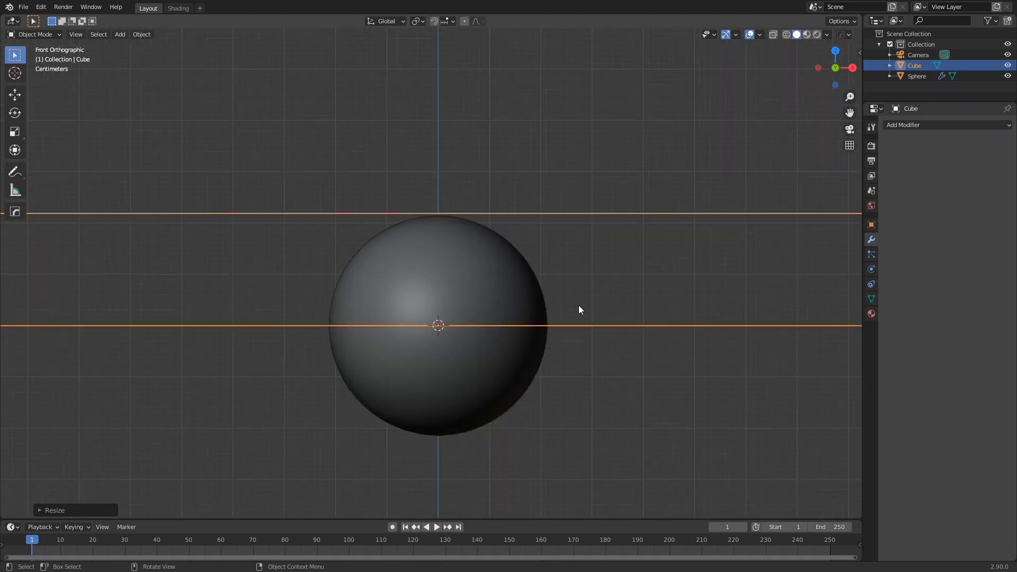
Return to the sphere scene, switch to the Shading workspace and select the sphere to inspect its material nodes.
{"action": "scroll", "coordinate": [579, 305], "scroll_direction": "down", "scroll_amount": 3}
{"action": "mouse_move", "coordinate": [517, 250]}
{"action": "middle_mouse_down"}
{"action": "mouse_move", "coordinate": [542, 282]}
{"action": "mouse_move", "coordinate": [524, 265]}
{"action": "middle_mouse_up"}
{"action": "scroll", "coordinate": [516, 251], "scroll_direction": "down", "scroll_amount": 1}
{"action": "scroll", "coordinate": [516, 252], "scroll_direction": "down", "scroll_amount": 3}
{"action": "left_click", "coordinate": [166, 9]}
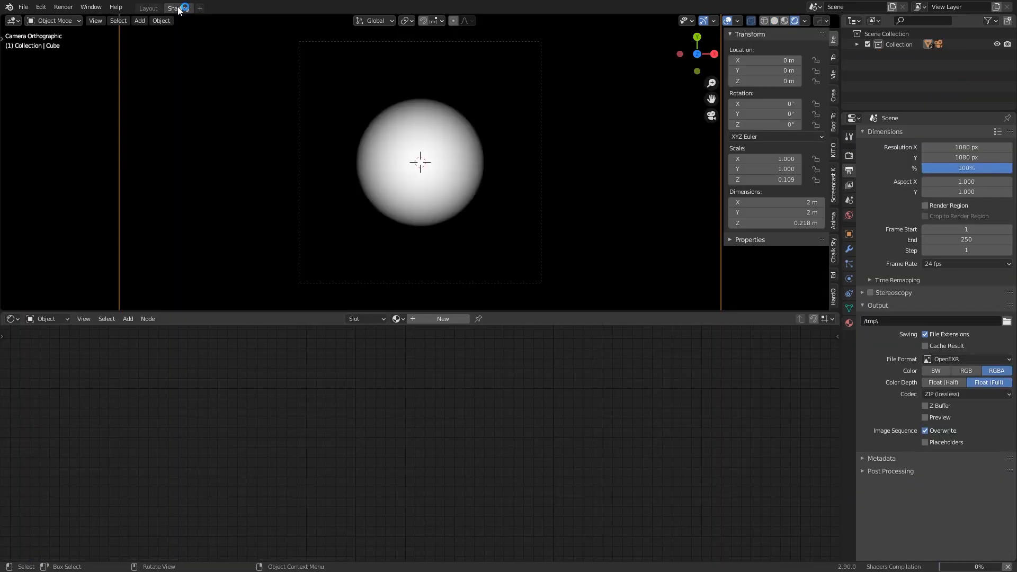
{"action": "left_click", "coordinate": [444, 195]}
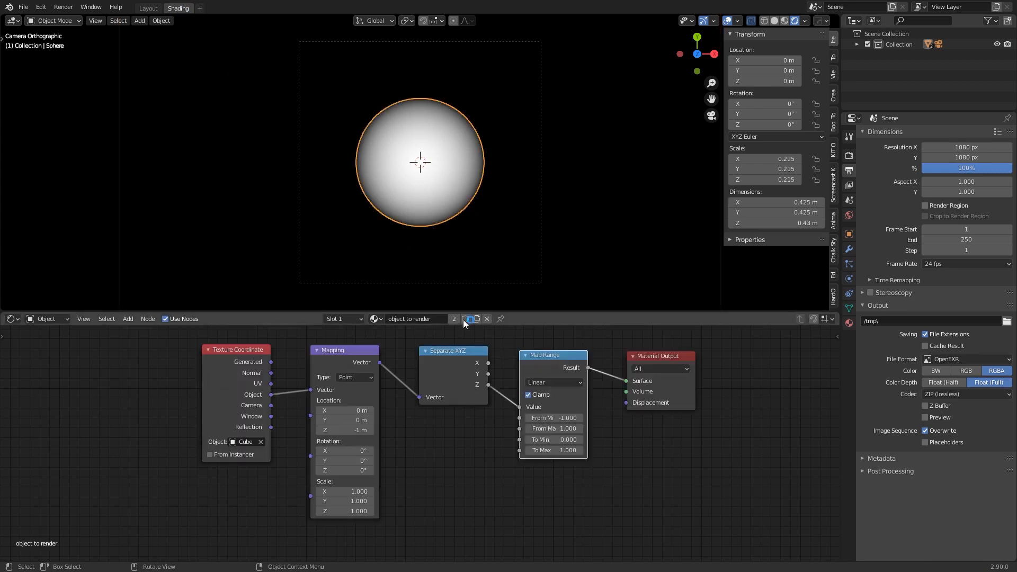
{"action": "scroll", "coordinate": [460, 444], "scroll_direction": "down", "scroll_amount": 1}
{"action": "middle_click_drag", "start_coordinate": [460, 443], "coordinate": [423, 464]}
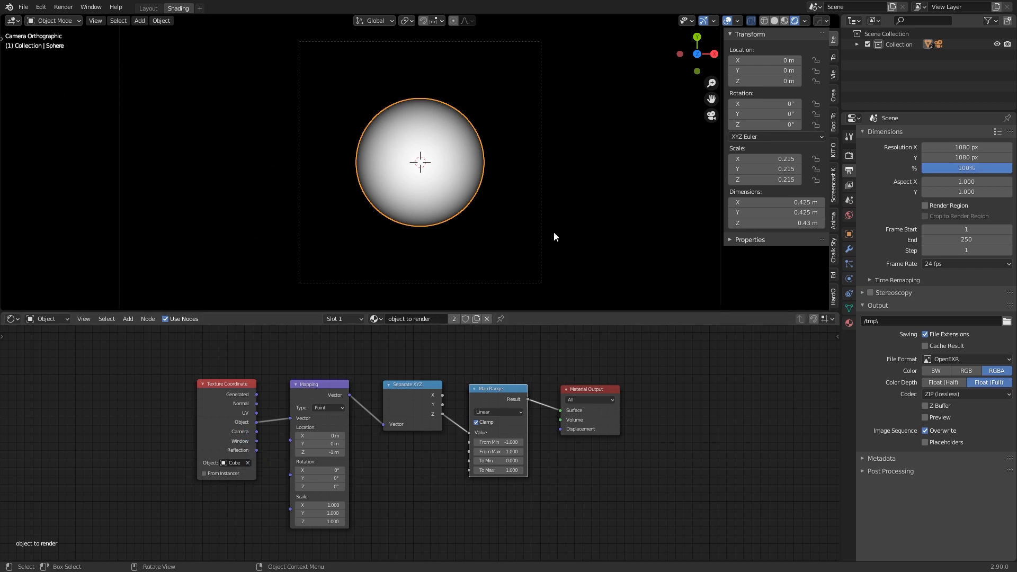
Examine the sphere's rendered height gradient from the front and through the camera, with the sphere deselected.
{"action": "key", "text": "KP_1"}
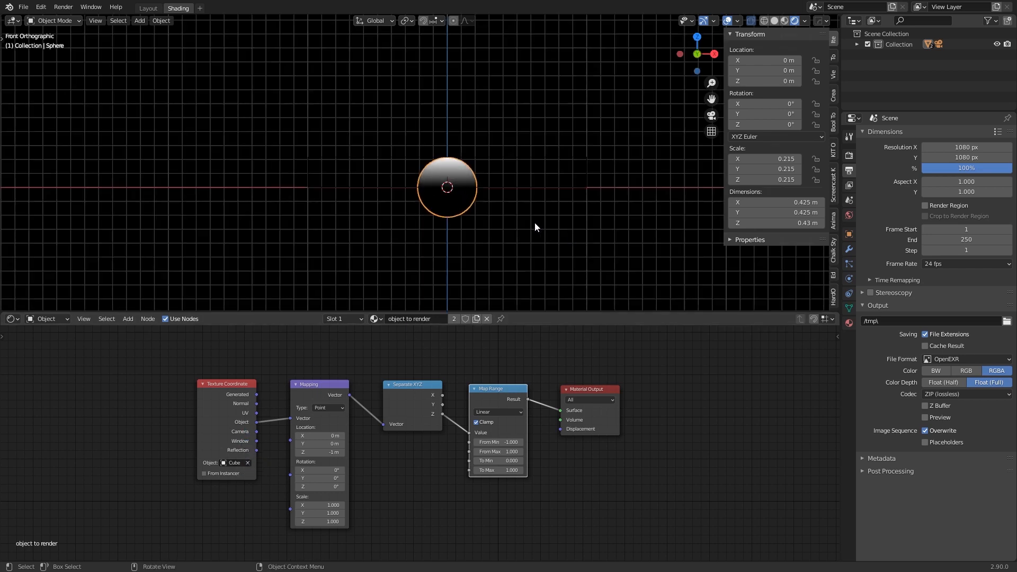
{"action": "middle_click_drag", "start_coordinate": [494, 203], "coordinate": [400, 209], "text": "shift"}
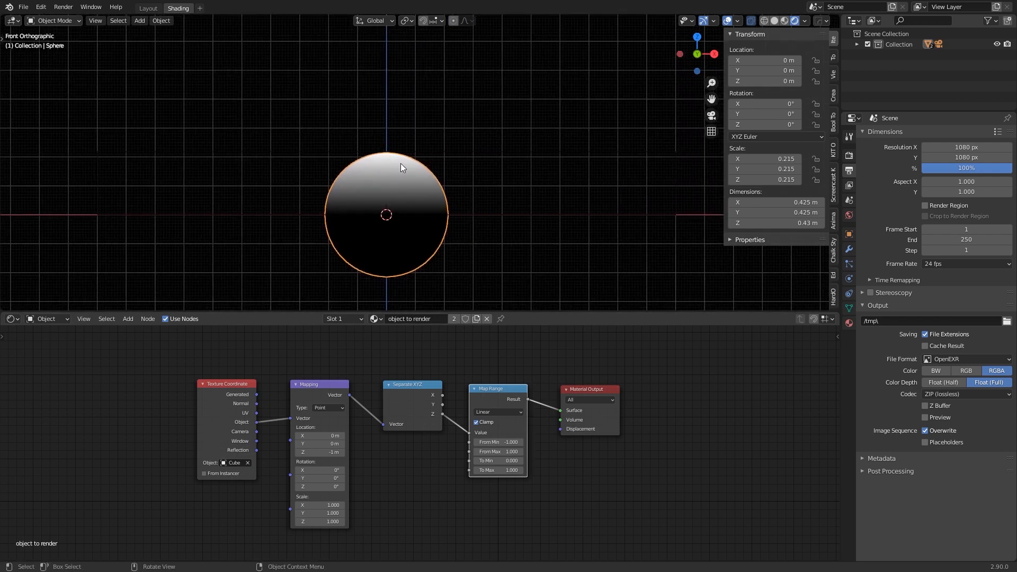
{"action": "left_click", "coordinate": [449, 151]}
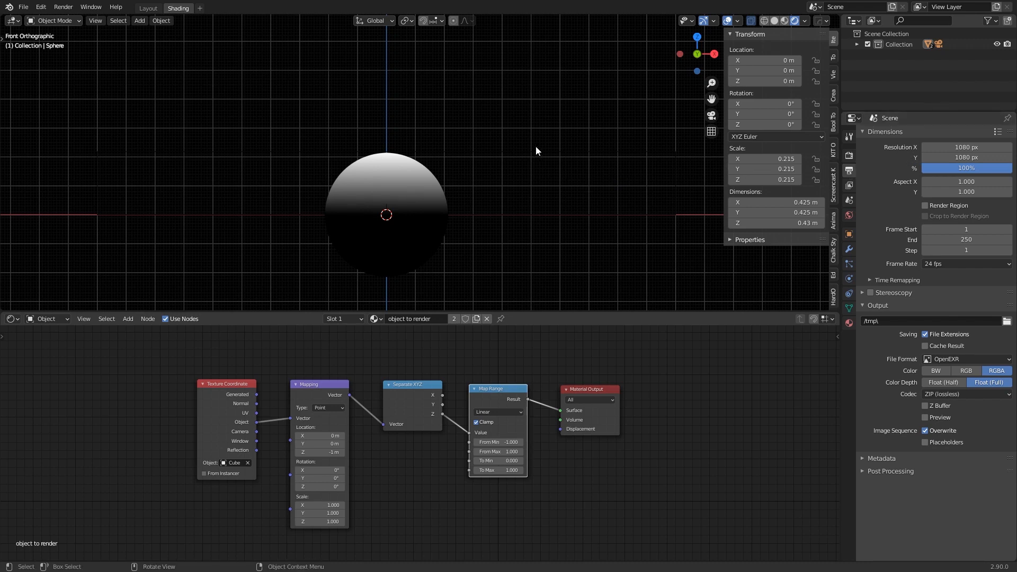
{"action": "key", "text": "KP_0"}
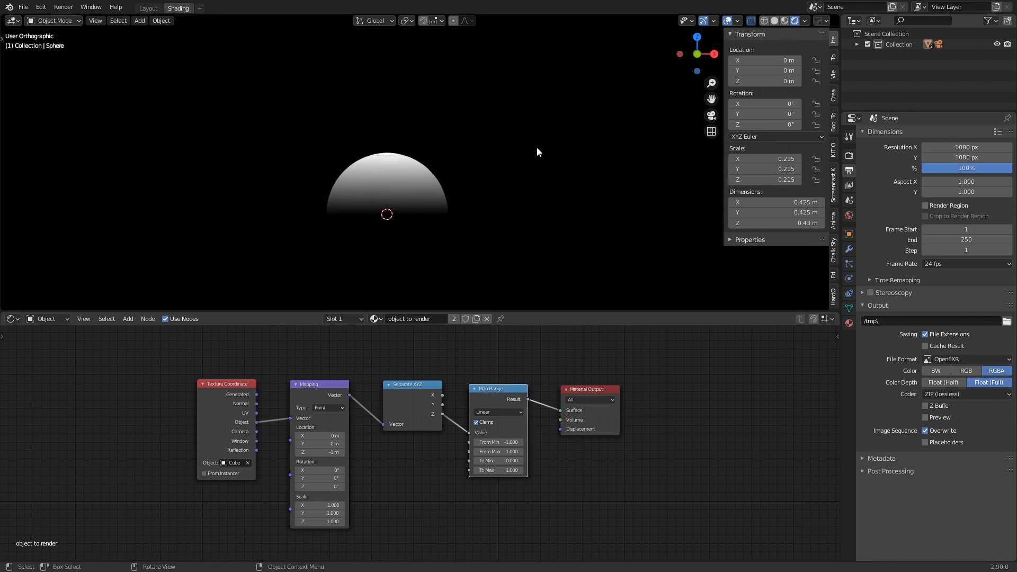
{"action": "scroll", "coordinate": [428, 141], "scroll_direction": "down", "scroll_amount": 3}
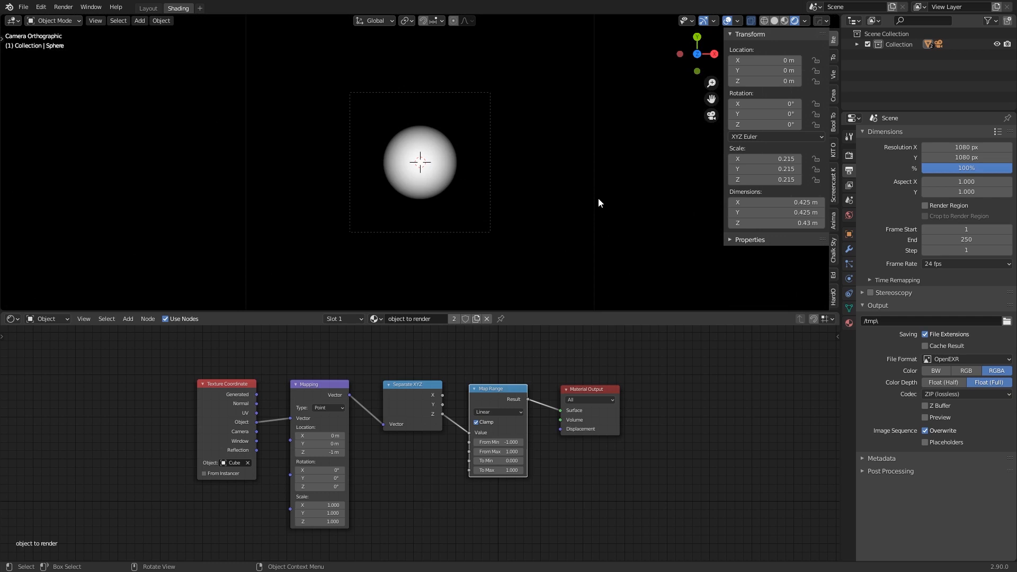
{"action": "scroll", "coordinate": [695, 79], "scroll_direction": "up", "scroll_amount": 1}
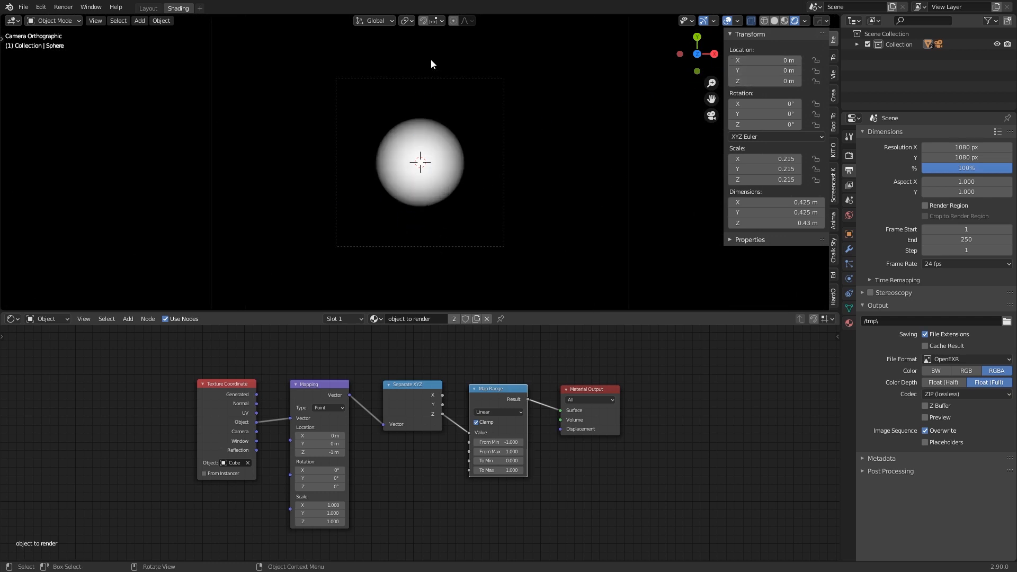
{"action": "mouse_move", "coordinate": [611, 206]}
{"action": "middle_mouse_down"}
{"action": "mouse_move", "coordinate": [606, 120]}
{"action": "mouse_move", "coordinate": [614, 196]}
{"action": "middle_mouse_up"}
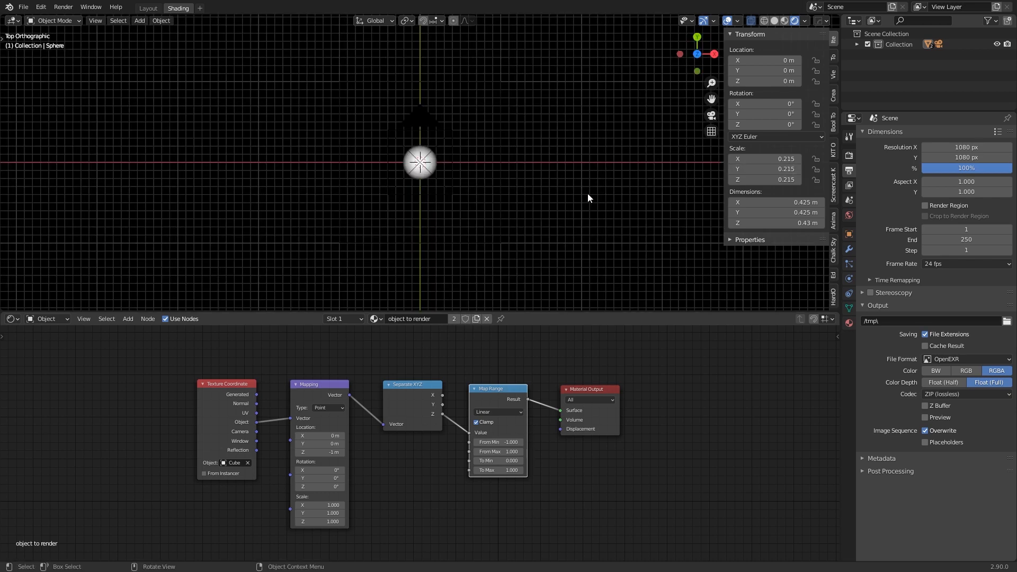
{"action": "key", "text": "KP_0"}
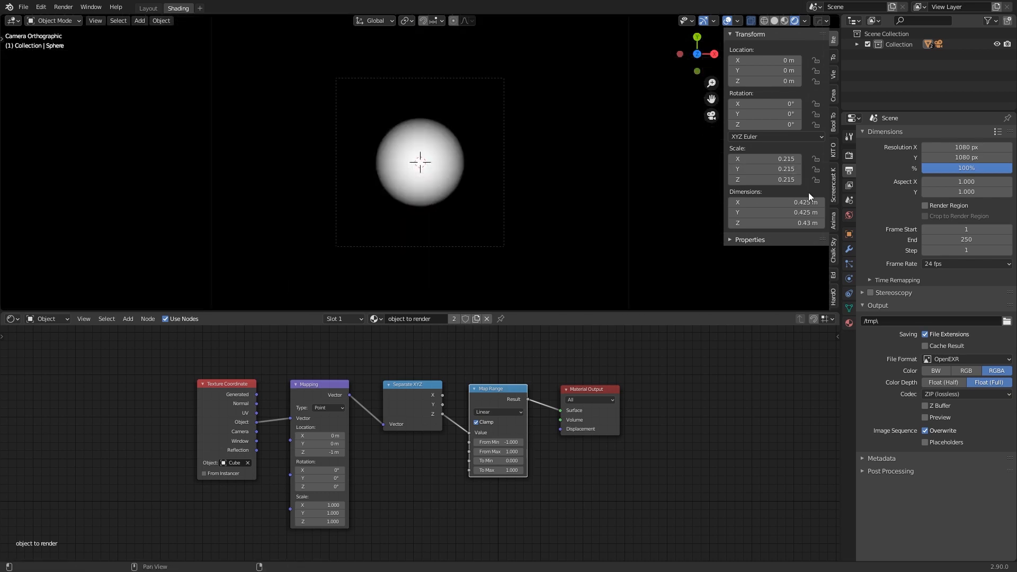
Select the camera in the collection and set its orthographic scale to 0.610 to frame the sphere more tightly.
{"action": "left_click", "coordinate": [857, 45]}
{"action": "left_click", "coordinate": [895, 56]}
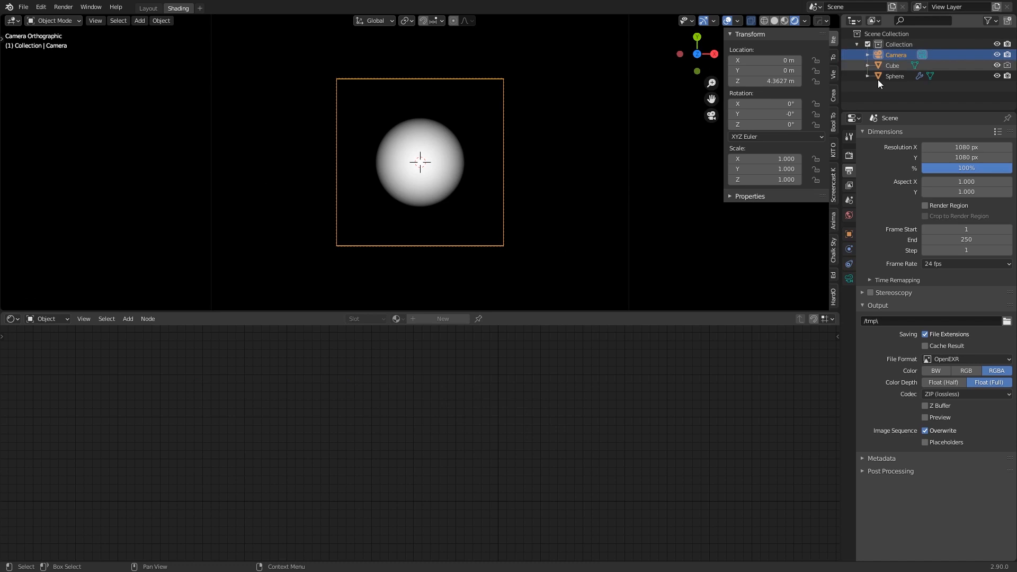
{"action": "left_click", "coordinate": [849, 279]}
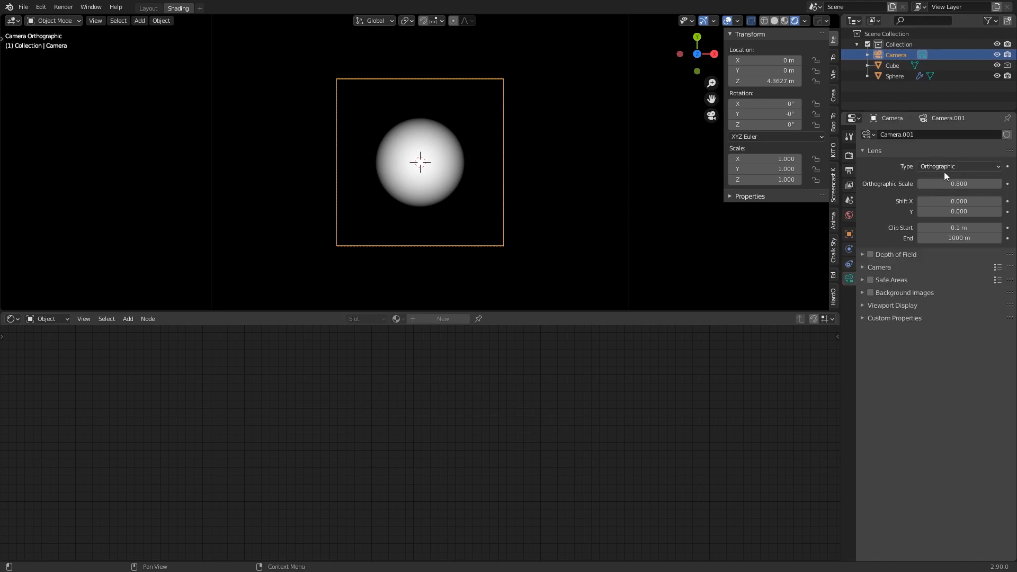
{"action": "left_click_drag", "start_coordinate": [956, 184], "coordinate": [934, 184]}
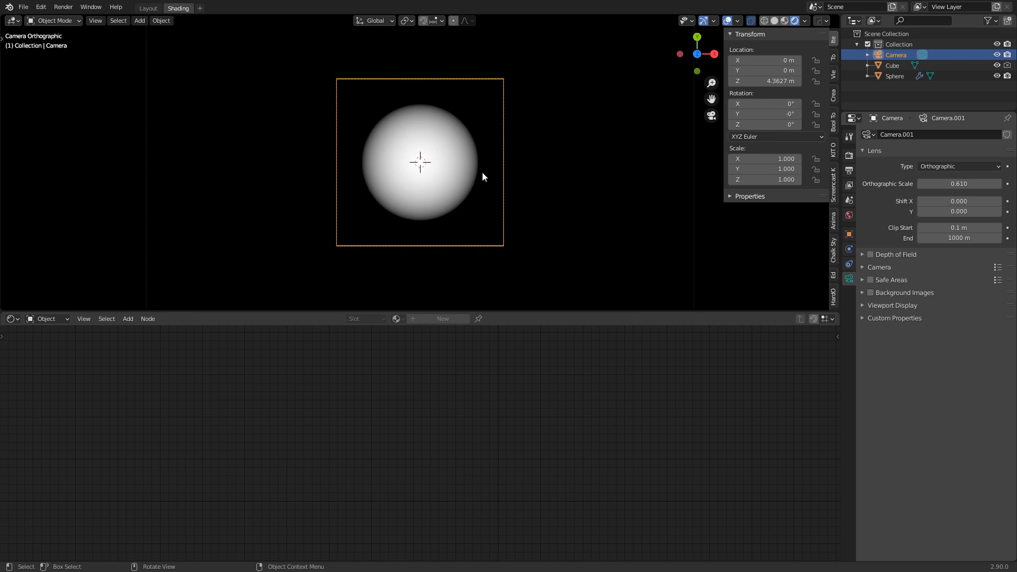
{"action": "left_click", "coordinate": [499, 170]}
Set the render output's X resolution to 1080 px.
{"action": "left_click", "coordinate": [849, 170]}
{"action": "left_click", "coordinate": [963, 146]}
{"action": "type", "text": "1080"}
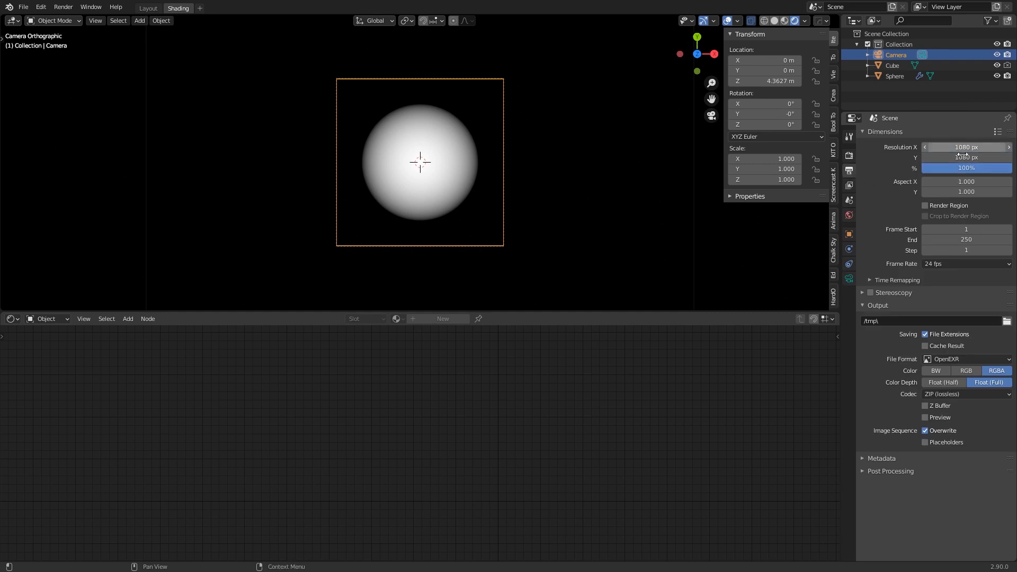
Set the output format to OpenEXR with RGB color and Float (Half) depth, after trying TIFF.
{"action": "key", "text": "Return"}
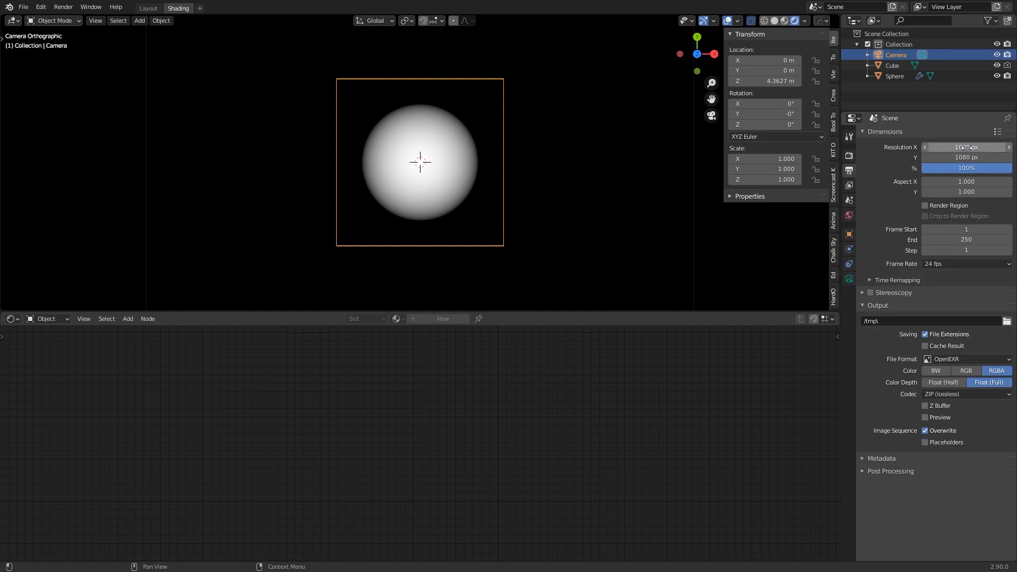
{"action": "left_click", "coordinate": [958, 359]}
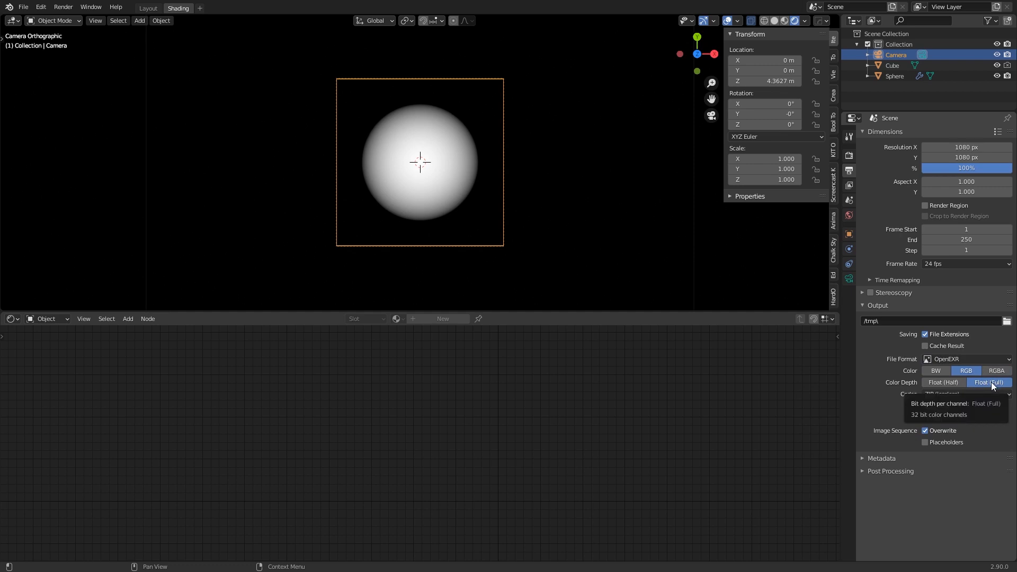
{"action": "left_click", "coordinate": [969, 358]}
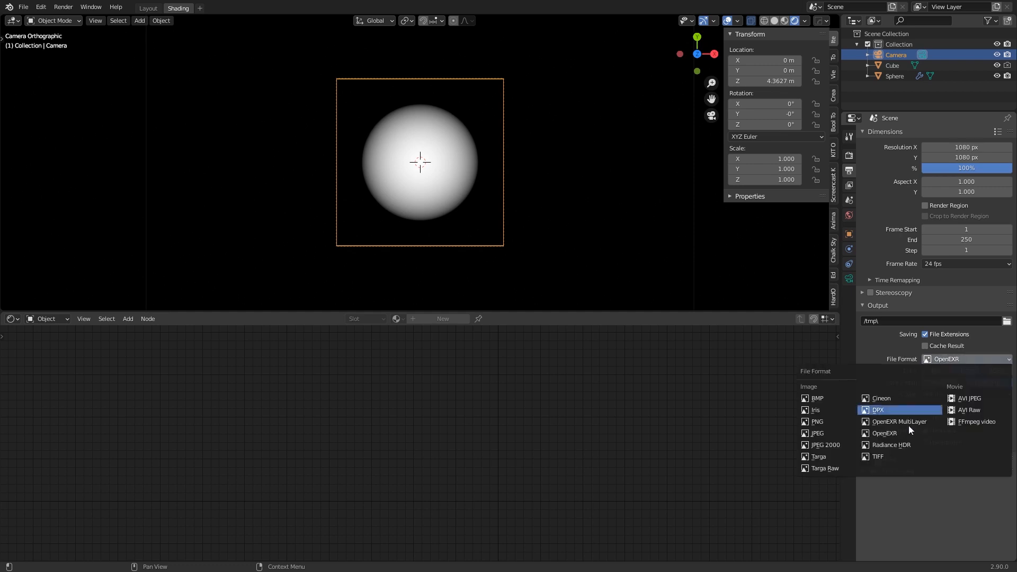
{"action": "left_click", "coordinate": [868, 456]}
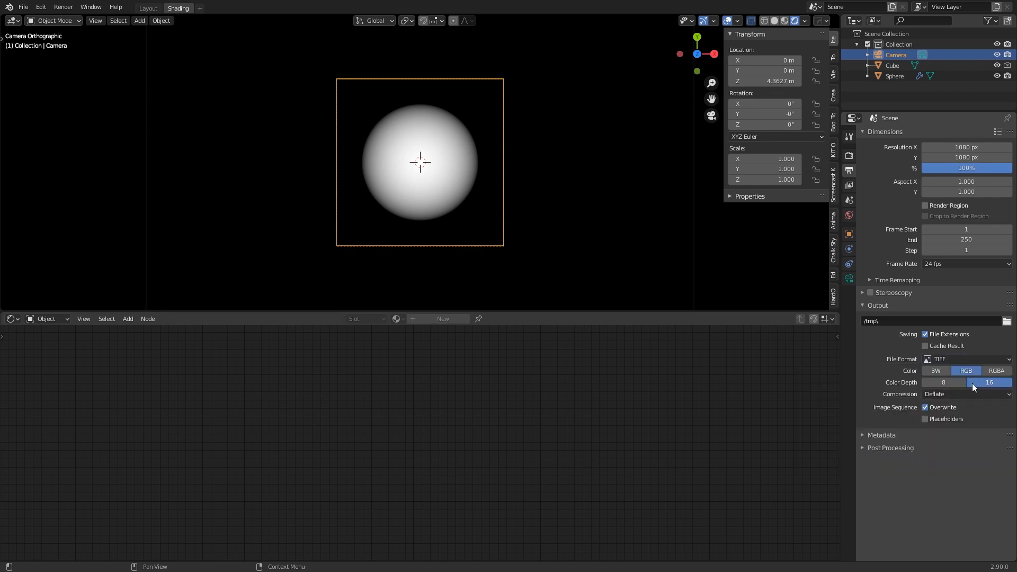
{"action": "left_click", "coordinate": [949, 357]}
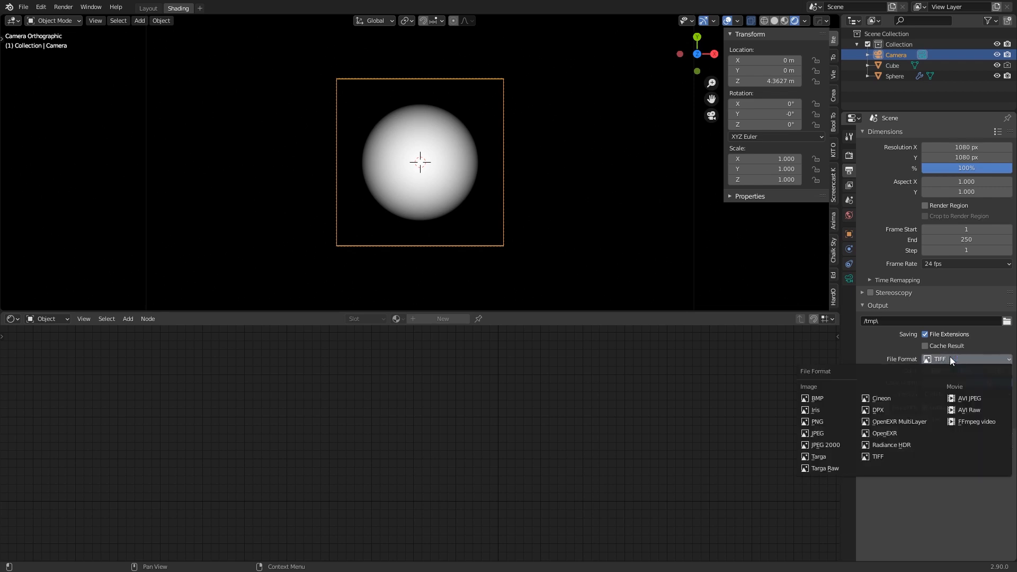
{"action": "left_click", "coordinate": [889, 433]}
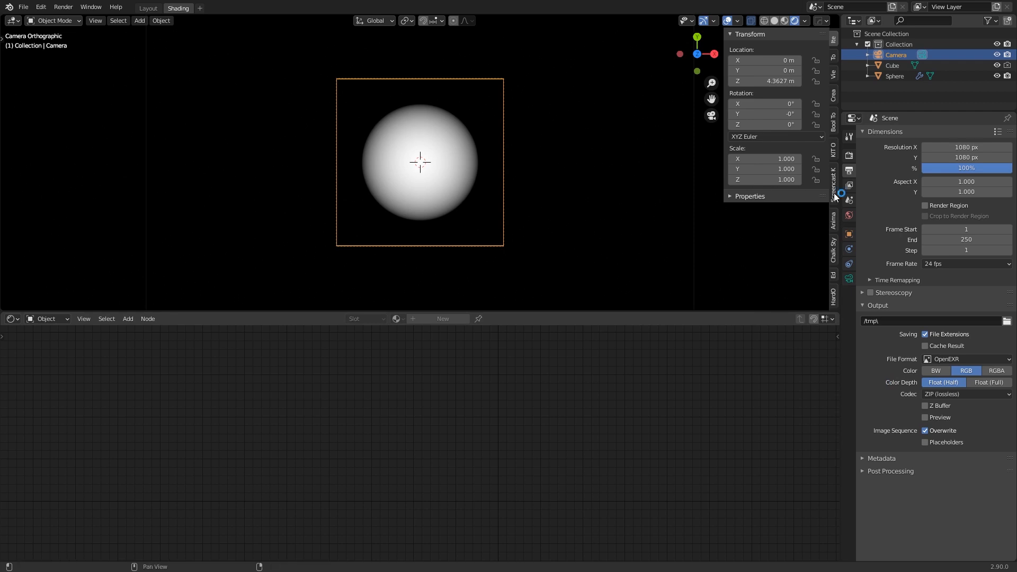
Compare the gradient under the sRGB display device in the render color management, and return the display device to None.
{"action": "left_click", "coordinate": [849, 156]}
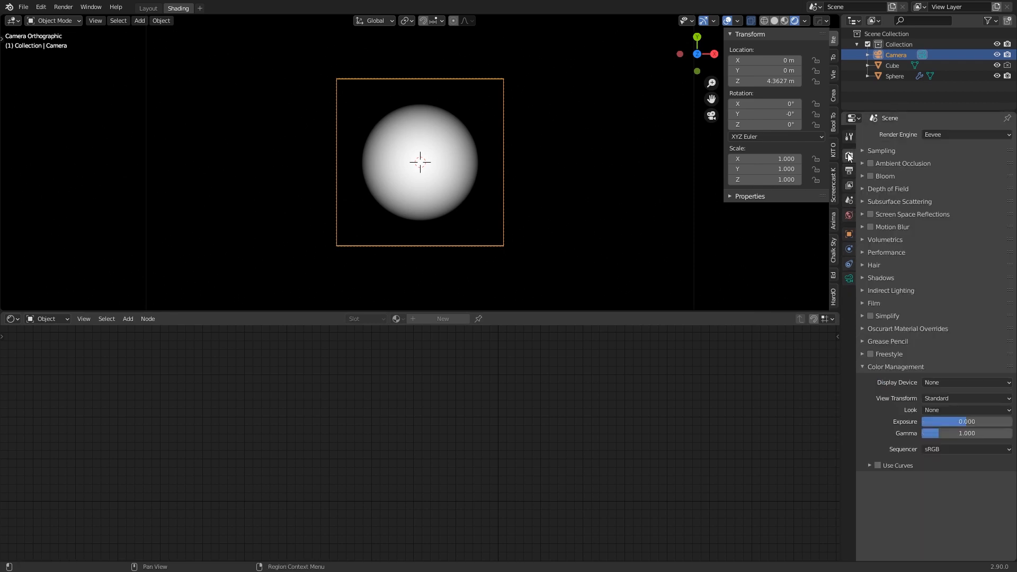
{"action": "left_click", "coordinate": [945, 382]}
{"action": "left_click", "coordinate": [943, 392]}
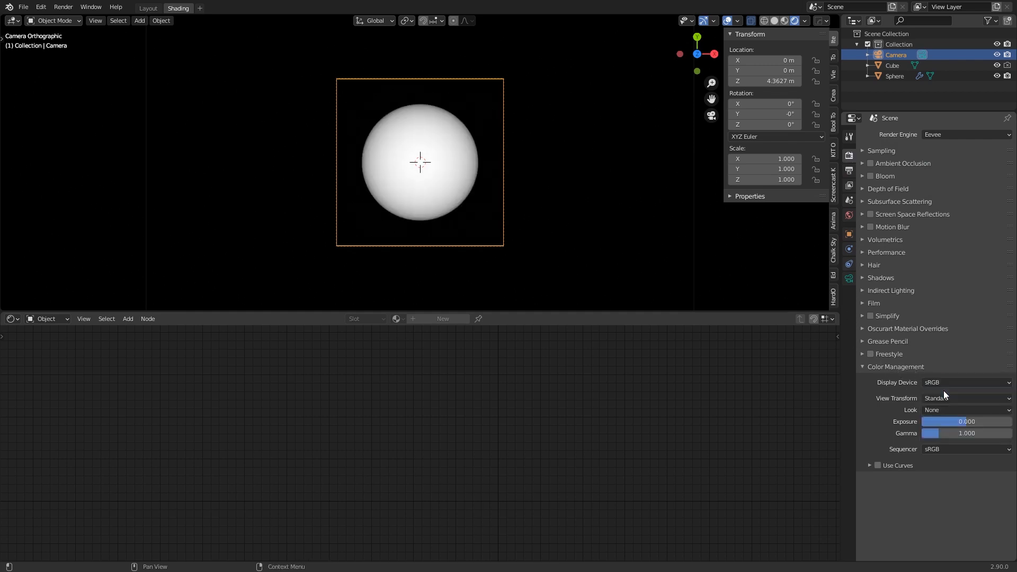
{"action": "left_click", "coordinate": [945, 381]}
{"action": "left_click", "coordinate": [931, 418]}
Render the camera view of the sphere as a still image and move the render window clear of the screen edge.
{"action": "left_click", "coordinate": [23, 6]}
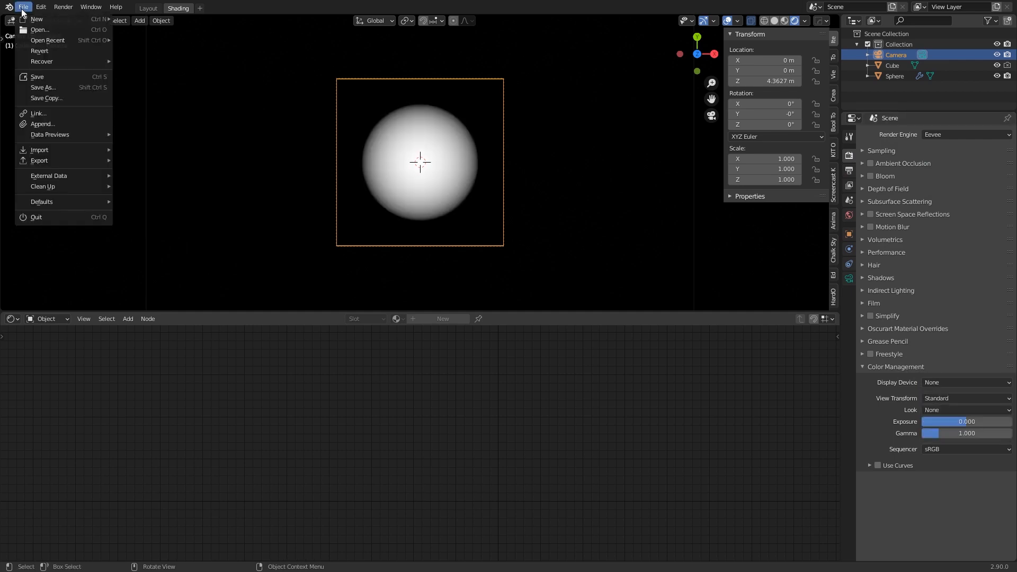
{"action": "mouse_move", "coordinate": [75, 161]}
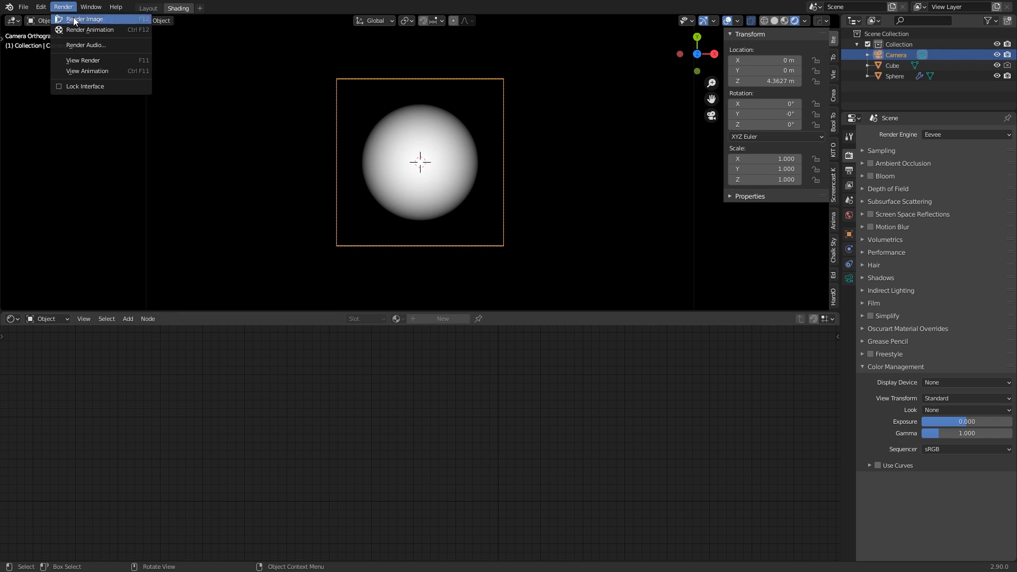
{"action": "left_click", "coordinate": [75, 18]}
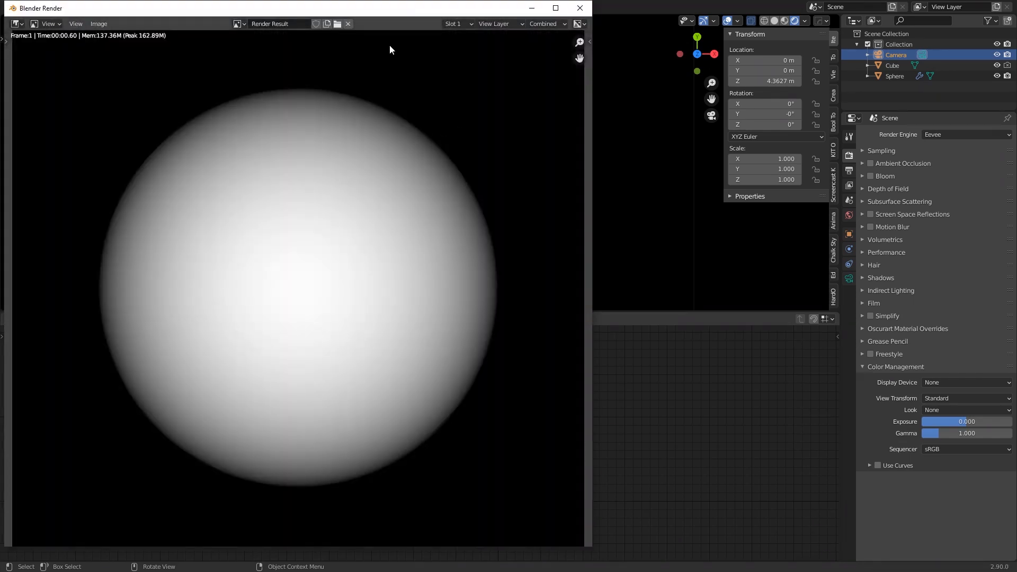
{"action": "left_click_drag", "start_coordinate": [377, 9], "coordinate": [488, 11]}
Save the render over tutorial_test.exr in the Brush folder as OpenEXR with Float (Full) color depth, and close the render window.
{"action": "left_click", "coordinate": [214, 26]}
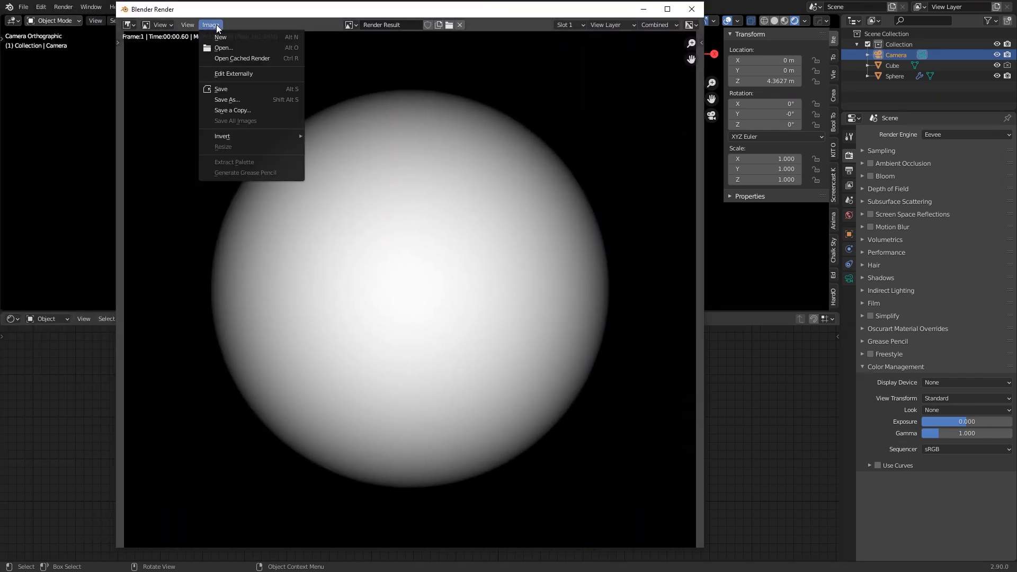
{"action": "left_click", "coordinate": [242, 99]}
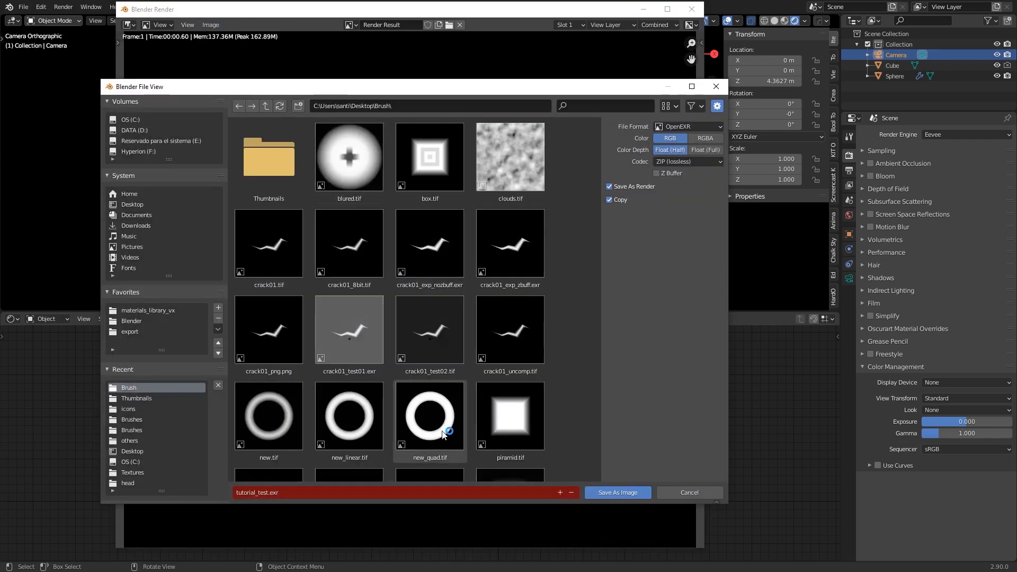
{"action": "scroll", "coordinate": [416, 386], "scroll_direction": "down", "scroll_amount": 10}
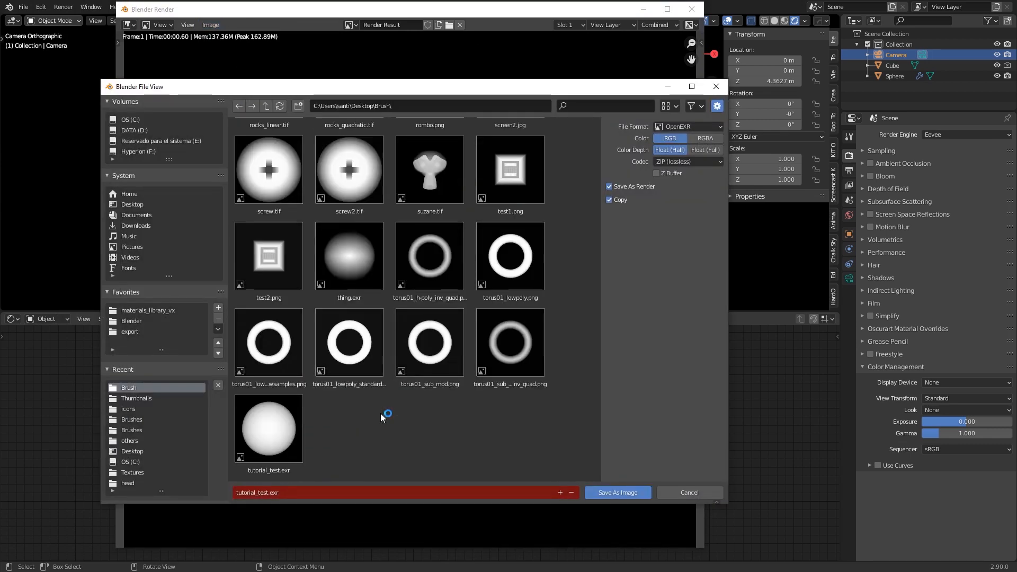
{"action": "left_click", "coordinate": [268, 437]}
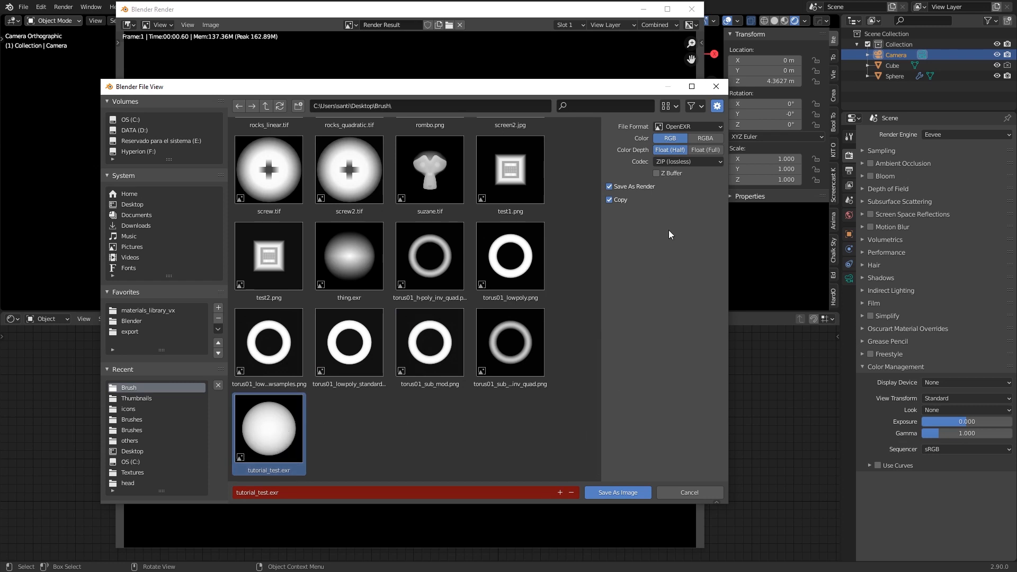
{"action": "left_click", "coordinate": [703, 151]}
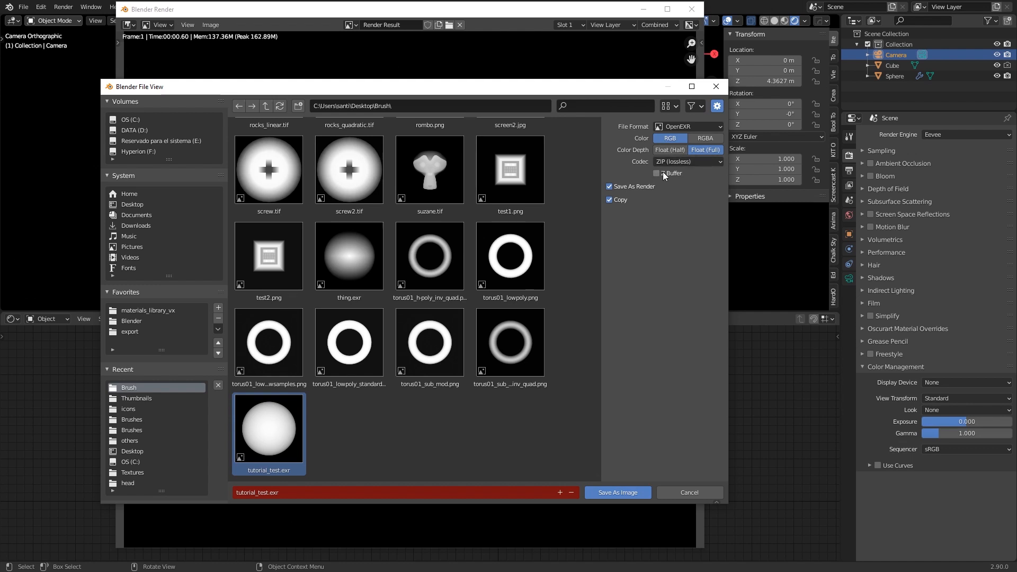
{"action": "left_click", "coordinate": [625, 493]}
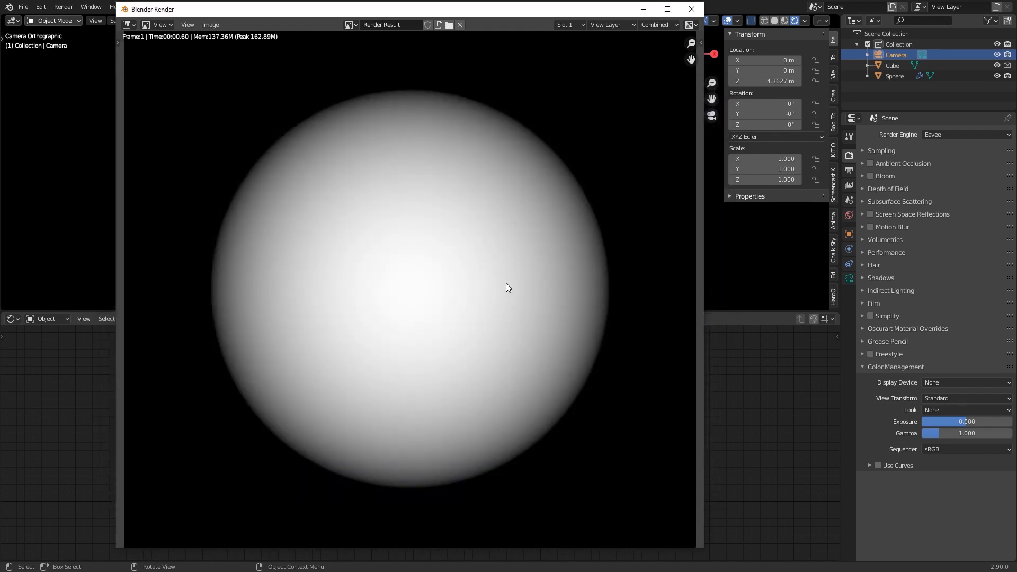
{"action": "left_click", "coordinate": [692, 9]}
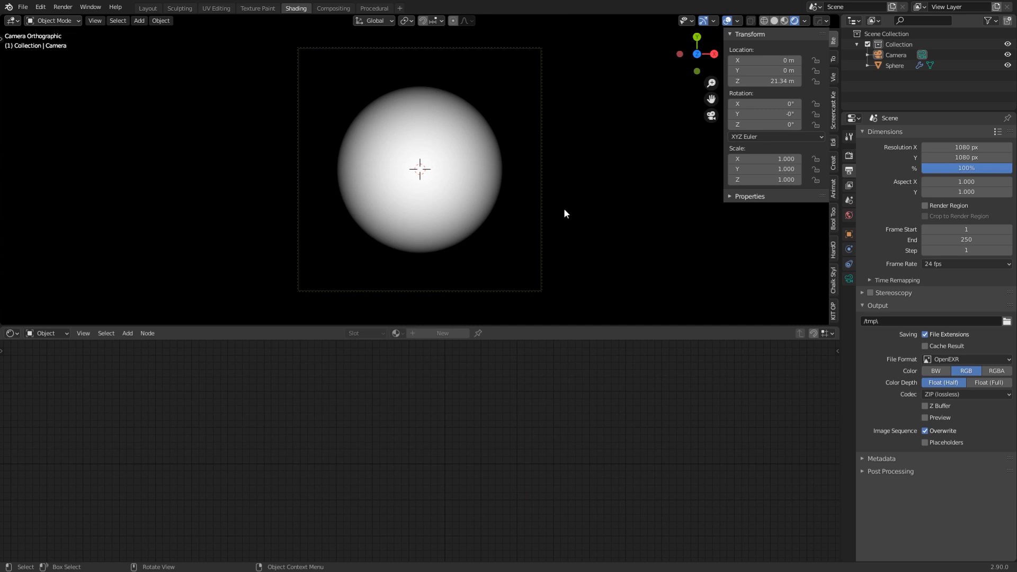
Switch to the Layout workspace and select the sphere to examine it up close.
{"action": "left_click", "coordinate": [23, 7]}
{"action": "left_click", "coordinate": [41, 29]}
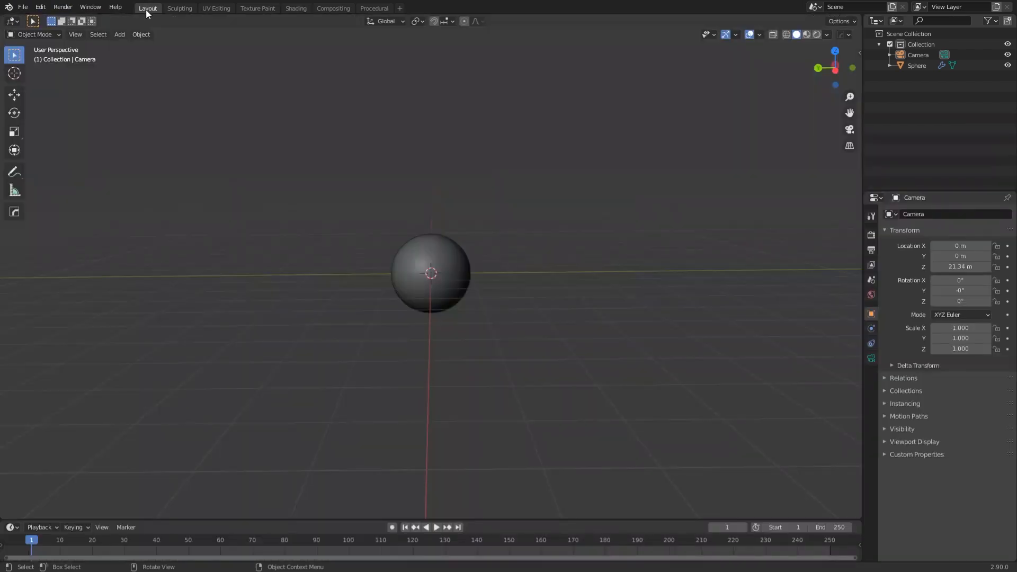
{"action": "left_click", "coordinate": [442, 262]}
{"action": "middle_click_drag", "start_coordinate": [504, 253], "coordinate": [494, 298]}
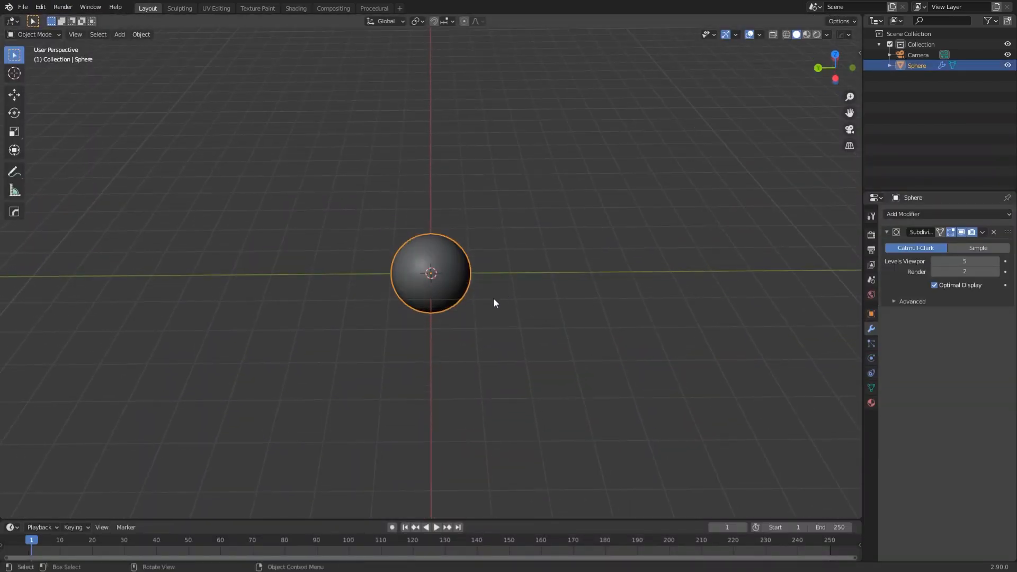
{"action": "scroll", "coordinate": [493, 298], "scroll_direction": "up", "scroll_amount": 5}
Open the recent file crack01.blend without saving the current scene.
{"action": "left_click", "coordinate": [24, 7]}
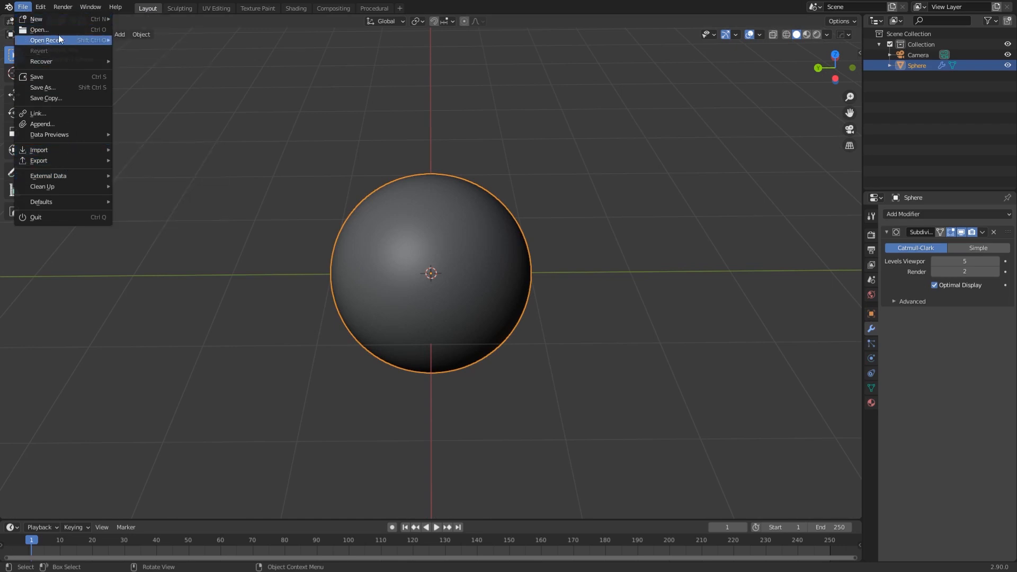
{"action": "mouse_move", "coordinate": [58, 40]}
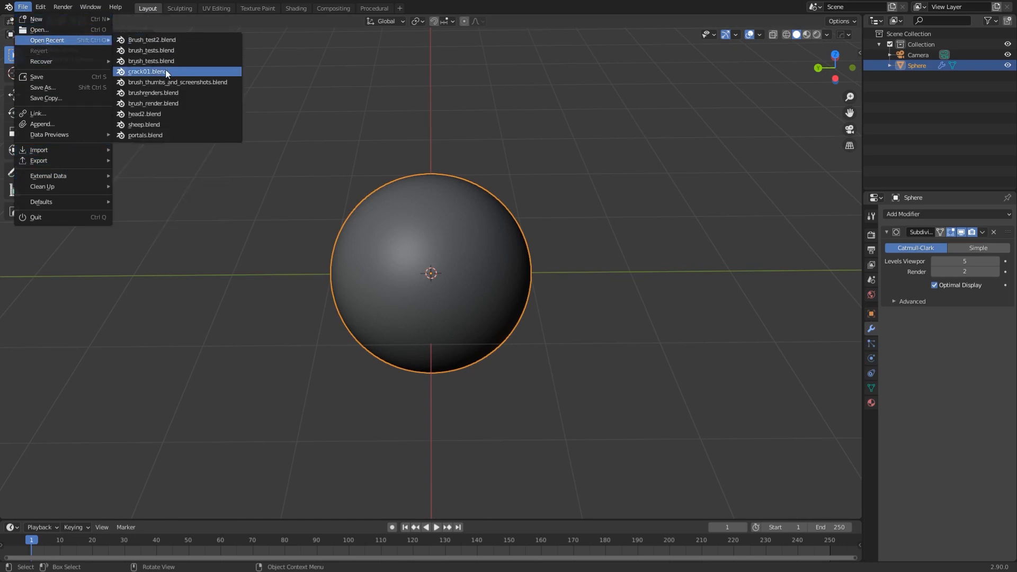
{"action": "left_click", "coordinate": [179, 73]}
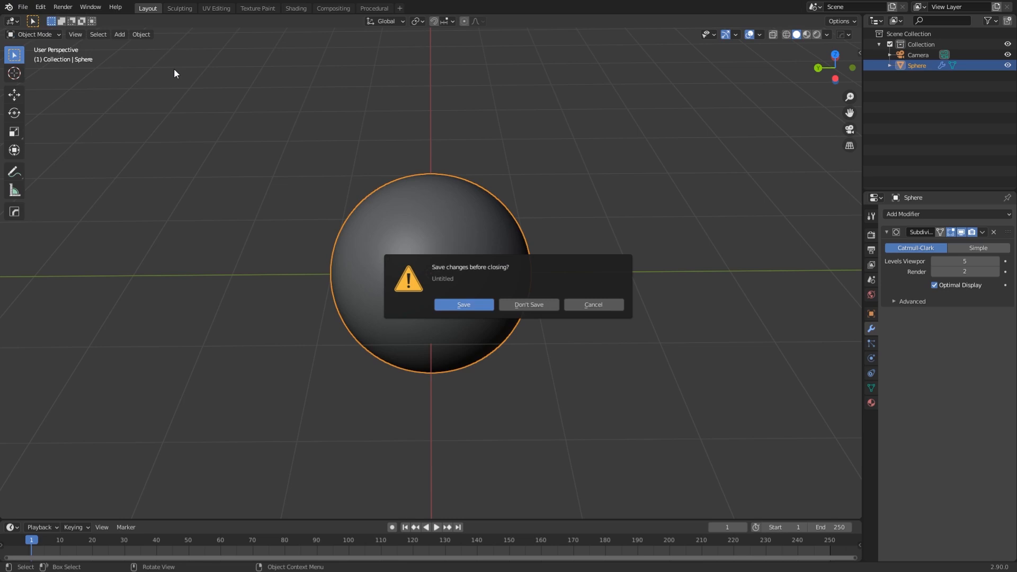
{"action": "left_click", "coordinate": [534, 303]}
Select the cracked cube and compare its edges with the Bevel modifier's viewport display off and on, ending with the wireframe overlay off.
{"action": "middle_click_drag", "start_coordinate": [472, 233], "coordinate": [516, 166]}
{"action": "scroll", "coordinate": [447, 200], "scroll_direction": "up", "scroll_amount": 5}
{"action": "mouse_move", "coordinate": [447, 196]}
{"action": "middle_mouse_down"}
{"action": "mouse_move", "coordinate": [470, 177]}
{"action": "mouse_move", "coordinate": [461, 215]}
{"action": "mouse_move", "coordinate": [509, 173]}
{"action": "mouse_move", "coordinate": [461, 191]}
{"action": "middle_mouse_up"}
{"action": "middle_click_drag", "start_coordinate": [481, 132], "coordinate": [462, 84]}
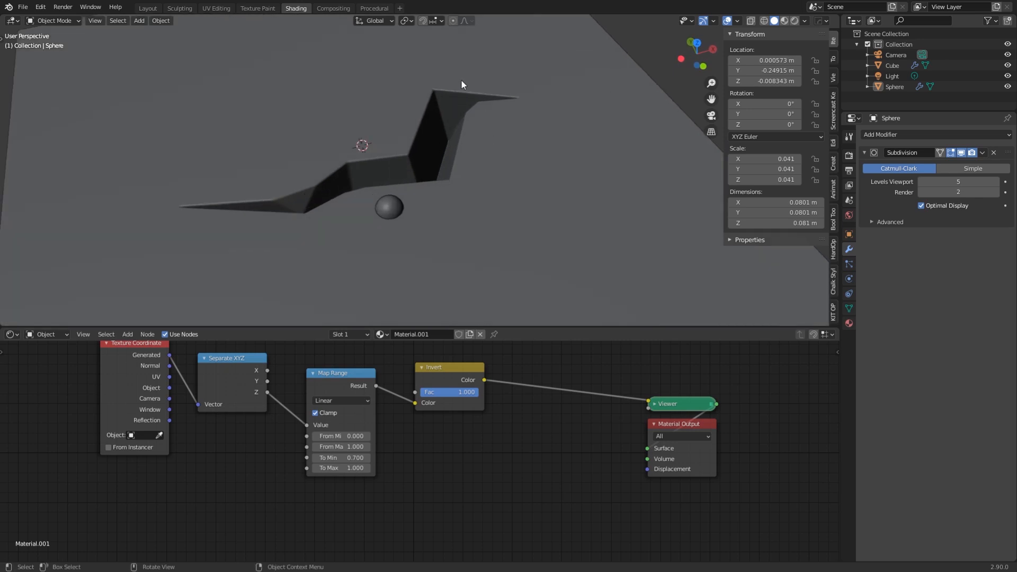
{"action": "left_click", "coordinate": [386, 148]}
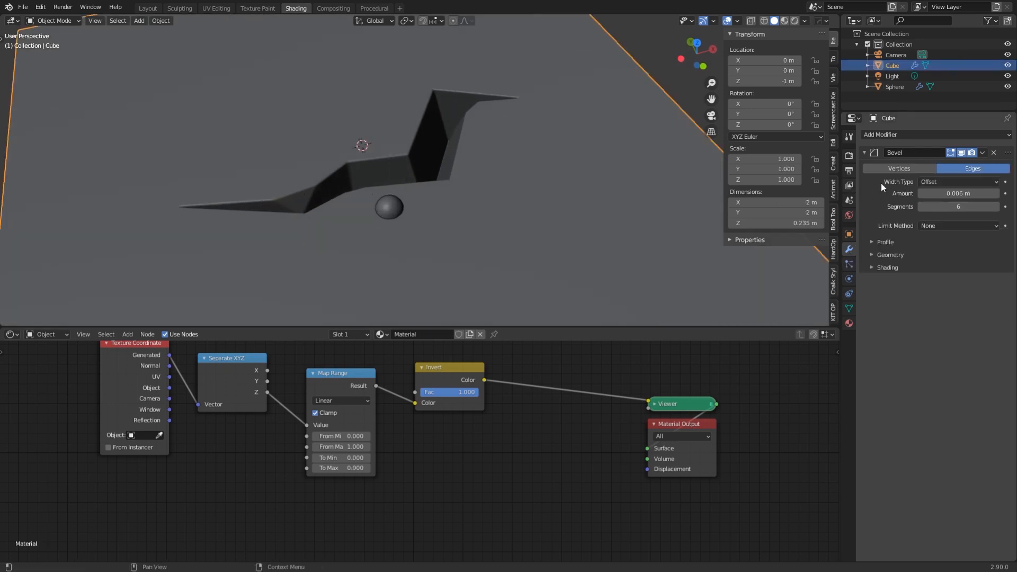
{"action": "left_click", "coordinate": [961, 152]}
{"action": "mouse_move", "coordinate": [517, 166]}
{"action": "middle_mouse_down"}
{"action": "mouse_move", "coordinate": [498, 161]}
{"action": "mouse_move", "coordinate": [538, 133]}
{"action": "mouse_move", "coordinate": [561, 68]}
{"action": "mouse_move", "coordinate": [530, 165]}
{"action": "mouse_move", "coordinate": [452, 197]}
{"action": "mouse_move", "coordinate": [524, 168]}
{"action": "middle_mouse_up"}
{"action": "scroll", "coordinate": [447, 199], "scroll_direction": "up", "scroll_amount": 2}
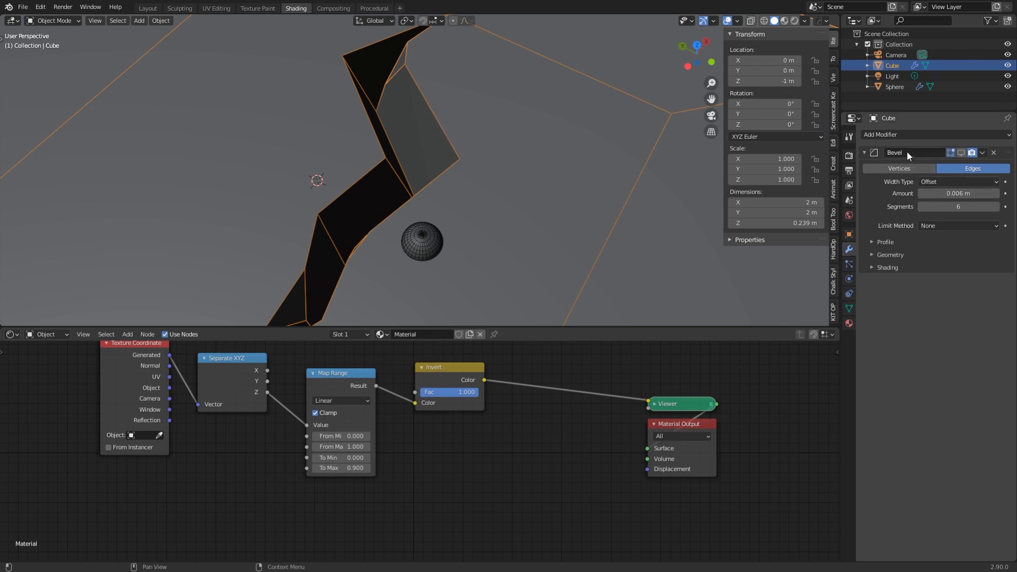
{"action": "left_click", "coordinate": [960, 154]}
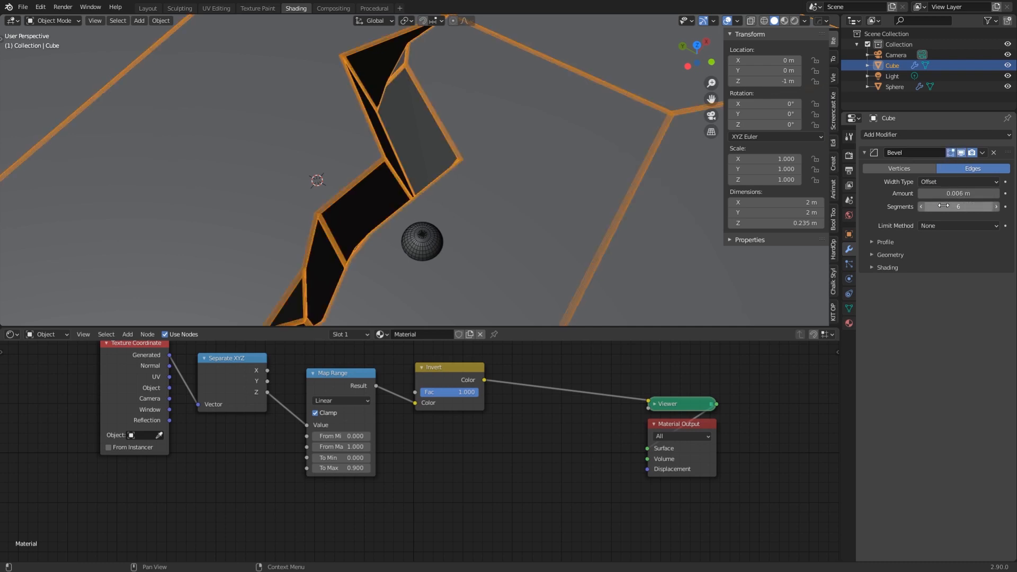
{"action": "left_click", "coordinate": [866, 154]}
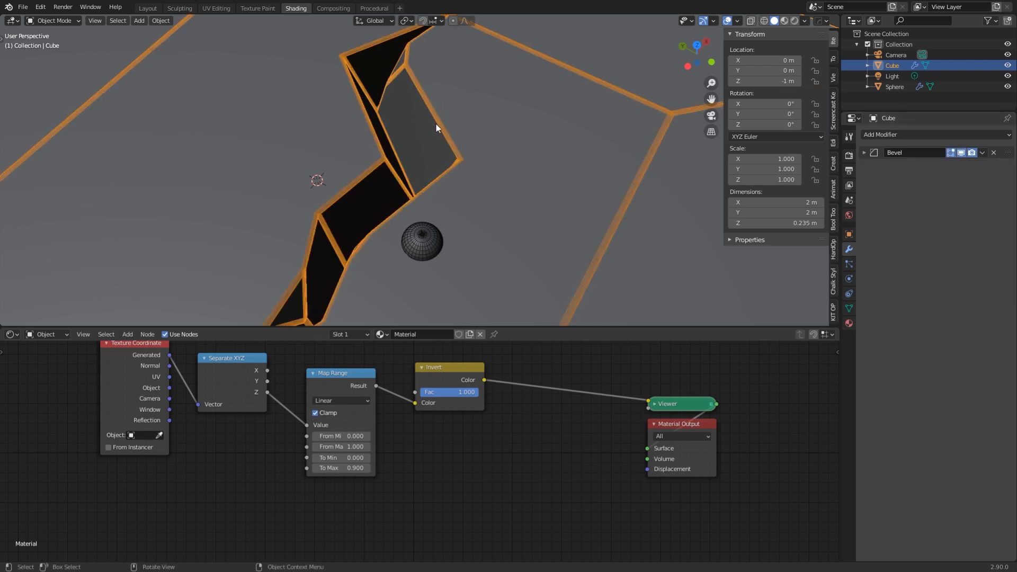
{"action": "key", "text": "alt+w"}
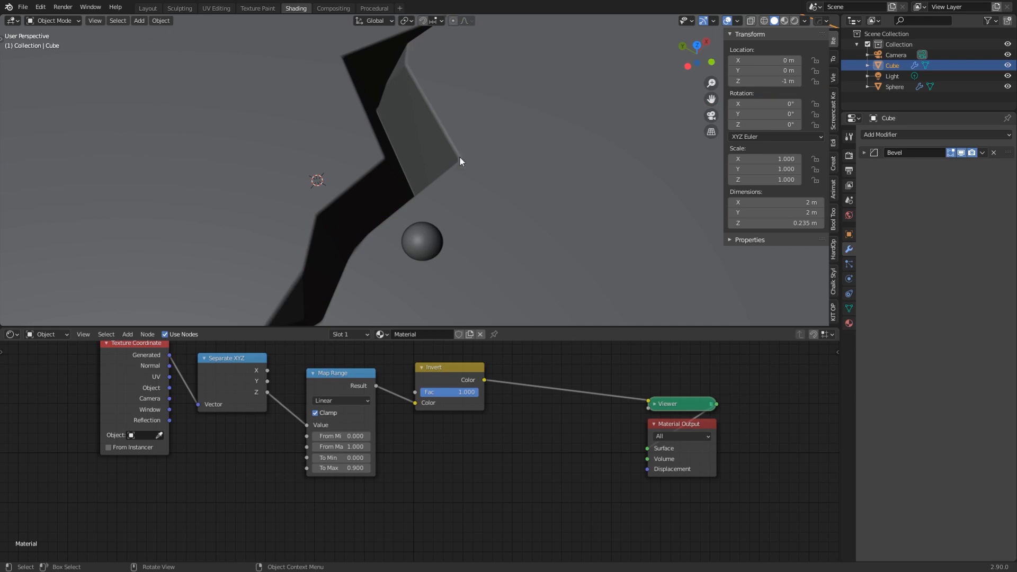
Delete the small sphere beside the crack.
{"action": "middle_click_drag", "start_coordinate": [406, 99], "coordinate": [487, 122]}
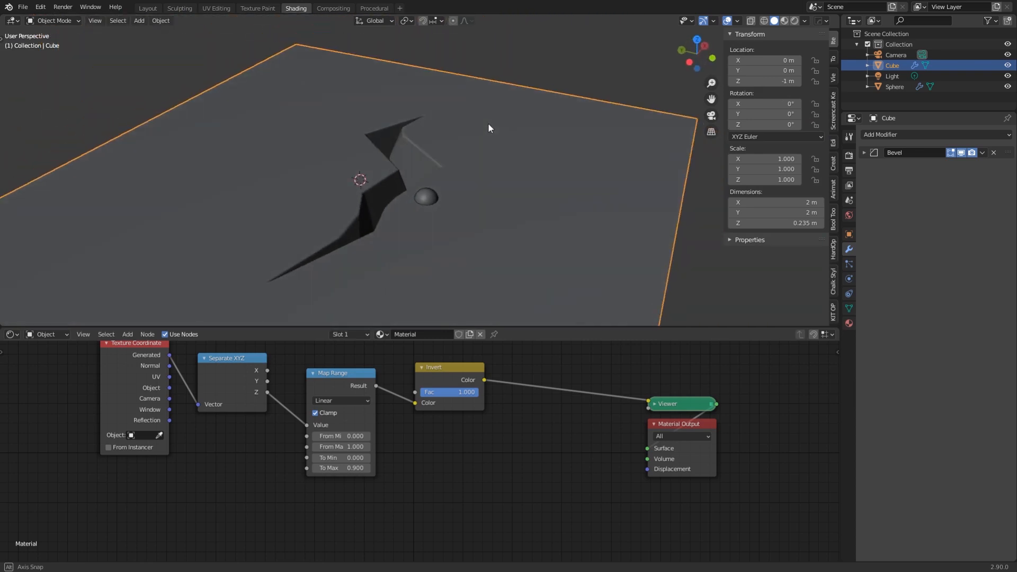
{"action": "left_click", "coordinate": [427, 203]}
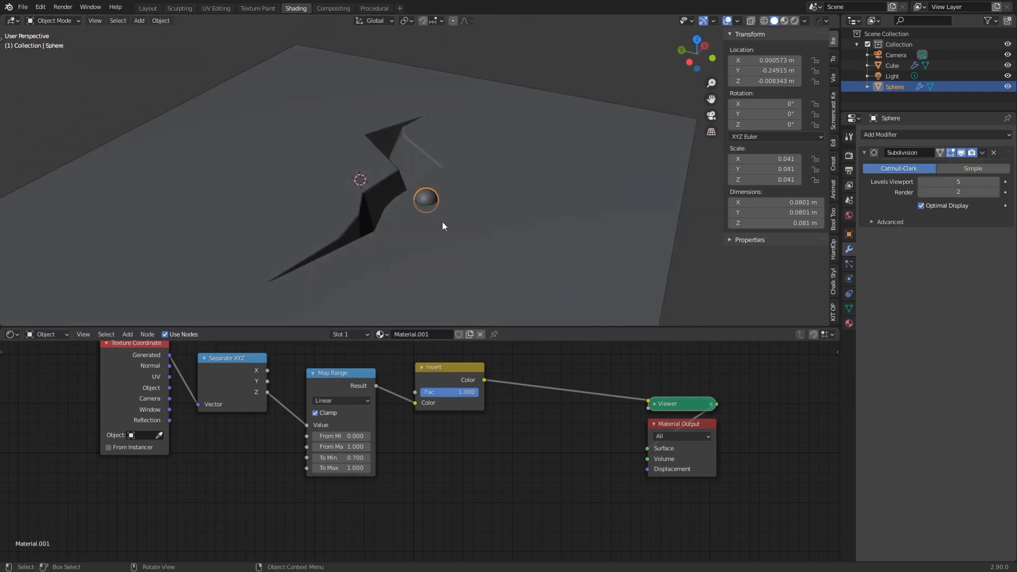
{"action": "middle_click_drag", "start_coordinate": [440, 214], "coordinate": [538, 180]}
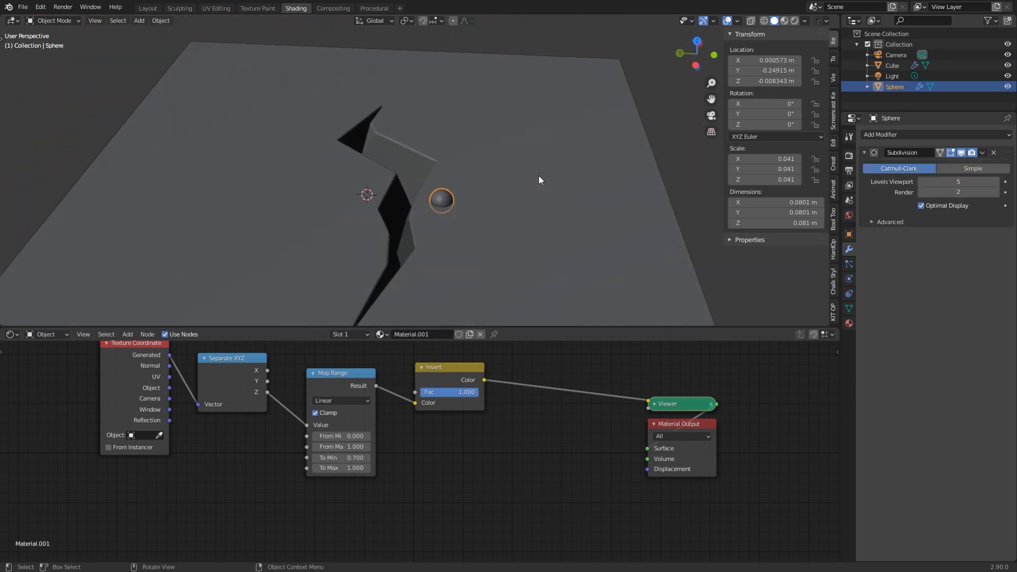
{"action": "key", "text": "Delete"}
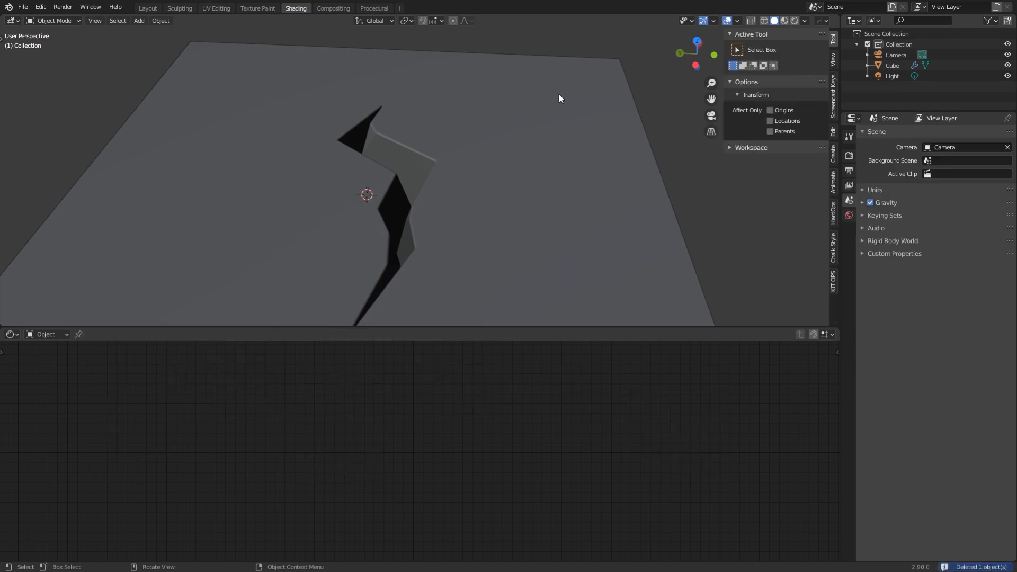
Delete the light from the crack scene, leaving the camera and the cracked cube.
{"action": "scroll", "coordinate": [577, 127], "scroll_direction": "down", "scroll_amount": 5}
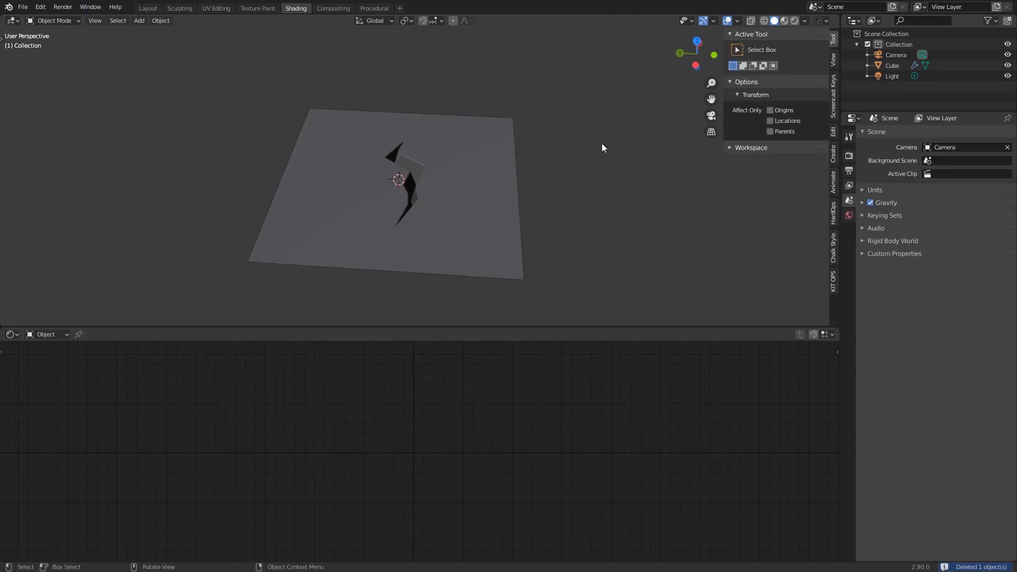
{"action": "key", "text": "KP_1"}
{"action": "scroll", "coordinate": [529, 114], "scroll_direction": "down", "scroll_amount": 8}
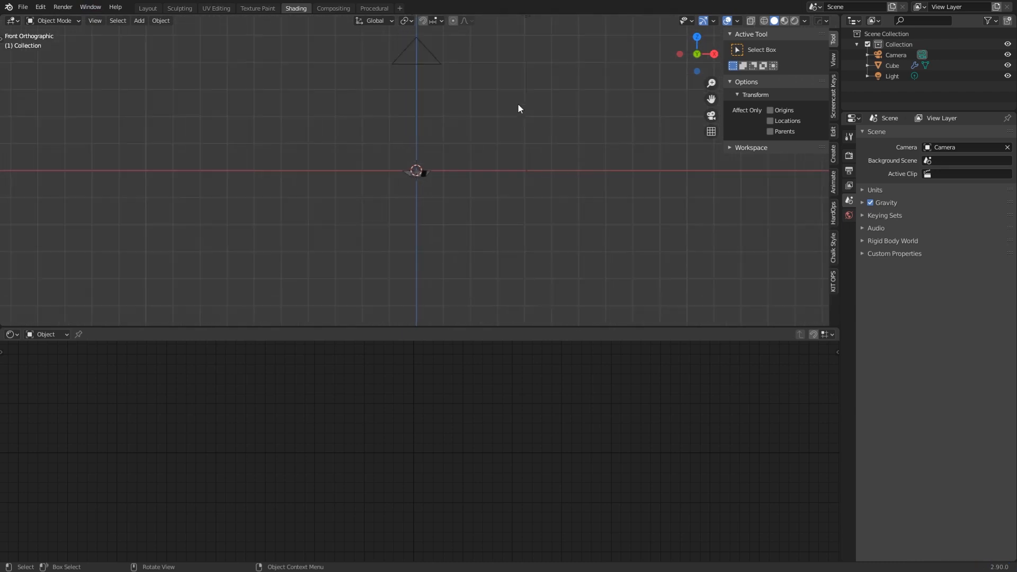
{"action": "middle_click_drag", "start_coordinate": [483, 98], "coordinate": [487, 180], "text": "shift"}
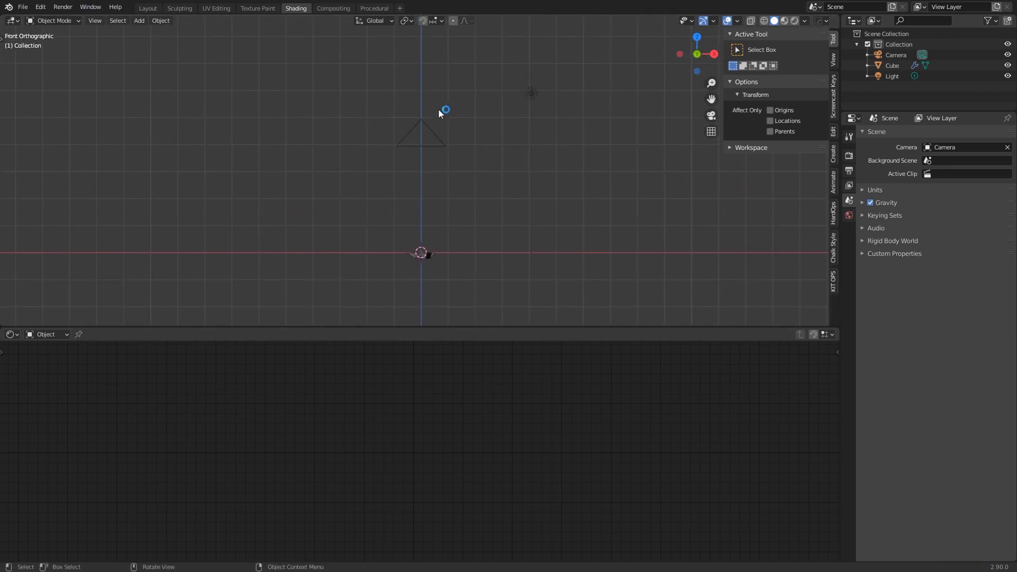
{"action": "middle_click_drag", "start_coordinate": [498, 128], "coordinate": [414, 189]}
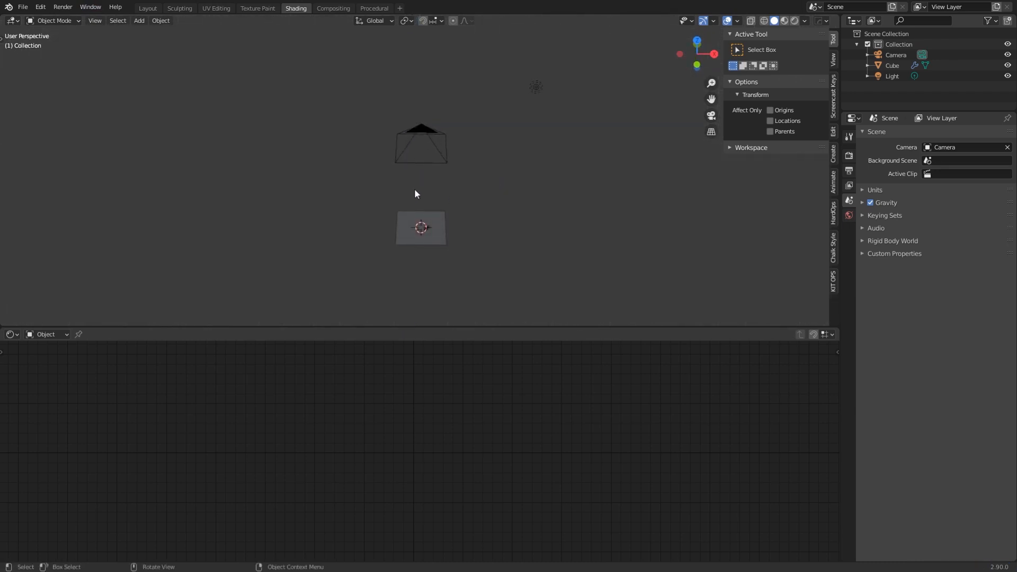
{"action": "left_click", "coordinate": [536, 87]}
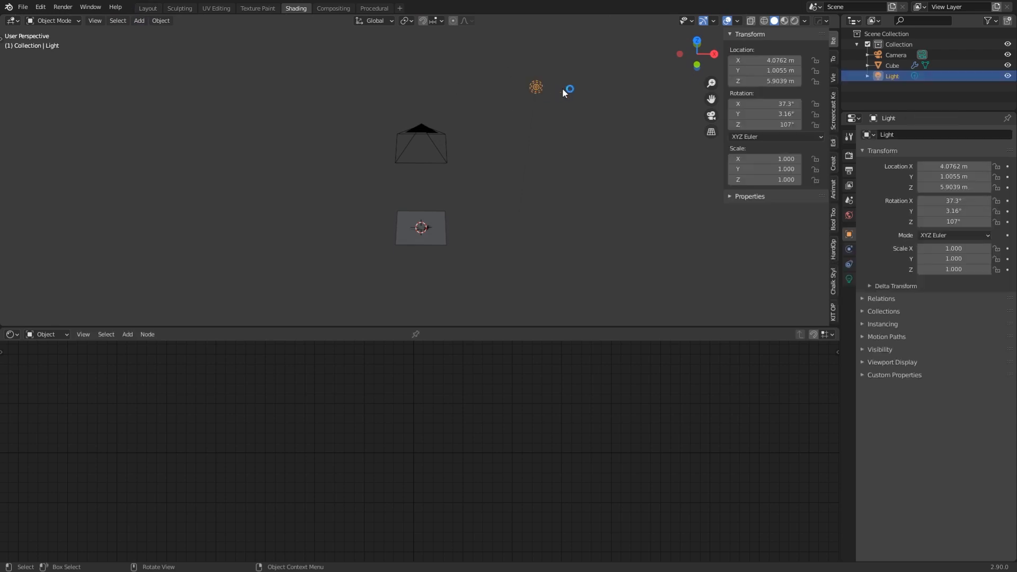
{"action": "left_click", "coordinate": [498, 125]}
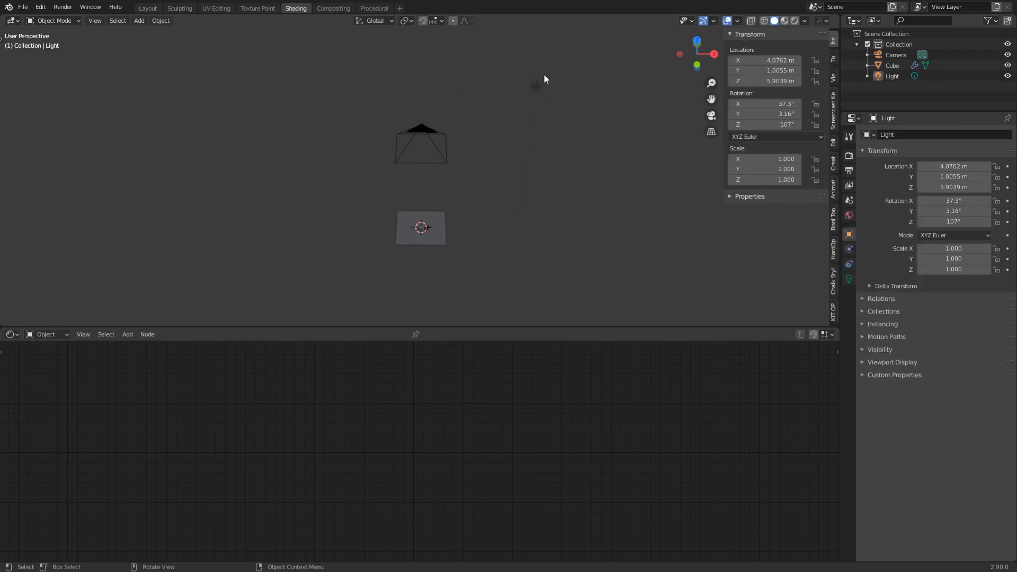
{"action": "left_click_drag", "start_coordinate": [525, 57], "coordinate": [569, 128]}
{"action": "key", "text": "Delete"}
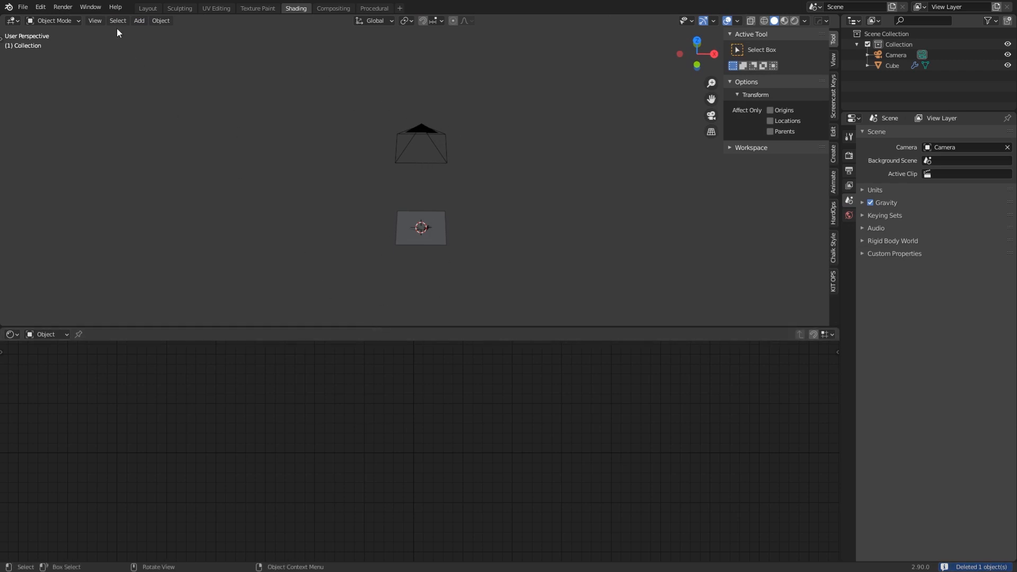
Render an image of the cracked plane from the camera.
{"action": "left_click", "coordinate": [23, 7]}
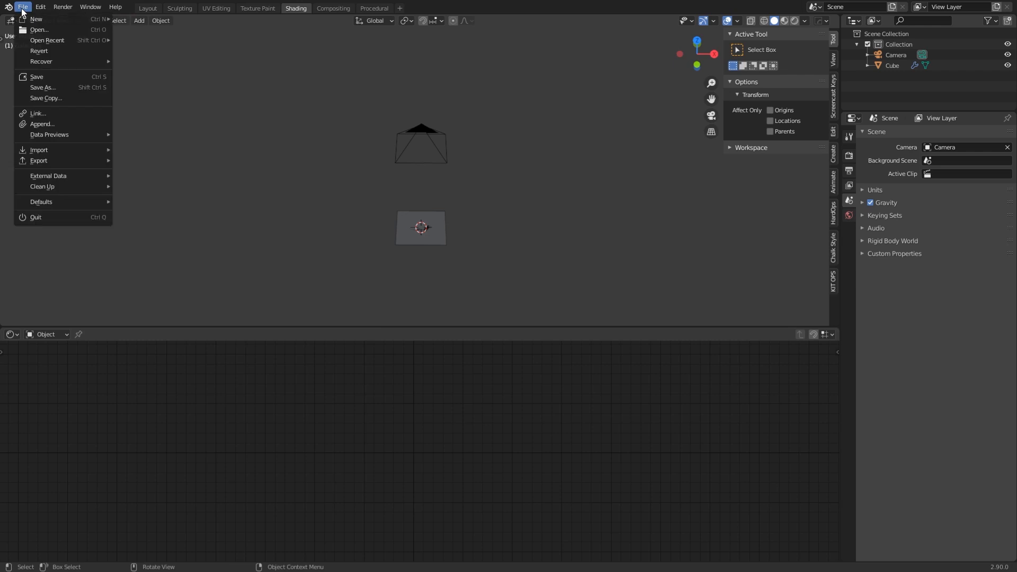
{"action": "left_click", "coordinate": [63, 7]}
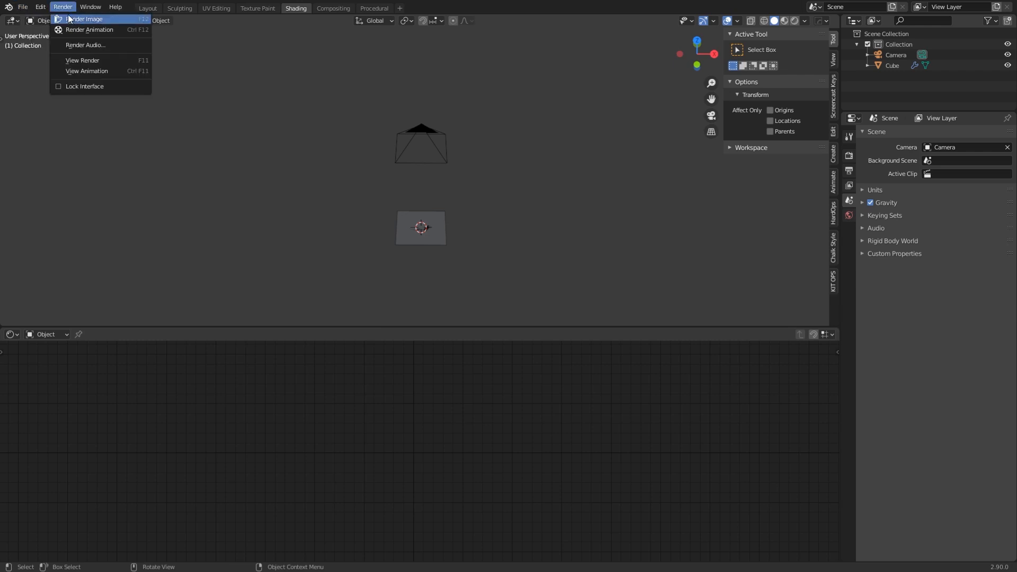
{"action": "left_click", "coordinate": [73, 19]}
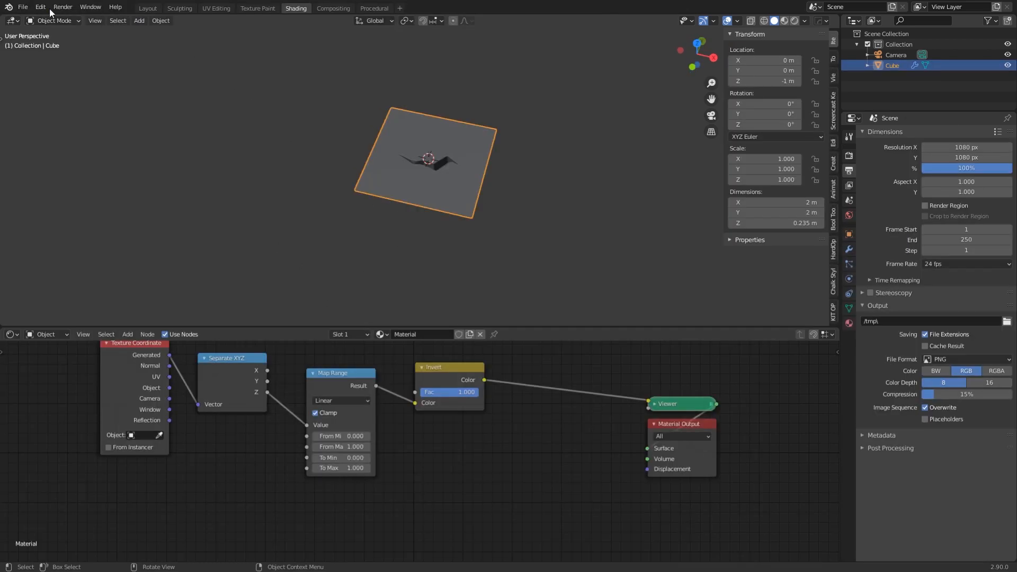
Start a new Sculpting file without saving crack01, and disable Dyntopo for the sphere.
{"action": "left_click", "coordinate": [24, 7]}
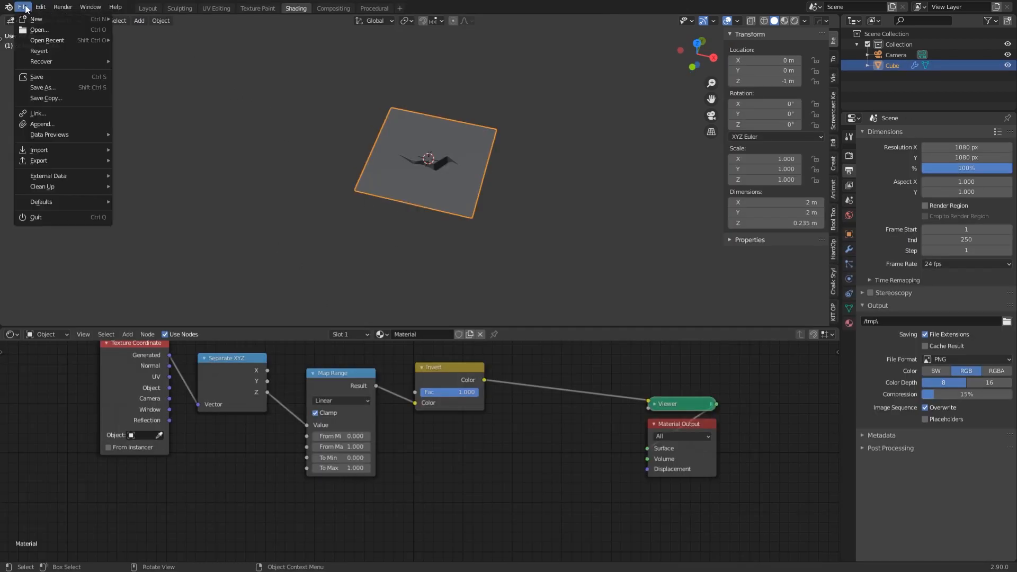
{"action": "mouse_move", "coordinate": [40, 24]}
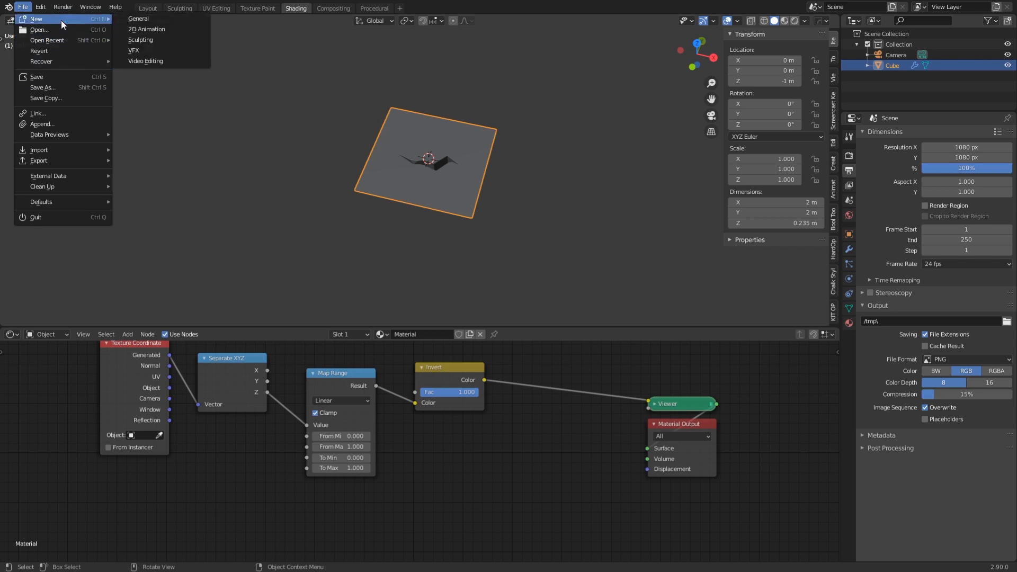
{"action": "left_click", "coordinate": [142, 42]}
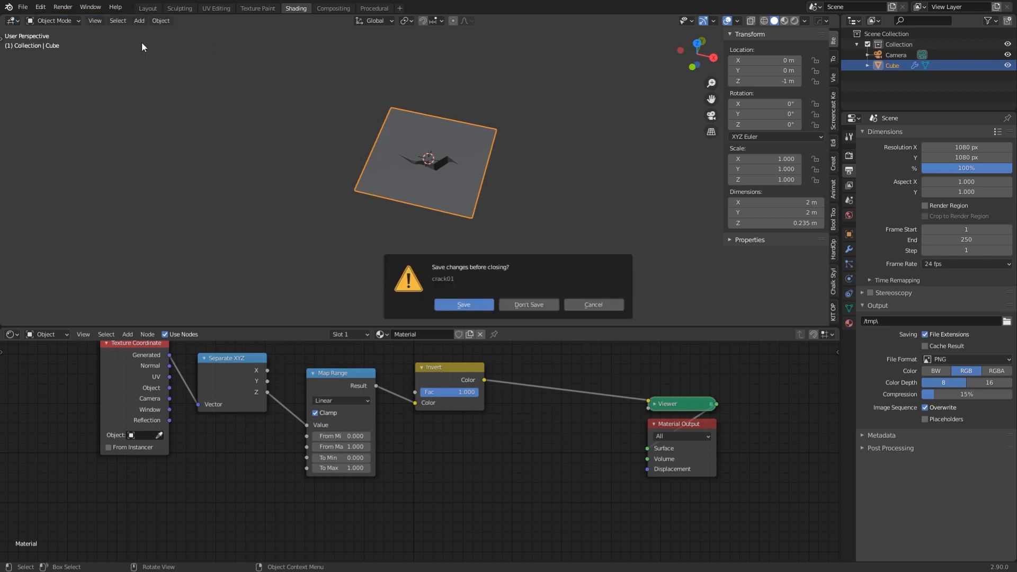
{"action": "left_click", "coordinate": [529, 305]}
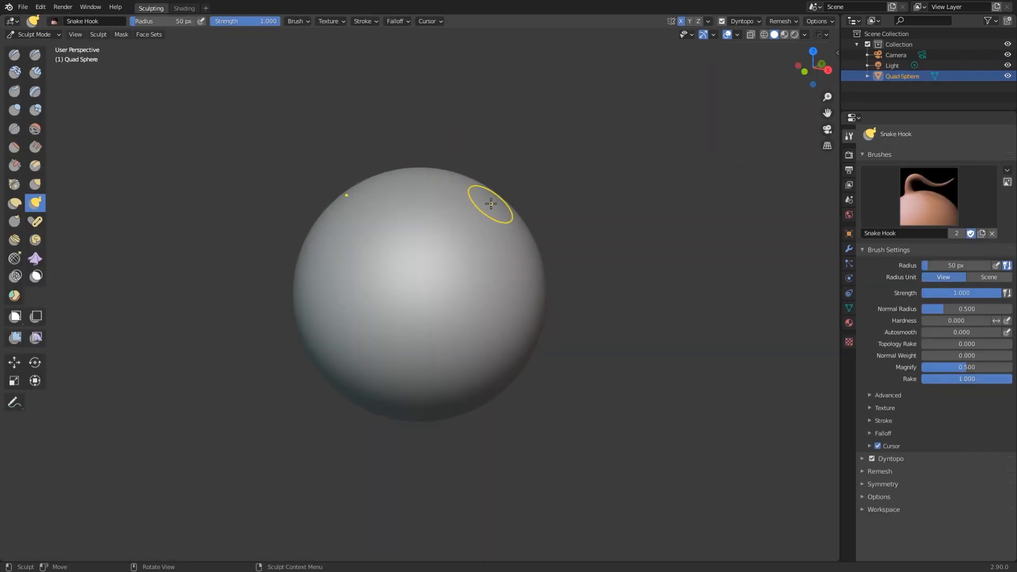
{"action": "left_click", "coordinate": [722, 21]}
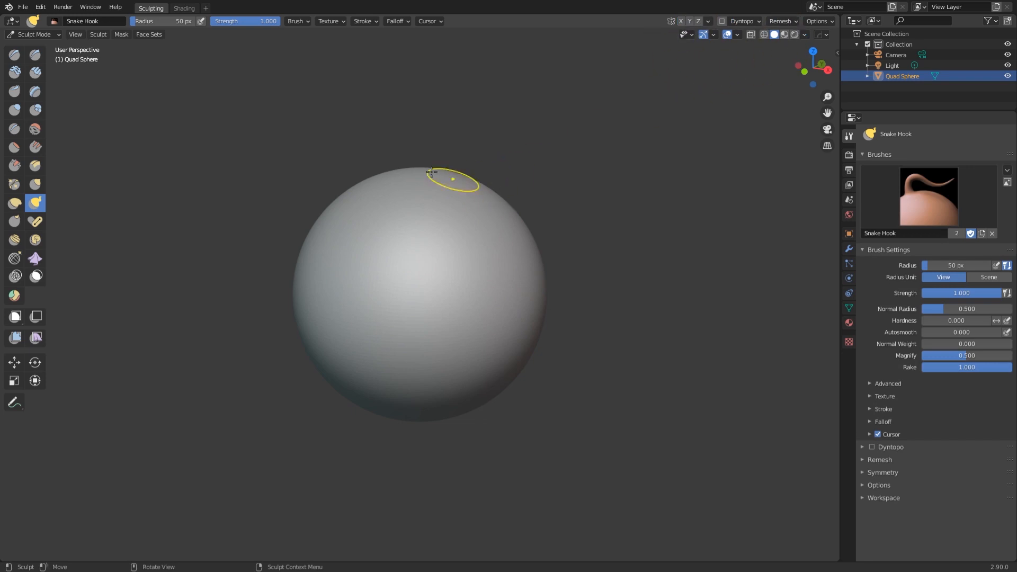
Examine the sphere's mesh density from several distances with the wireframe overlay on, ending with the overlay off.
{"action": "key", "text": "shift+z"}
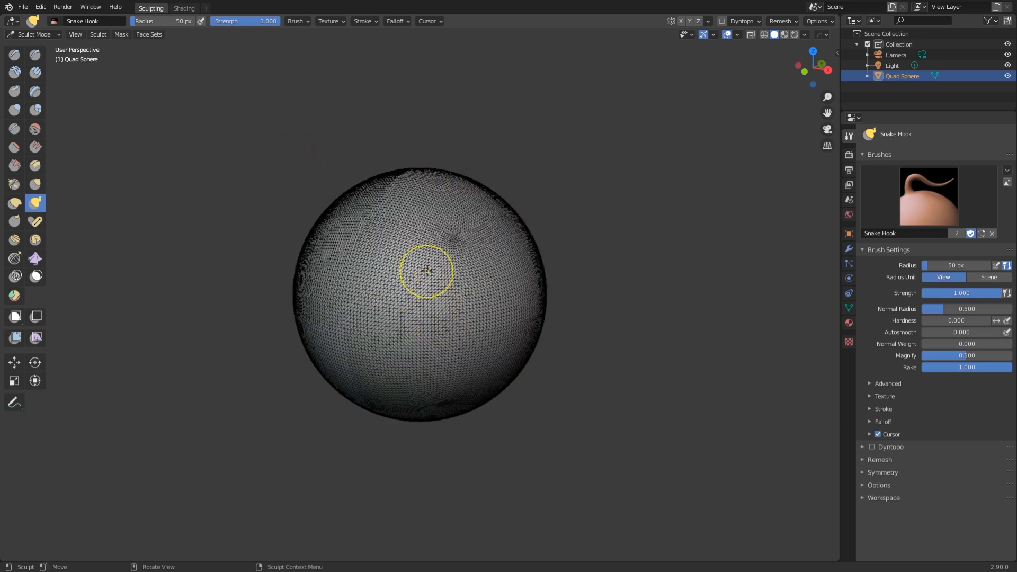
{"action": "scroll", "coordinate": [461, 297], "scroll_direction": "up", "scroll_amount": 4}
{"action": "scroll", "coordinate": [422, 269], "scroll_direction": "down", "scroll_amount": 3}
{"action": "scroll", "coordinate": [422, 269], "scroll_direction": "down", "scroll_amount": 1}
{"action": "middle_click_drag", "start_coordinate": [422, 270], "coordinate": [468, 251]}
{"action": "scroll", "coordinate": [463, 256], "scroll_direction": "down", "scroll_amount": 1}
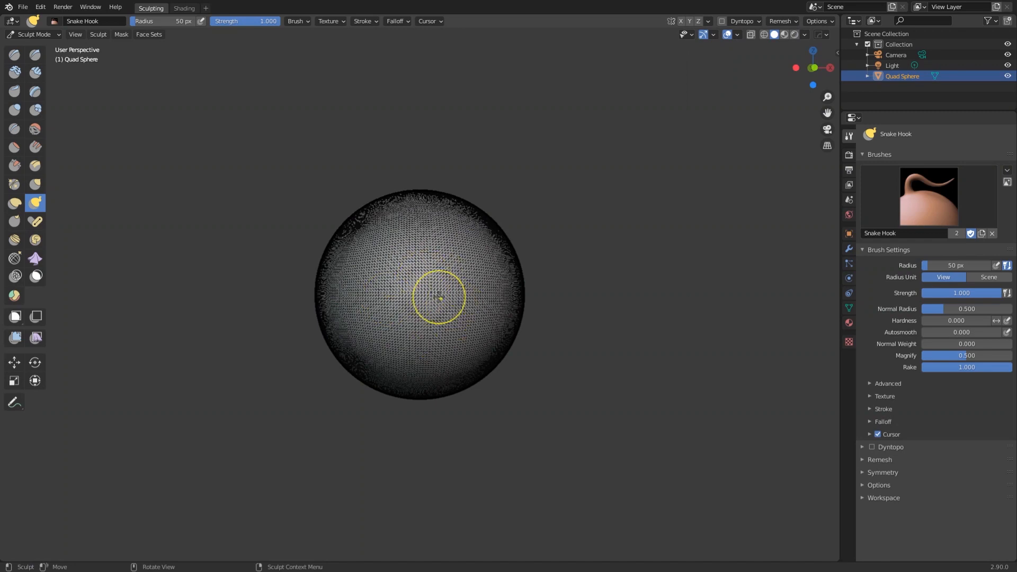
{"action": "scroll", "coordinate": [438, 295], "scroll_direction": "up", "scroll_amount": 4}
{"action": "scroll", "coordinate": [445, 270], "scroll_direction": "down", "scroll_amount": 4}
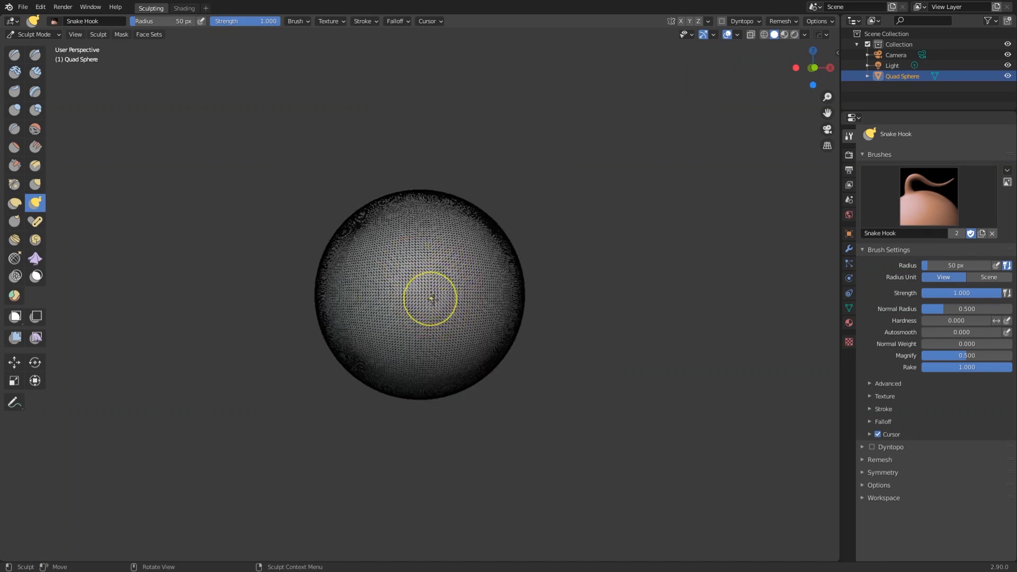
{"action": "scroll", "coordinate": [439, 313], "scroll_direction": "up", "scroll_amount": 2}
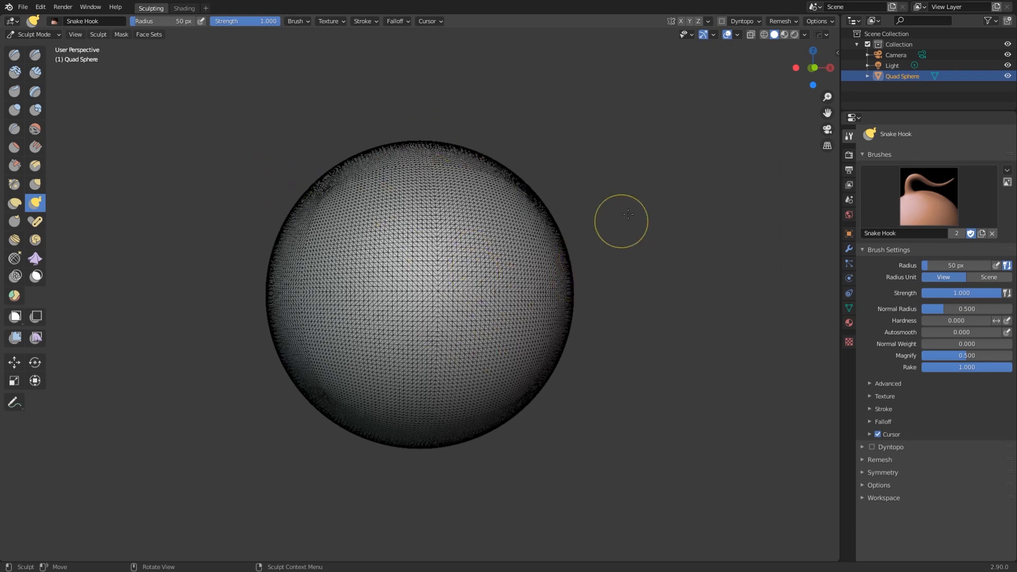
{"action": "key", "text": "shift+z"}
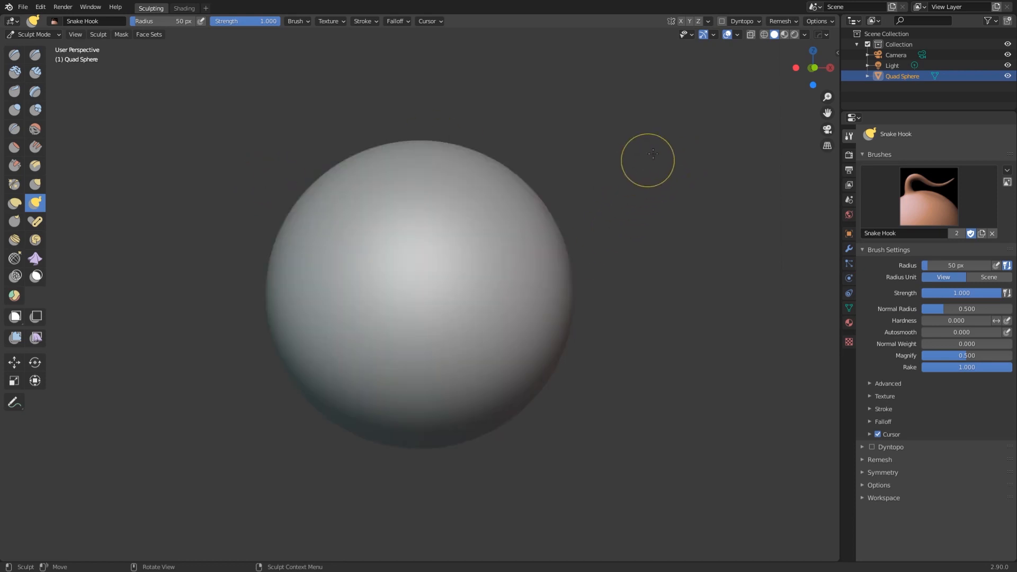
Adjust the sphere's remesh voxel size interactively with the grid preview.
{"action": "left_click", "coordinate": [786, 21]}
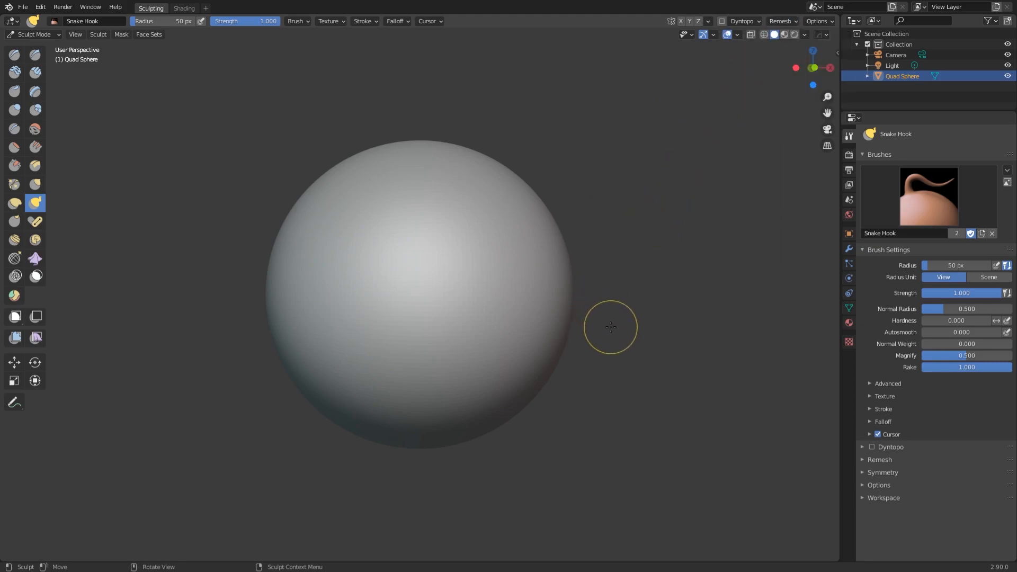
{"action": "key", "text": "r"}
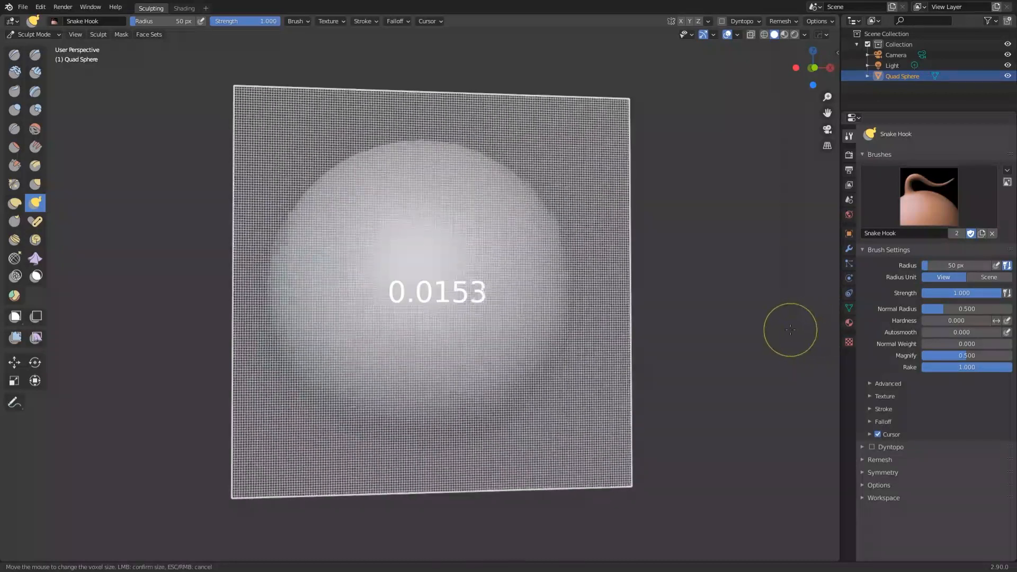
{"action": "left_click", "coordinate": [770, 331]}
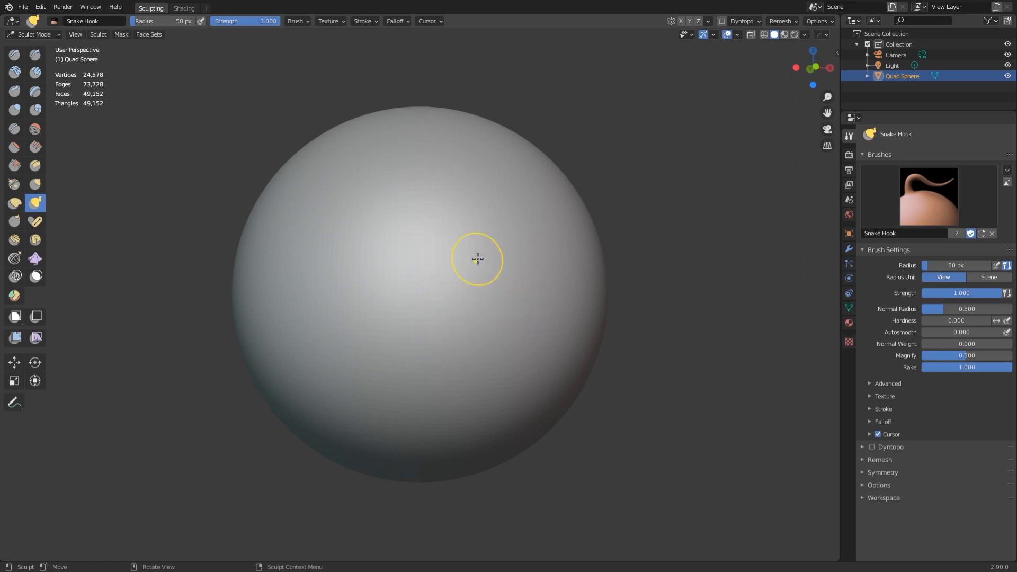
Choose the Draw brush at strength 0 and enable Dyntopo with a detail size of 2.
{"action": "left_click", "coordinate": [16, 56]}
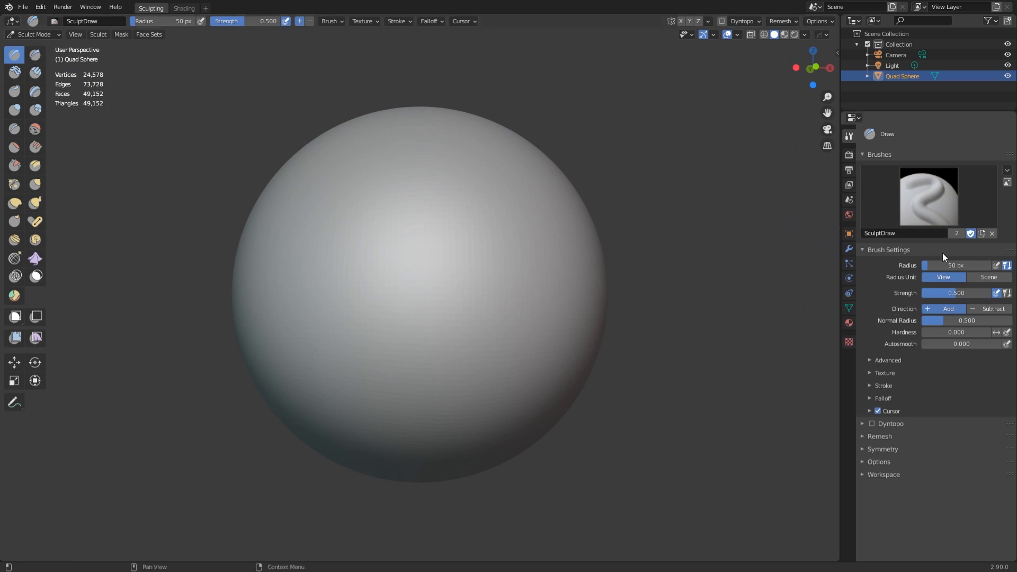
{"action": "left_click_drag", "start_coordinate": [248, 20], "coordinate": [210, 21]}
{"action": "left_click", "coordinate": [722, 21]}
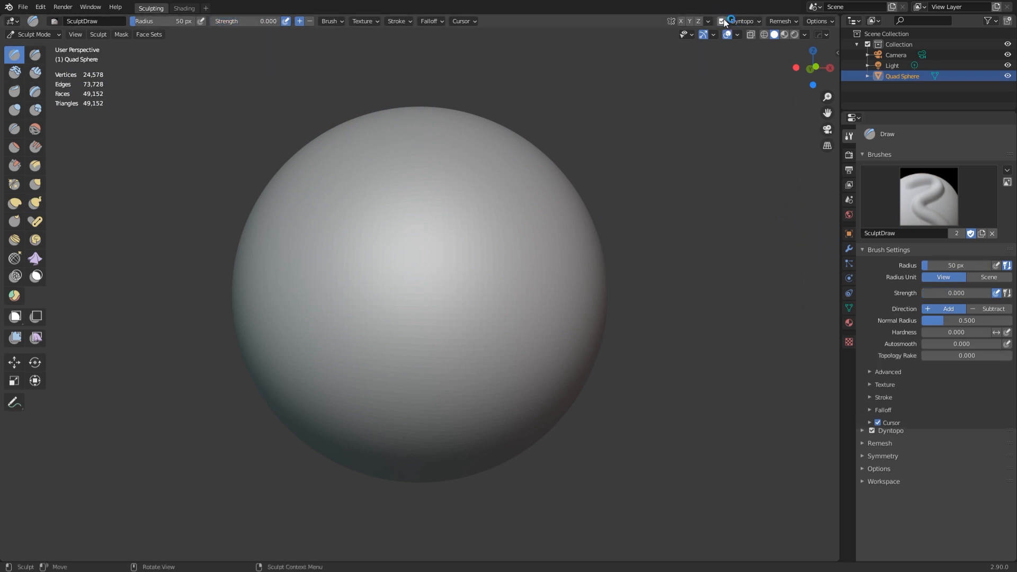
{"action": "left_click", "coordinate": [744, 21]}
{"action": "left_click", "coordinate": [738, 43]}
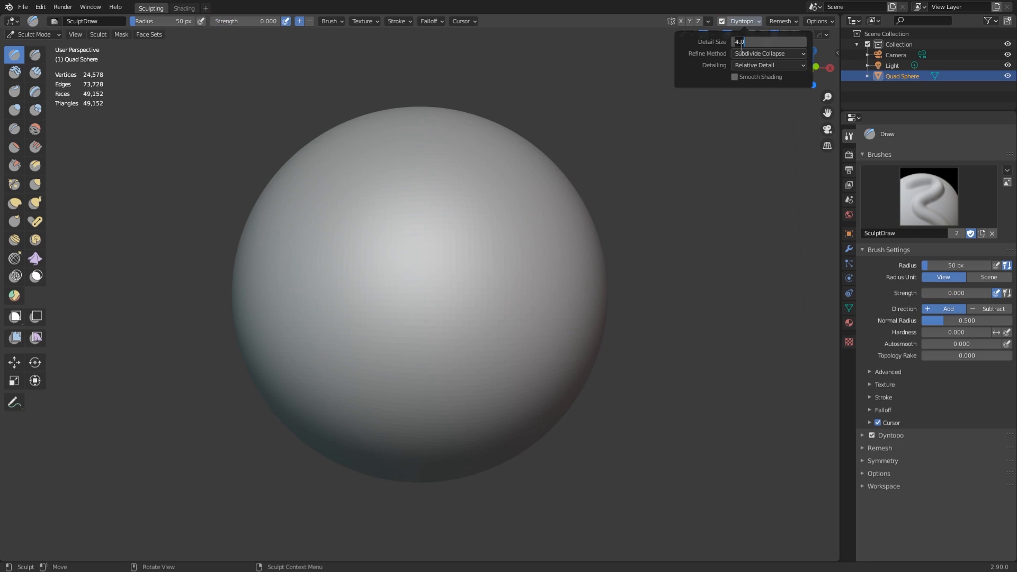
{"action": "type", "text": "2"}
{"action": "left_click", "coordinate": [746, 48]}
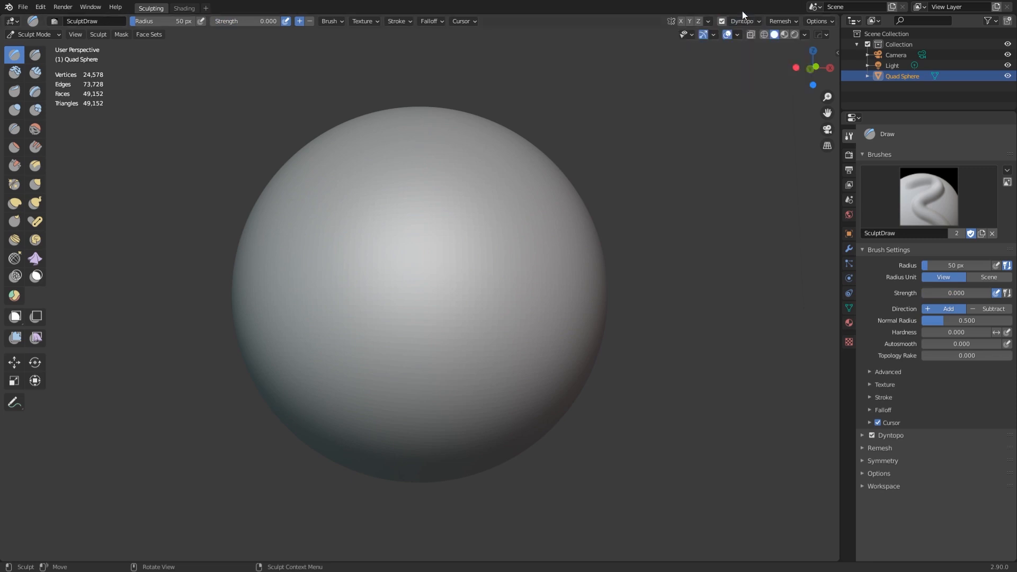
Paint over the middle of the sphere with the wireframe overlay on to subdivide that patch, ending with the overlay off.
{"action": "scroll", "coordinate": [450, 306], "scroll_direction": "up", "scroll_amount": 4}
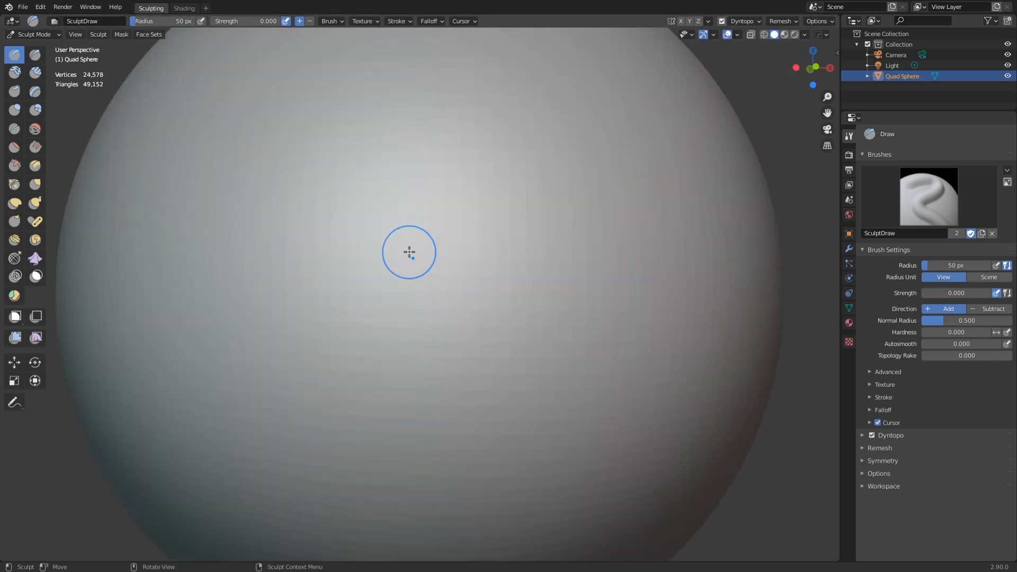
{"action": "key", "text": "shift+z"}
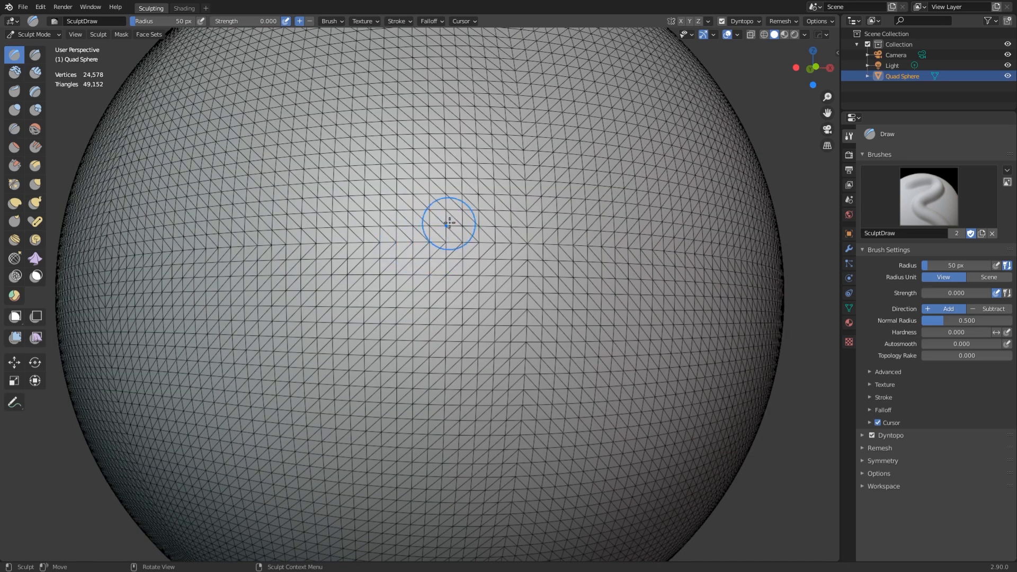
{"action": "mouse_move", "coordinate": [446, 215]}
{"action": "left_mouse_down"}
{"action": "mouse_move", "coordinate": [435, 191]}
{"action": "mouse_move", "coordinate": [342, 180]}
{"action": "mouse_move", "coordinate": [457, 241]}
{"action": "mouse_move", "coordinate": [400, 254]}
{"action": "mouse_move", "coordinate": [431, 212]}
{"action": "mouse_move", "coordinate": [389, 127]}
{"action": "mouse_move", "coordinate": [318, 170]}
{"action": "mouse_move", "coordinate": [477, 153]}
{"action": "mouse_move", "coordinate": [503, 312]}
{"action": "mouse_move", "coordinate": [466, 366]}
{"action": "mouse_move", "coordinate": [381, 371]}
{"action": "mouse_move", "coordinate": [350, 350]}
{"action": "mouse_move", "coordinate": [297, 159]}
{"action": "mouse_move", "coordinate": [466, 100]}
{"action": "mouse_move", "coordinate": [546, 296]}
{"action": "mouse_move", "coordinate": [477, 381]}
{"action": "mouse_move", "coordinate": [578, 228]}
{"action": "mouse_move", "coordinate": [424, 79]}
{"action": "mouse_move", "coordinate": [361, 112]}
{"action": "left_mouse_up"}
{"action": "mouse_move", "coordinate": [482, 379]}
{"action": "left_mouse_down"}
{"action": "mouse_move", "coordinate": [570, 310]}
{"action": "mouse_move", "coordinate": [567, 265]}
{"action": "left_mouse_up"}
{"action": "scroll", "coordinate": [465, 230], "scroll_direction": "down", "scroll_amount": 4}
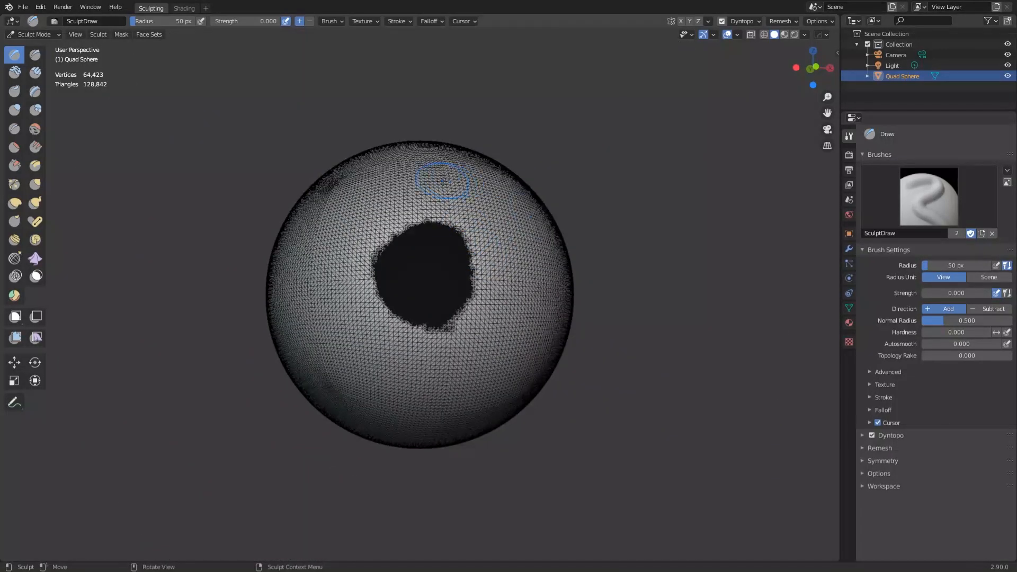
{"action": "key", "text": "shift+z"}
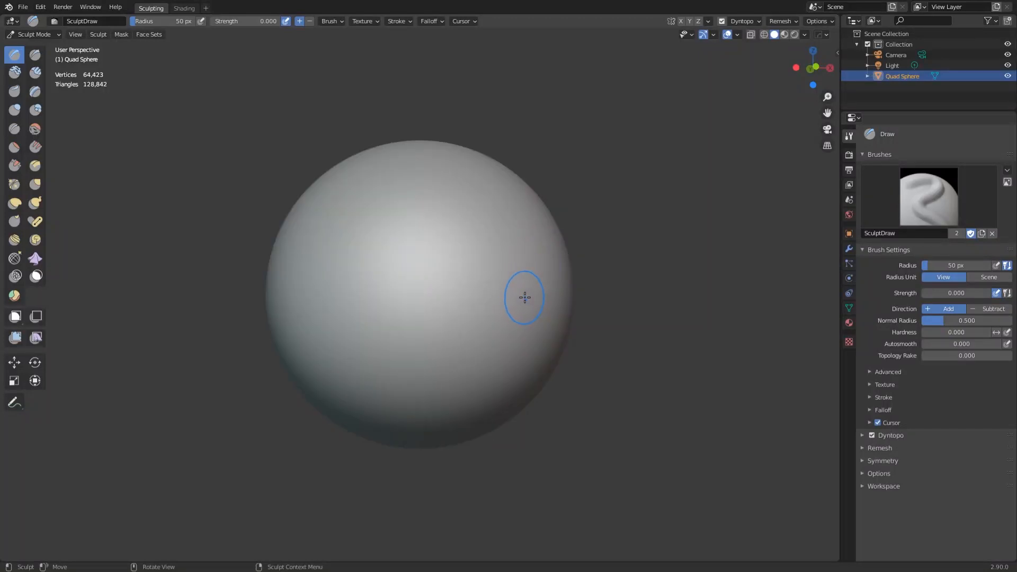
{"action": "key", "text": "shift+z"}
{"action": "key", "text": "shift+z"}
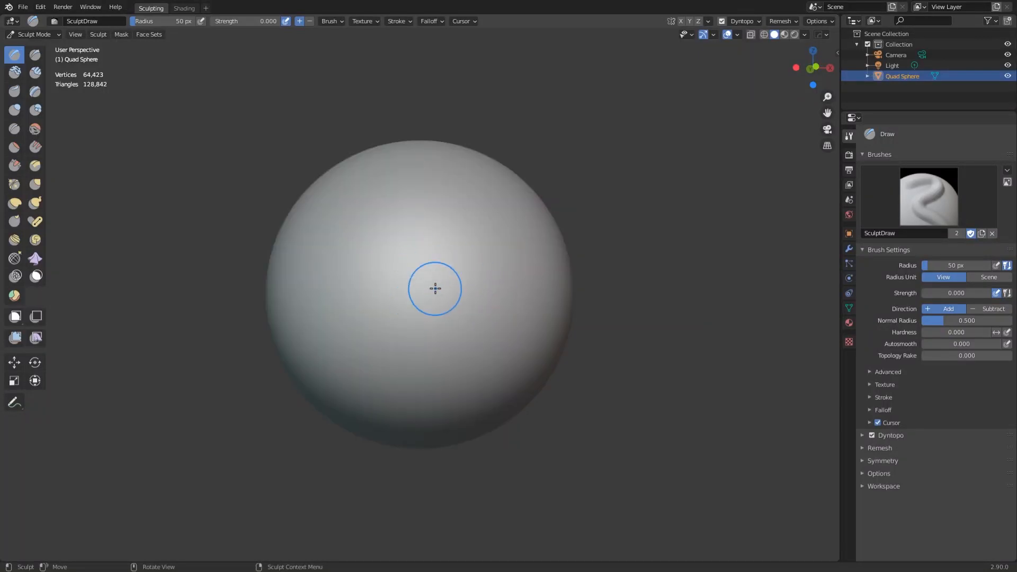
Set the sphere's remesh voxel size to 0.025 m and disable Dyntopo.
{"action": "scroll", "coordinate": [433, 286], "scroll_direction": "up", "scroll_amount": 2}
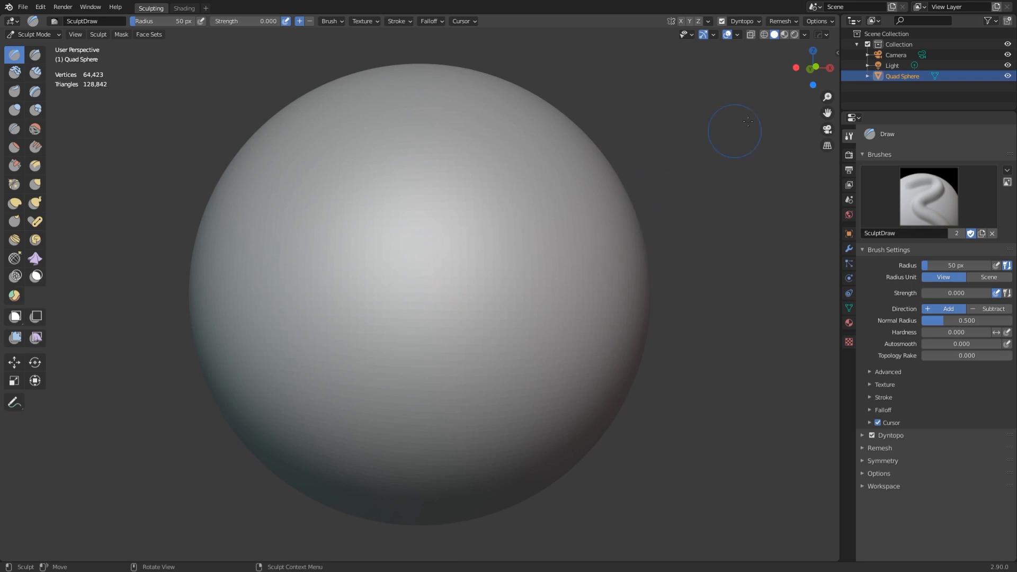
{"action": "left_click", "coordinate": [780, 22]}
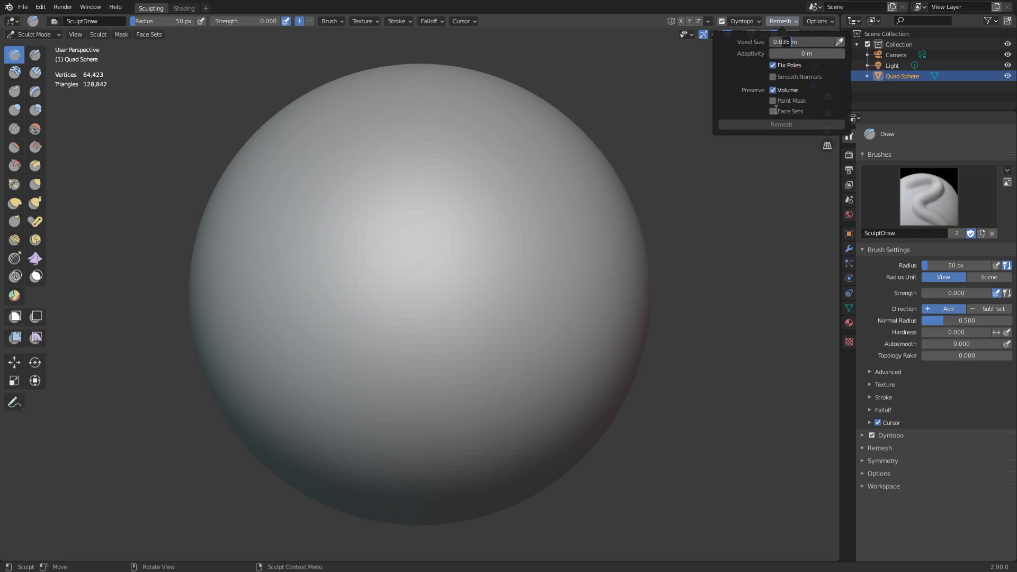
{"action": "key", "text": "BackSpace"}
{"action": "key", "text": "BackSpace"}
{"action": "type", "text": "025"}
{"action": "left_click", "coordinate": [722, 21]}
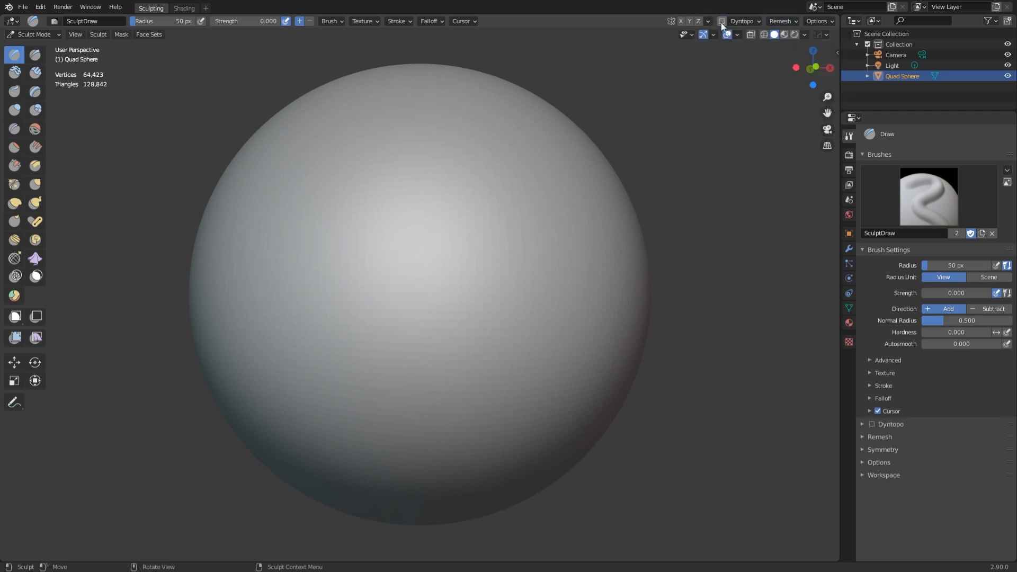
Remesh the sphere to a much denser mesh and check the brushes available for the Draw tool.
{"action": "left_click", "coordinate": [769, 21]}
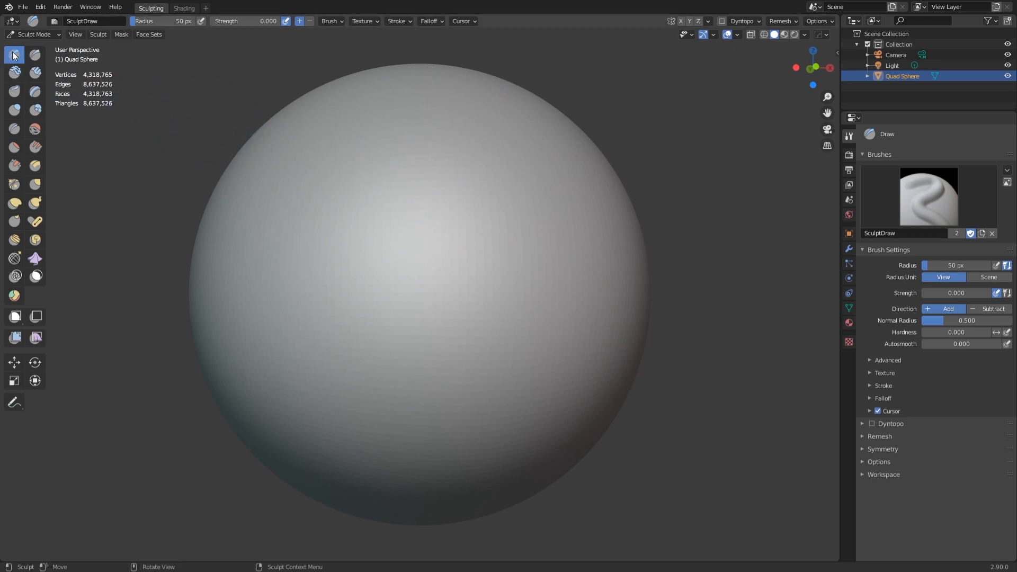
{"action": "left_click", "coordinate": [55, 21]}
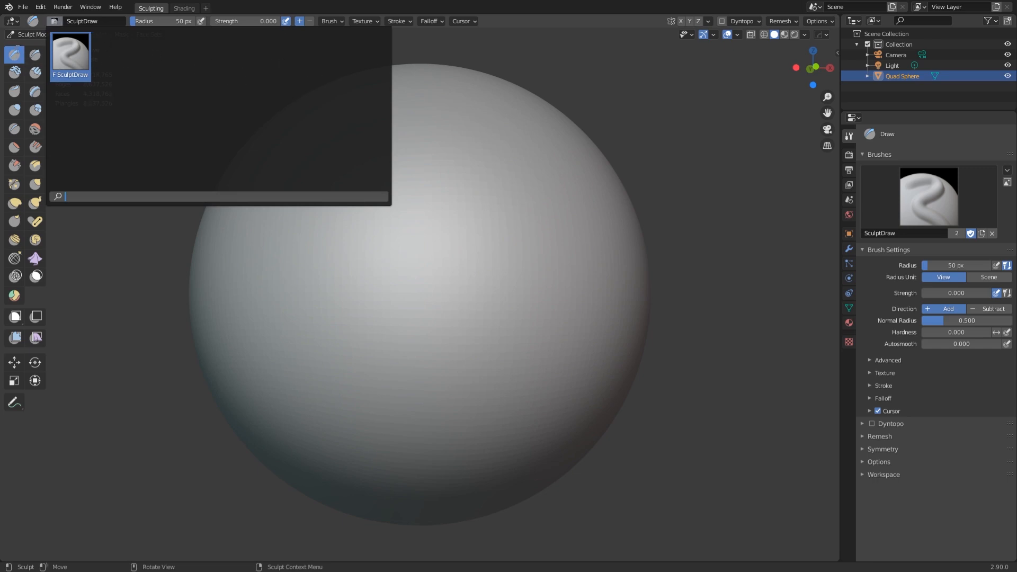
{"action": "key", "text": "Escape"}
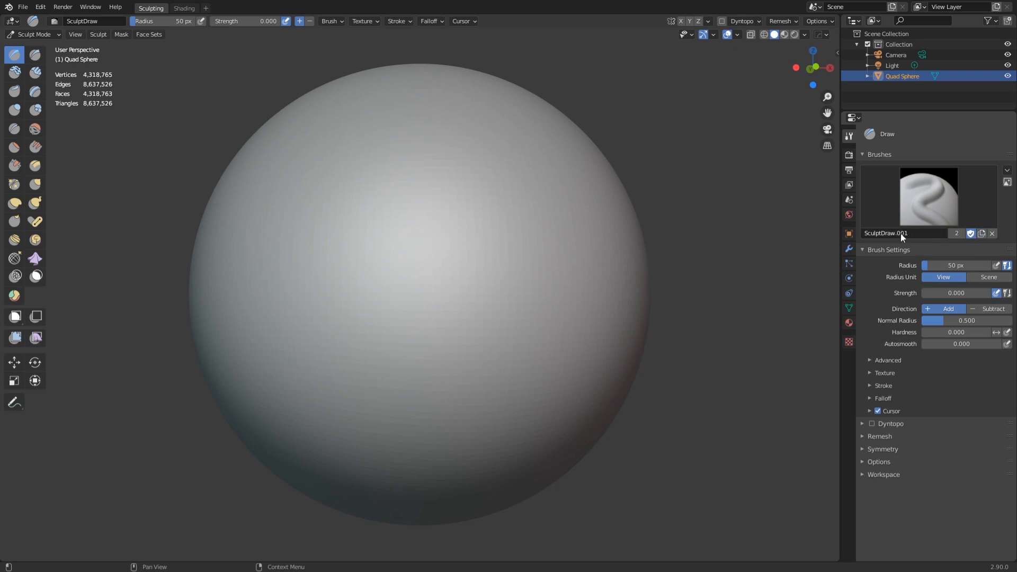
Duplicate the SculptDraw brush and name the copy Sphere.
{"action": "left_click", "coordinate": [919, 233]}
{"action": "key", "text": "Home"}
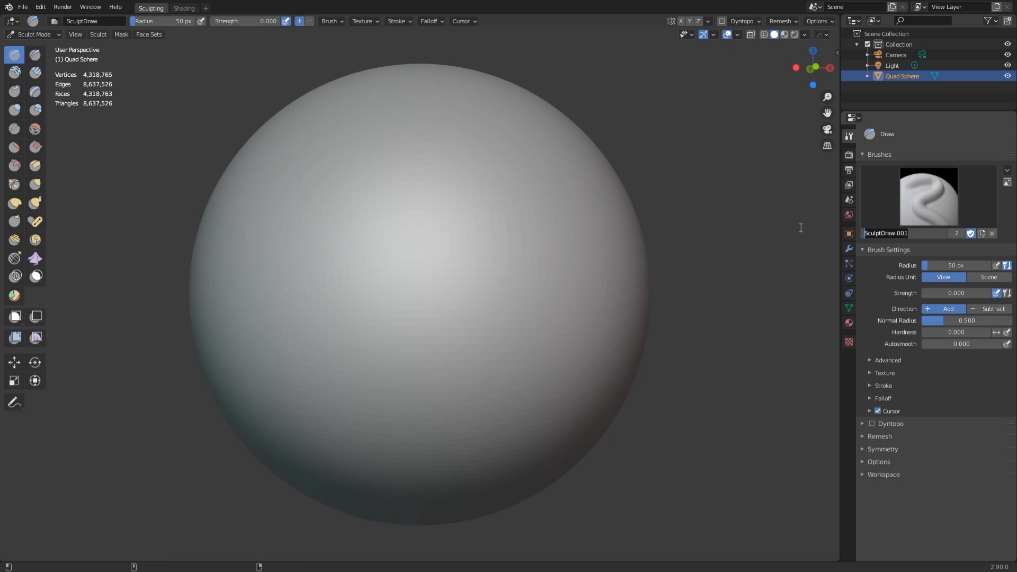
{"action": "type", "text": "Sp"}
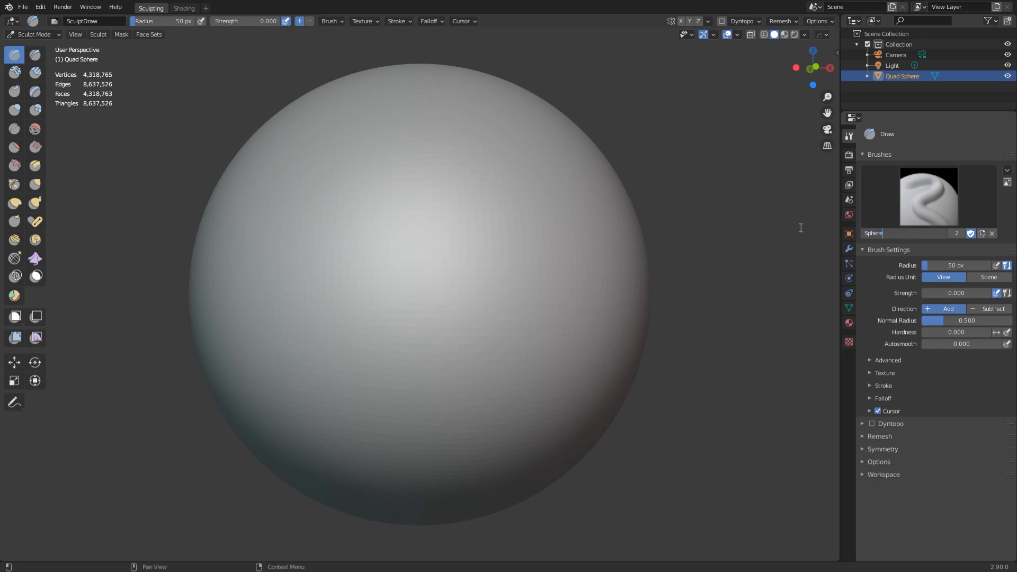
{"action": "type", "text": "here"}
{"action": "key", "text": "Return"}
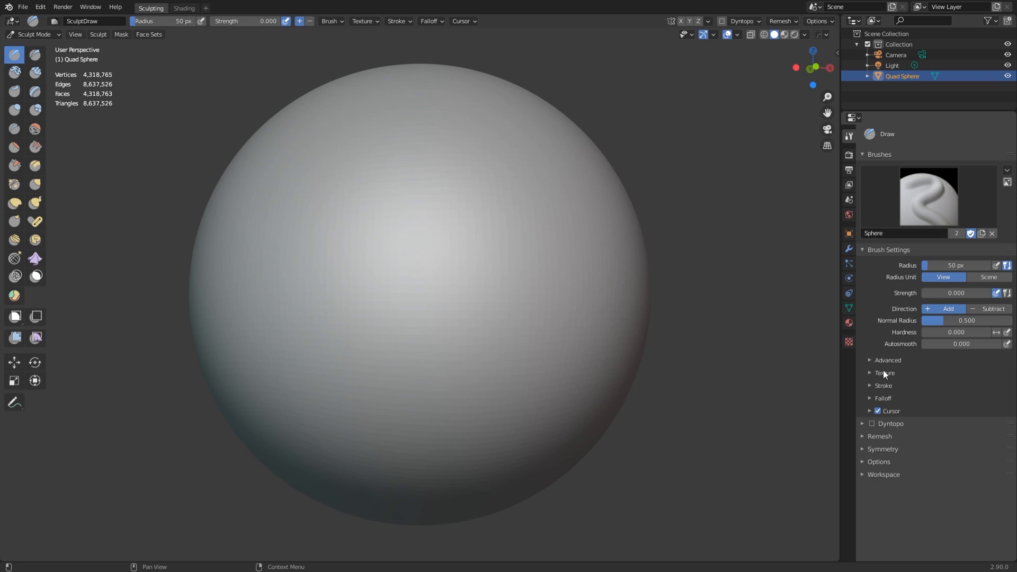
Add a new texture to the Sphere brush using the image tutorial_test.exr with the Non-Color color space.
{"action": "left_click", "coordinate": [869, 374]}
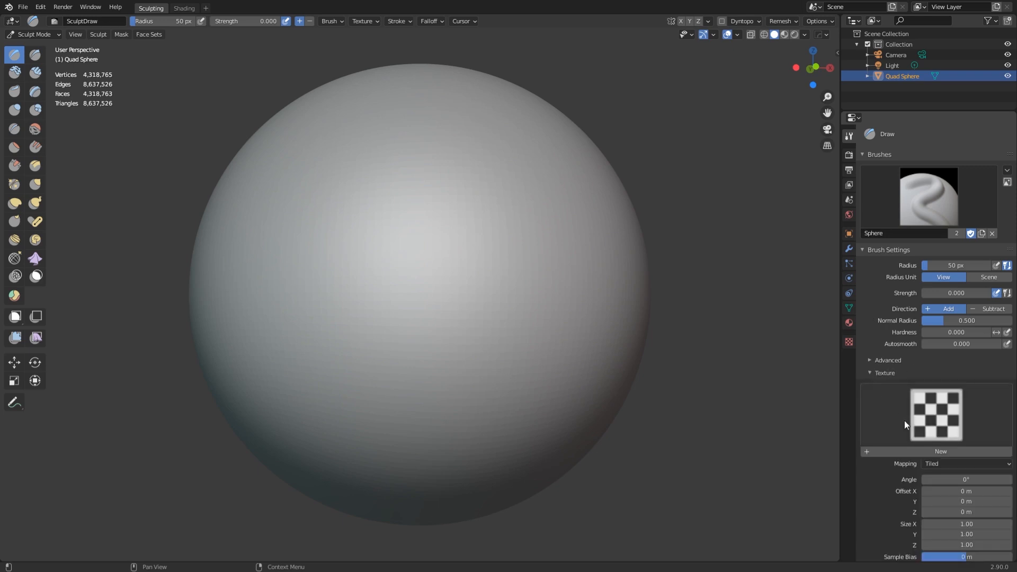
{"action": "scroll", "coordinate": [890, 413], "scroll_direction": "down", "scroll_amount": 5}
{"action": "left_click", "coordinate": [942, 345]}
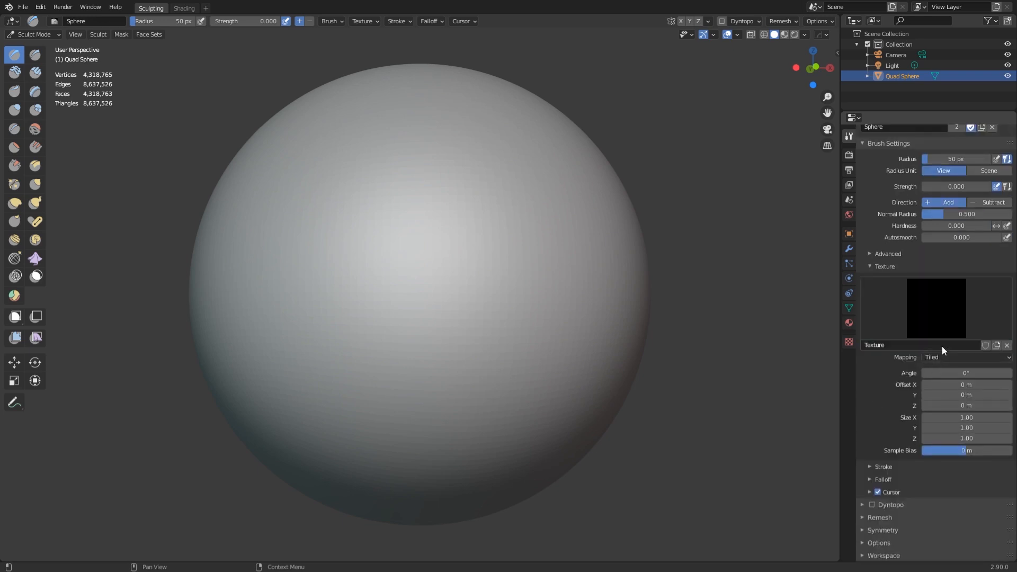
{"action": "left_click", "coordinate": [849, 343]}
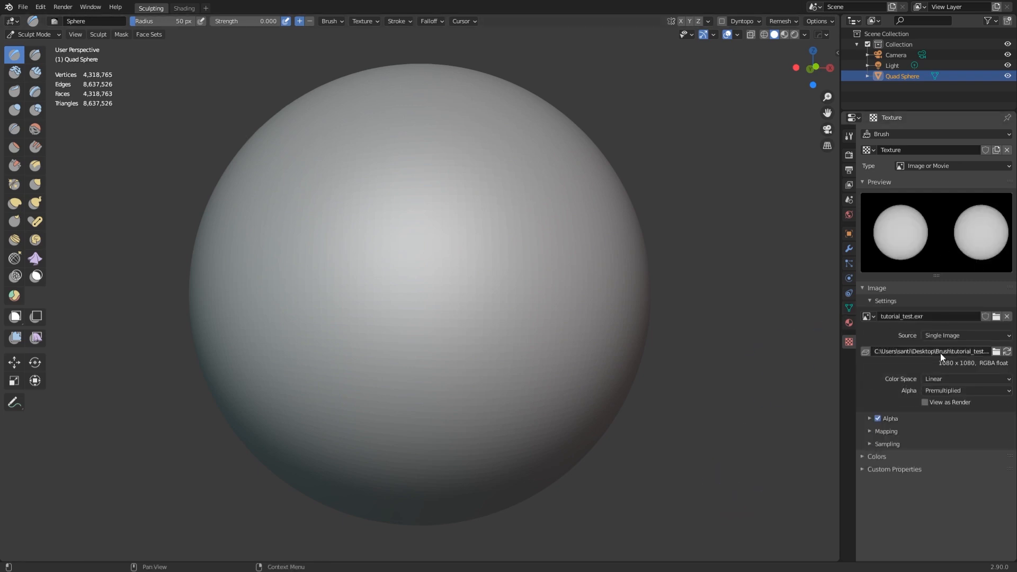
{"action": "left_click", "coordinate": [943, 379]}
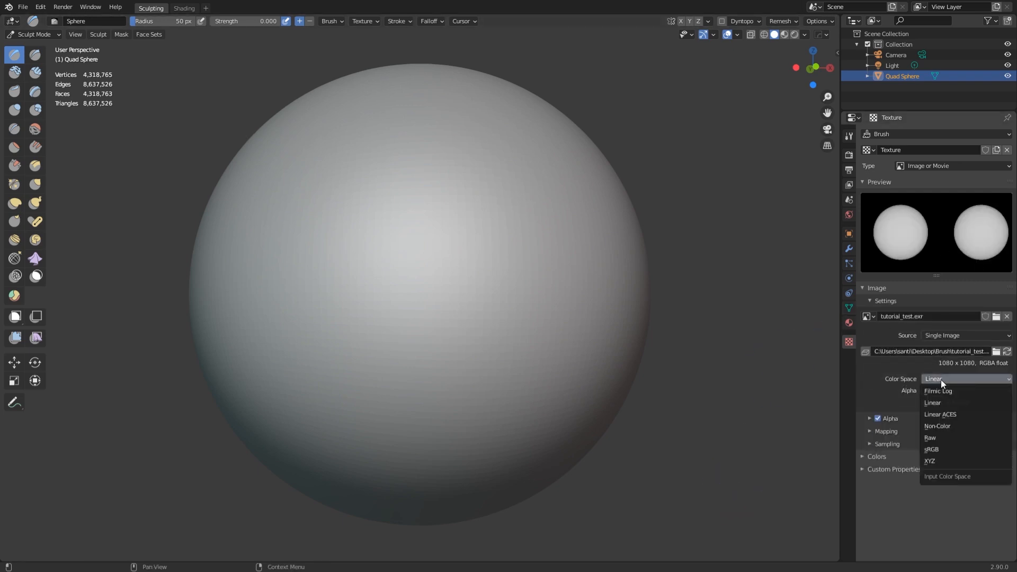
{"action": "left_click", "coordinate": [943, 430]}
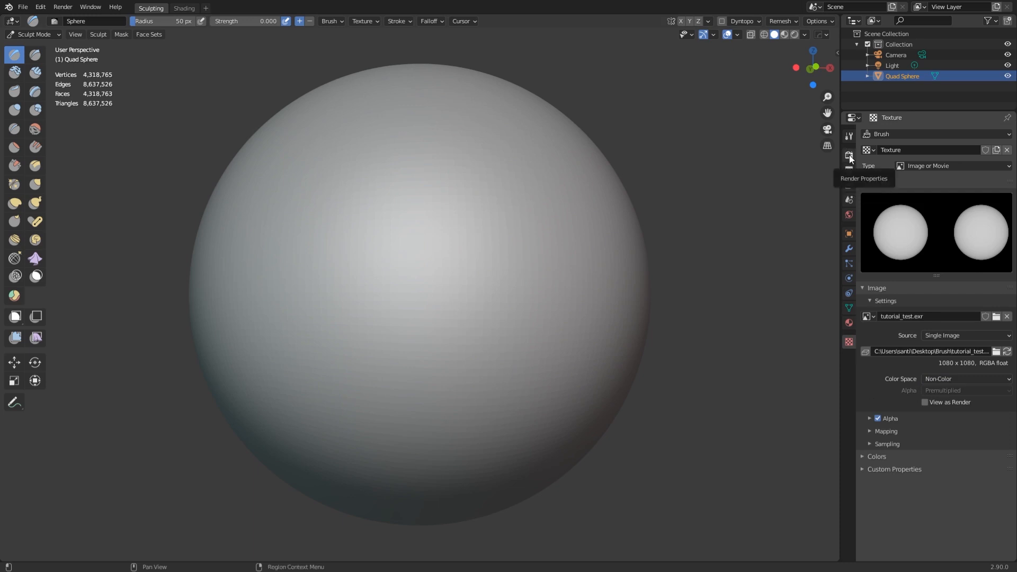
Set the Sphere brush's strength to 0.5 and its texture mapping to Area Plane.
{"action": "left_click", "coordinate": [850, 137]}
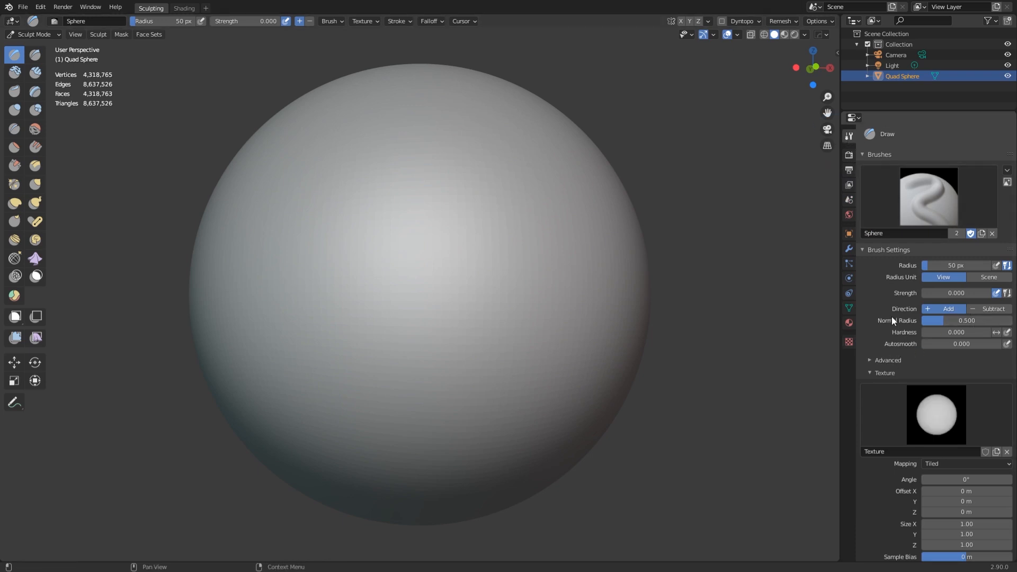
{"action": "left_click", "coordinate": [242, 22]}
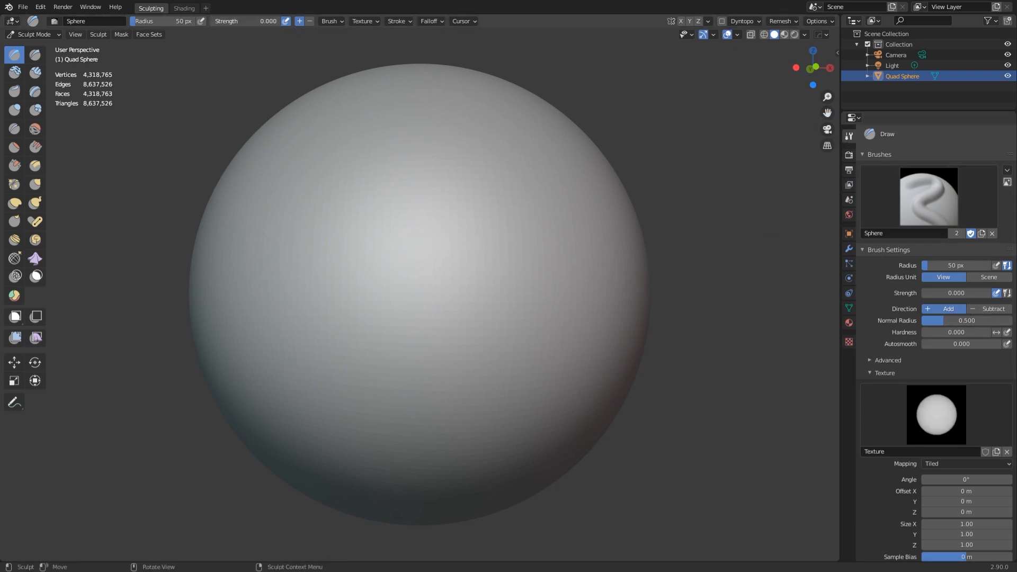
{"action": "type", "text": "0.5"}
{"action": "key", "text": "Return"}
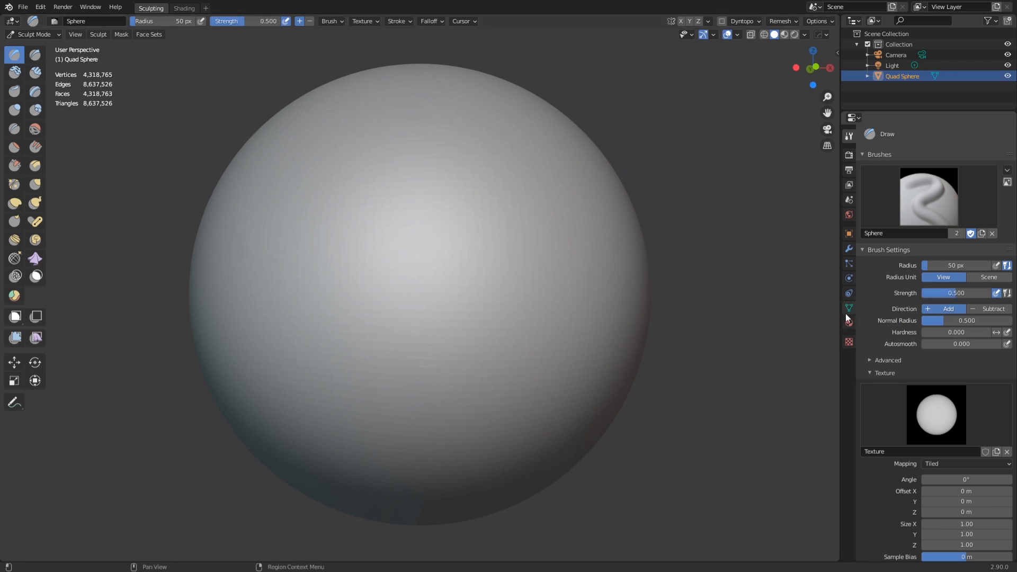
{"action": "scroll", "coordinate": [873, 332], "scroll_direction": "down", "scroll_amount": 5}
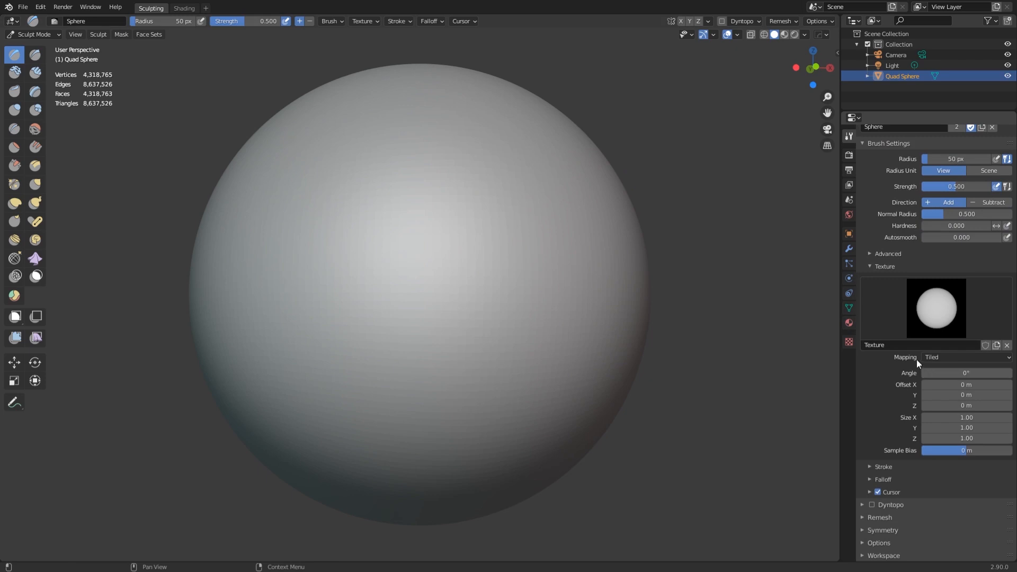
{"action": "left_click", "coordinate": [954, 358]}
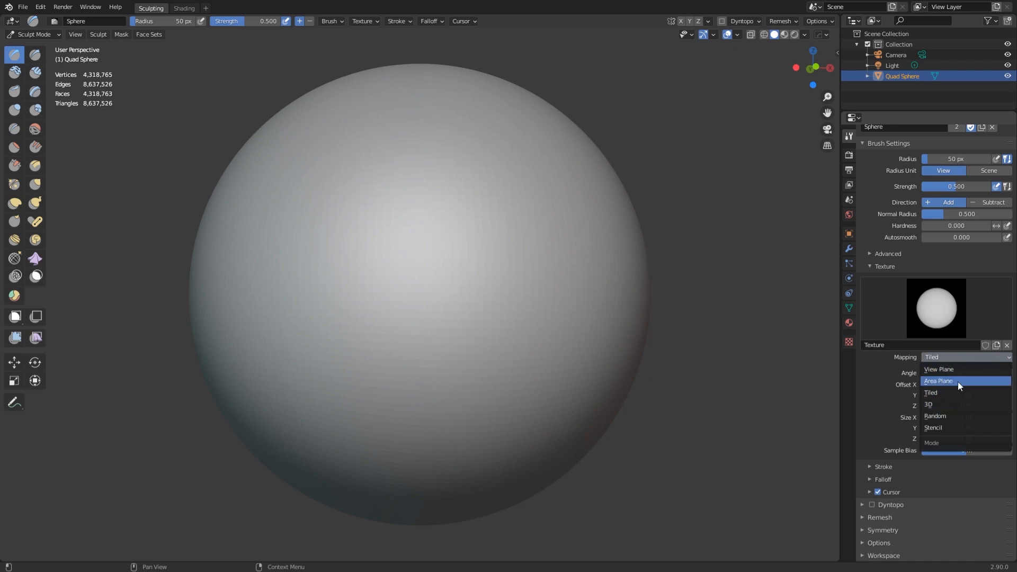
{"action": "left_click", "coordinate": [954, 380]}
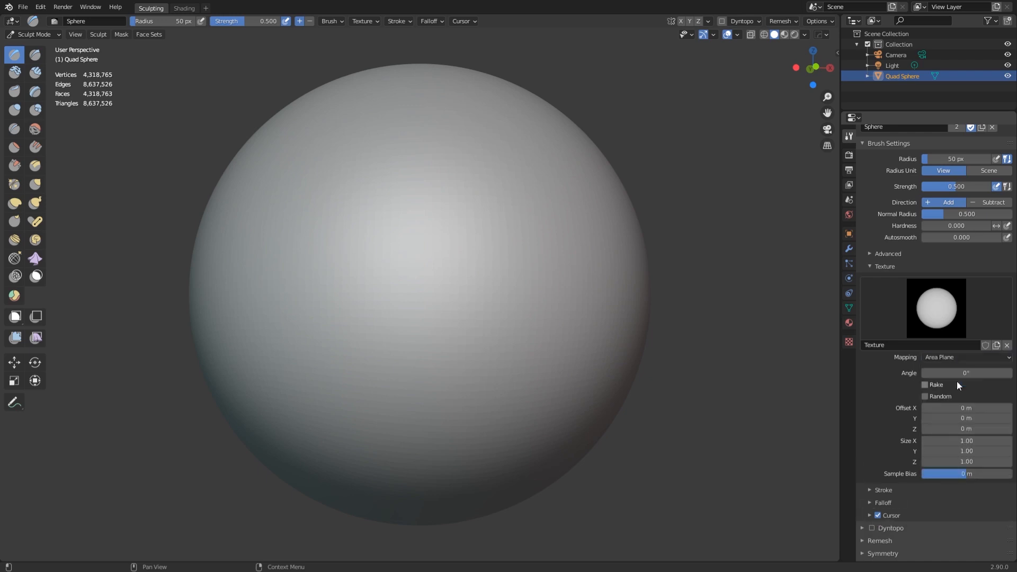
Set the Sphere brush's stroke method to Anchored.
{"action": "scroll", "coordinate": [877, 384], "scroll_direction": "down", "scroll_amount": 2}
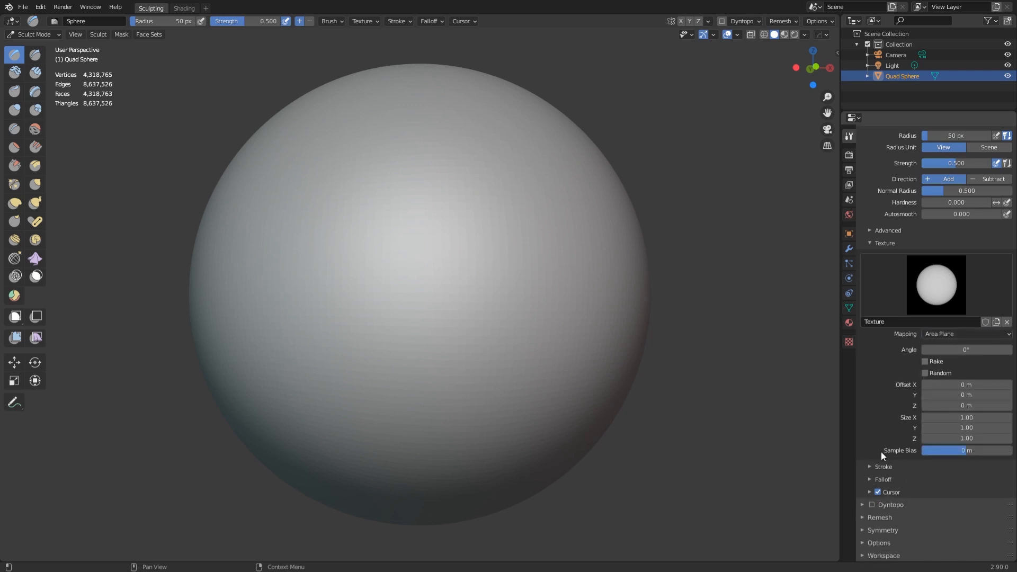
{"action": "left_click", "coordinate": [869, 468]}
{"action": "scroll", "coordinate": [870, 418], "scroll_direction": "down", "scroll_amount": 5}
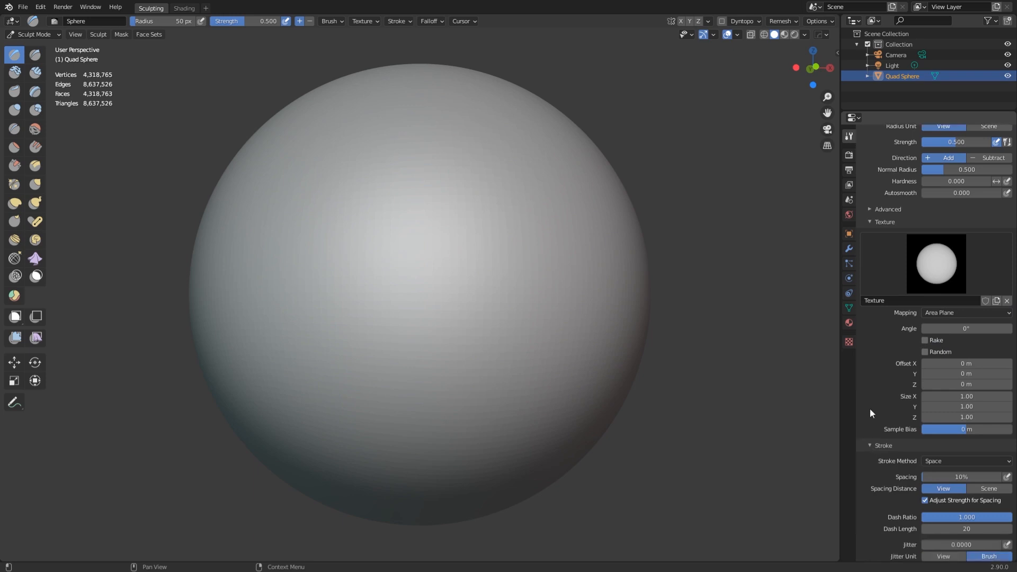
{"action": "left_click", "coordinate": [949, 377]}
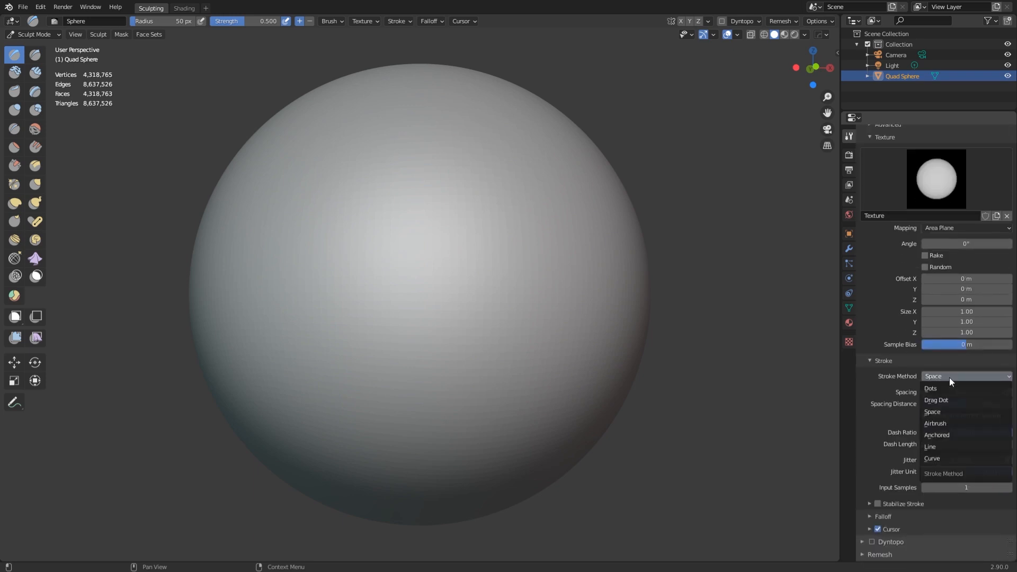
{"action": "left_click", "coordinate": [940, 436]}
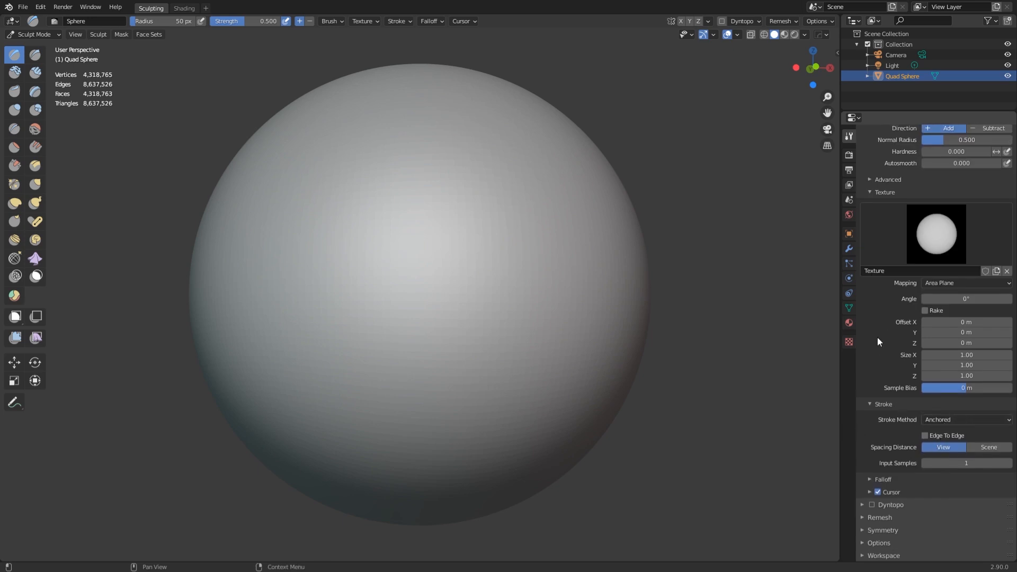
Stamp a test bump on the upper part of the sphere and inspect its shape in profile.
{"action": "scroll", "coordinate": [879, 344], "scroll_direction": "up", "scroll_amount": 6}
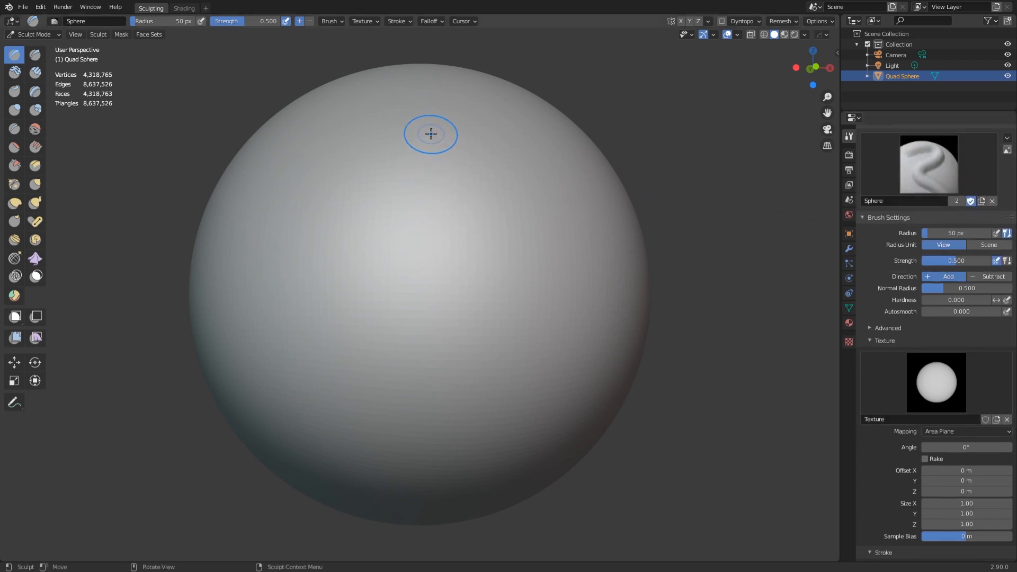
{"action": "left_click_drag", "start_coordinate": [448, 160], "coordinate": [470, 197]}
{"action": "middle_click_drag", "start_coordinate": [470, 197], "coordinate": [476, 175]}
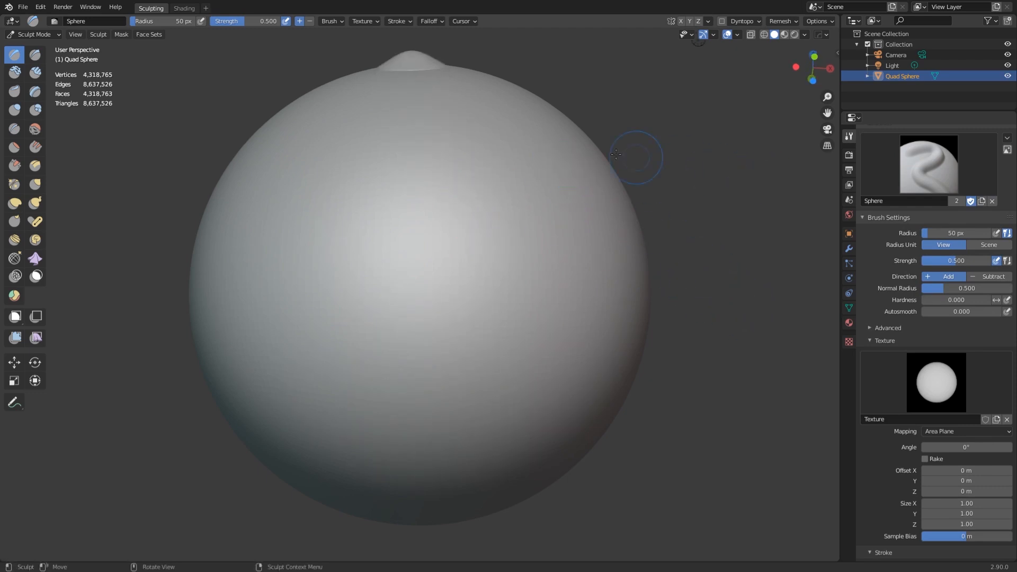
{"action": "middle_click_drag", "start_coordinate": [536, 104], "coordinate": [523, 219], "text": "shift"}
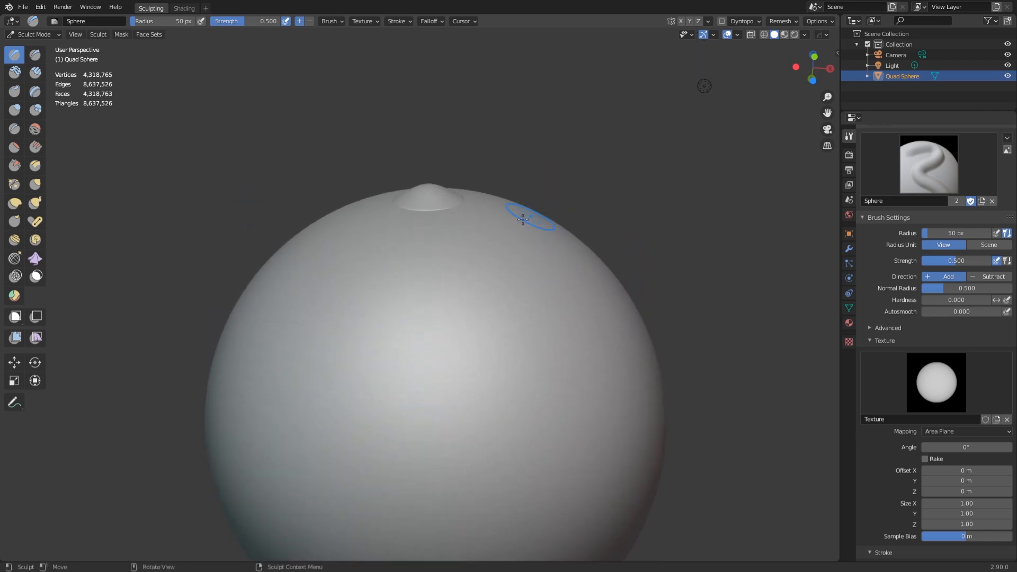
{"action": "scroll", "coordinate": [493, 226], "scroll_direction": "up", "scroll_amount": 3}
{"action": "scroll", "coordinate": [511, 211], "scroll_direction": "down", "scroll_amount": 2}
Try the Linear and Sharp falloff presets on the Sphere brush and settle on Constant.
{"action": "left_click", "coordinate": [872, 478]}
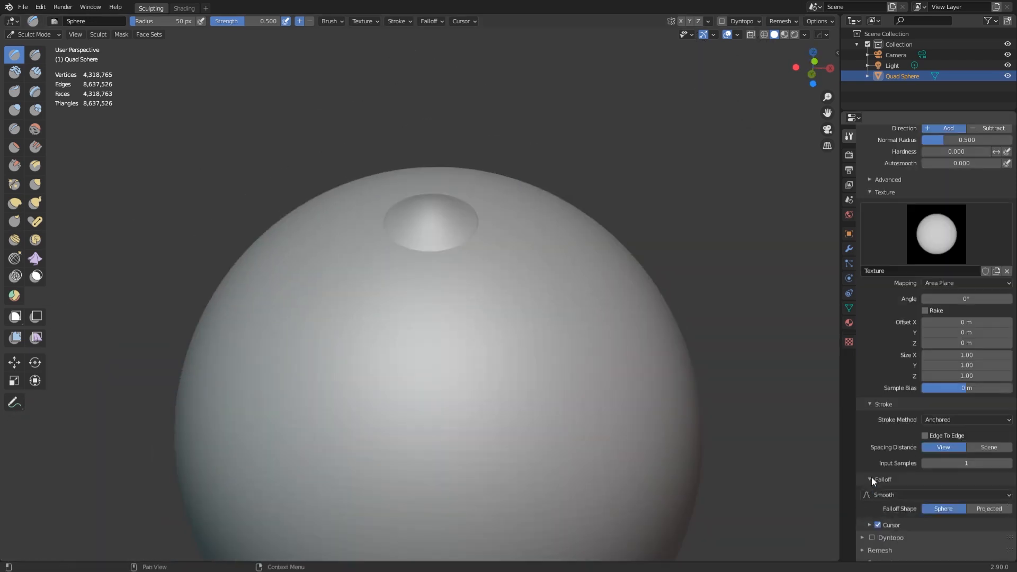
{"action": "scroll", "coordinate": [872, 478], "scroll_direction": "down", "scroll_amount": 2}
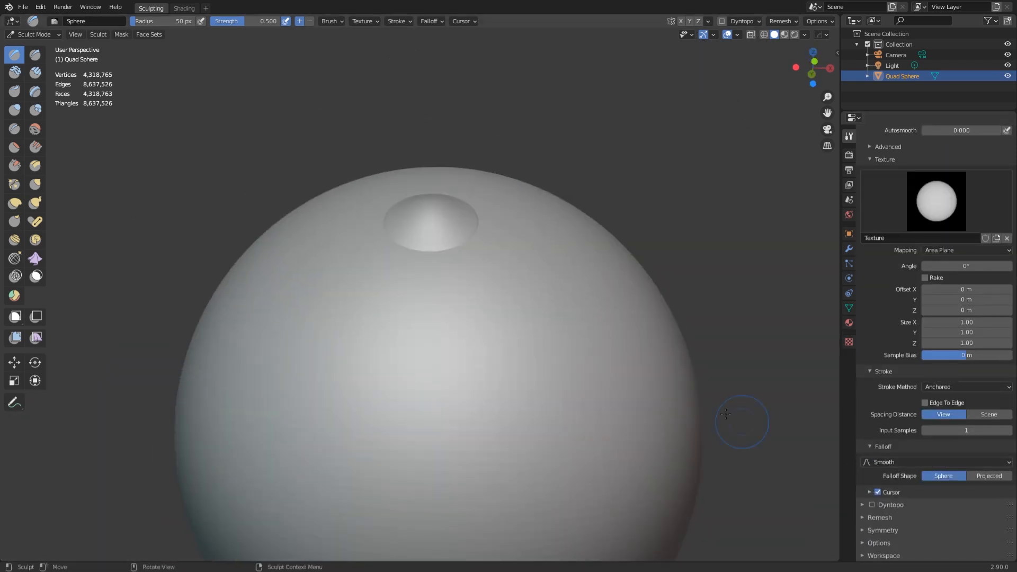
{"action": "middle_click_drag", "start_coordinate": [740, 420], "coordinate": [665, 336]}
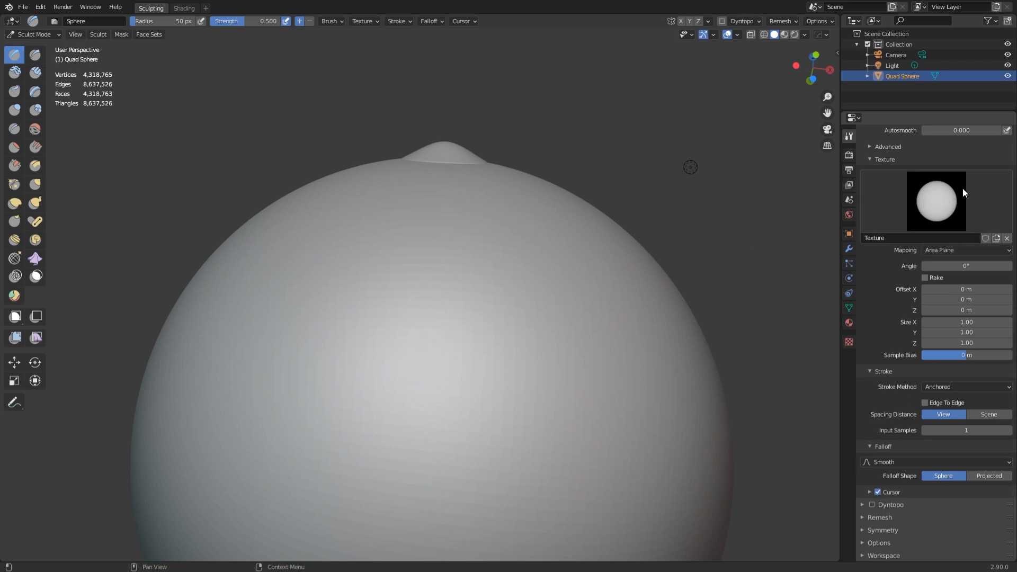
{"action": "left_click", "coordinate": [891, 461]}
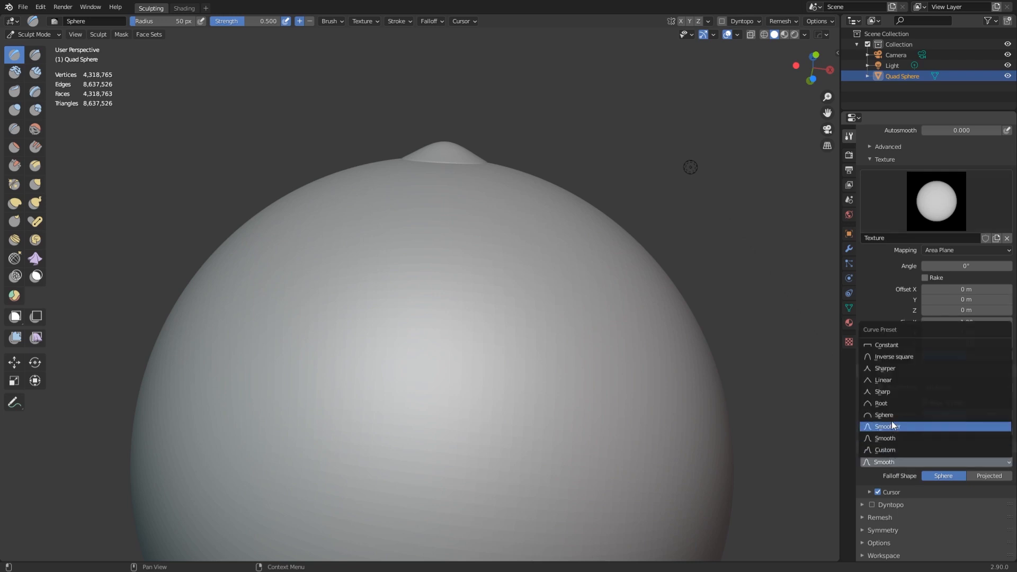
{"action": "left_click", "coordinate": [891, 380]}
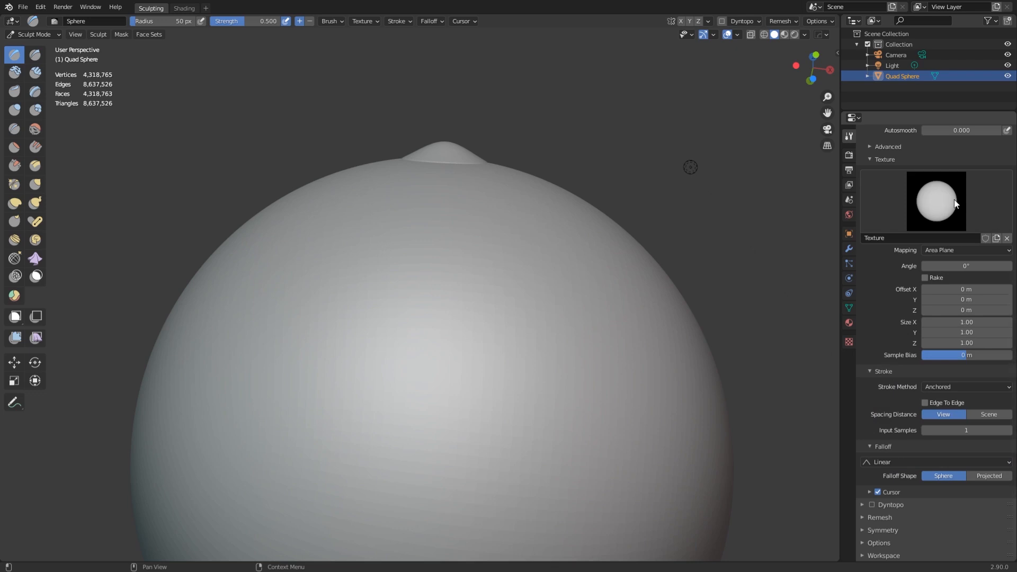
{"action": "left_click", "coordinate": [885, 462]}
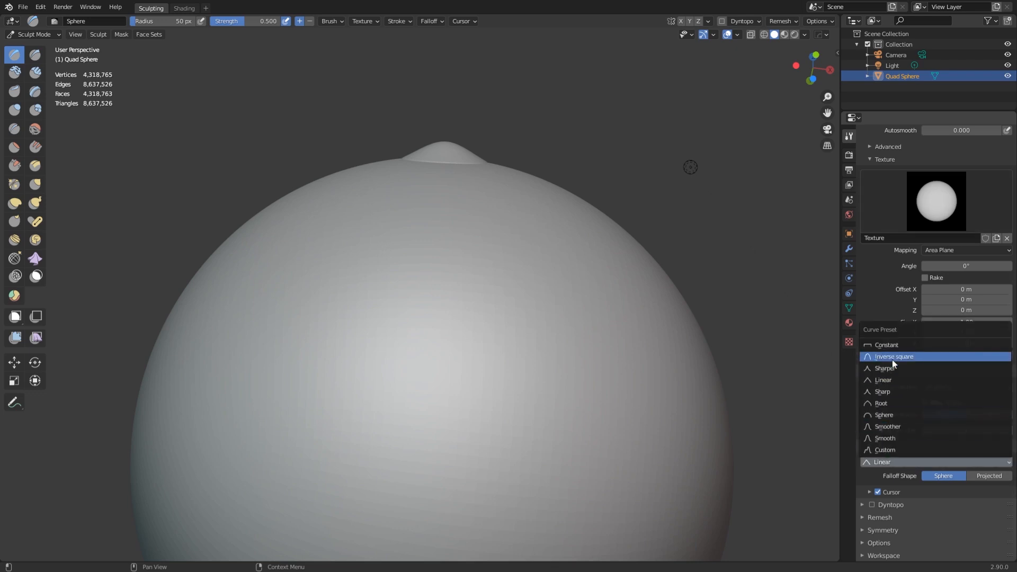
{"action": "left_click", "coordinate": [891, 393]}
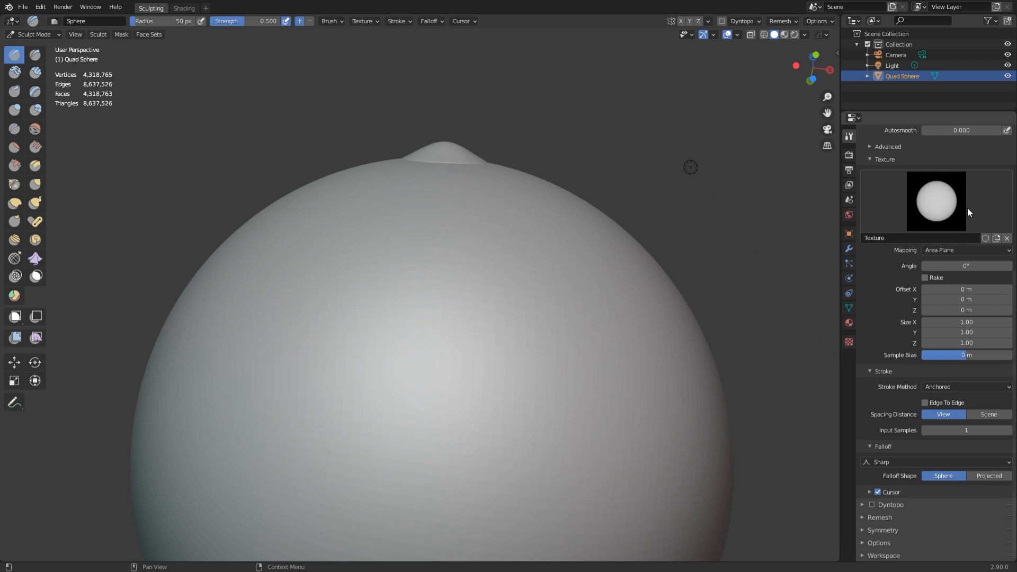
{"action": "left_click", "coordinate": [894, 464]}
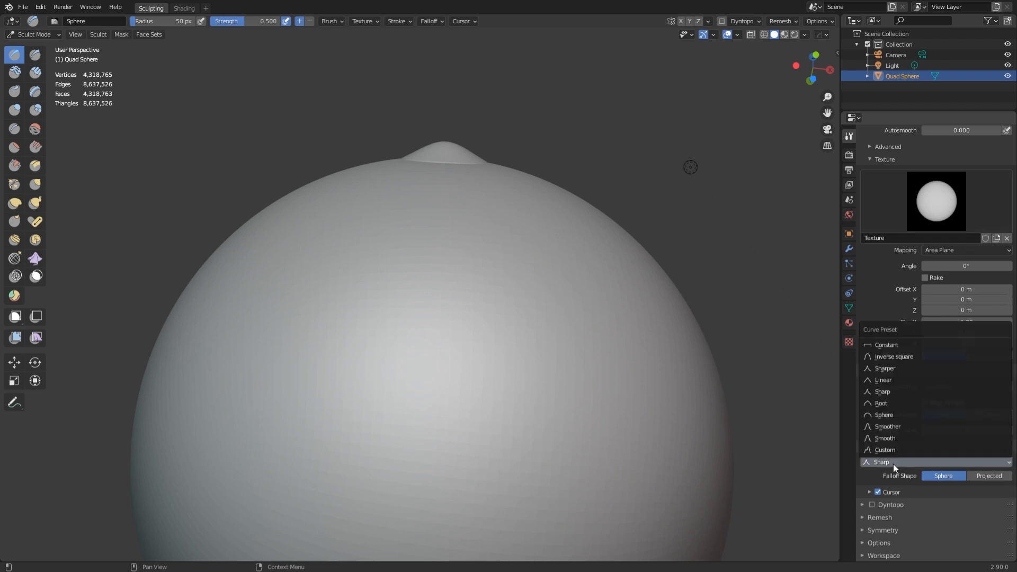
{"action": "left_click", "coordinate": [905, 345]}
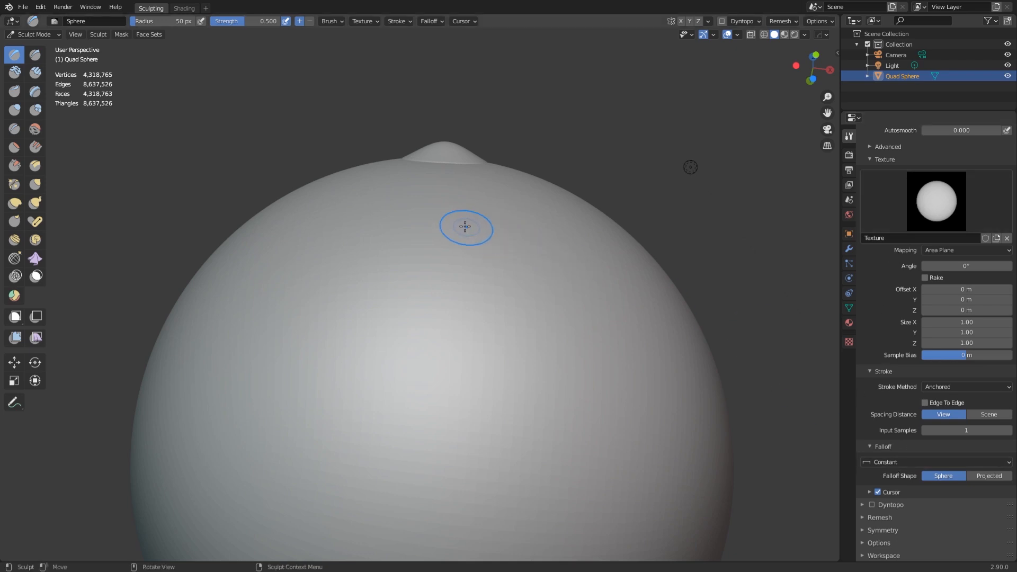
Stamp a dome near the top of the sphere with the constant falloff and inspect it in profile.
{"action": "middle_click_drag", "start_coordinate": [470, 238], "coordinate": [495, 257]}
{"action": "scroll", "coordinate": [494, 257], "scroll_direction": "down", "scroll_amount": 3}
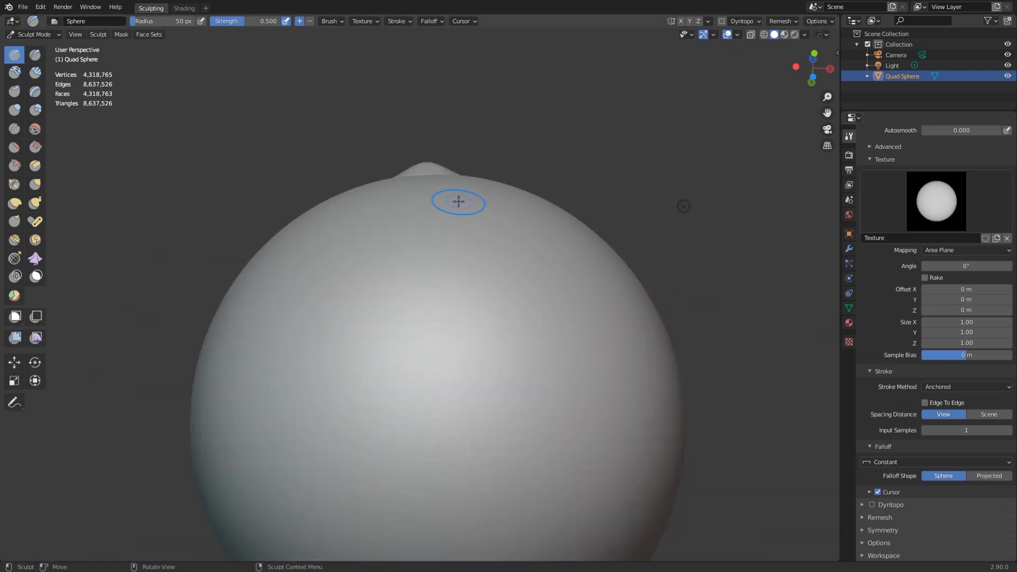
{"action": "left_click_drag", "start_coordinate": [453, 199], "coordinate": [518, 217]}
{"action": "mouse_move", "coordinate": [517, 218]}
{"action": "middle_mouse_down"}
{"action": "mouse_move", "coordinate": [523, 236]}
{"action": "mouse_move", "coordinate": [516, 196]}
{"action": "mouse_move", "coordinate": [487, 198]}
{"action": "mouse_move", "coordinate": [482, 164]}
{"action": "middle_mouse_up"}
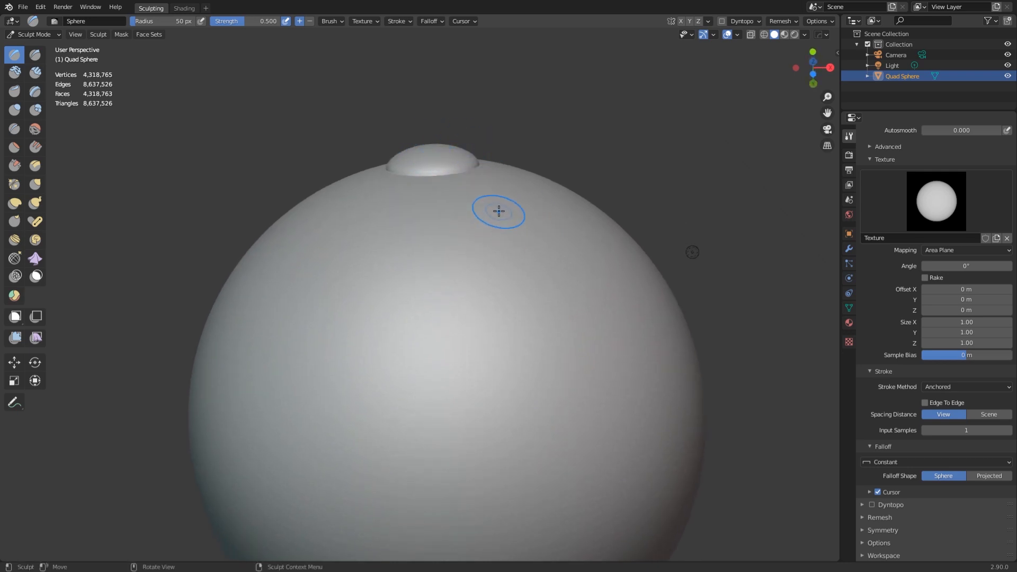
Raise the Sphere brush's strength to 0.656 and stamp a dome on the upper part of the sphere.
{"action": "middle_click_drag", "start_coordinate": [497, 212], "coordinate": [508, 223]}
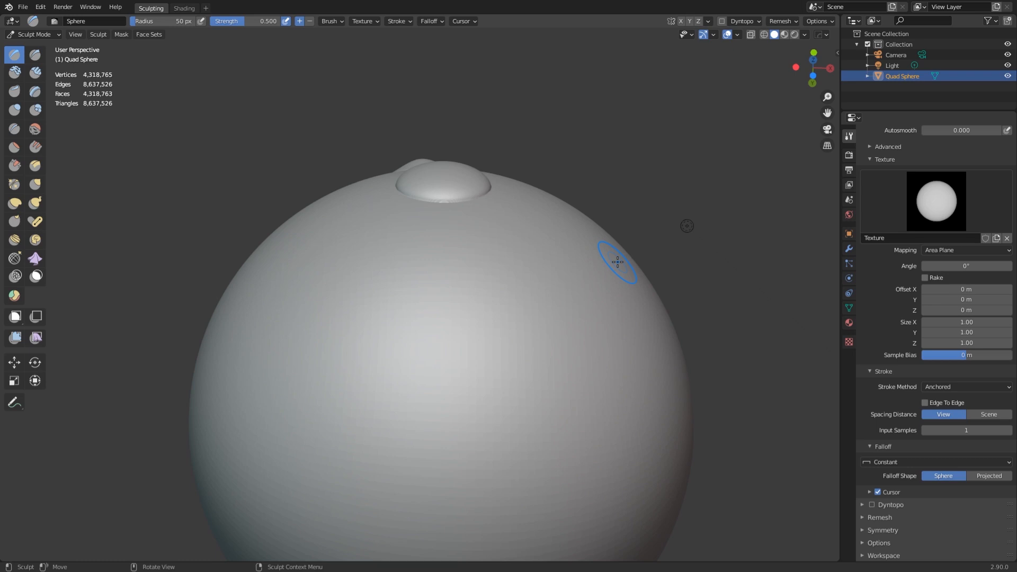
{"action": "mouse_move", "coordinate": [557, 216]}
{"action": "middle_mouse_down"}
{"action": "mouse_move", "coordinate": [612, 231]}
{"action": "mouse_move", "coordinate": [510, 265]}
{"action": "middle_mouse_up"}
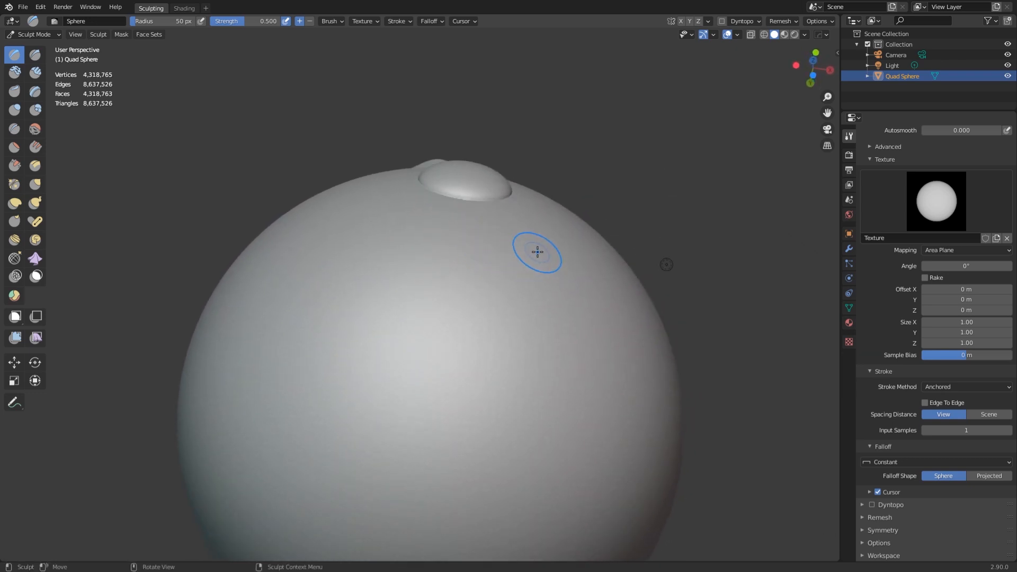
{"action": "middle_click_drag", "start_coordinate": [531, 192], "coordinate": [513, 173]}
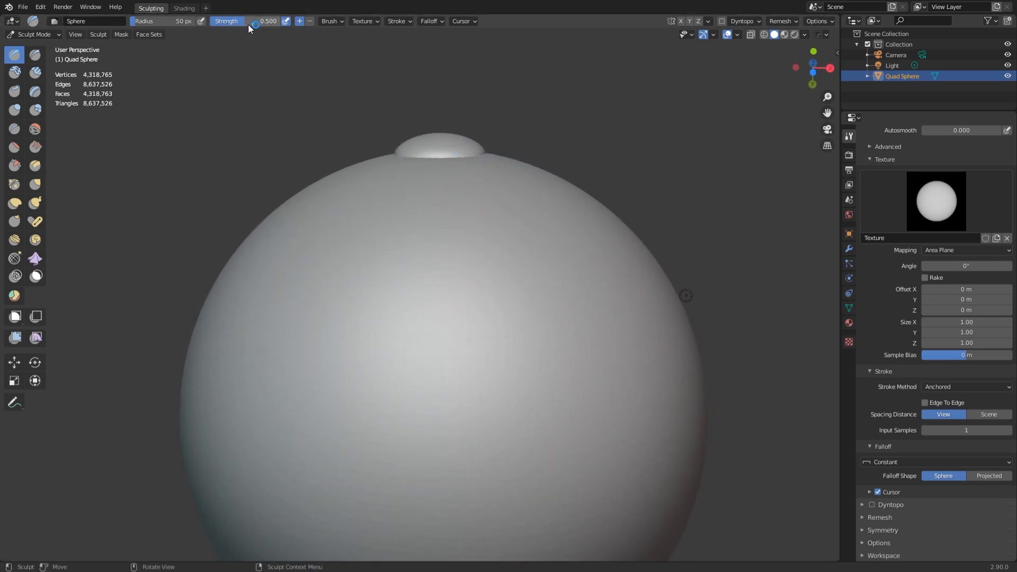
{"action": "left_click_drag", "start_coordinate": [245, 26], "coordinate": [257, 21]}
{"action": "left_click_drag", "start_coordinate": [397, 193], "coordinate": [444, 233]}
{"action": "middle_click_drag", "start_coordinate": [444, 233], "coordinate": [450, 200]}
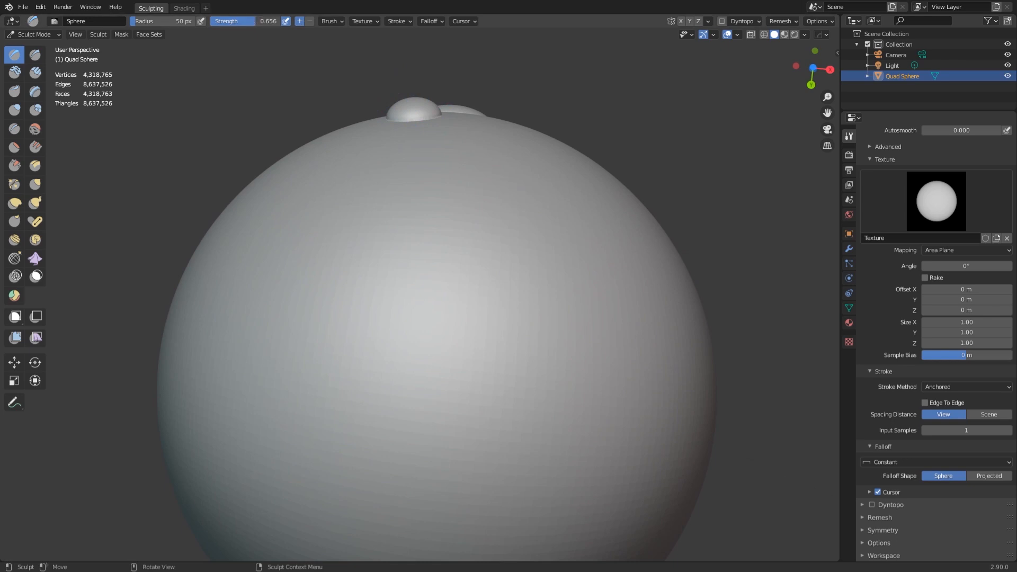
Set the brush strength to 0.737 and stamp two more domes near the top of the sphere.
{"action": "left_click_drag", "start_coordinate": [257, 22], "coordinate": [261, 21]}
{"action": "left_click_drag", "start_coordinate": [541, 147], "coordinate": [565, 168]}
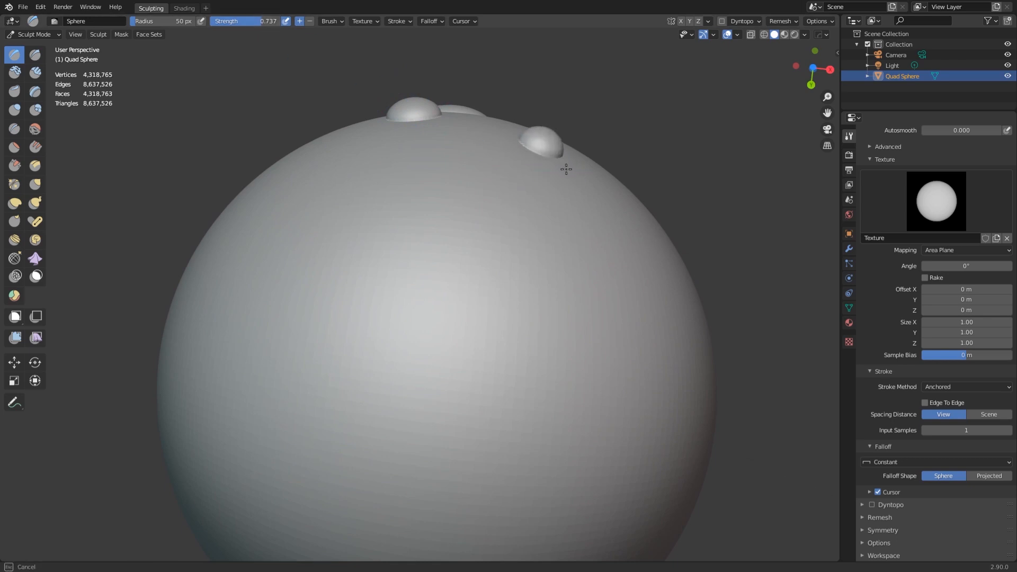
{"action": "mouse_move", "coordinate": [554, 193]}
{"action": "middle_mouse_down"}
{"action": "mouse_move", "coordinate": [543, 165]}
{"action": "mouse_move", "coordinate": [541, 177]}
{"action": "middle_mouse_up"}
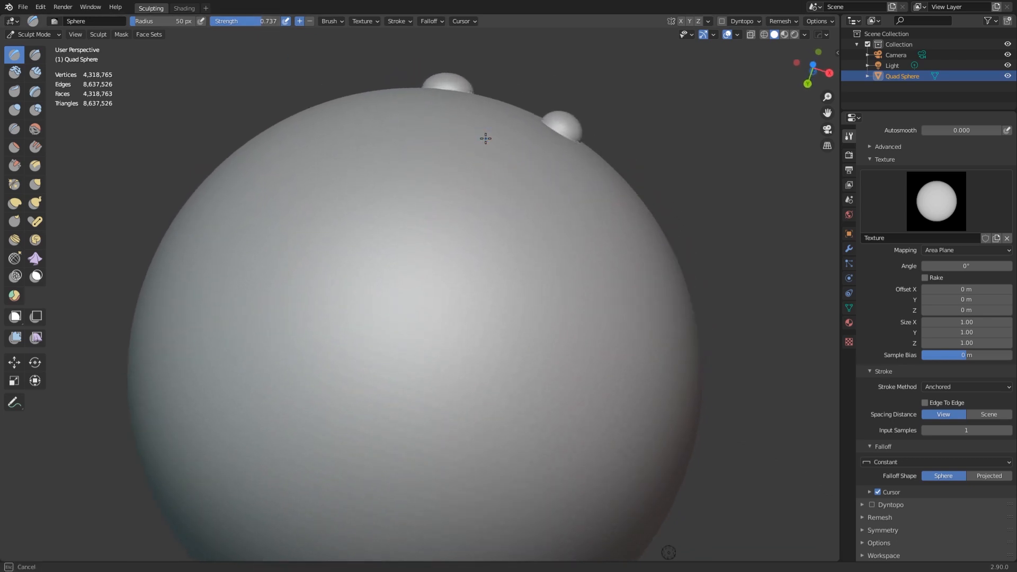
{"action": "left_click_drag", "start_coordinate": [483, 136], "coordinate": [508, 160]}
{"action": "middle_click_drag", "start_coordinate": [541, 170], "coordinate": [443, 99]}
Stamp additional larger domes around another side of the sphere to test the brush at this strength.
{"action": "scroll", "coordinate": [443, 161], "scroll_direction": "down", "scroll_amount": 5}
{"action": "mouse_move", "coordinate": [442, 164]}
{"action": "middle_mouse_down"}
{"action": "mouse_move", "coordinate": [395, 156]}
{"action": "mouse_move", "coordinate": [354, 85]}
{"action": "mouse_move", "coordinate": [427, 191]}
{"action": "mouse_move", "coordinate": [466, 180]}
{"action": "mouse_move", "coordinate": [445, 202]}
{"action": "middle_mouse_up"}
{"action": "left_click_drag", "start_coordinate": [445, 201], "coordinate": [467, 225]}
{"action": "mouse_move", "coordinate": [470, 226]}
{"action": "middle_mouse_down"}
{"action": "mouse_move", "coordinate": [509, 244]}
{"action": "mouse_move", "coordinate": [469, 234]}
{"action": "middle_mouse_up"}
{"action": "left_click_drag", "start_coordinate": [443, 177], "coordinate": [454, 216]}
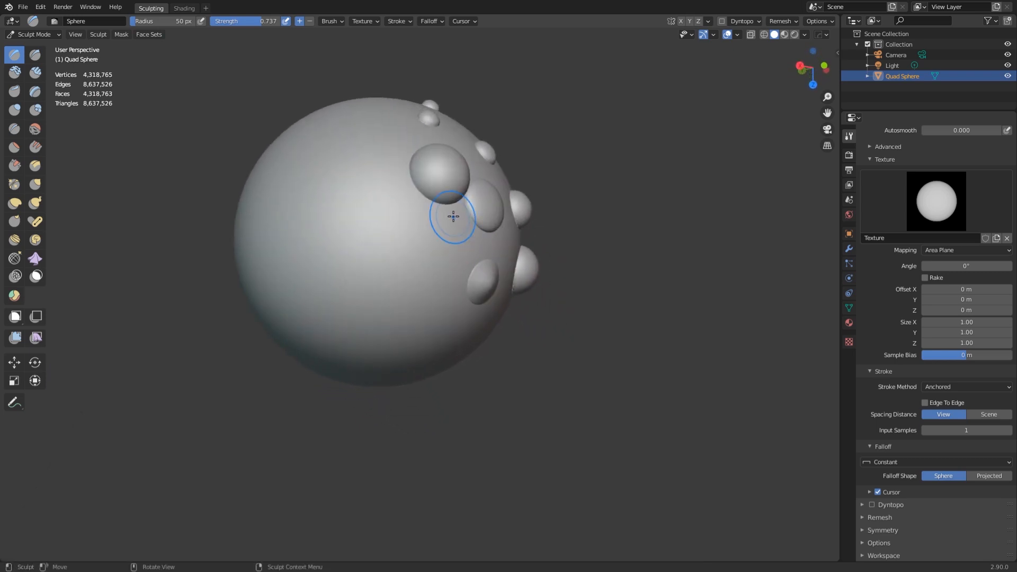
{"action": "mouse_move", "coordinate": [473, 186]}
{"action": "middle_mouse_down"}
{"action": "mouse_move", "coordinate": [420, 175]}
{"action": "mouse_move", "coordinate": [440, 177]}
{"action": "mouse_move", "coordinate": [426, 185]}
{"action": "mouse_move", "coordinate": [477, 148]}
{"action": "mouse_move", "coordinate": [443, 147]}
{"action": "middle_mouse_up"}
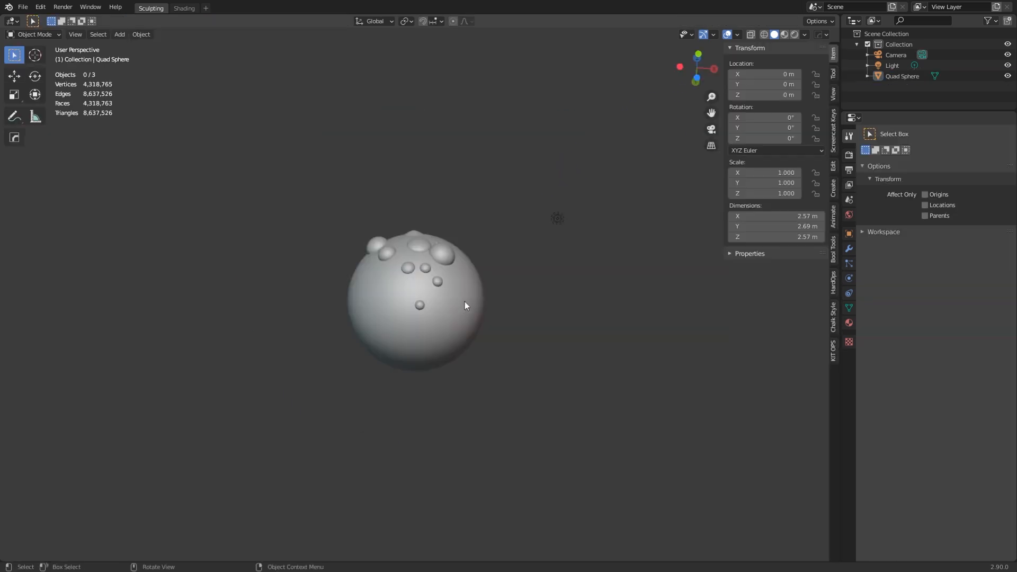
View the sphere with its stamped domes through the scene camera and enlarge the camera frame.
{"action": "scroll", "coordinate": [458, 307], "scroll_direction": "up", "scroll_amount": 4}
{"action": "middle_click_drag", "start_coordinate": [527, 306], "coordinate": [530, 325], "text": "shift"}
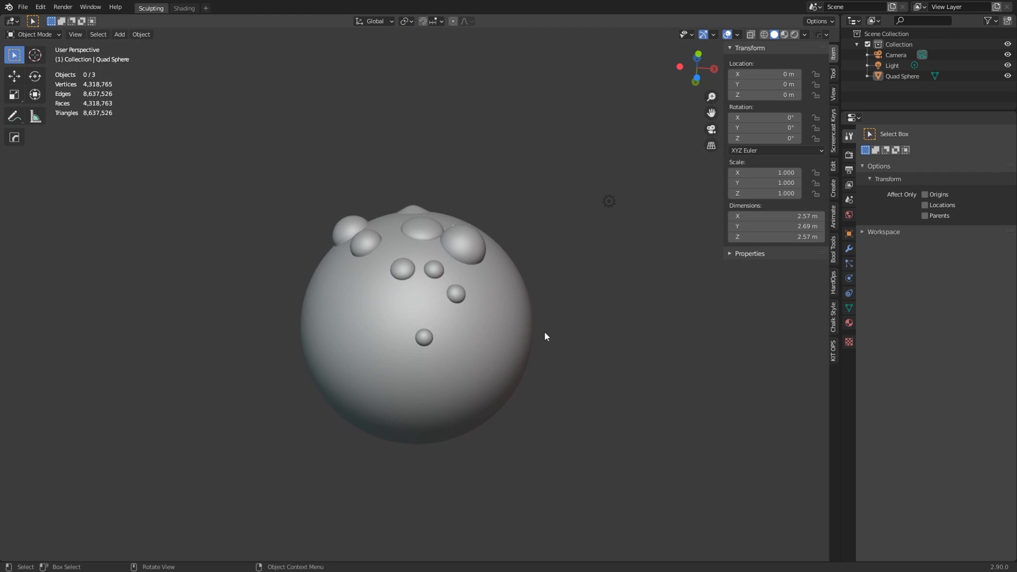
{"action": "key", "text": "KP_0"}
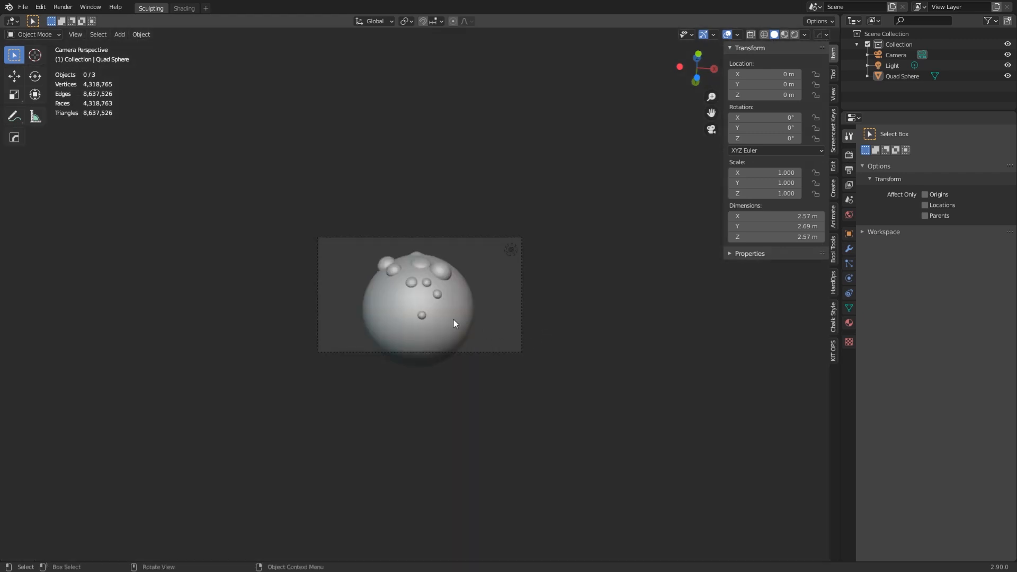
{"action": "scroll", "coordinate": [456, 322], "scroll_direction": "up", "scroll_amount": 4}
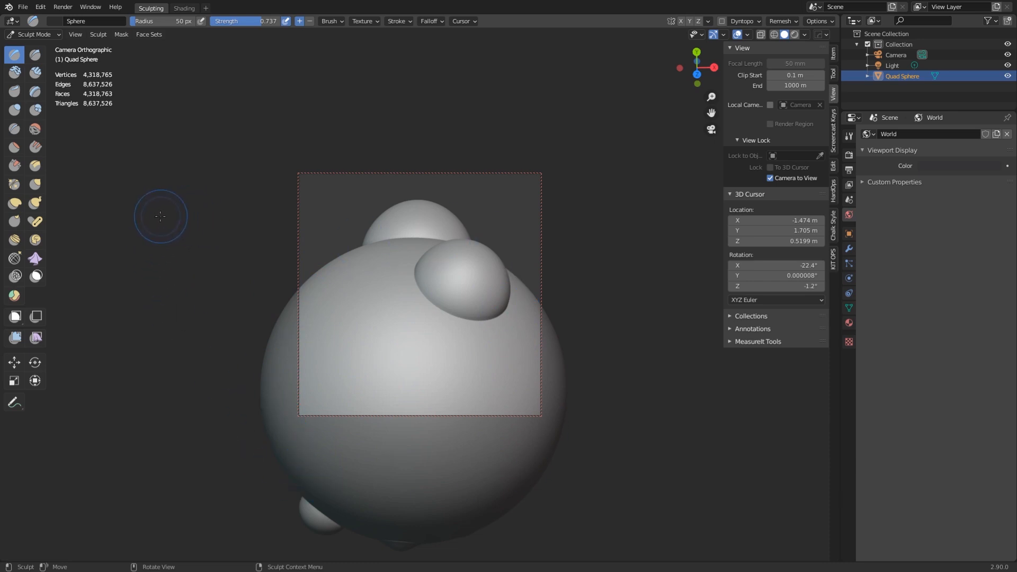
{"action": "left_click", "coordinate": [40, 7]}
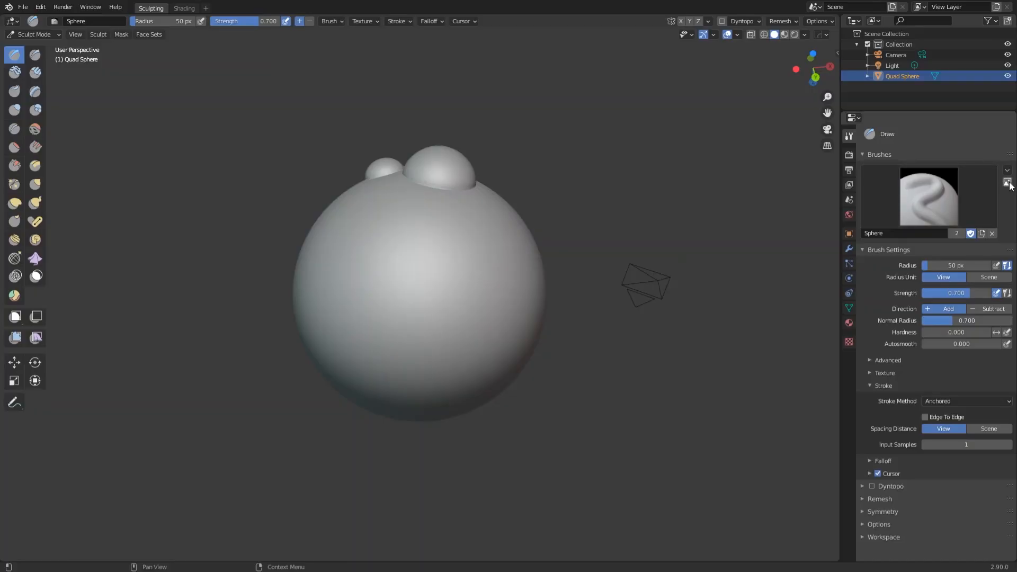
Give the Sphere brush a custom icon using the image ball_thumbnail.png and save the file.
{"action": "left_click", "coordinate": [1007, 182]}
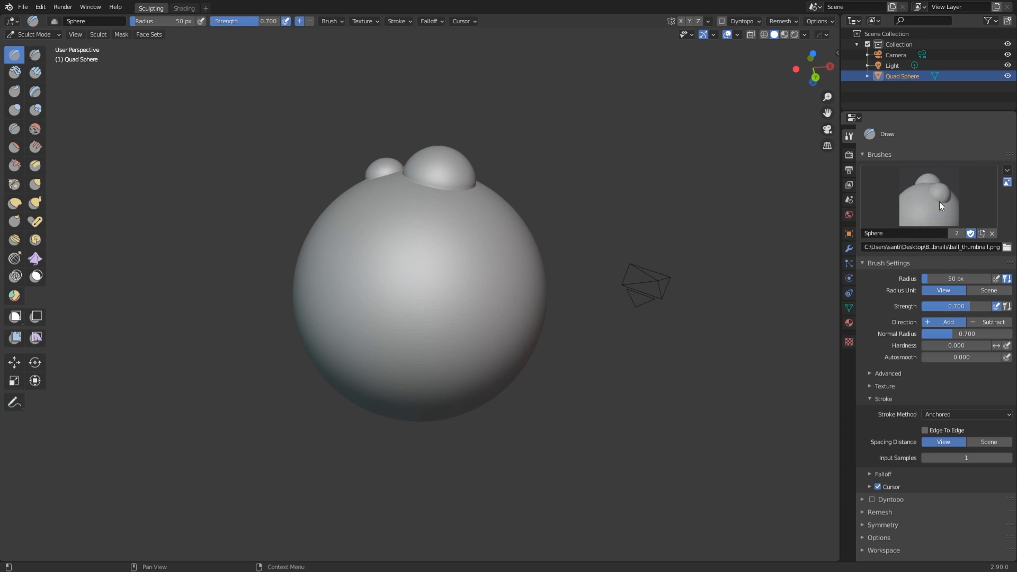
{"action": "left_click", "coordinate": [22, 7]}
{"action": "left_click", "coordinate": [52, 80]}
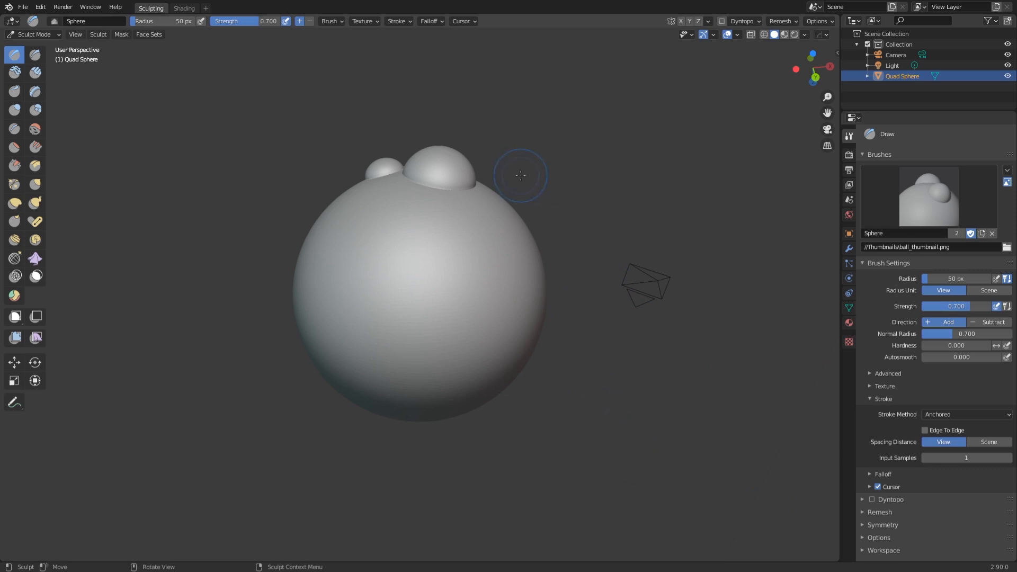
{"action": "mouse_move", "coordinate": [521, 176]}
{"action": "middle_mouse_down"}
{"action": "mouse_move", "coordinate": [517, 217]}
{"action": "mouse_move", "coordinate": [520, 159]}
{"action": "middle_mouse_up"}
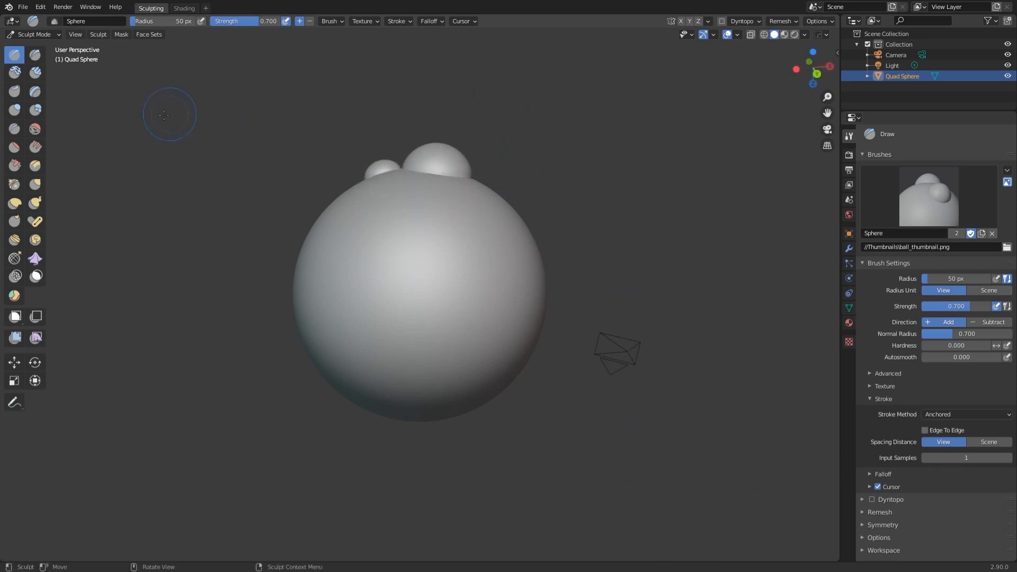
{"action": "left_click", "coordinate": [21, 8]}
{"action": "left_click", "coordinate": [44, 83]}
{"action": "left_click", "coordinate": [22, 7]}
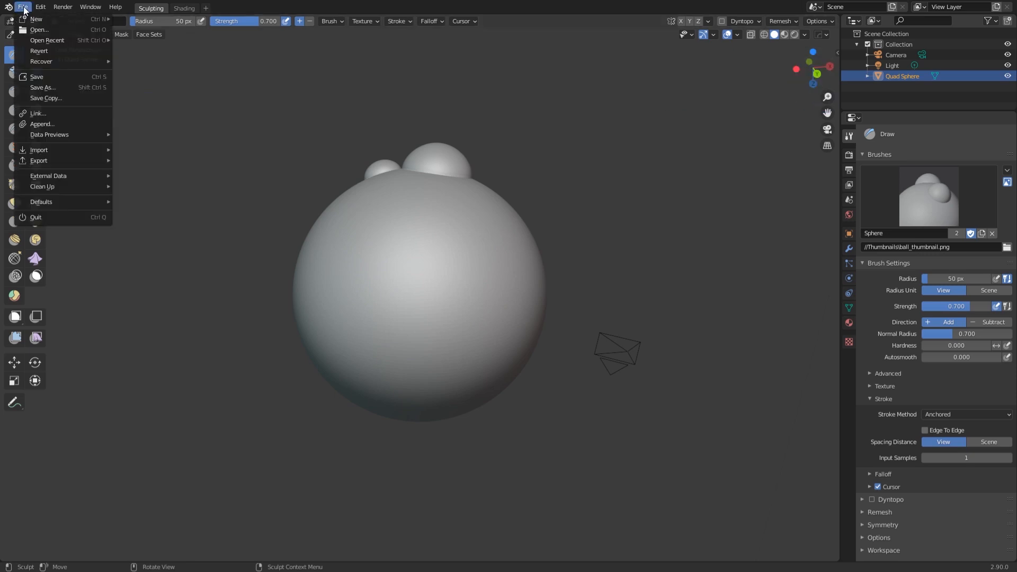
{"action": "left_click", "coordinate": [164, 87]}
Create a new file from the Sculpting template, activate the Draw tool and check its available brushes.
{"action": "left_click", "coordinate": [23, 7]}
{"action": "mouse_move", "coordinate": [45, 19]}
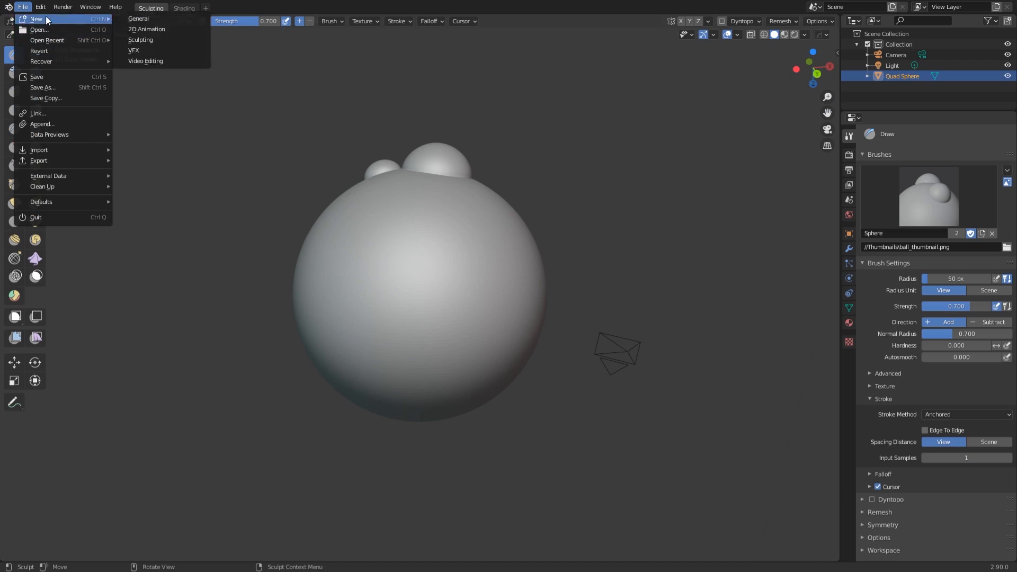
{"action": "left_click", "coordinate": [157, 42]}
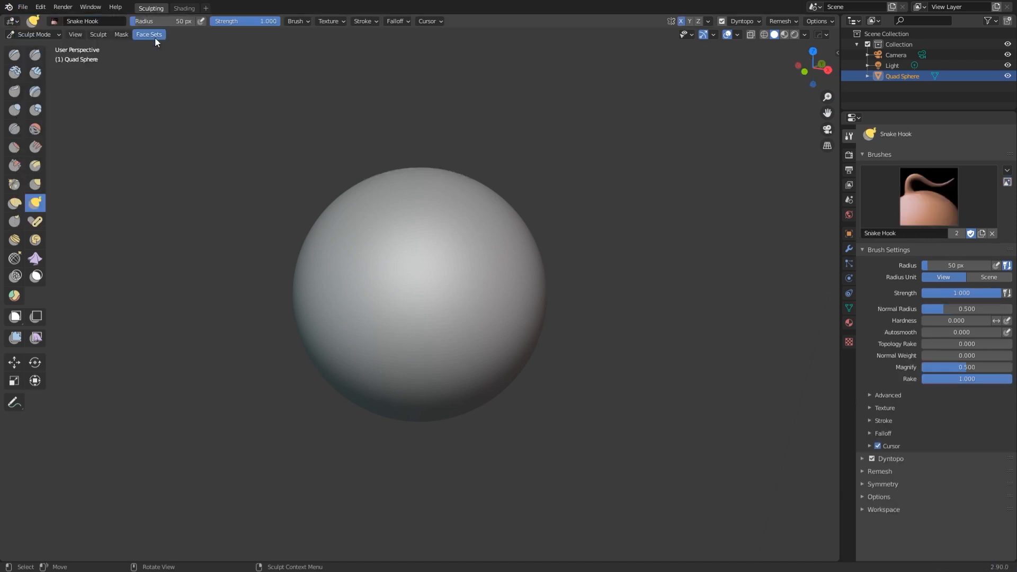
{"action": "left_click", "coordinate": [20, 55]}
{"action": "left_click", "coordinate": [54, 21]}
{"action": "left_click", "coordinate": [54, 21]}
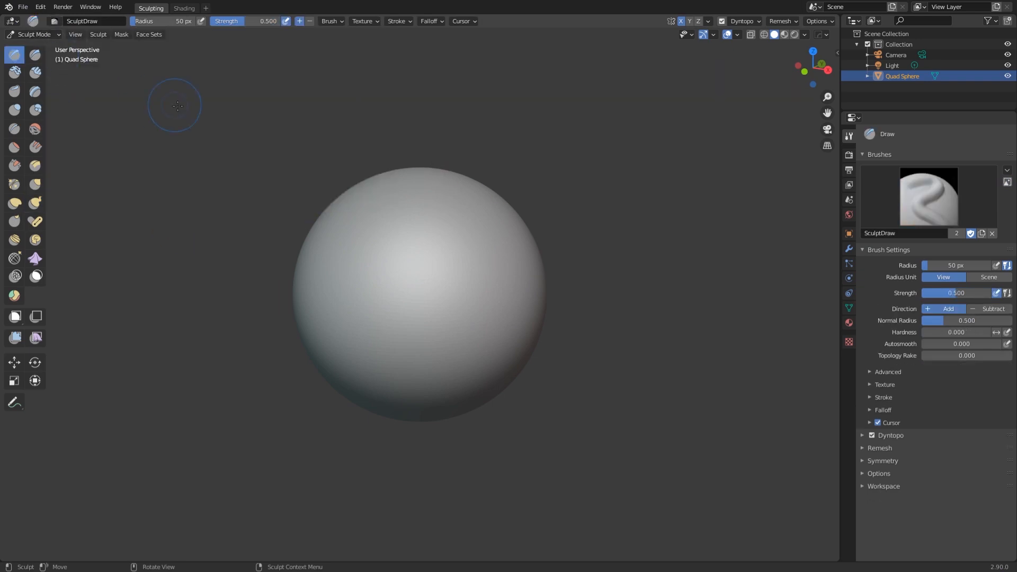
Start appending from Brush Test 3.blend and open its Brush data folder.
{"action": "left_click", "coordinate": [23, 7]}
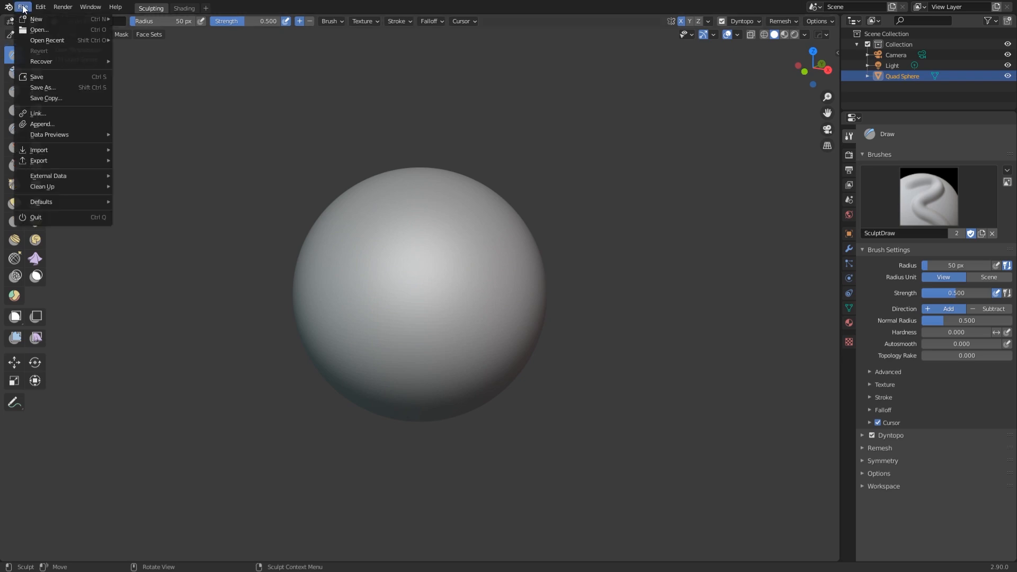
{"action": "left_click", "coordinate": [44, 124]}
{"action": "left_click", "coordinate": [449, 171]}
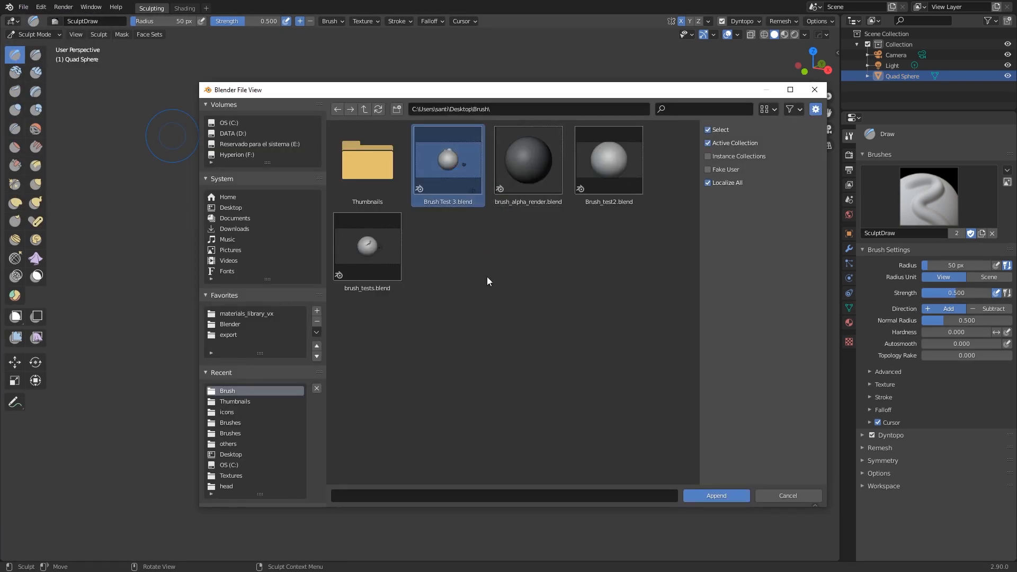
{"action": "double_click", "coordinate": [444, 148]}
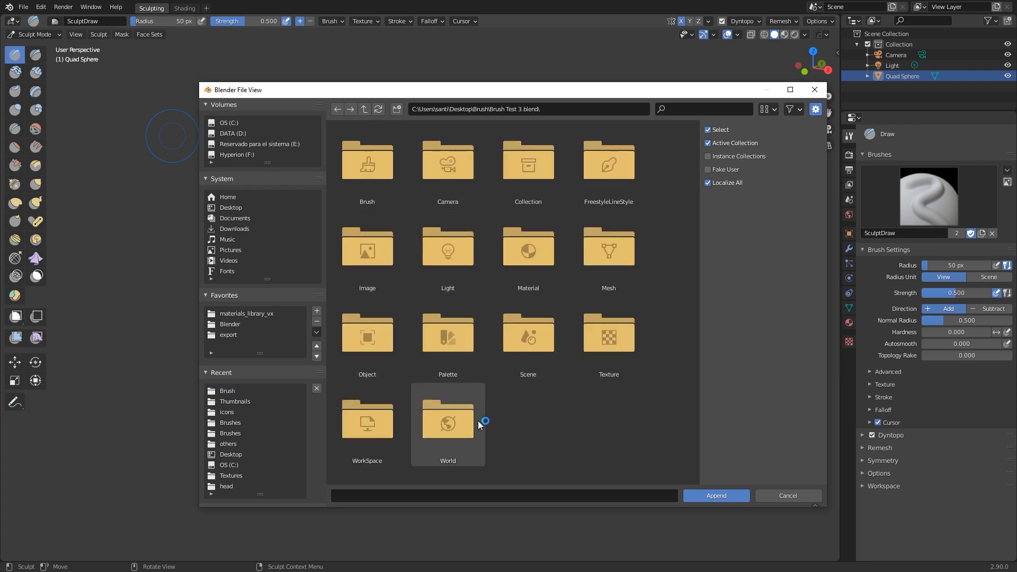
{"action": "double_click", "coordinate": [370, 179]}
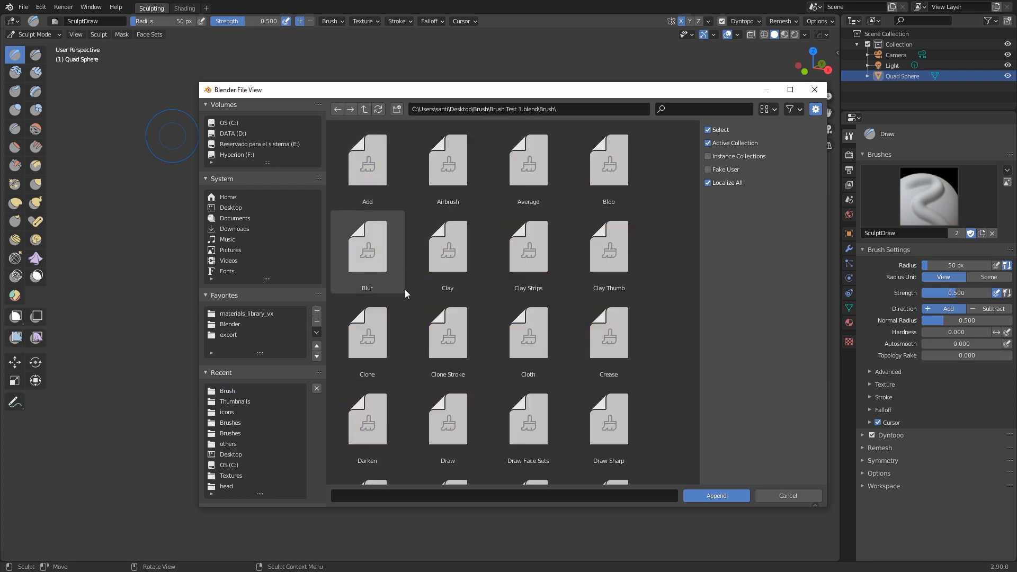
Find the Sphere brush among the stored brushes and append it to the new file.
{"action": "scroll", "coordinate": [500, 322], "scroll_direction": "down", "scroll_amount": 3}
{"action": "scroll", "coordinate": [500, 322], "scroll_direction": "down", "scroll_amount": 10}
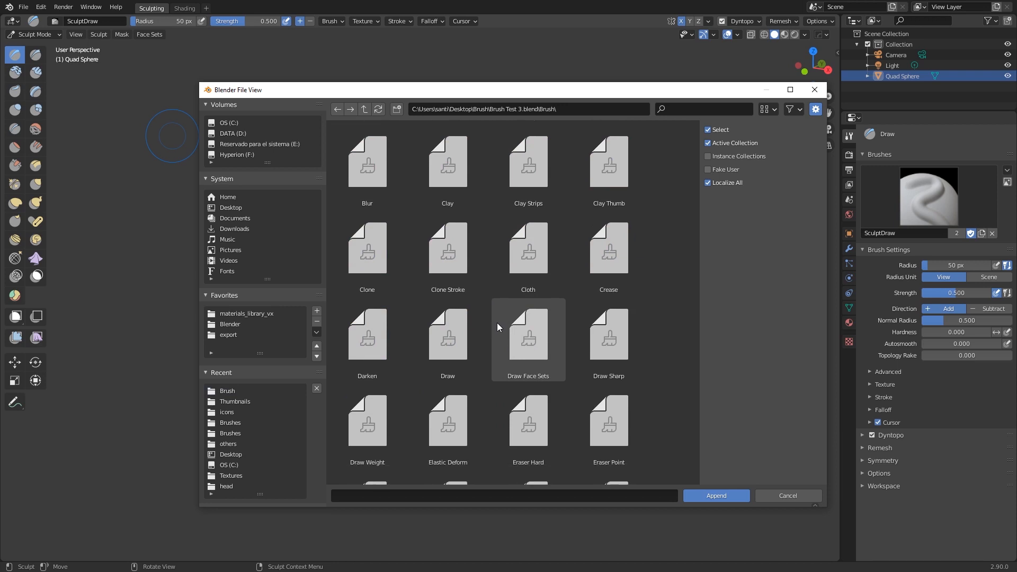
{"action": "scroll", "coordinate": [492, 327], "scroll_direction": "down", "scroll_amount": 10}
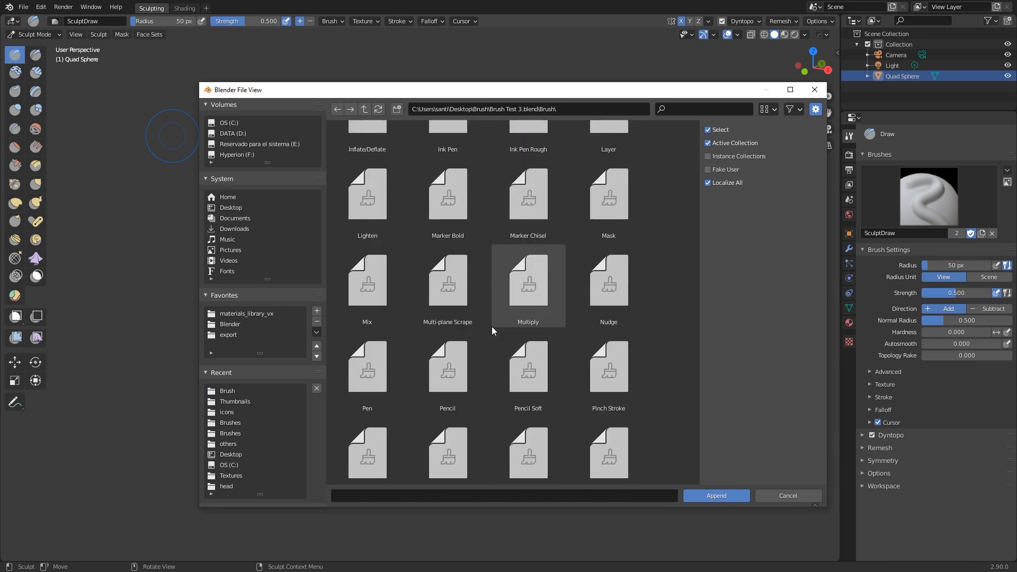
{"action": "scroll", "coordinate": [492, 327], "scroll_direction": "up", "scroll_amount": 10}
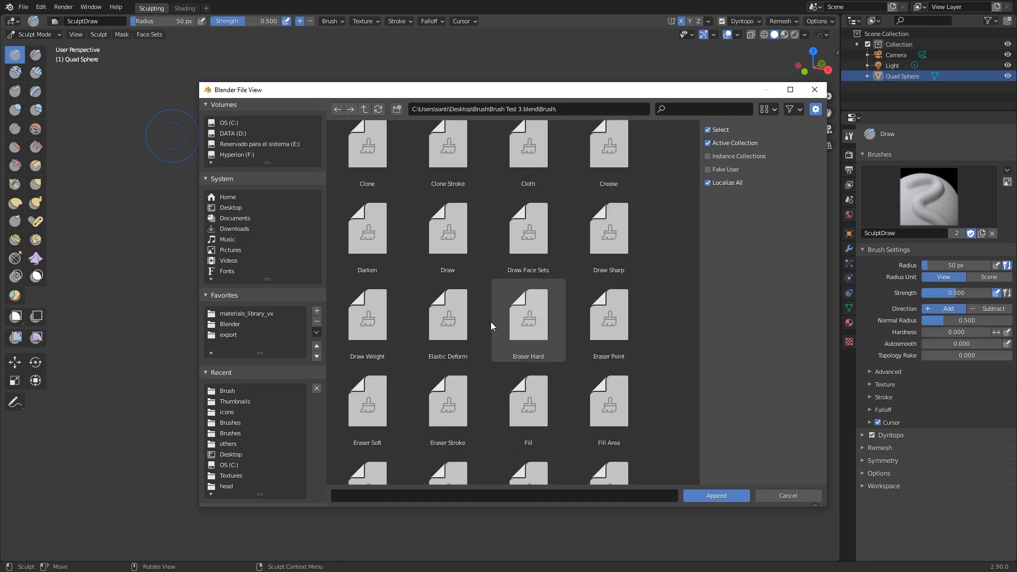
{"action": "scroll", "coordinate": [489, 330], "scroll_direction": "up", "scroll_amount": 4}
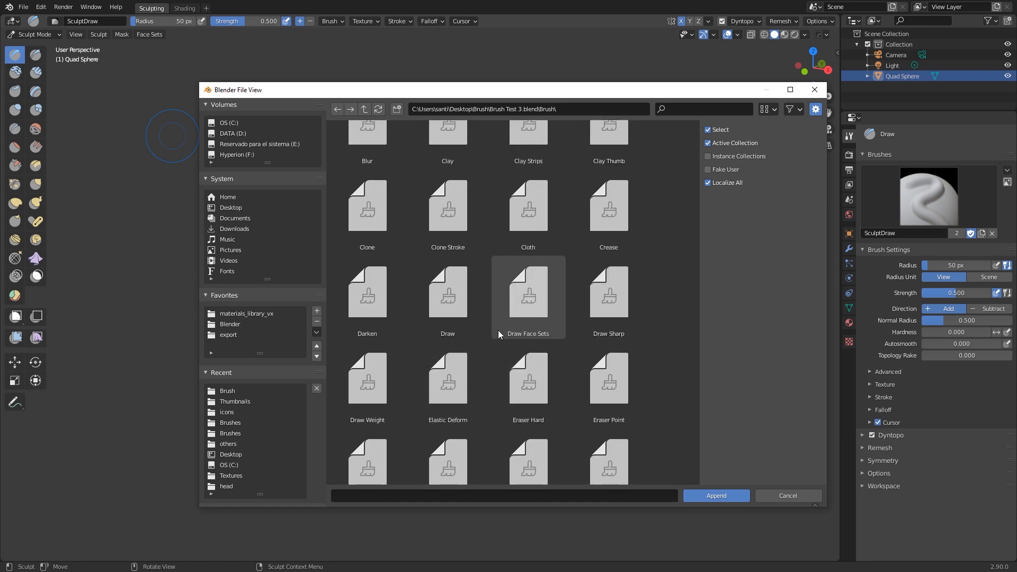
{"action": "scroll", "coordinate": [583, 317], "scroll_direction": "up", "scroll_amount": 2}
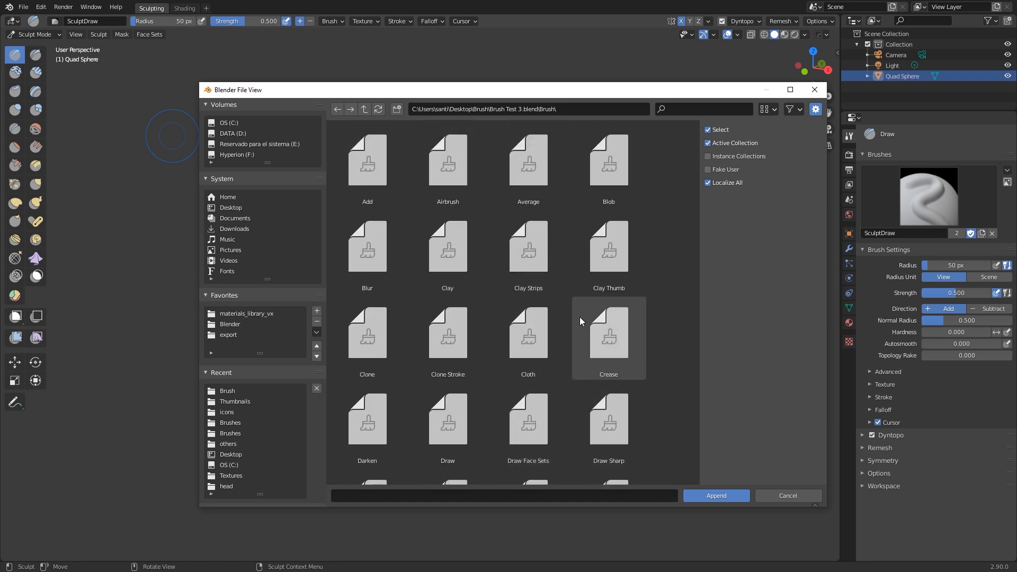
{"action": "scroll", "coordinate": [578, 316], "scroll_direction": "down", "scroll_amount": 6}
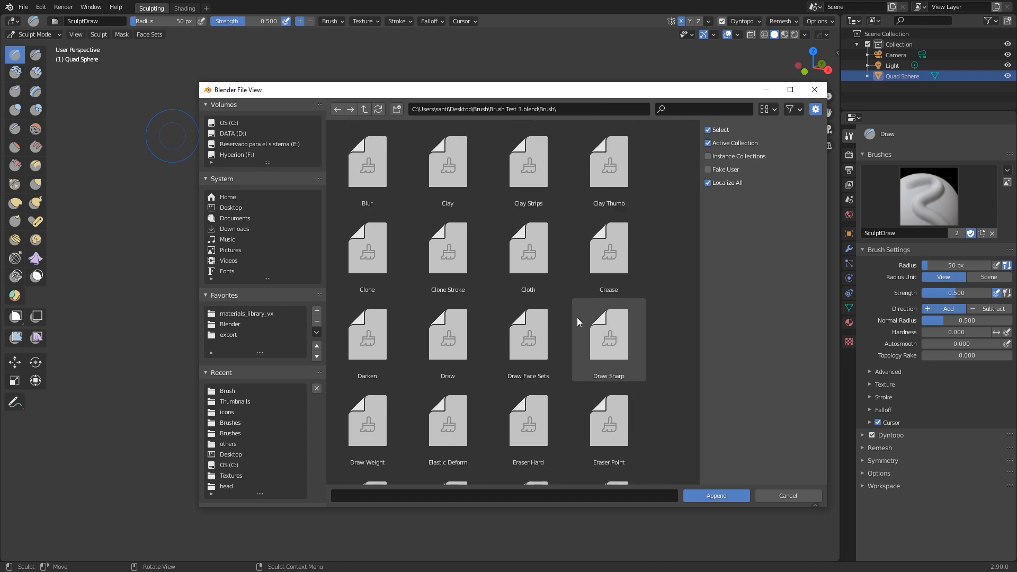
{"action": "scroll", "coordinate": [577, 317], "scroll_direction": "up", "scroll_amount": 3}
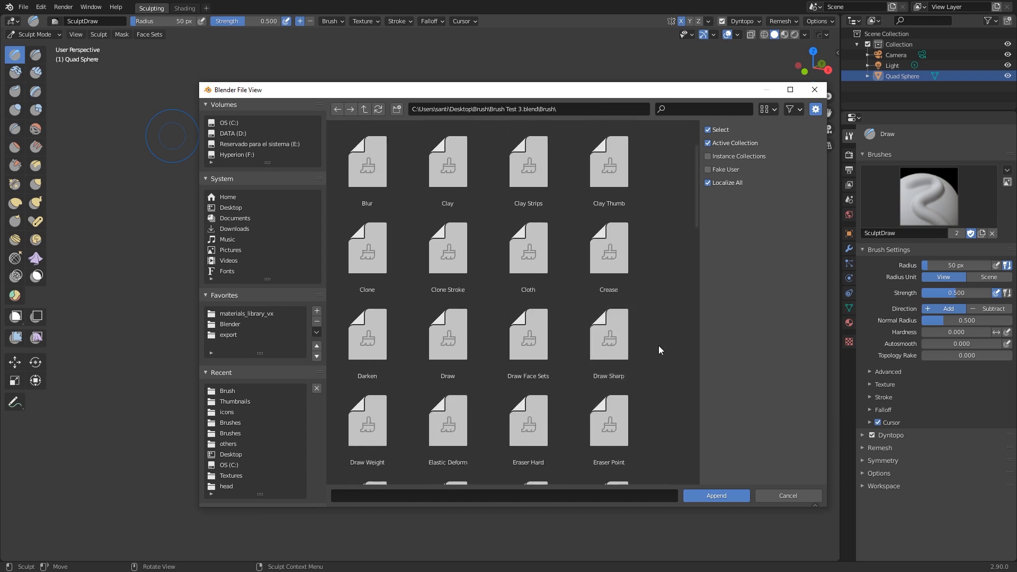
{"action": "scroll", "coordinate": [648, 345], "scroll_direction": "down", "scroll_amount": 12}
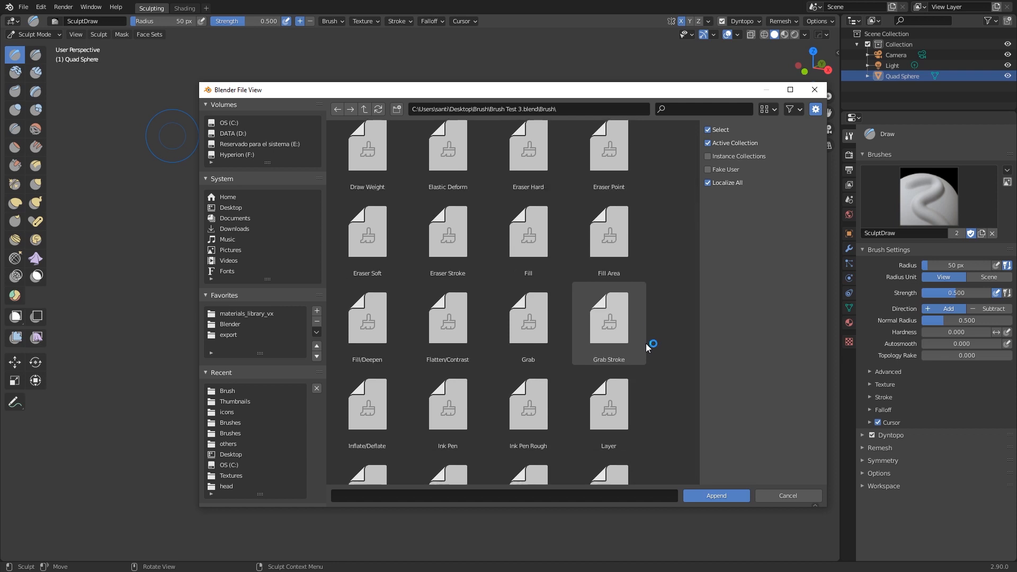
{"action": "scroll", "coordinate": [645, 343], "scroll_direction": "down", "scroll_amount": 14}
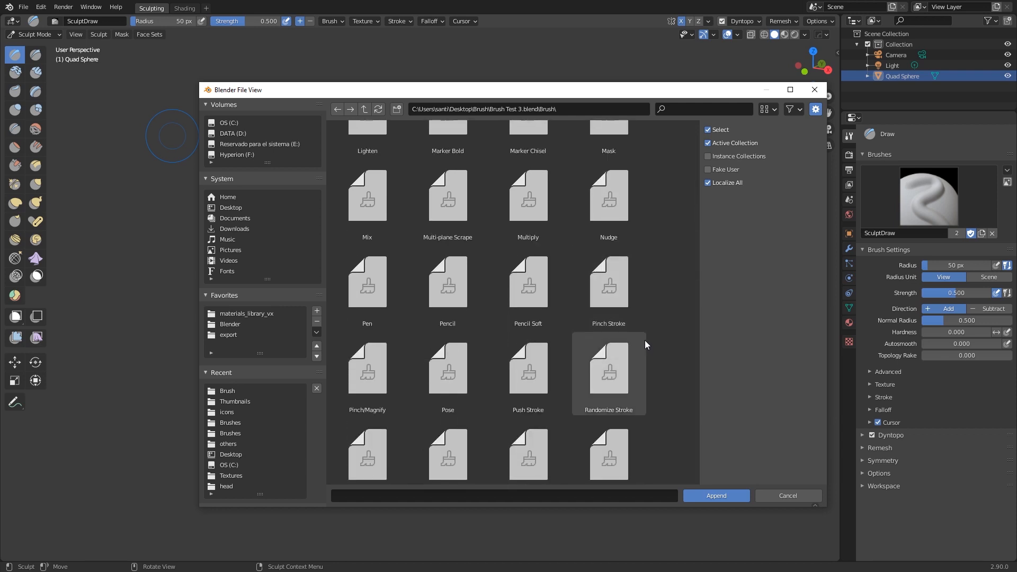
{"action": "scroll", "coordinate": [645, 340], "scroll_direction": "down", "scroll_amount": 6}
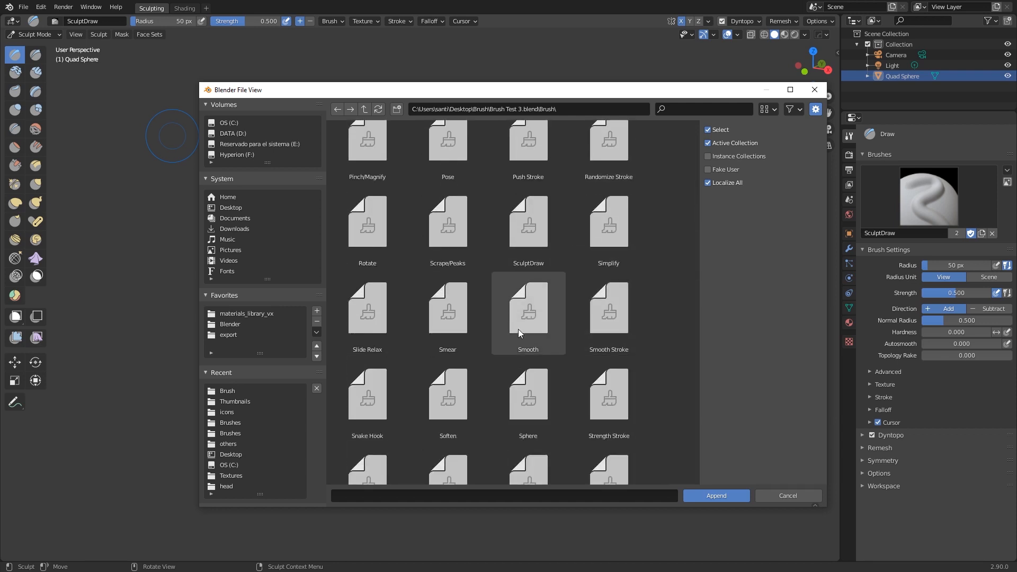
{"action": "left_click", "coordinate": [523, 345]}
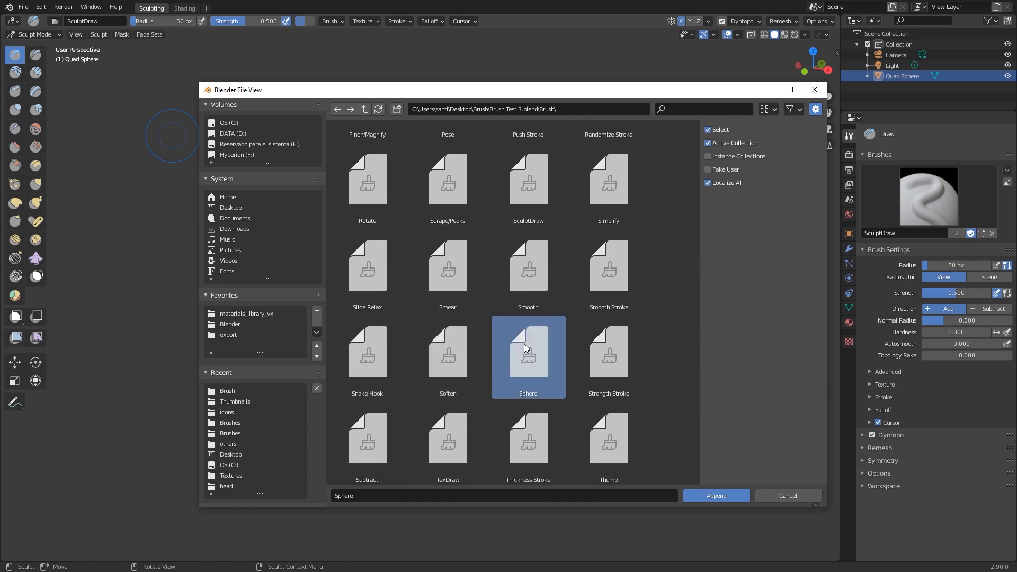
{"action": "left_click", "coordinate": [721, 496]}
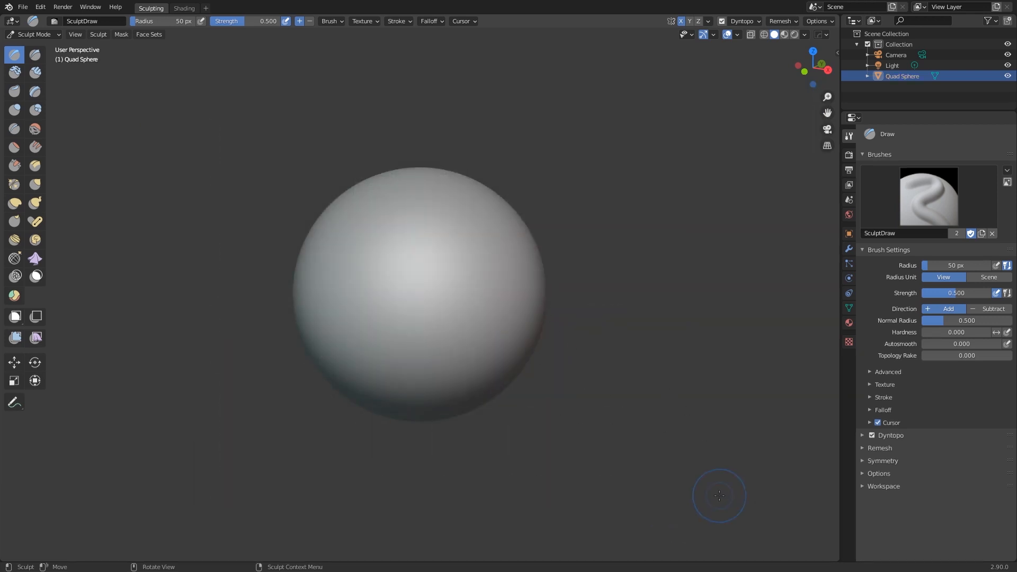
Choose the appended Sphere brush for the Draw tool and enable its fake user.
{"action": "left_click", "coordinate": [54, 21]}
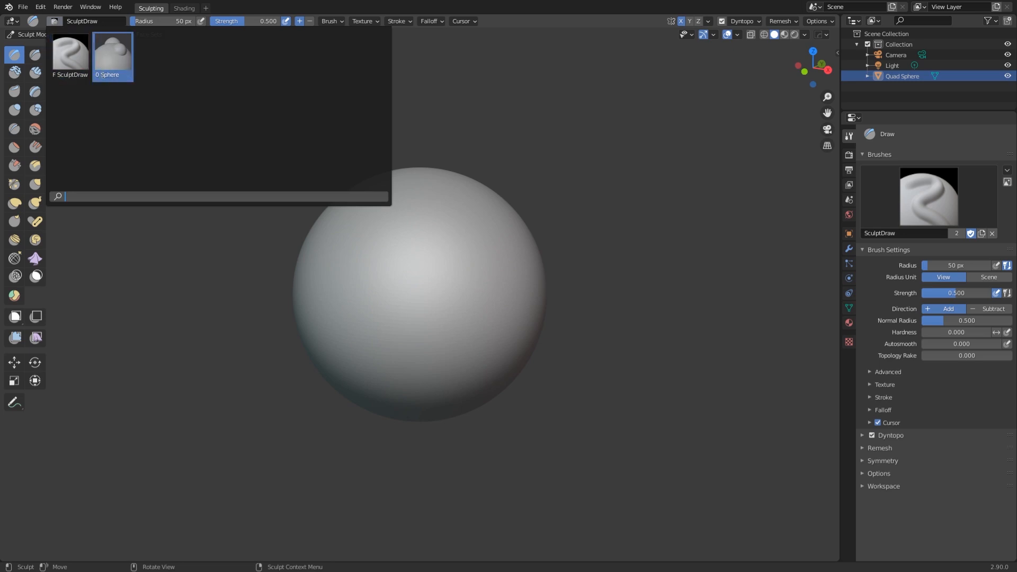
{"action": "left_click", "coordinate": [109, 53]}
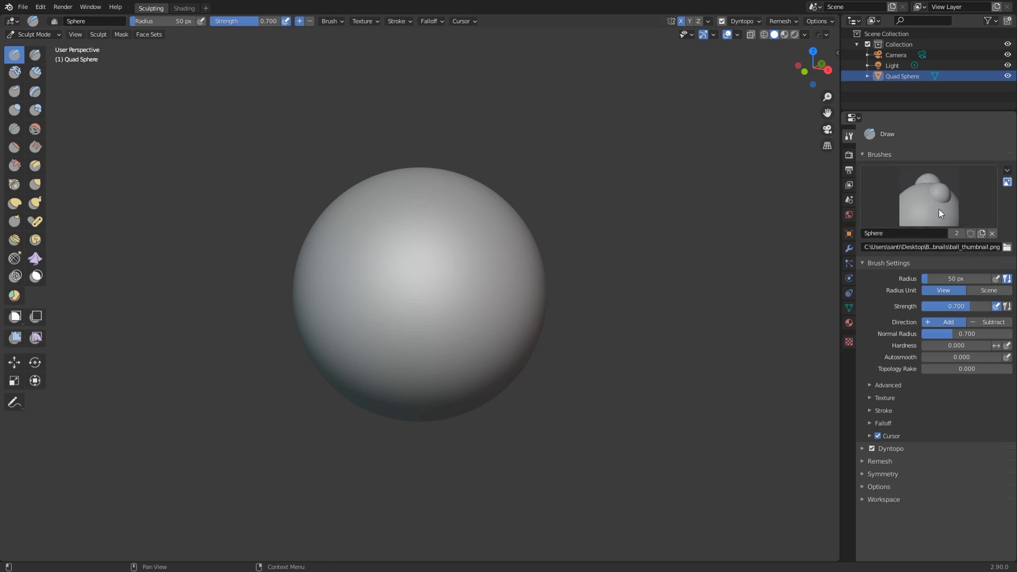
{"action": "left_click", "coordinate": [970, 234]}
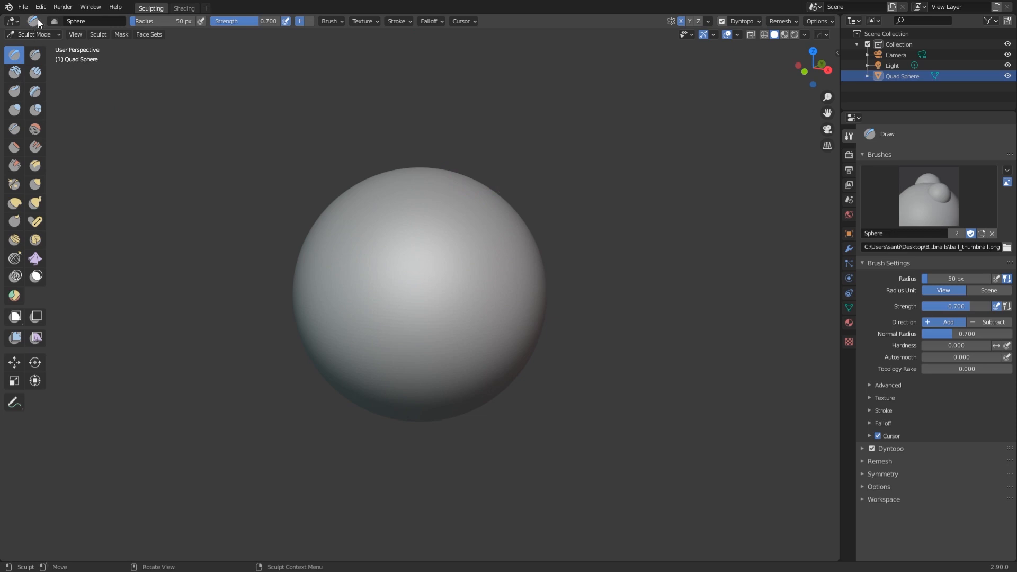
Create a new file from the Sculpting template without saving the current one.
{"action": "left_click", "coordinate": [23, 7]}
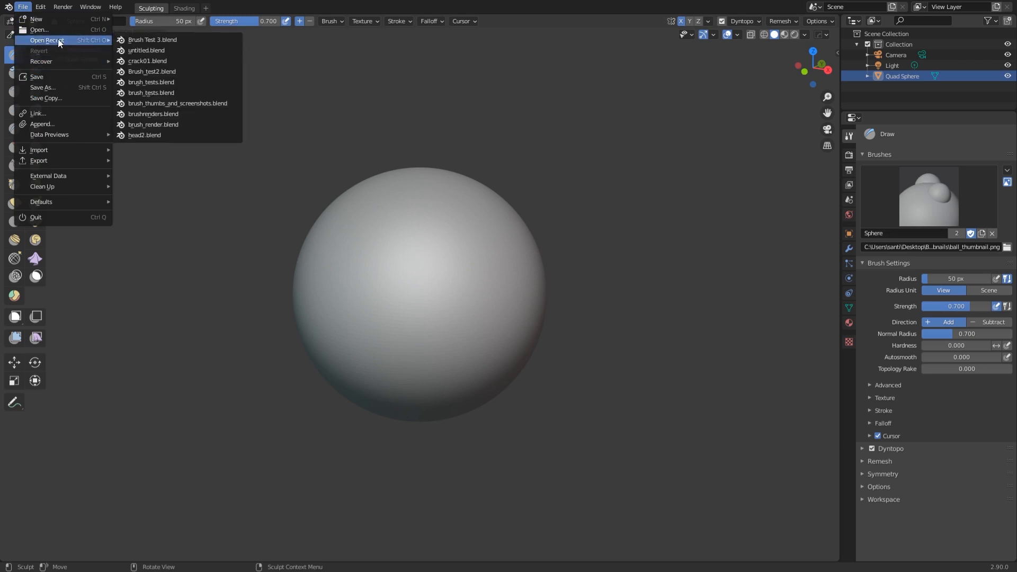
{"action": "mouse_move", "coordinate": [55, 21]}
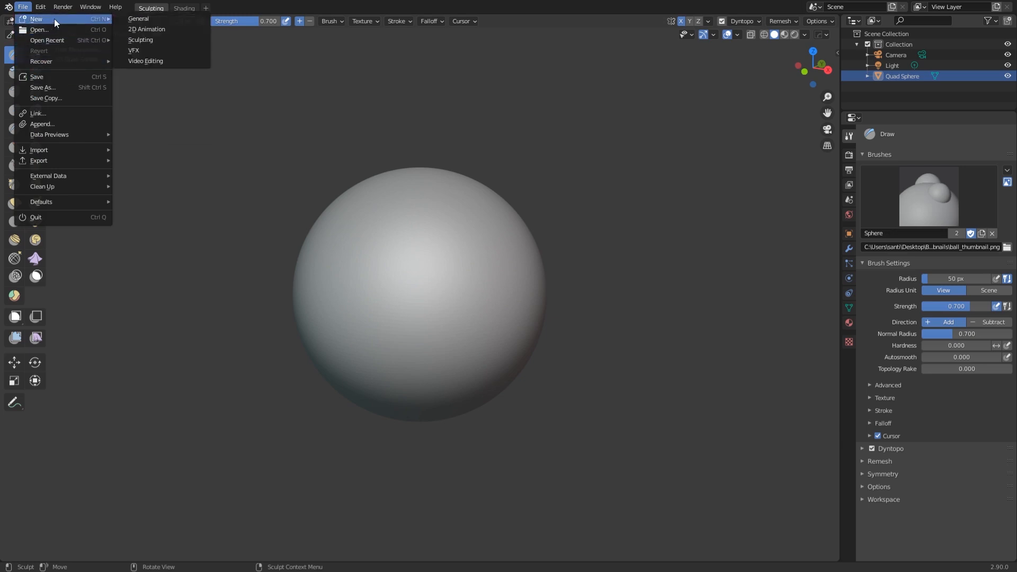
{"action": "left_click", "coordinate": [154, 40]}
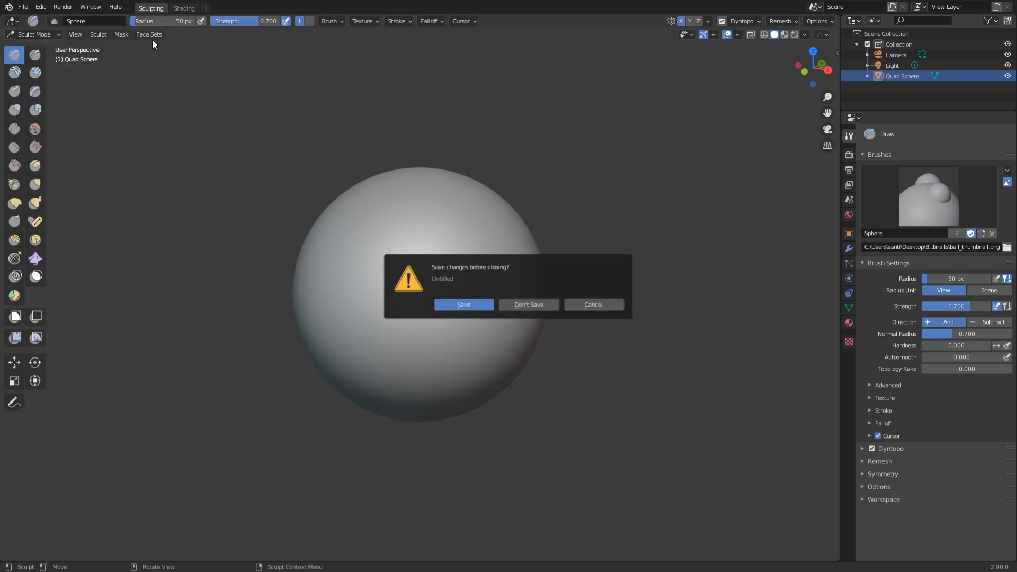
{"action": "left_click", "coordinate": [529, 307]}
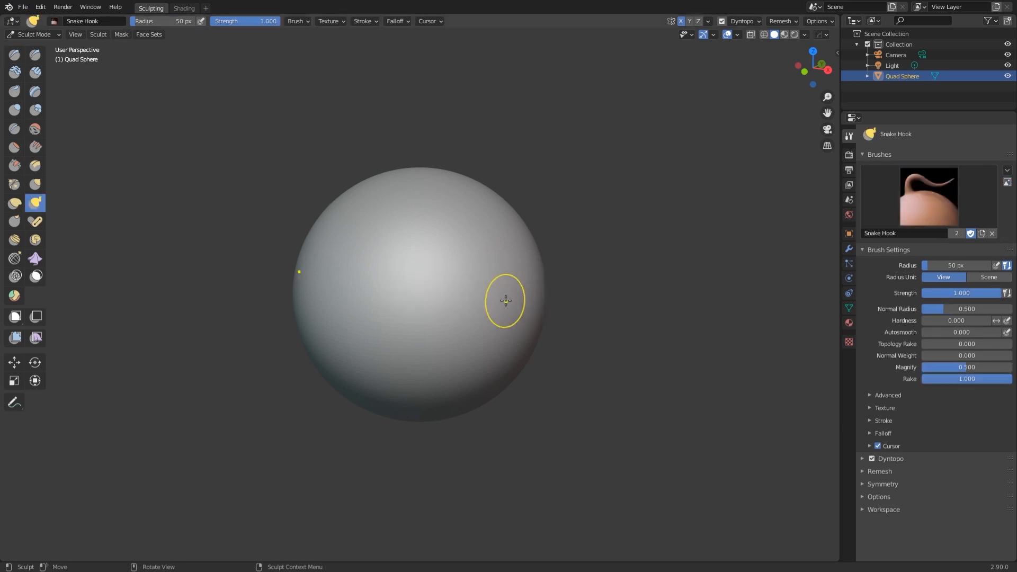
Append the Sphere brush to the new sculpting file again and enable its fake user.
{"action": "left_click", "coordinate": [23, 7]}
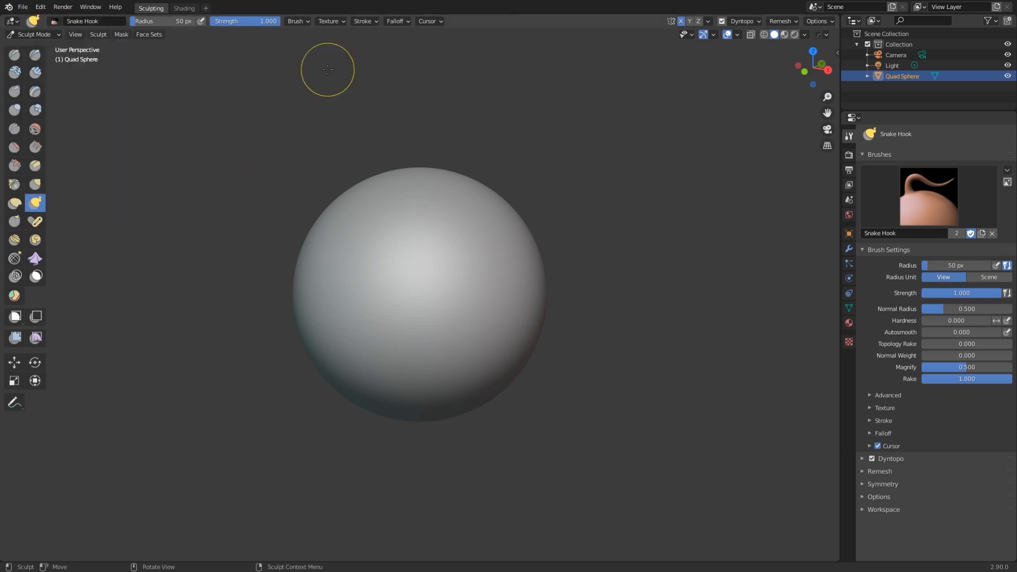
{"action": "left_click", "coordinate": [23, 7]}
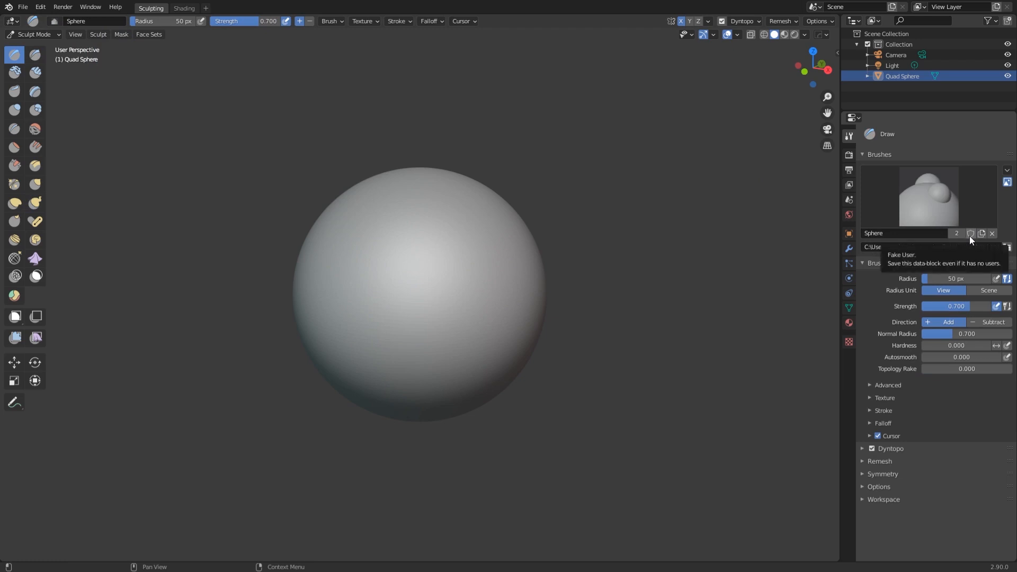
{"action": "left_click", "coordinate": [970, 235]}
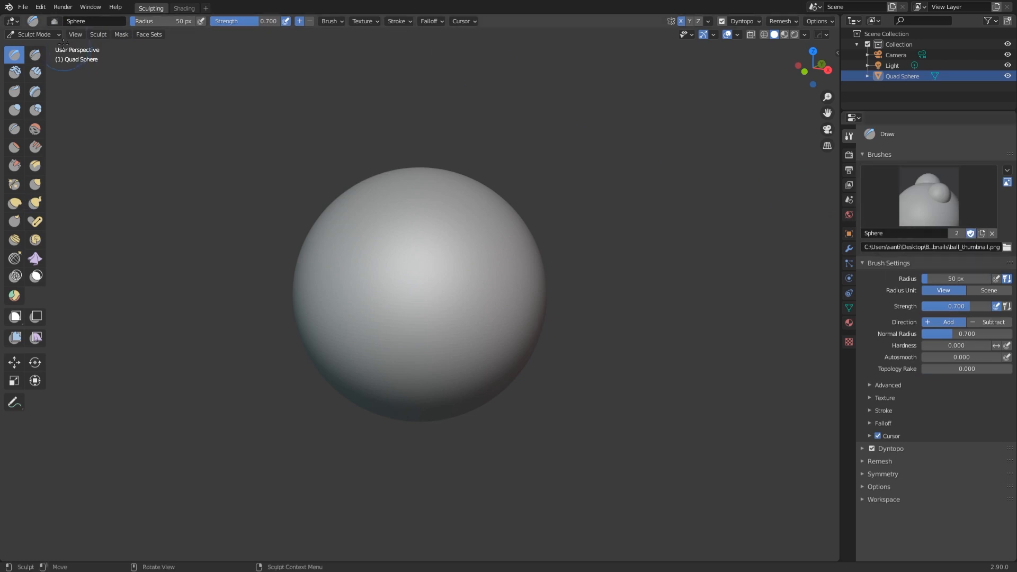
Save the current file with the Sphere brush as the startup file for the Sculpting template.
{"action": "left_click", "coordinate": [23, 7]}
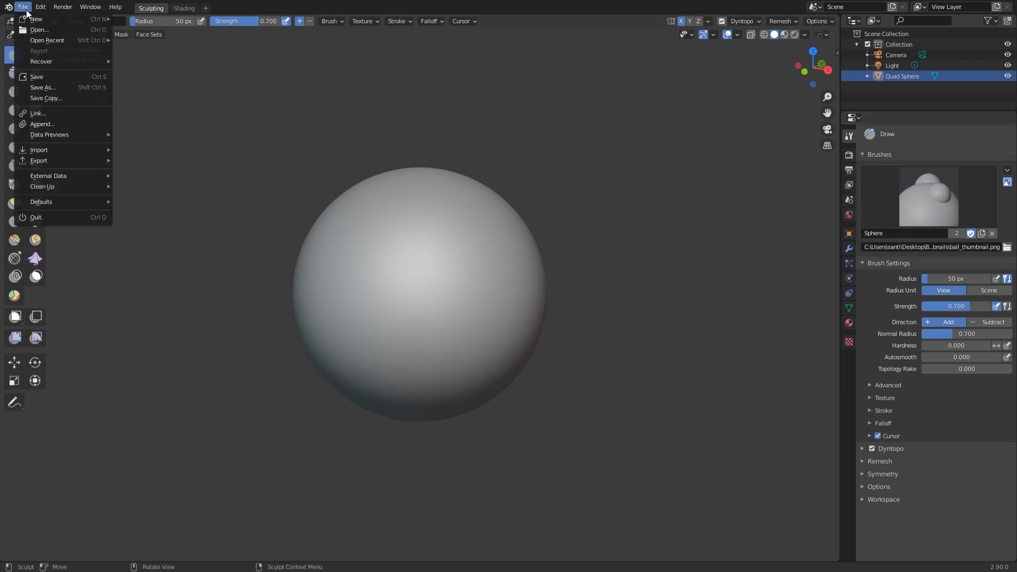
{"action": "mouse_move", "coordinate": [71, 184]}
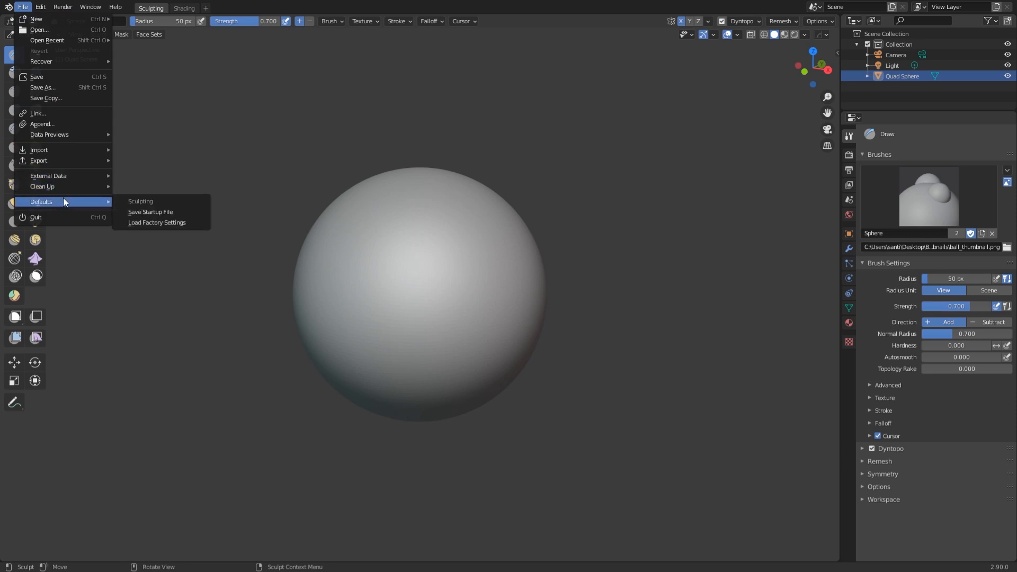
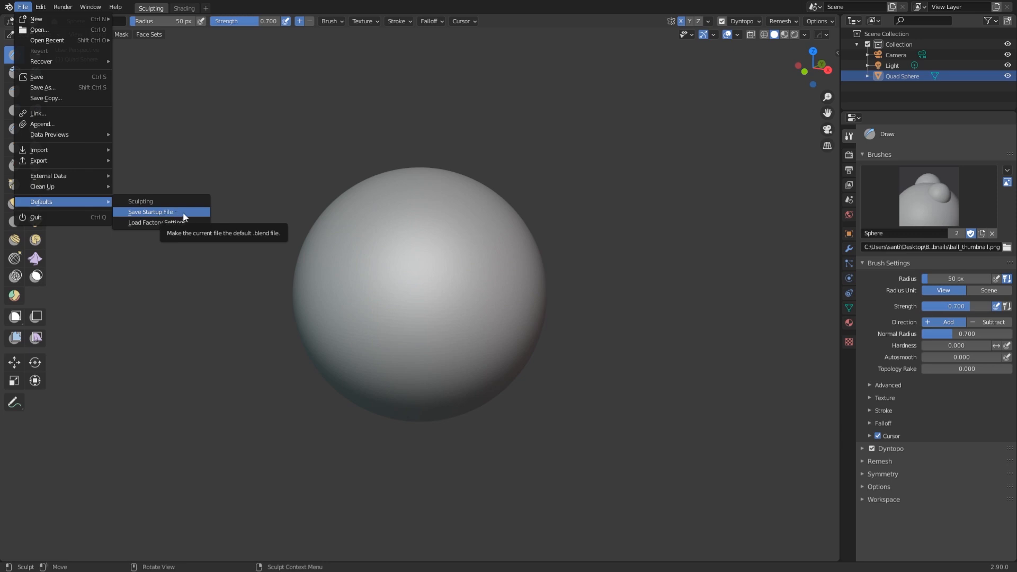
{"action": "left_click", "coordinate": [184, 212]}
{"action": "left_click", "coordinate": [155, 212]}
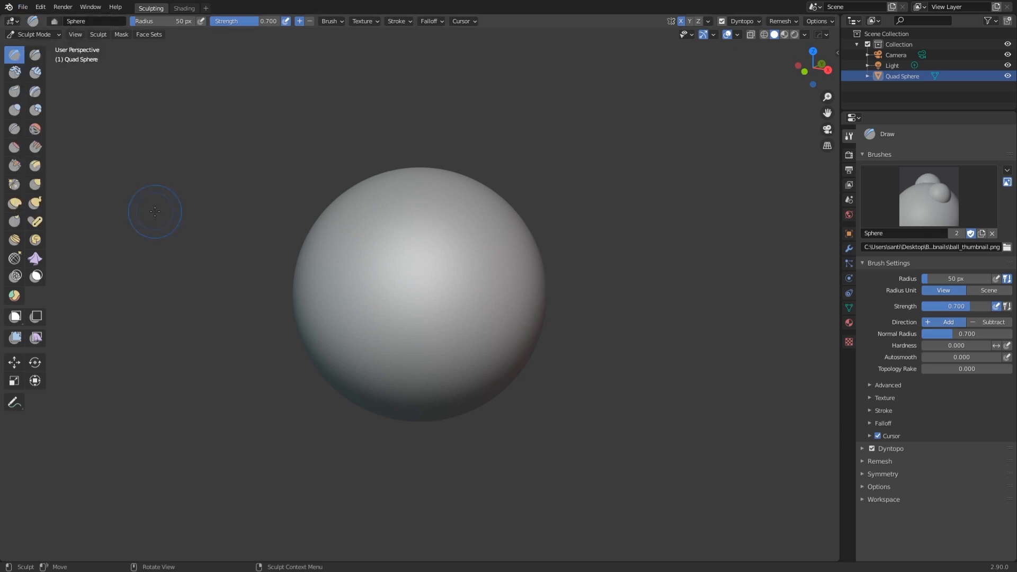
Create a General file without saving and check which Draw brushes its Sculpting workspace offers.
{"action": "left_click", "coordinate": [23, 7]}
{"action": "mouse_move", "coordinate": [37, 19]}
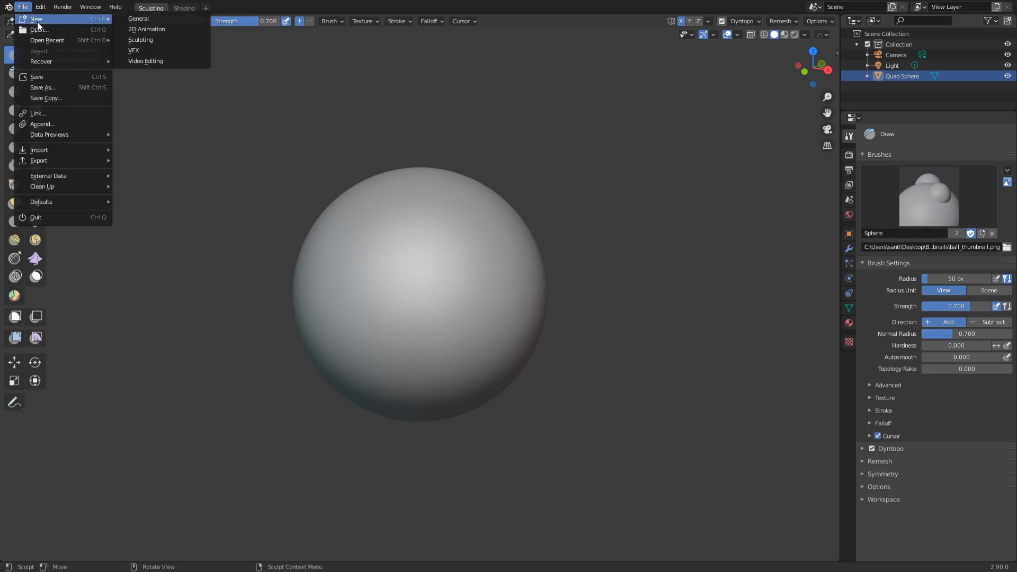
{"action": "left_click", "coordinate": [142, 22]}
{"action": "left_click", "coordinate": [535, 309]}
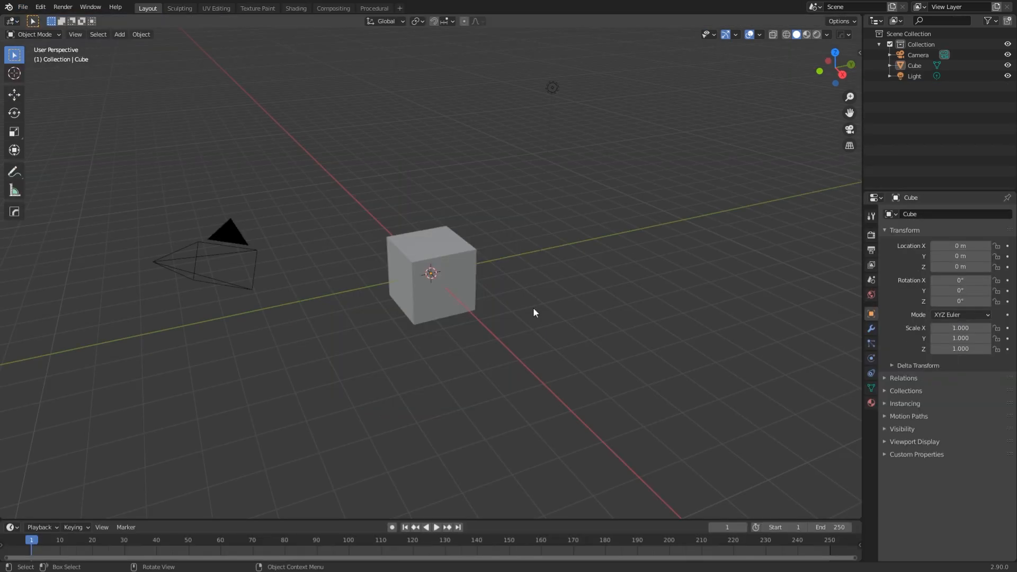
{"action": "left_click", "coordinate": [192, 8]}
{"action": "left_click", "coordinate": [55, 19]}
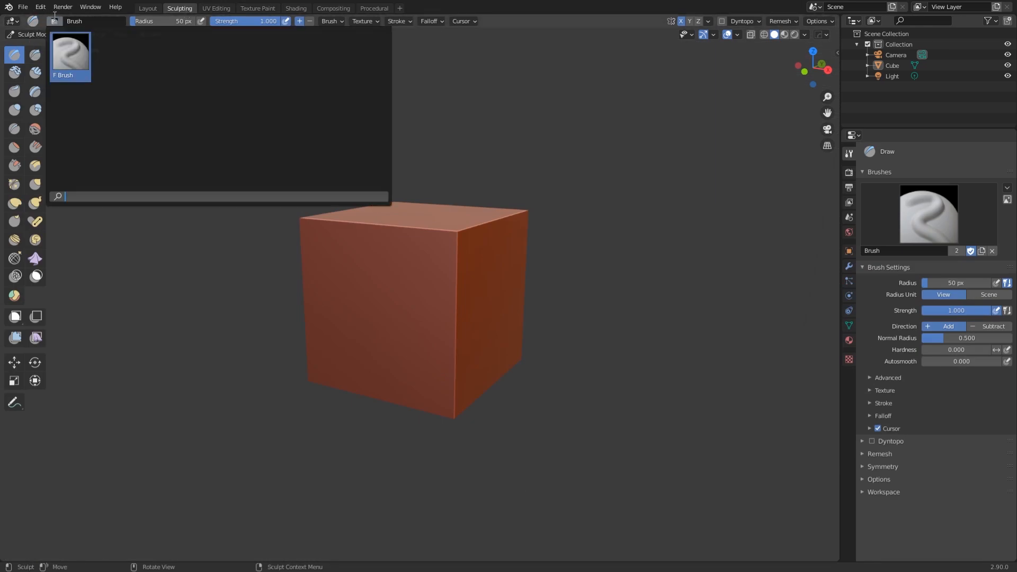
Create a new file from the Sculpting template without saving and check the Draw tool's available brushes.
{"action": "left_click", "coordinate": [23, 7]}
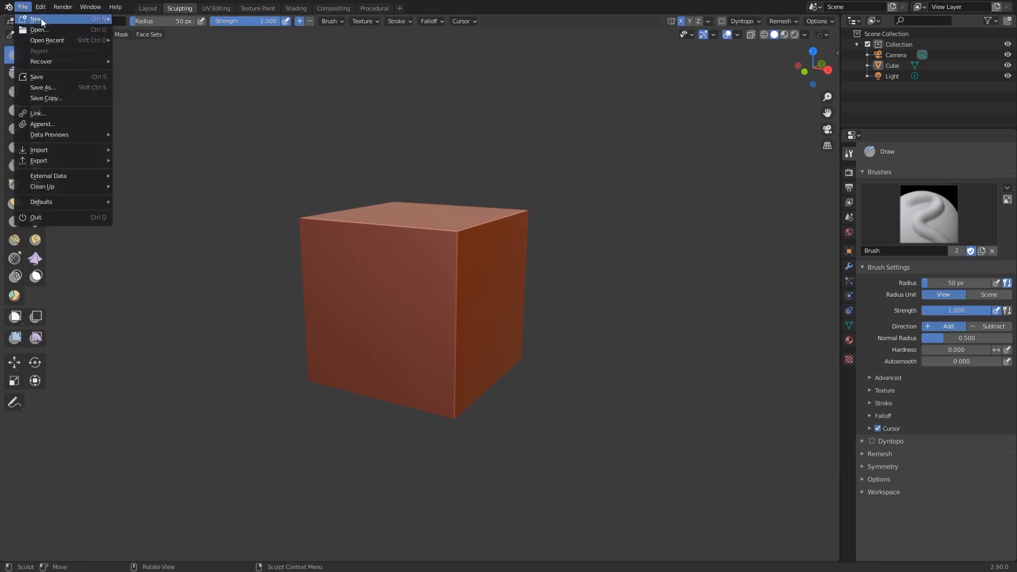
{"action": "mouse_move", "coordinate": [40, 18]}
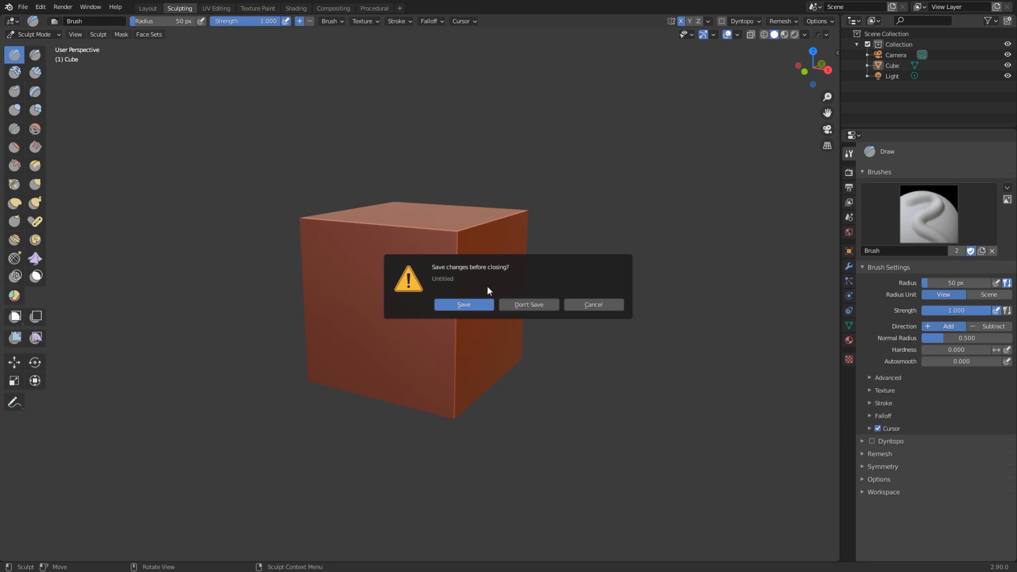
{"action": "left_click", "coordinate": [524, 305]}
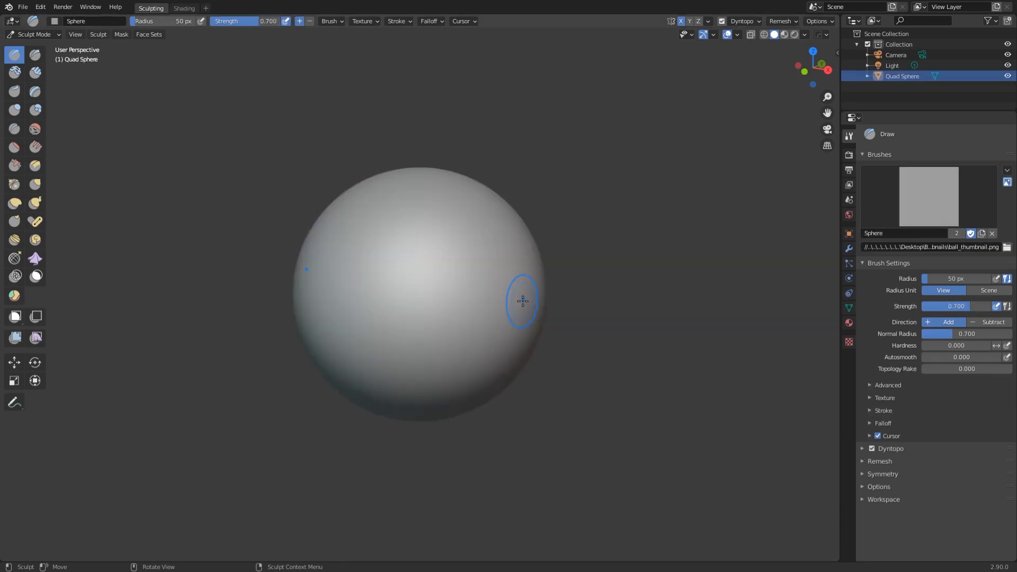
{"action": "left_click", "coordinate": [54, 21]}
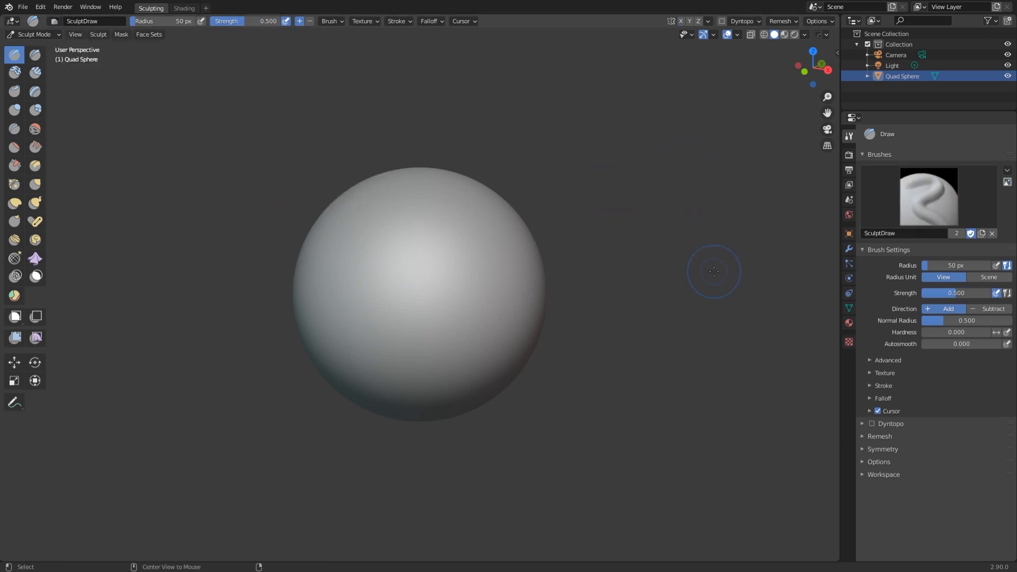
{"action": "left_click", "coordinate": [860, 248]}
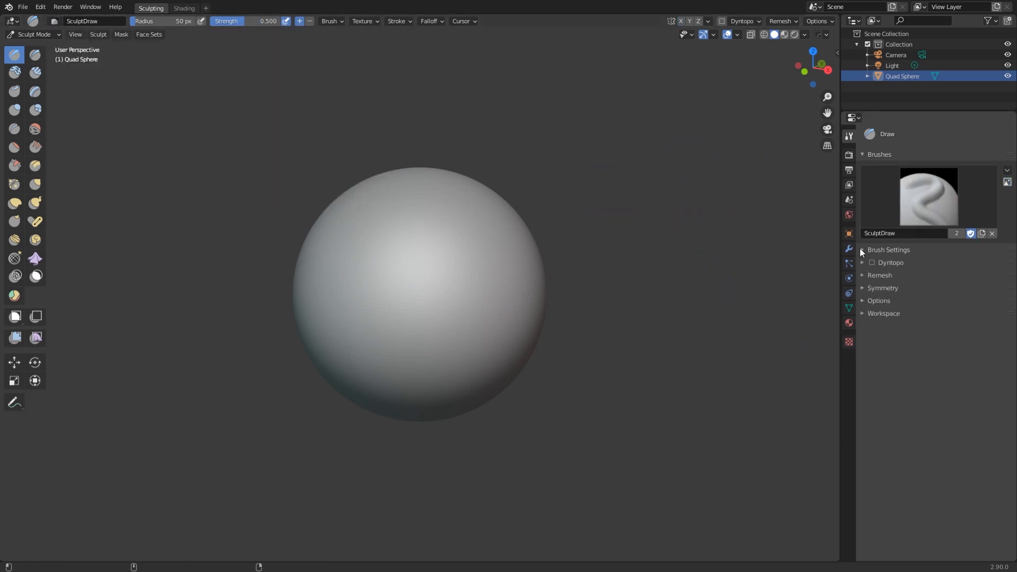
{"action": "left_click", "coordinate": [860, 248]}
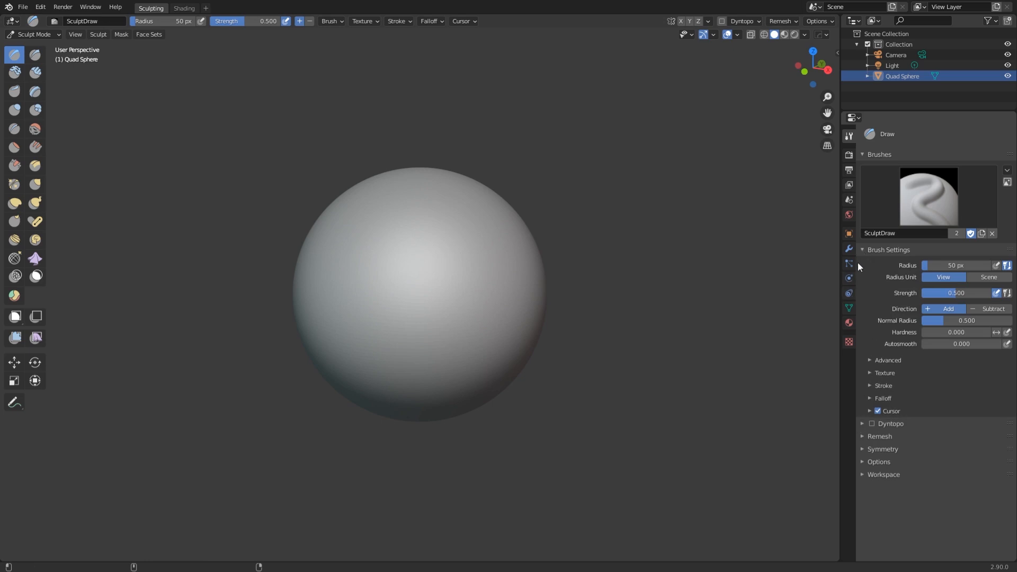
{"action": "left_click", "coordinate": [862, 249]}
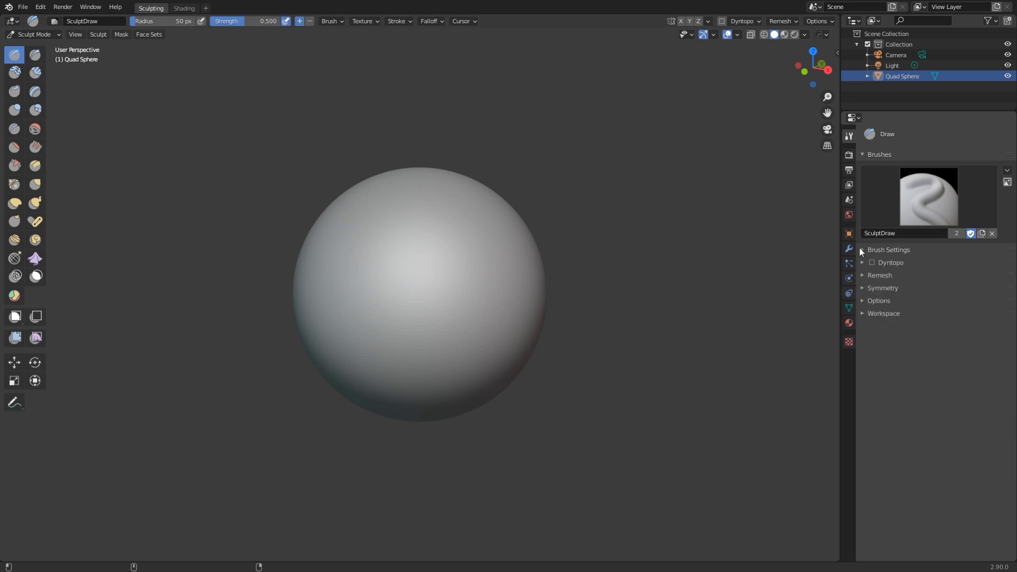
{"action": "left_click", "coordinate": [861, 248]}
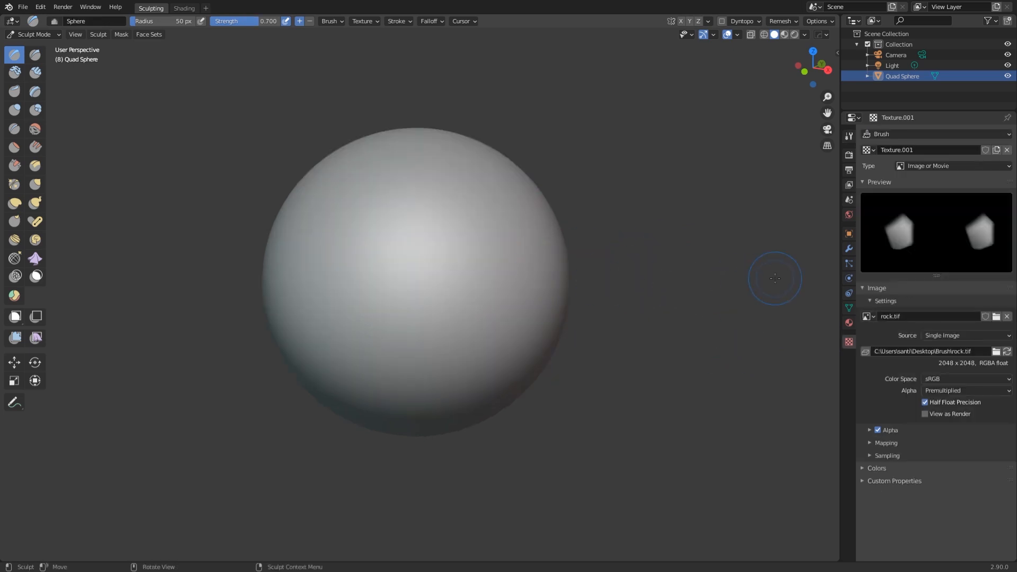
Set the stroke method of the Sphere brush with the rock.tif texture to Space.
{"action": "left_click", "coordinate": [849, 136]}
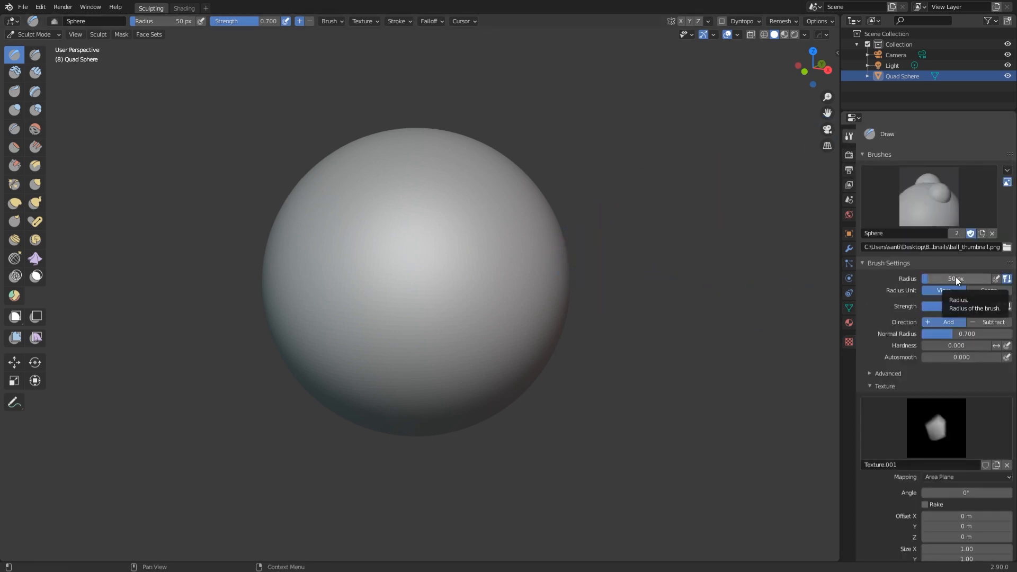
{"action": "scroll", "coordinate": [891, 346], "scroll_direction": "down", "scroll_amount": 5}
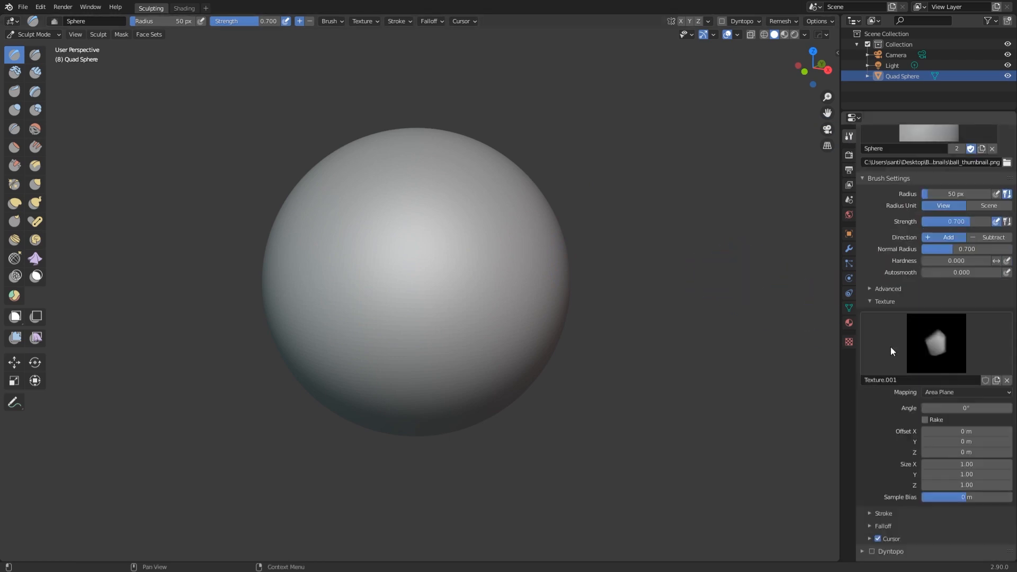
{"action": "left_click", "coordinate": [878, 467]}
{"action": "scroll", "coordinate": [890, 488], "scroll_direction": "down", "scroll_amount": 2}
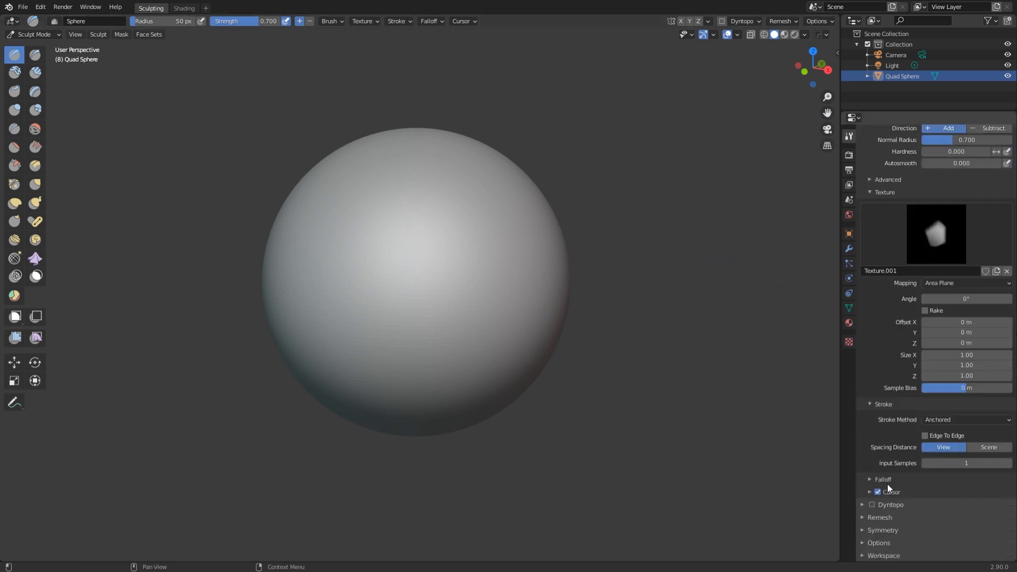
{"action": "left_click", "coordinate": [942, 421]}
{"action": "left_click", "coordinate": [946, 451]}
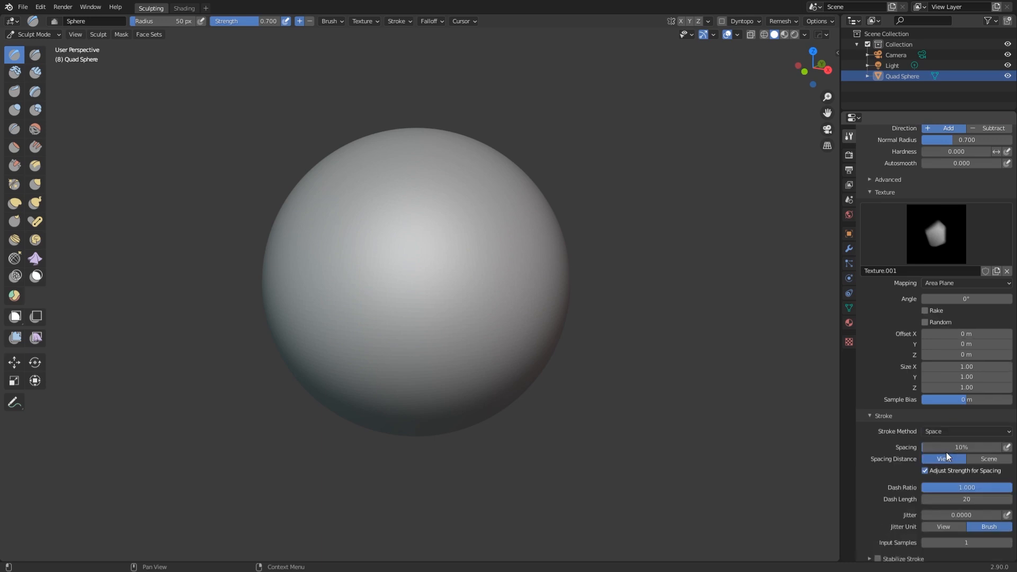
Make test strokes with the rock texture on the front of the sphere, raising the brush strength to 1.000.
{"action": "left_click_drag", "start_coordinate": [410, 249], "coordinate": [440, 225]}
{"action": "scroll", "coordinate": [443, 279], "scroll_direction": "up", "scroll_amount": 5}
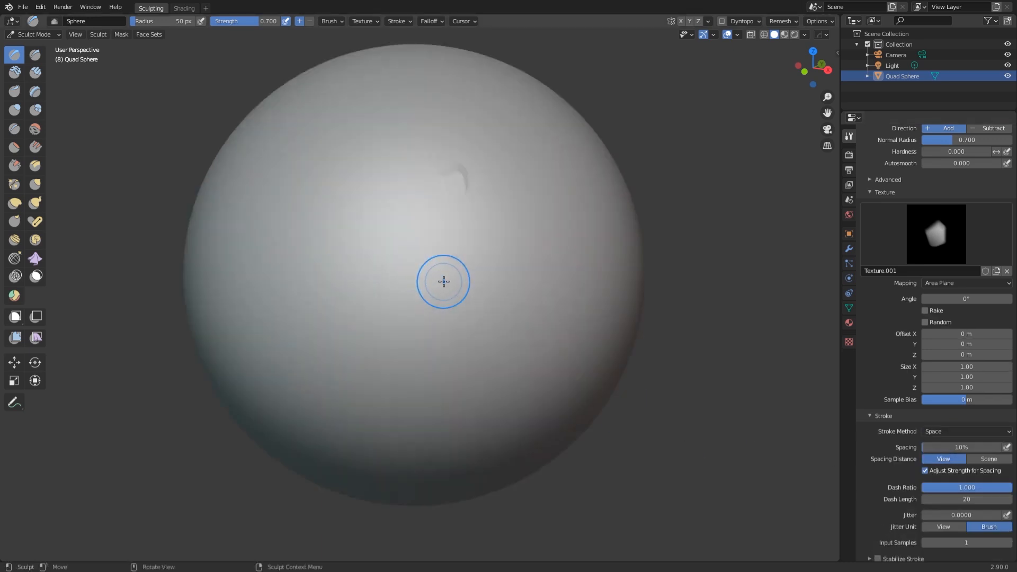
{"action": "scroll", "coordinate": [476, 249], "scroll_direction": "down", "scroll_amount": 5}
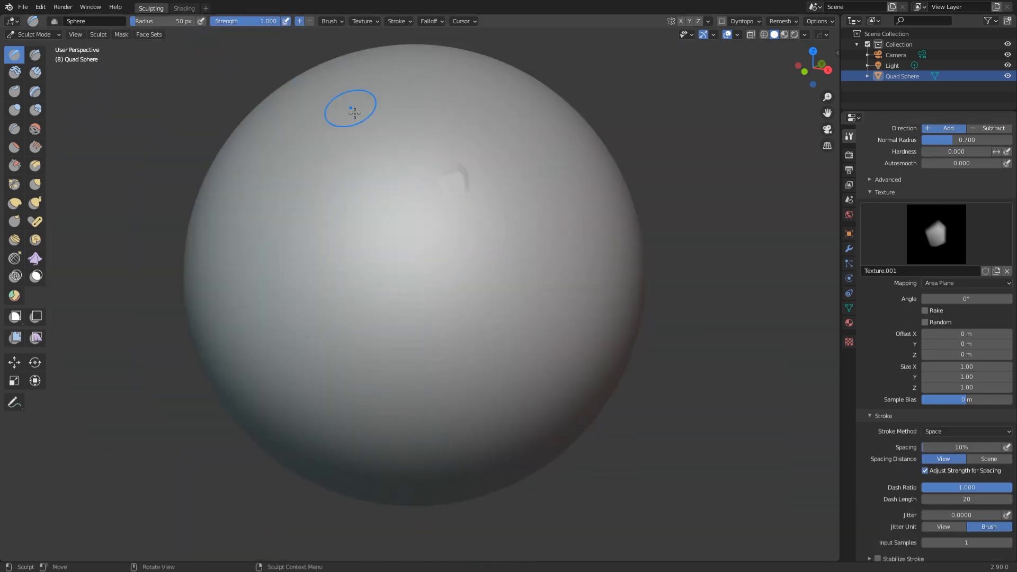
{"action": "left_click", "coordinate": [410, 189]}
{"action": "left_click", "coordinate": [418, 271]}
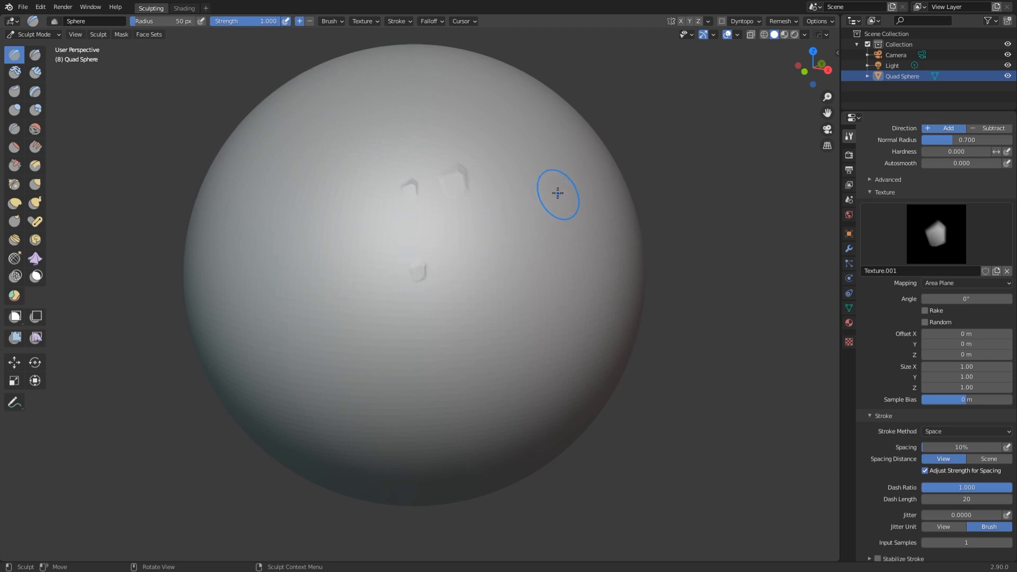
Enlarge the brush radius to 96 px and make another test stroke on the sphere.
{"action": "scroll", "coordinate": [512, 222], "scroll_direction": "down", "scroll_amount": 2}
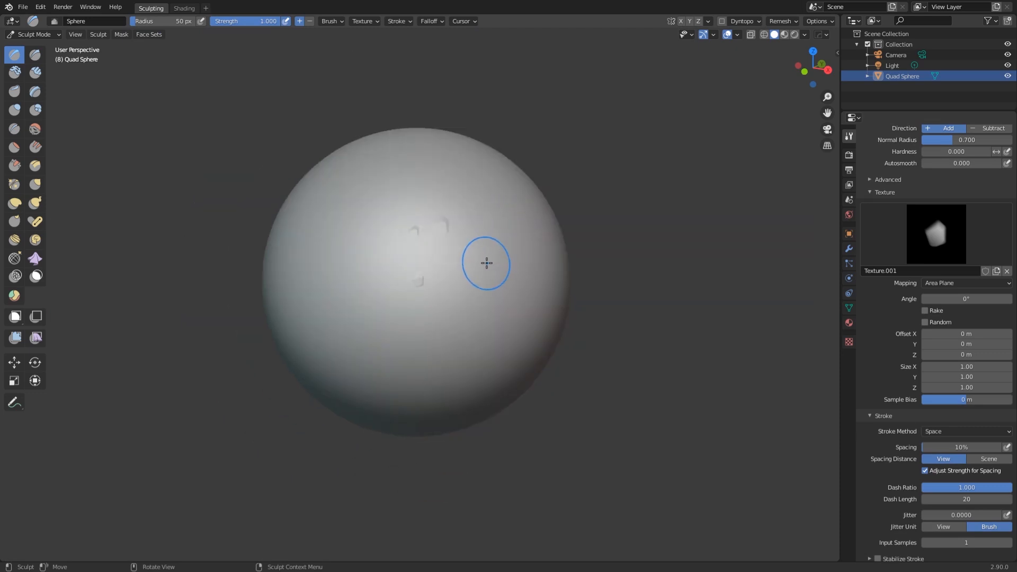
{"action": "scroll", "coordinate": [476, 276], "scroll_direction": "down", "scroll_amount": 1}
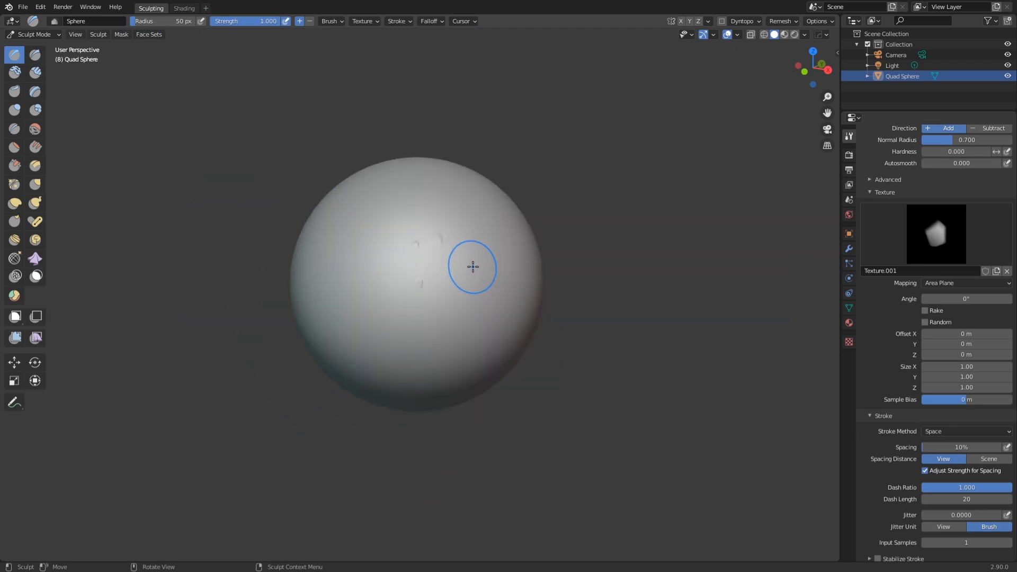
{"action": "key", "text": "f"}
{"action": "left_click", "coordinate": [499, 267]}
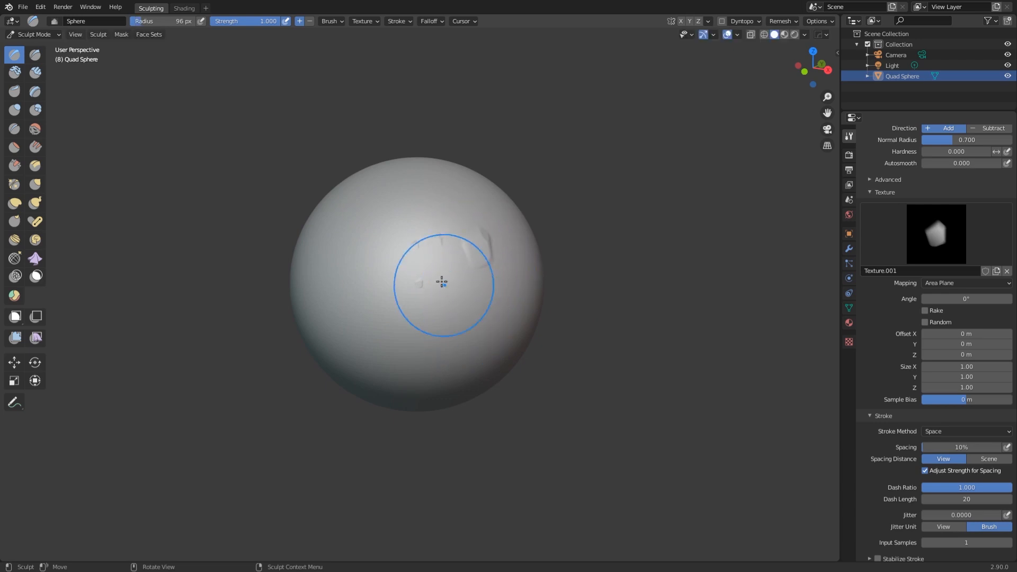
Stamp the rock texture across the front of the sphere at several zoom levels with the radius unit set to View.
{"action": "left_click", "coordinate": [396, 256]}
{"action": "scroll", "coordinate": [408, 295], "scroll_direction": "up", "scroll_amount": 5}
{"action": "left_click", "coordinate": [508, 239]}
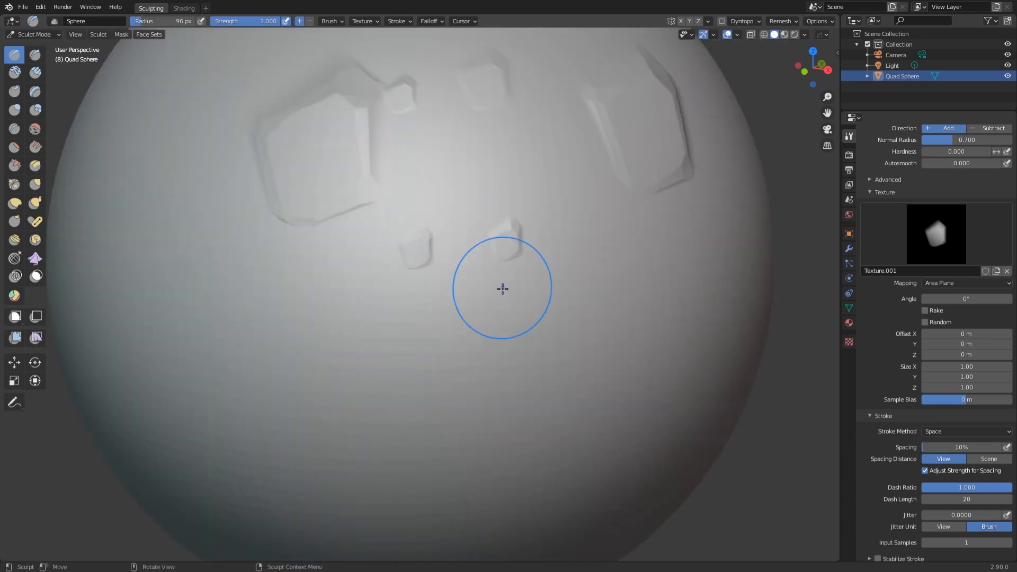
{"action": "scroll", "coordinate": [498, 290], "scroll_direction": "down", "scroll_amount": 5}
{"action": "left_click", "coordinate": [459, 191]}
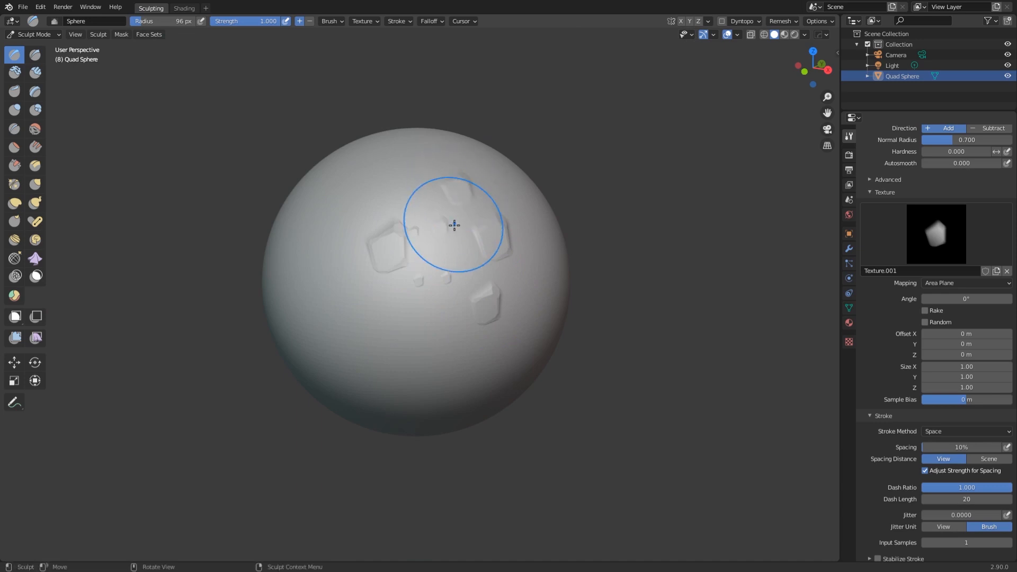
{"action": "scroll", "coordinate": [454, 226], "scroll_direction": "up", "scroll_amount": 4}
{"action": "left_click", "coordinate": [452, 188]}
{"action": "scroll", "coordinate": [454, 206], "scroll_direction": "down", "scroll_amount": 2}
{"action": "left_click", "coordinate": [397, 290]}
{"action": "scroll", "coordinate": [375, 317], "scroll_direction": "down", "scroll_amount": 3}
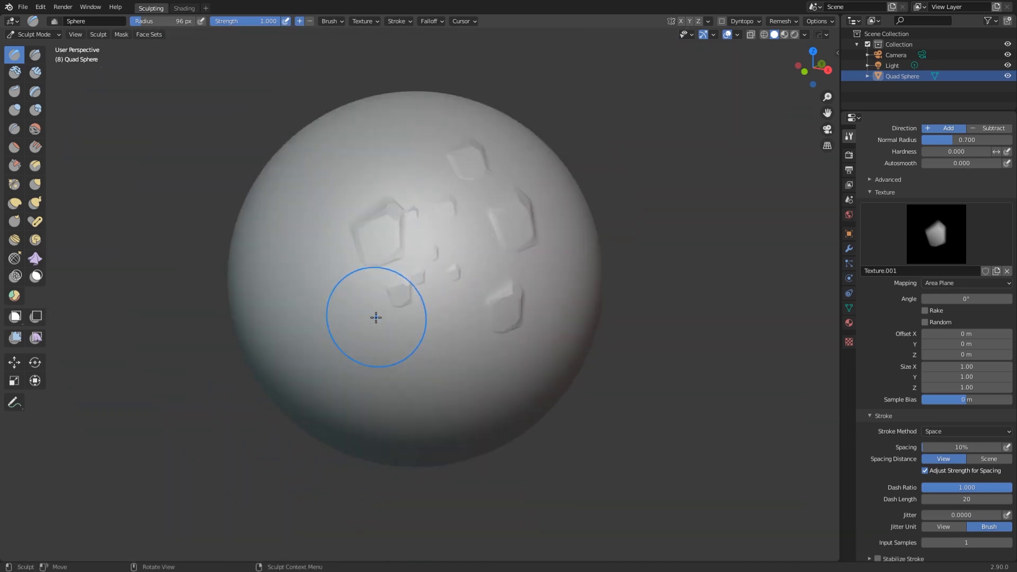
{"action": "left_click", "coordinate": [363, 309]}
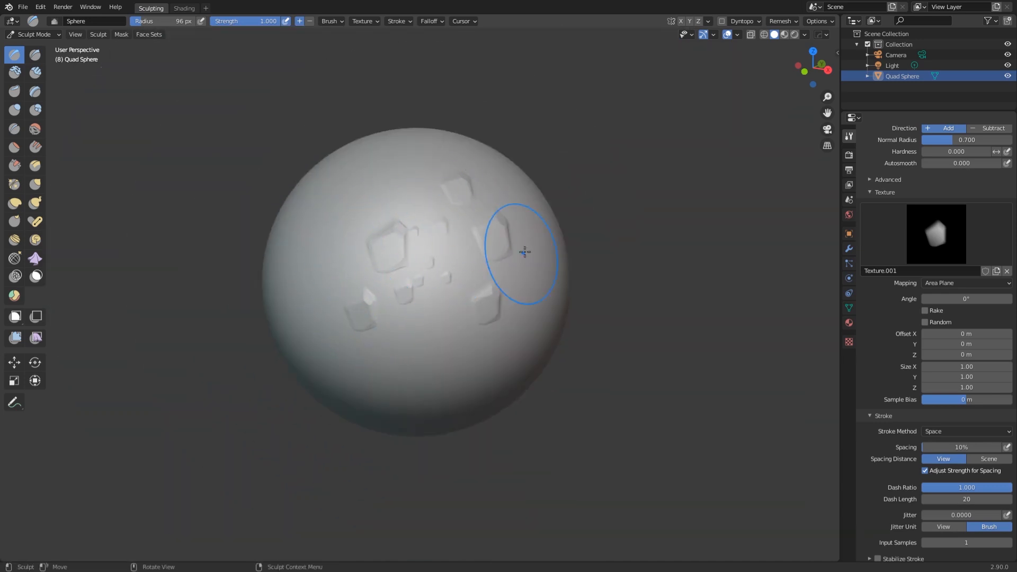
Switch the brush's radius unit to Scene.
{"action": "scroll", "coordinate": [889, 352], "scroll_direction": "up", "scroll_amount": 6}
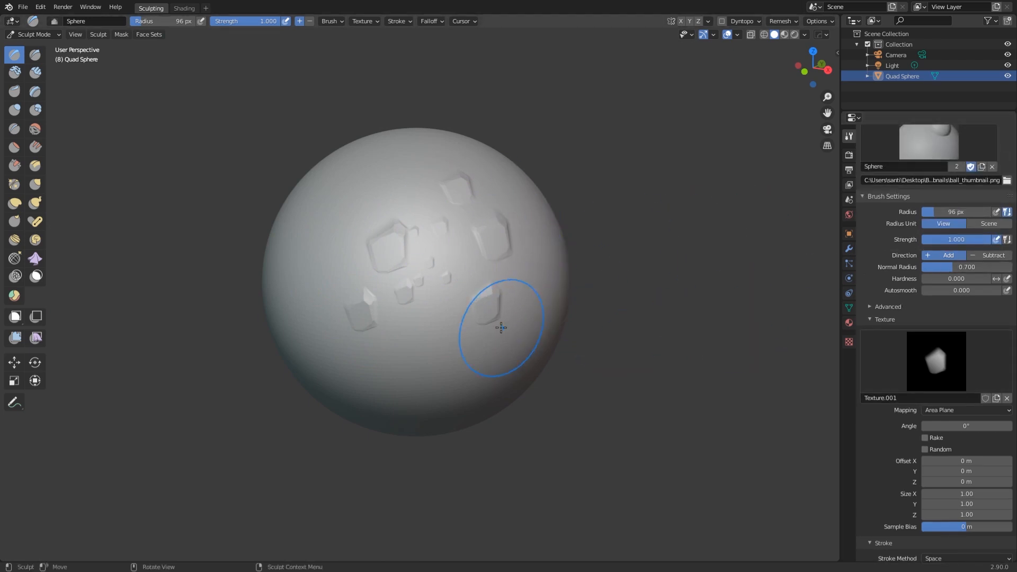
{"action": "scroll", "coordinate": [488, 314], "scroll_direction": "up", "scroll_amount": 6}
{"action": "scroll", "coordinate": [488, 315], "scroll_direction": "down", "scroll_amount": 8}
{"action": "scroll", "coordinate": [465, 311], "scroll_direction": "up", "scroll_amount": 4}
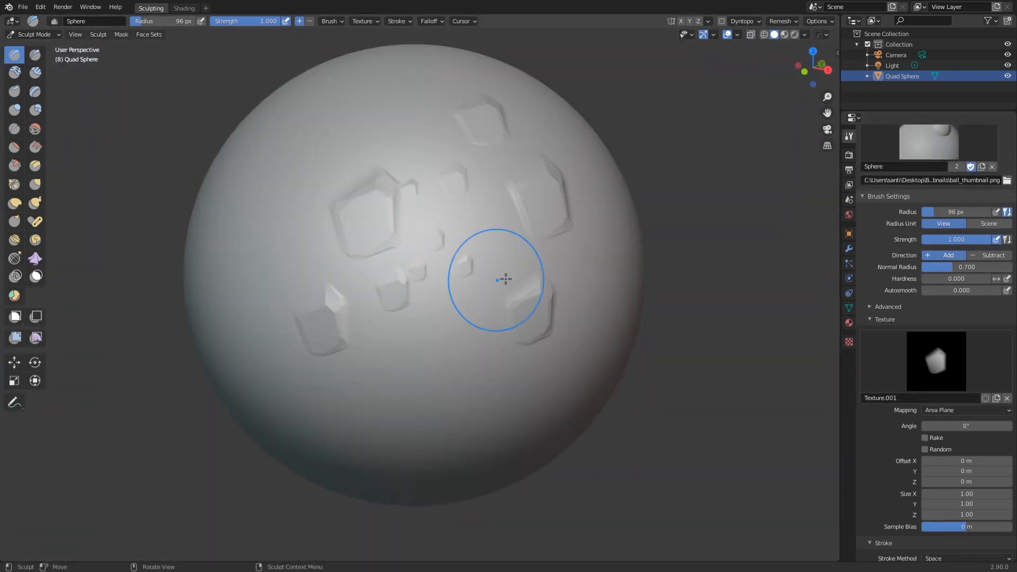
{"action": "left_click", "coordinate": [989, 223]}
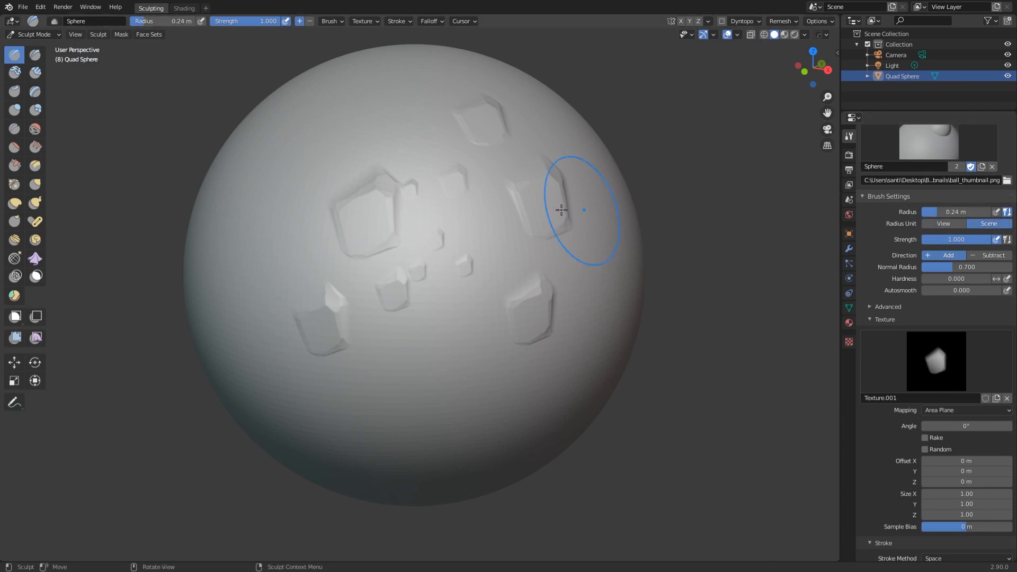
Stamp the rock texture on a smooth side of the sphere at different zoom levels using the Scene radius unit.
{"action": "scroll", "coordinate": [474, 250], "scroll_direction": "down", "scroll_amount": 1}
{"action": "scroll", "coordinate": [495, 241], "scroll_direction": "up", "scroll_amount": 1}
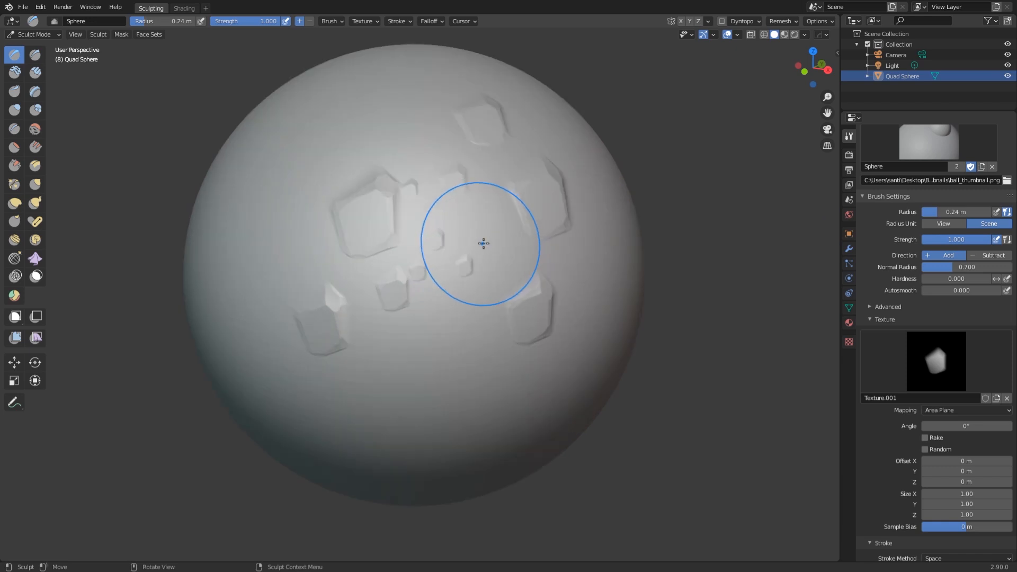
{"action": "middle_click_drag", "start_coordinate": [398, 328], "coordinate": [495, 322]}
{"action": "left_click_drag", "start_coordinate": [424, 236], "coordinate": [464, 279]}
{"action": "scroll", "coordinate": [461, 281], "scroll_direction": "down", "scroll_amount": 3}
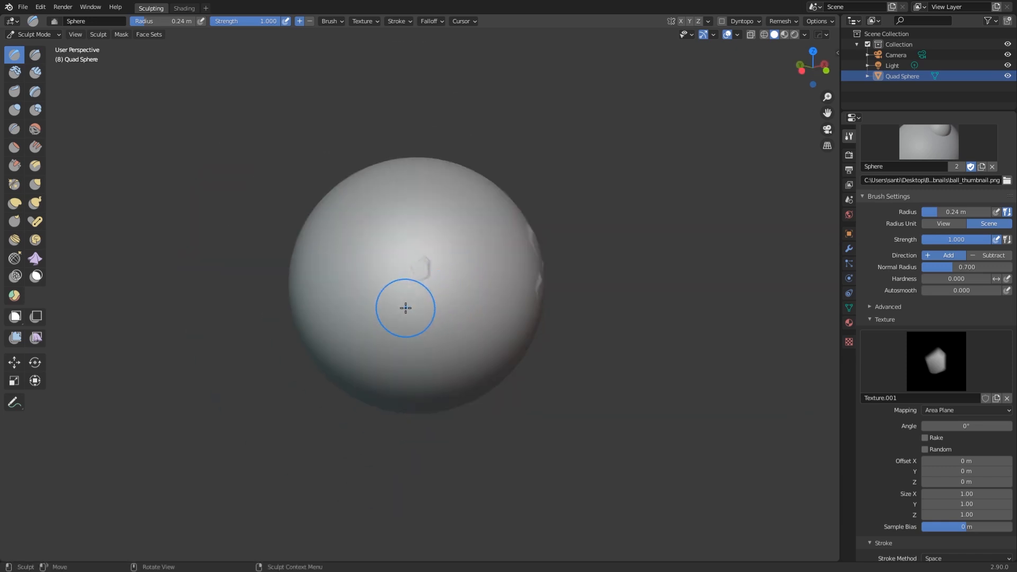
{"action": "left_click", "coordinate": [386, 256]}
{"action": "scroll", "coordinate": [447, 271], "scroll_direction": "up", "scroll_amount": 6}
{"action": "scroll", "coordinate": [447, 270], "scroll_direction": "down", "scroll_amount": 4}
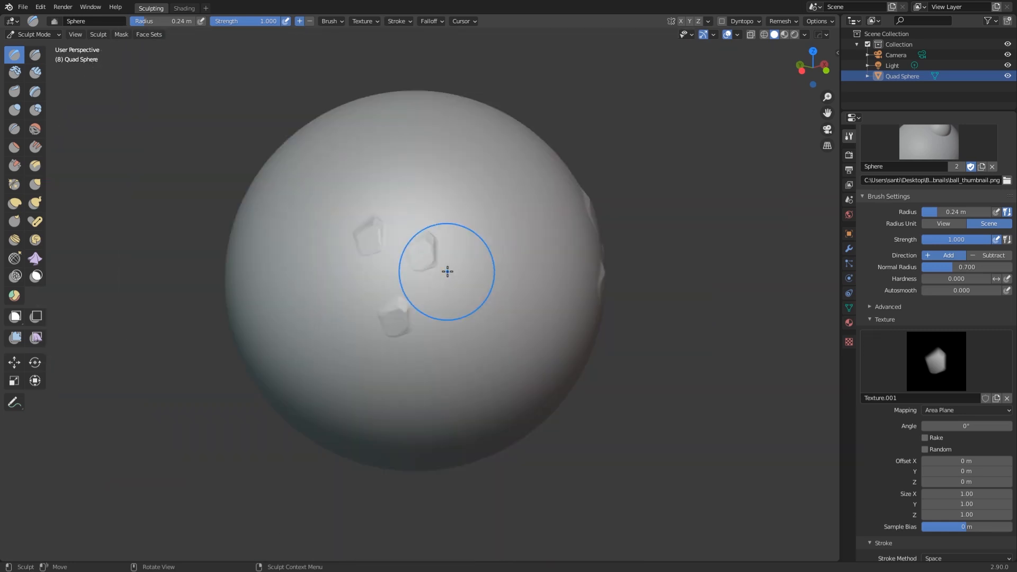
{"action": "left_click", "coordinate": [465, 301]}
{"action": "left_click", "coordinate": [474, 220]}
{"action": "left_click", "coordinate": [404, 170]}
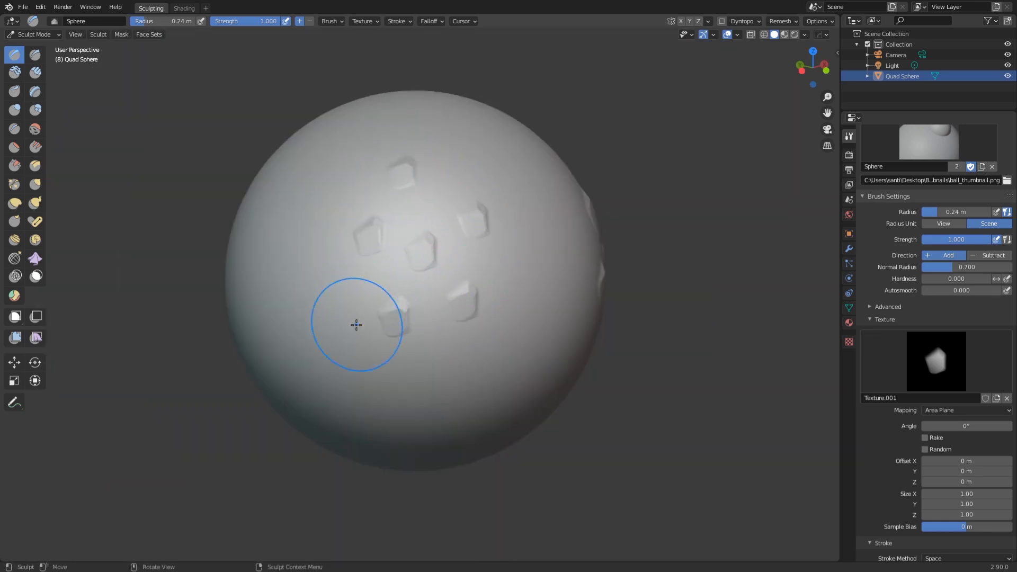
Switch the brush's radius unit back to View.
{"action": "mouse_move", "coordinate": [354, 324]}
{"action": "middle_mouse_down"}
{"action": "mouse_move", "coordinate": [360, 336]}
{"action": "mouse_move", "coordinate": [379, 336]}
{"action": "mouse_move", "coordinate": [465, 282]}
{"action": "middle_mouse_up"}
{"action": "left_click", "coordinate": [943, 224]}
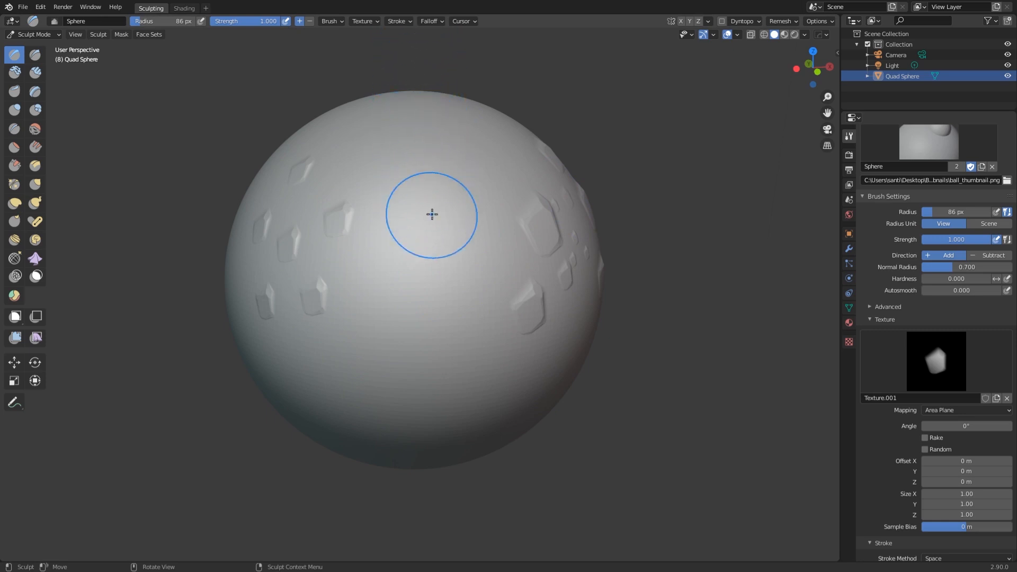
{"action": "scroll", "coordinate": [882, 257], "scroll_direction": "up", "scroll_amount": 2}
{"action": "scroll", "coordinate": [882, 253], "scroll_direction": "up", "scroll_amount": 2}
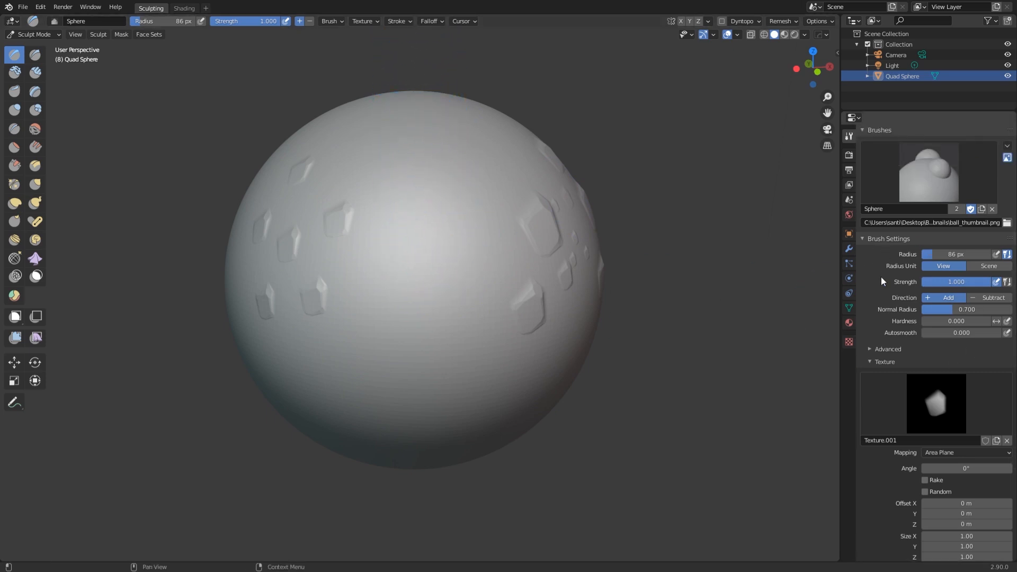
Set the brush direction to Subtract and carve a short test stroke into a smooth area of the sphere.
{"action": "middle_click_drag", "start_coordinate": [420, 232], "coordinate": [424, 235]}
{"action": "scroll", "coordinate": [423, 234], "scroll_direction": "up", "scroll_amount": 2}
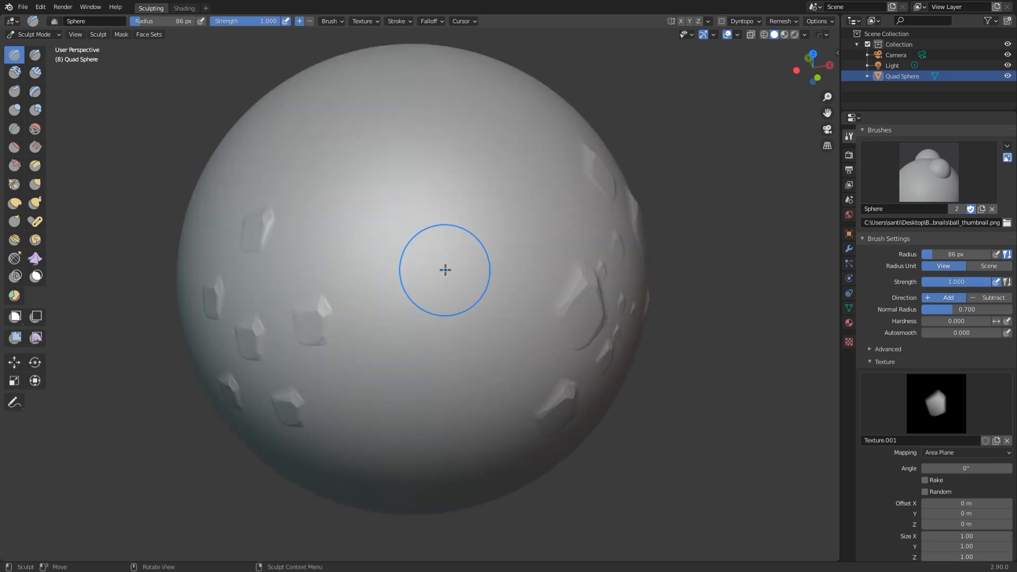
{"action": "middle_click_drag", "start_coordinate": [445, 268], "coordinate": [436, 226]}
{"action": "scroll", "coordinate": [438, 256], "scroll_direction": "down", "scroll_amount": 3}
{"action": "scroll", "coordinate": [436, 227], "scroll_direction": "up", "scroll_amount": 4}
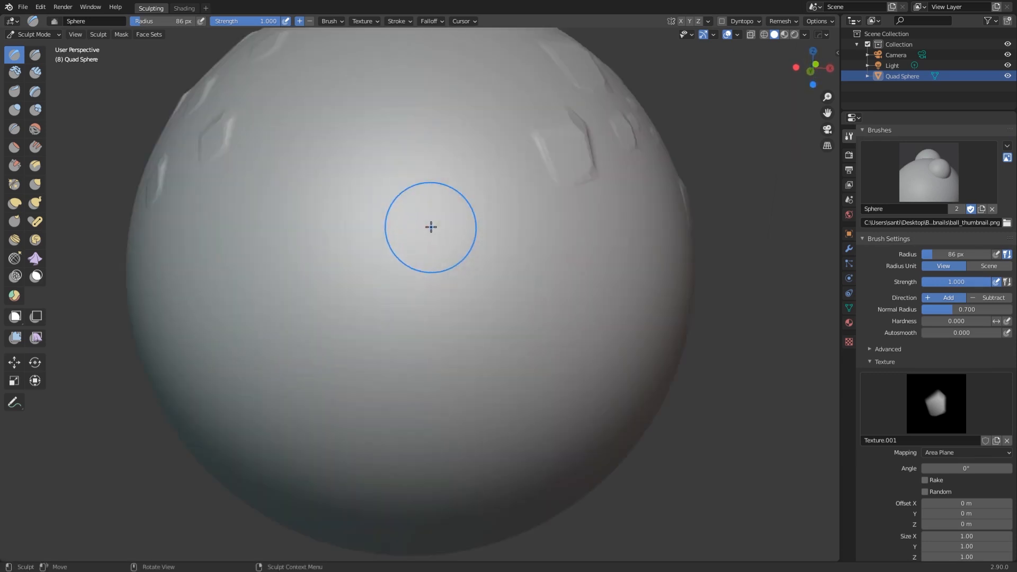
{"action": "middle_click_drag", "start_coordinate": [431, 182], "coordinate": [439, 199]}
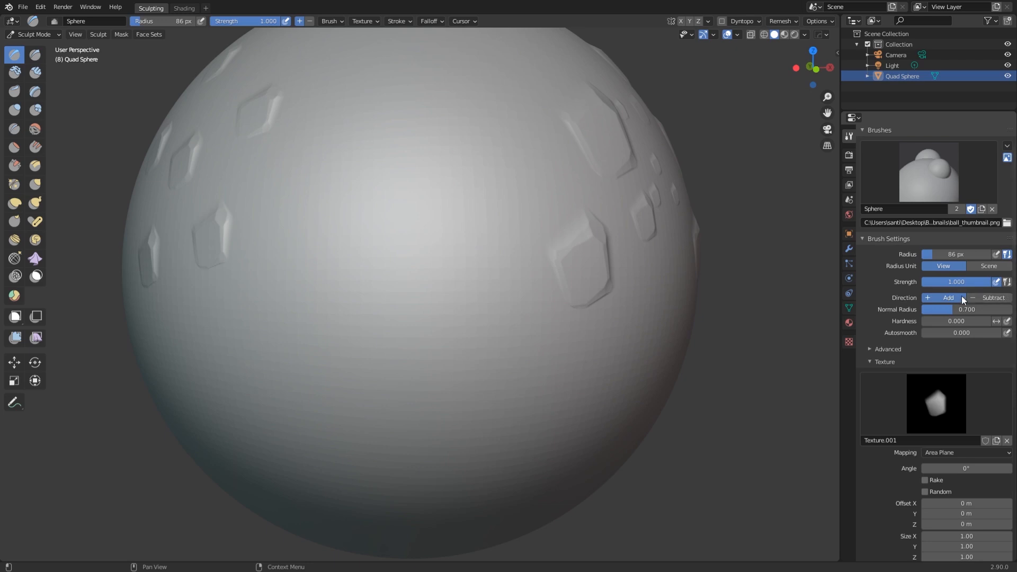
{"action": "left_click", "coordinate": [981, 298]}
{"action": "left_click_drag", "start_coordinate": [430, 130], "coordinate": [454, 192]}
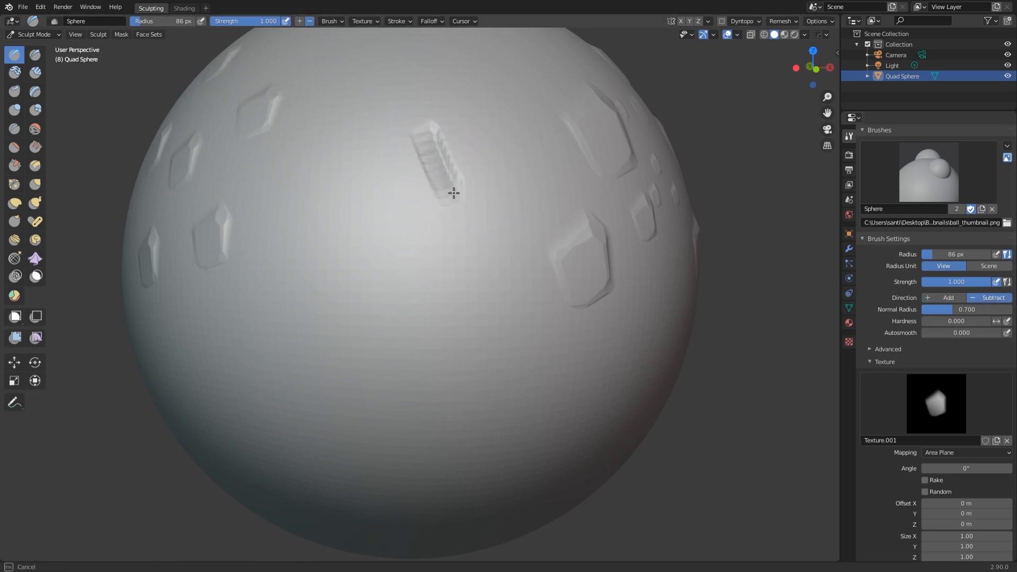
Make more test strokes on smooth areas of the sphere with the direction on Add and the Area Plane mapping.
{"action": "mouse_move", "coordinate": [377, 228]}
{"action": "middle_mouse_down"}
{"action": "mouse_move", "coordinate": [470, 234]}
{"action": "mouse_move", "coordinate": [459, 245]}
{"action": "mouse_move", "coordinate": [456, 227]}
{"action": "middle_mouse_up"}
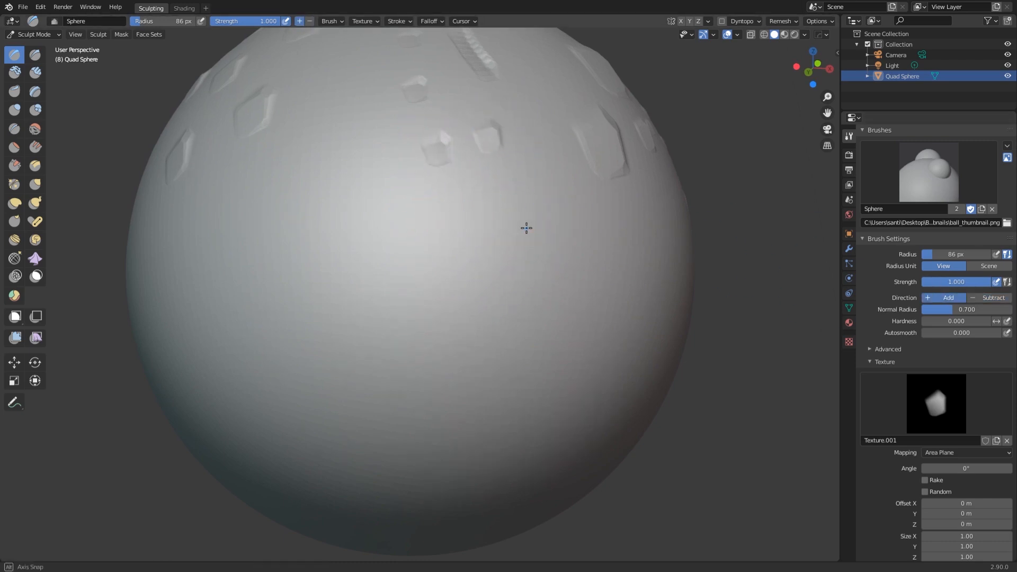
{"action": "middle_click_drag", "start_coordinate": [527, 227], "coordinate": [460, 145]}
{"action": "middle_click_drag", "start_coordinate": [551, 335], "coordinate": [546, 289]}
{"action": "scroll", "coordinate": [885, 277], "scroll_direction": "down", "scroll_amount": 11}
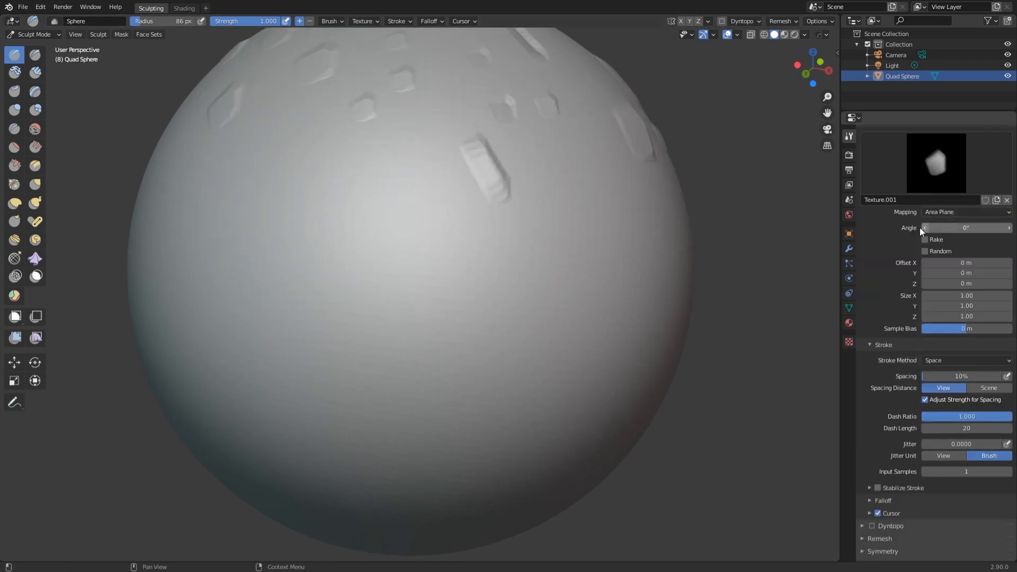
{"action": "scroll", "coordinate": [890, 244], "scroll_direction": "up", "scroll_amount": 1}
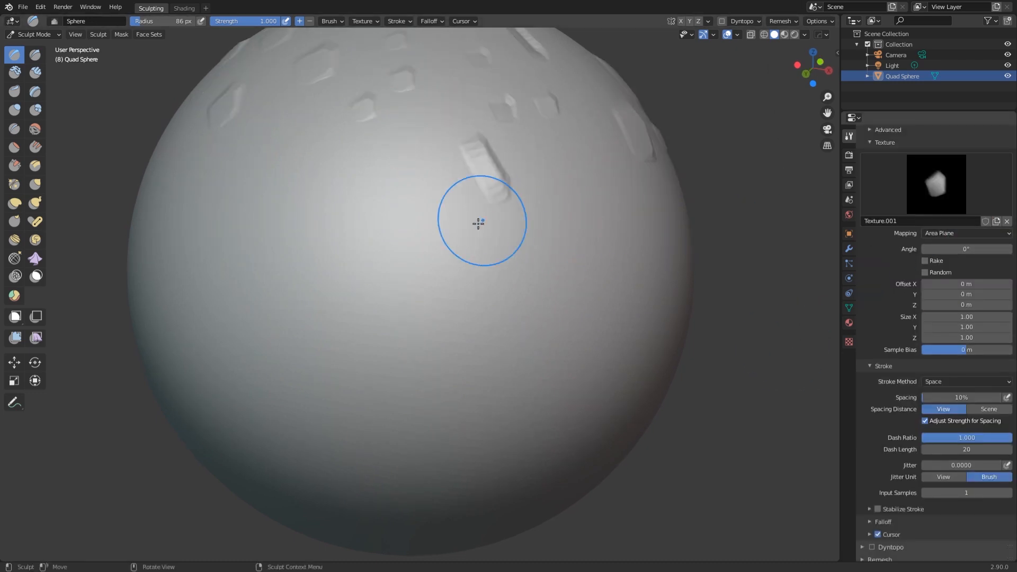
{"action": "middle_click_drag", "start_coordinate": [438, 279], "coordinate": [471, 211]}
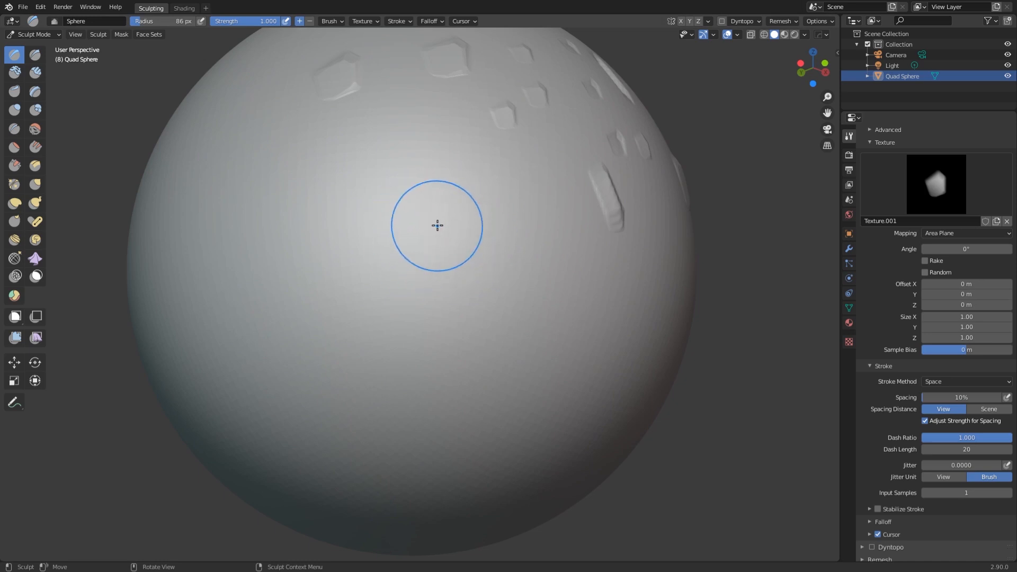
{"action": "mouse_move", "coordinate": [510, 261]}
{"action": "middle_mouse_down"}
{"action": "mouse_move", "coordinate": [538, 262]}
{"action": "mouse_move", "coordinate": [507, 262]}
{"action": "mouse_move", "coordinate": [518, 261]}
{"action": "middle_mouse_up"}
{"action": "mouse_move", "coordinate": [408, 254]}
{"action": "middle_mouse_down"}
{"action": "mouse_move", "coordinate": [477, 249]}
{"action": "mouse_move", "coordinate": [472, 229]}
{"action": "middle_mouse_up"}
{"action": "middle_click_drag", "start_coordinate": [510, 278], "coordinate": [484, 275]}
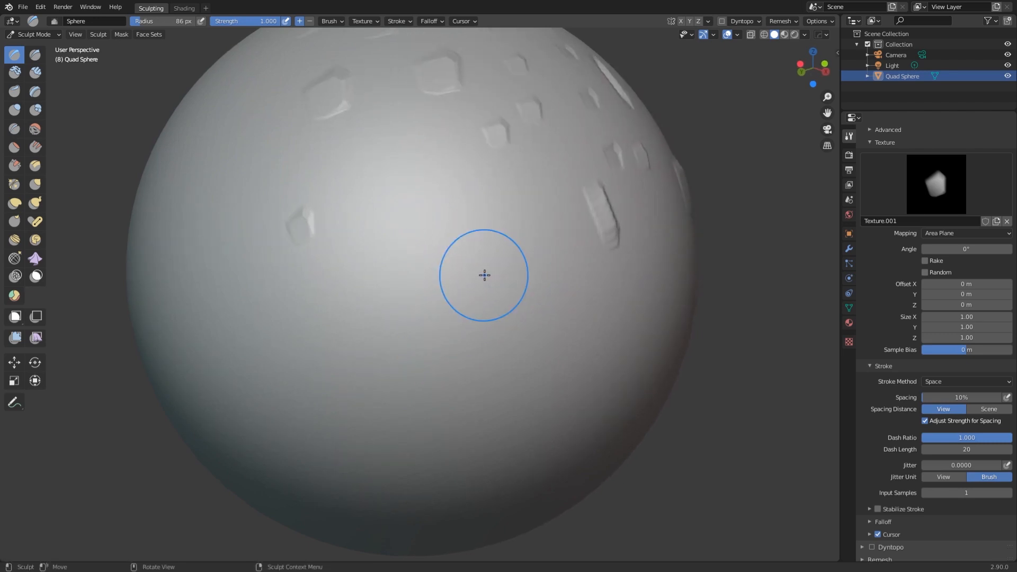
Set the texture mapping to View Plane and stamp the rock near the sphere's edge.
{"action": "left_click", "coordinate": [949, 233]}
{"action": "left_click", "coordinate": [949, 246]}
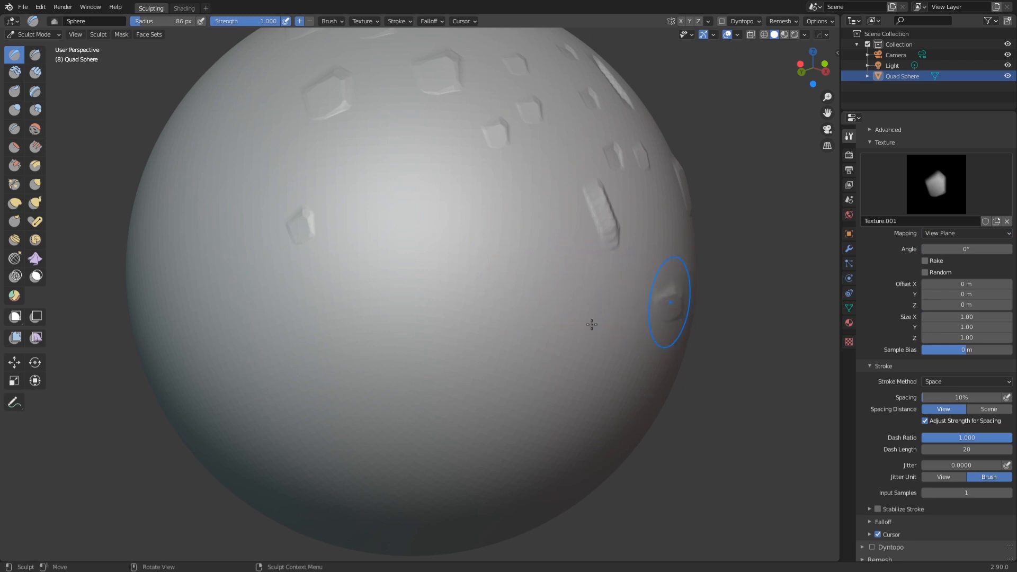
{"action": "mouse_move", "coordinate": [592, 324]}
{"action": "middle_mouse_down"}
{"action": "mouse_move", "coordinate": [518, 313]}
{"action": "mouse_move", "coordinate": [609, 325]}
{"action": "middle_mouse_up"}
Set the texture mapping to Tiled and paint long test strokes across the sphere.
{"action": "left_click", "coordinate": [954, 233]}
{"action": "left_click", "coordinate": [954, 266]}
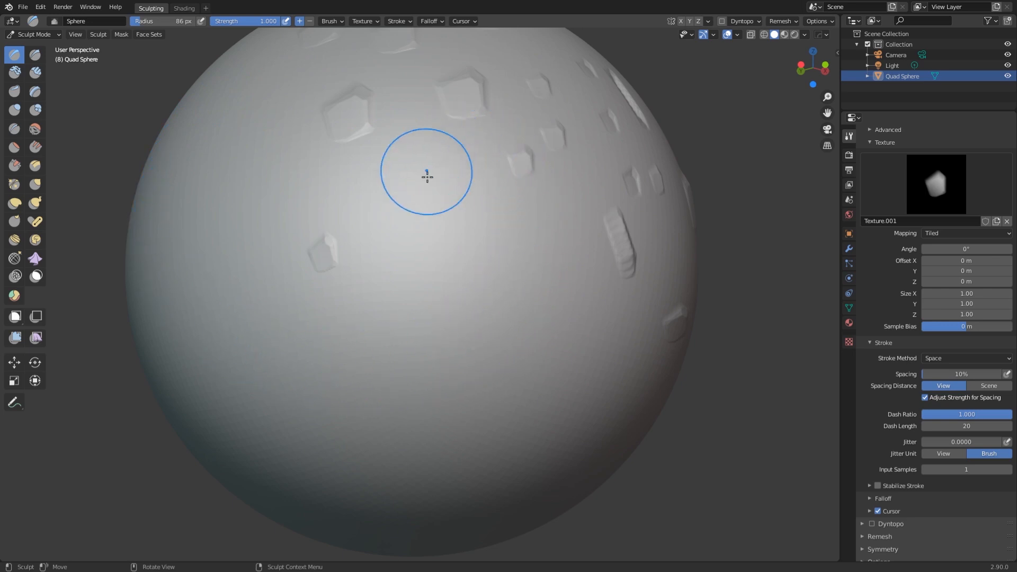
{"action": "left_click_drag", "start_coordinate": [421, 218], "coordinate": [467, 245]}
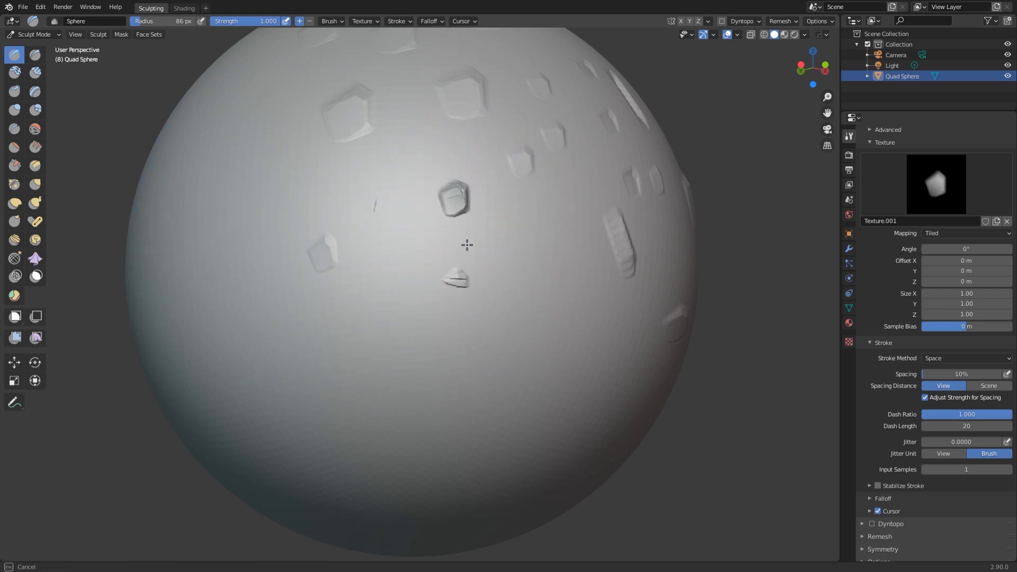
{"action": "mouse_move", "coordinate": [466, 375]}
{"action": "left_mouse_down"}
{"action": "mouse_move", "coordinate": [357, 361]}
{"action": "mouse_move", "coordinate": [374, 228]}
{"action": "mouse_move", "coordinate": [347, 164]}
{"action": "left_mouse_up"}
{"action": "mouse_move", "coordinate": [347, 164]}
{"action": "middle_mouse_down"}
{"action": "mouse_move", "coordinate": [341, 222]}
{"action": "mouse_move", "coordinate": [486, 211]}
{"action": "middle_mouse_up"}
{"action": "mouse_move", "coordinate": [485, 211]}
{"action": "left_mouse_down"}
{"action": "mouse_move", "coordinate": [425, 281]}
{"action": "mouse_move", "coordinate": [393, 145]}
{"action": "mouse_move", "coordinate": [431, 314]}
{"action": "left_mouse_up"}
{"action": "middle_click_drag", "start_coordinate": [431, 313], "coordinate": [519, 307]}
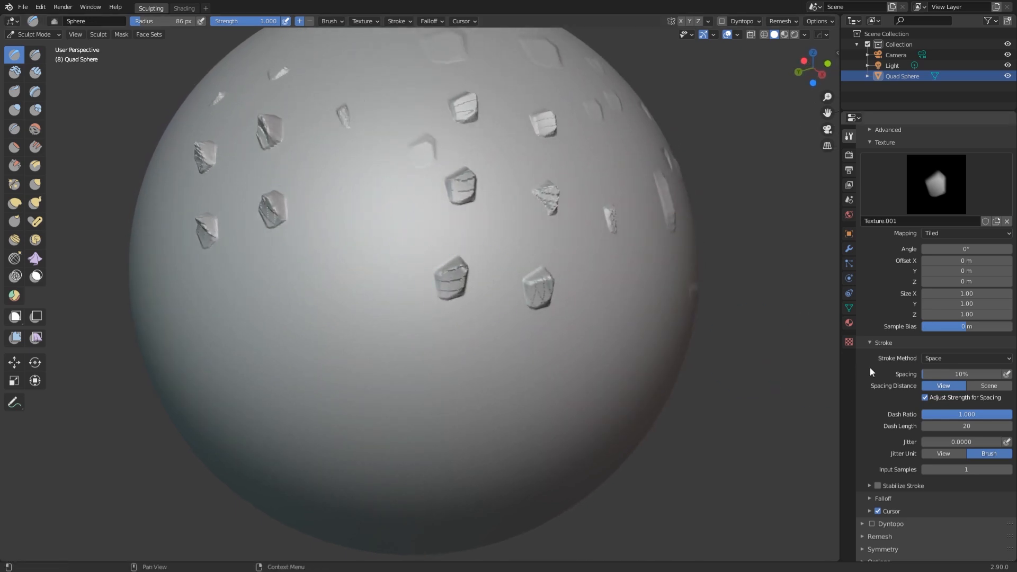
Set the stroke method to Anchored and pull one large test stroke across the sphere with the Tiled mapping.
{"action": "left_click", "coordinate": [963, 356]}
{"action": "scroll", "coordinate": [868, 402], "scroll_direction": "up", "scroll_amount": 2}
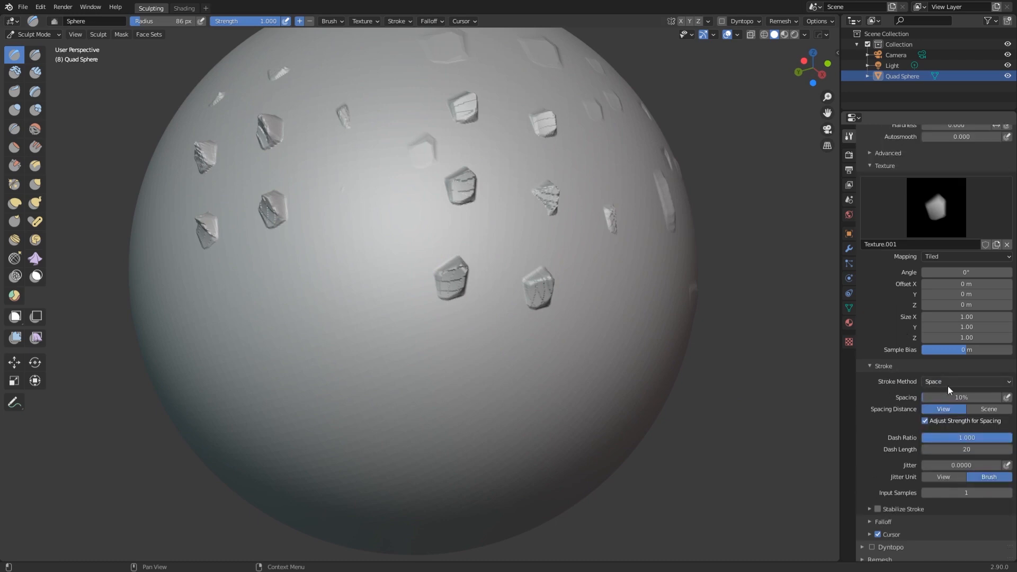
{"action": "left_click", "coordinate": [950, 383]}
{"action": "left_click", "coordinate": [936, 440]}
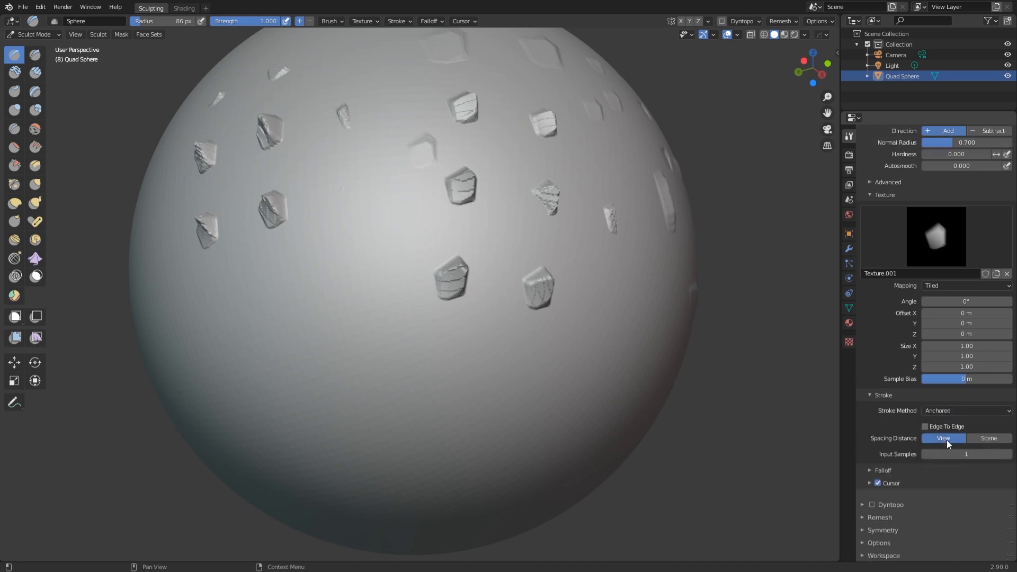
{"action": "scroll", "coordinate": [946, 440], "scroll_direction": "up", "scroll_amount": 3}
{"action": "middle_click_drag", "start_coordinate": [503, 329], "coordinate": [443, 248]}
{"action": "mouse_move", "coordinate": [443, 250]}
{"action": "left_mouse_down"}
{"action": "mouse_move", "coordinate": [504, 328]}
{"action": "mouse_move", "coordinate": [588, 376]}
{"action": "left_mouse_up"}
{"action": "mouse_move", "coordinate": [609, 375]}
{"action": "middle_mouse_down"}
{"action": "mouse_move", "coordinate": [584, 317]}
{"action": "mouse_move", "coordinate": [524, 357]}
{"action": "mouse_move", "coordinate": [558, 377]}
{"action": "middle_mouse_up"}
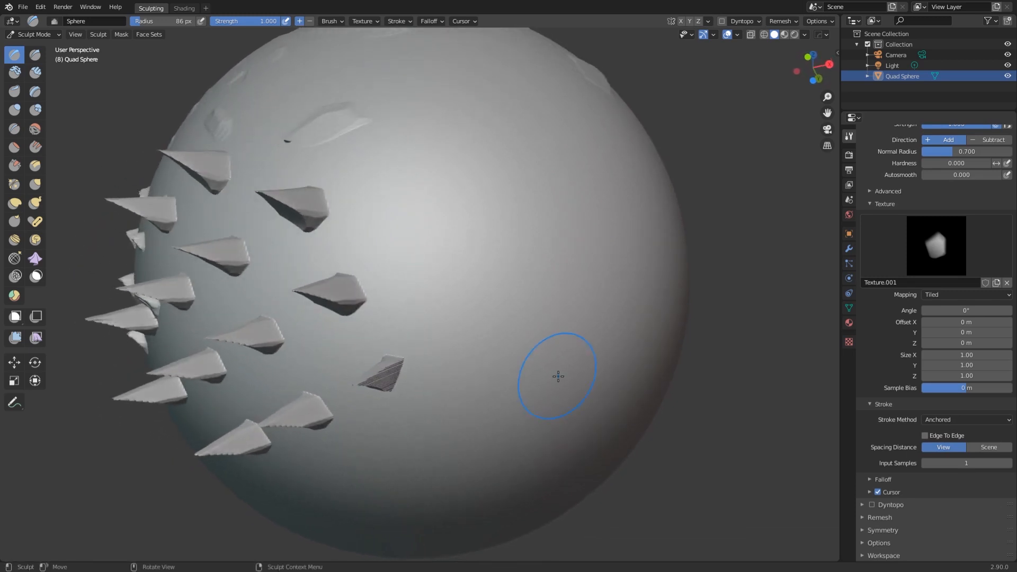
Set the stroke method to Airbrush and paint test strokes on a smooth part of the sphere.
{"action": "left_click", "coordinate": [953, 422]}
{"action": "left_click", "coordinate": [948, 465]}
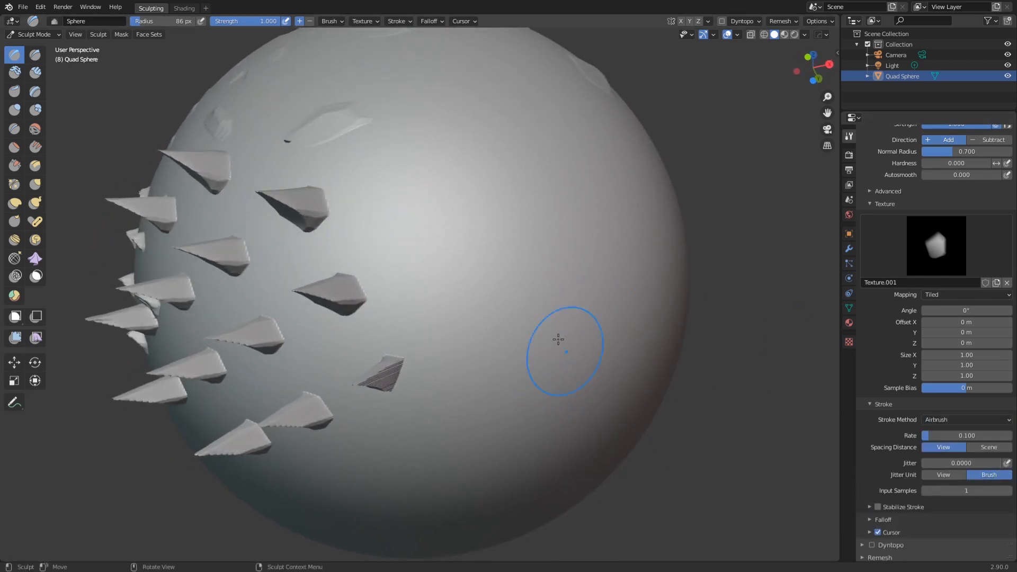
{"action": "mouse_move", "coordinate": [559, 339]}
{"action": "left_mouse_down"}
{"action": "mouse_move", "coordinate": [492, 218]}
{"action": "mouse_move", "coordinate": [564, 242]}
{"action": "left_mouse_up"}
{"action": "left_click_drag", "start_coordinate": [539, 109], "coordinate": [539, 108]}
{"action": "middle_click_drag", "start_coordinate": [539, 108], "coordinate": [631, 209]}
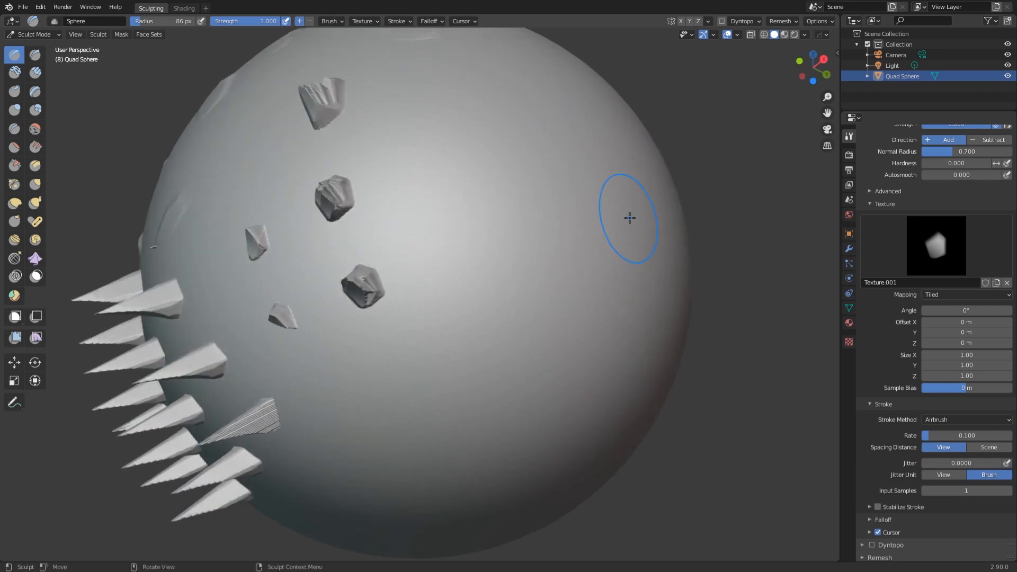
Set the stroke method to Space and the texture mapping to Random, and paint a test stroke across the sphere's smooth side.
{"action": "left_click", "coordinate": [953, 418]}
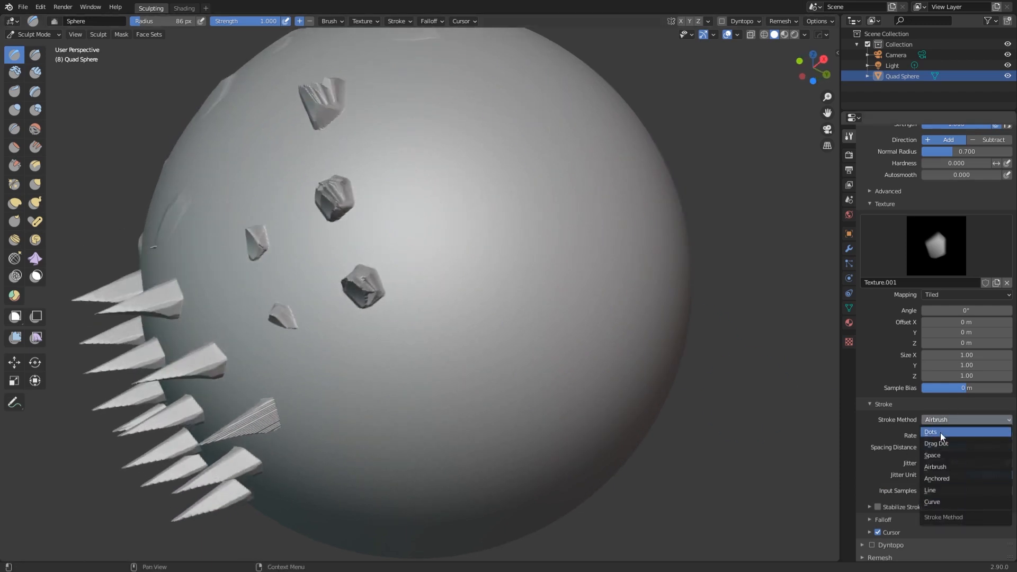
{"action": "left_click", "coordinate": [962, 294]}
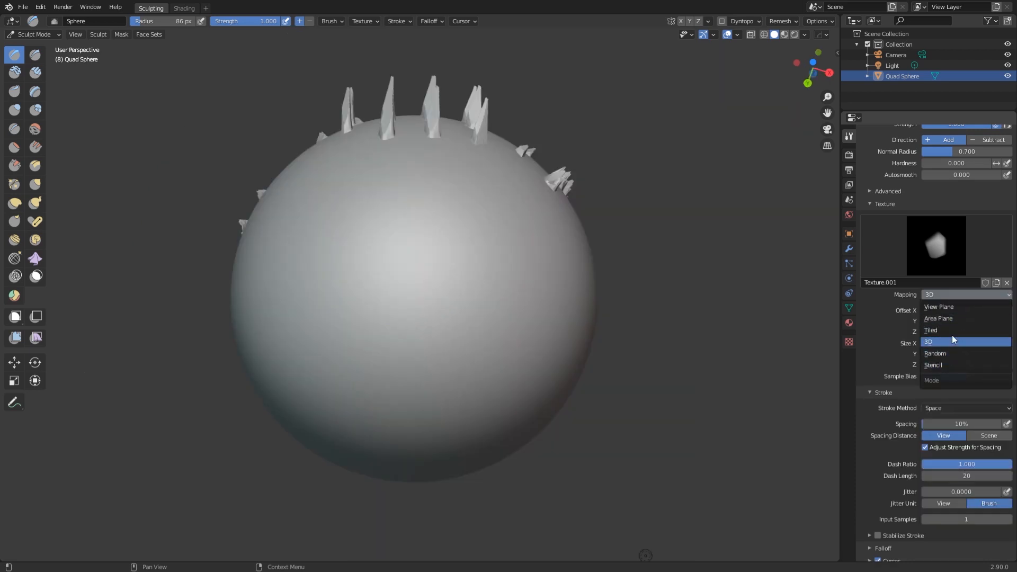
{"action": "left_click", "coordinate": [946, 353]}
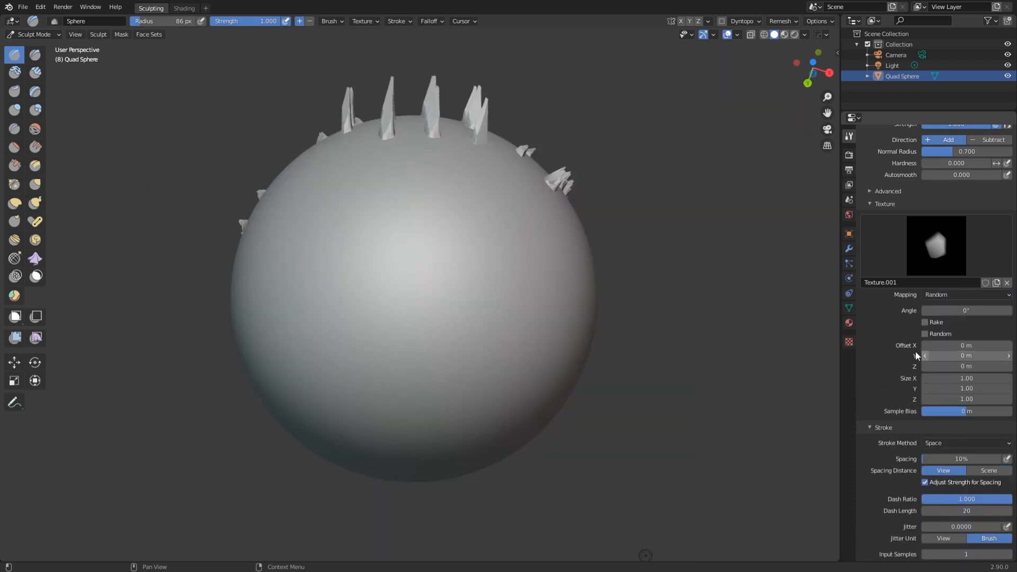
{"action": "mouse_move", "coordinate": [390, 207]}
{"action": "left_mouse_down"}
{"action": "mouse_move", "coordinate": [487, 352]}
{"action": "mouse_move", "coordinate": [313, 240]}
{"action": "left_mouse_up"}
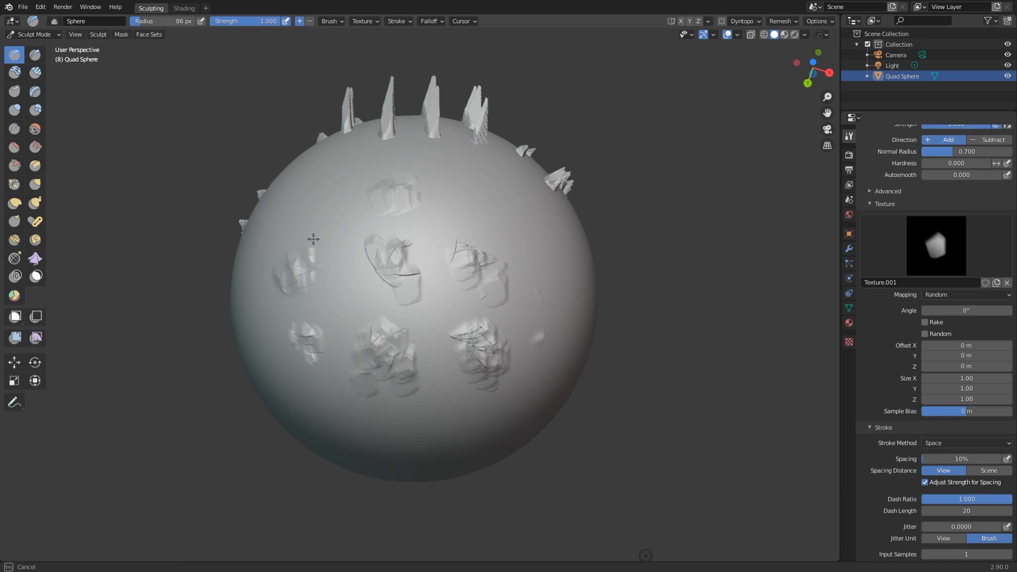
Paint more test strokes with the Random mapping and Space stroke method on a smooth part of the sphere.
{"action": "scroll", "coordinate": [531, 288], "scroll_direction": "up", "scroll_amount": 2}
{"action": "mouse_move", "coordinate": [531, 288]}
{"action": "middle_mouse_down"}
{"action": "mouse_move", "coordinate": [504, 293]}
{"action": "mouse_move", "coordinate": [514, 237]}
{"action": "mouse_move", "coordinate": [479, 208]}
{"action": "middle_mouse_up"}
{"action": "middle_click_drag", "start_coordinate": [447, 132], "coordinate": [494, 170]}
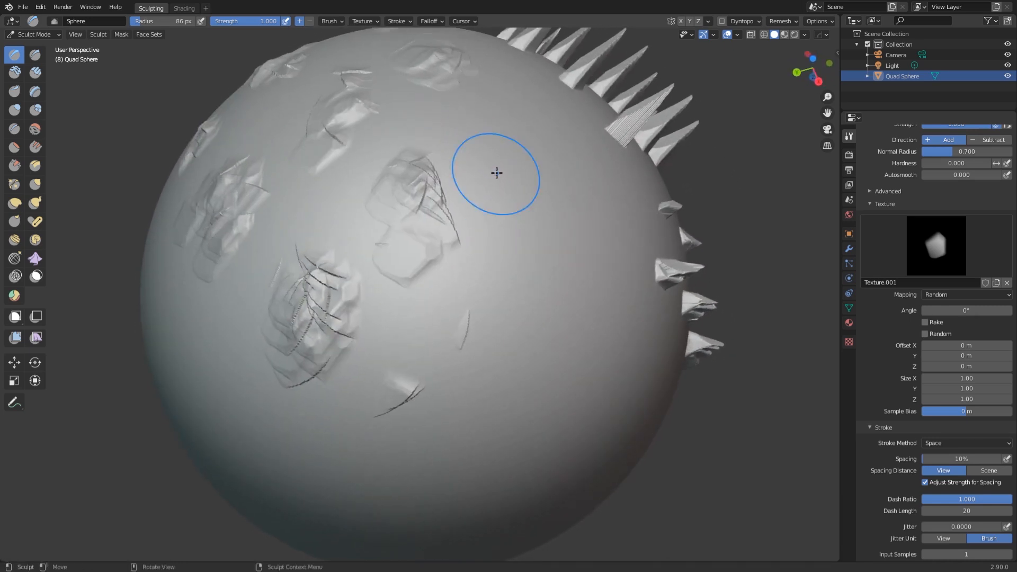
{"action": "mouse_move", "coordinate": [487, 159]}
{"action": "left_mouse_down"}
{"action": "mouse_move", "coordinate": [520, 177]}
{"action": "mouse_move", "coordinate": [554, 232]}
{"action": "left_mouse_up"}
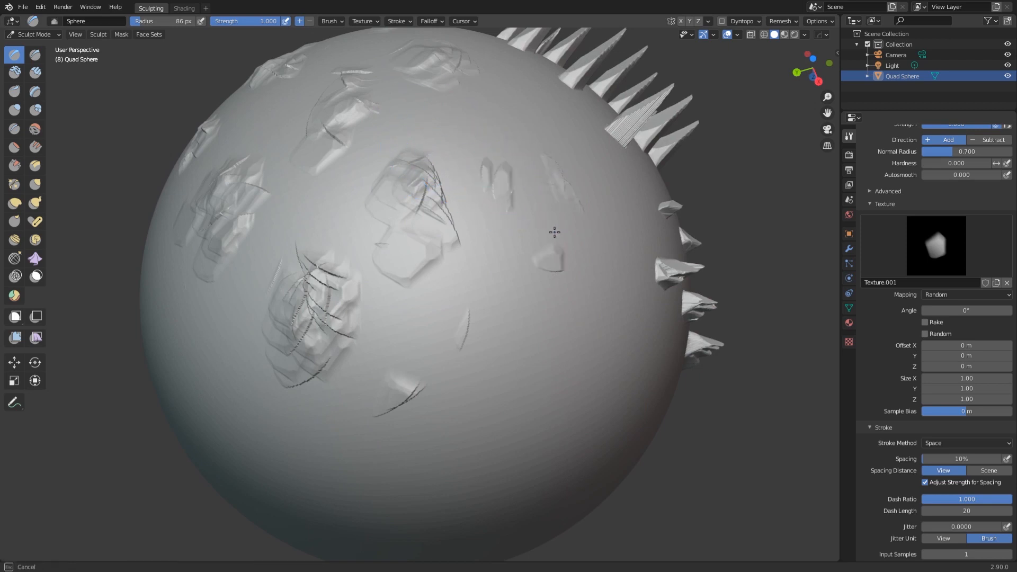
{"action": "left_click_drag", "start_coordinate": [507, 145], "coordinate": [475, 132]}
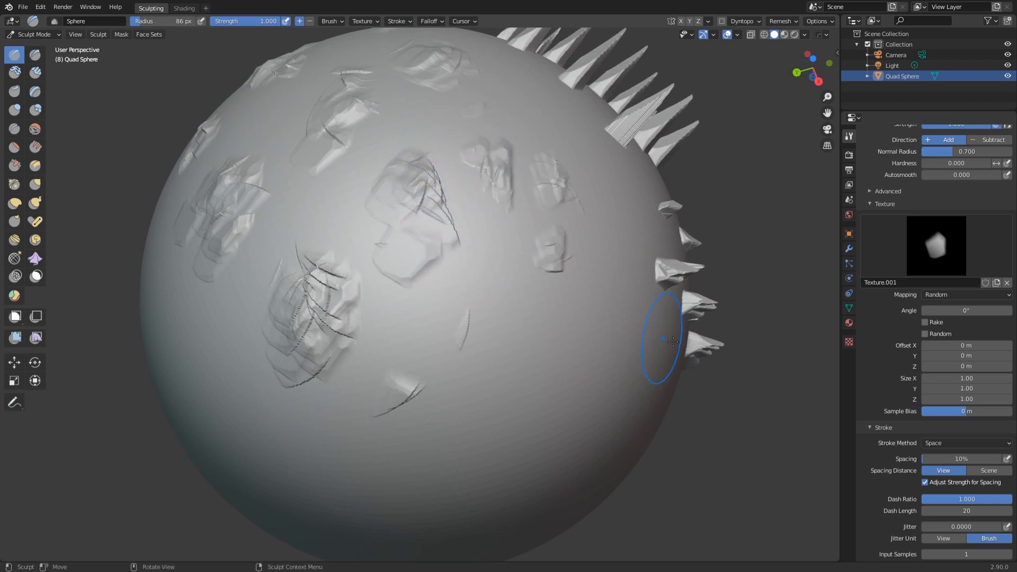
Set the brush falloff curve to Smooth and paint test strokes on a clear area of the sphere.
{"action": "scroll", "coordinate": [902, 386], "scroll_direction": "down", "scroll_amount": 5}
{"action": "left_click", "coordinate": [874, 481]}
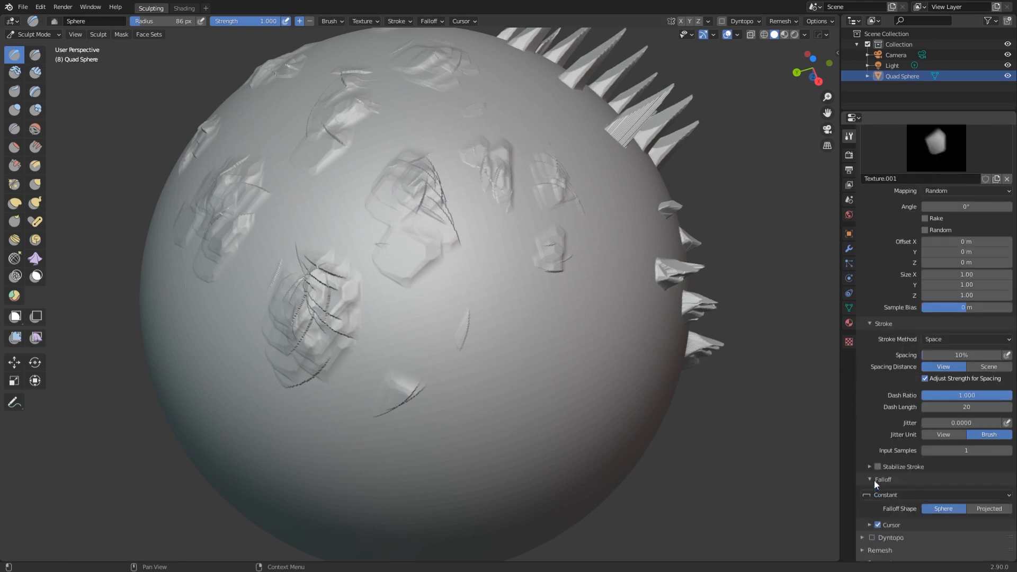
{"action": "left_click", "coordinate": [894, 493]}
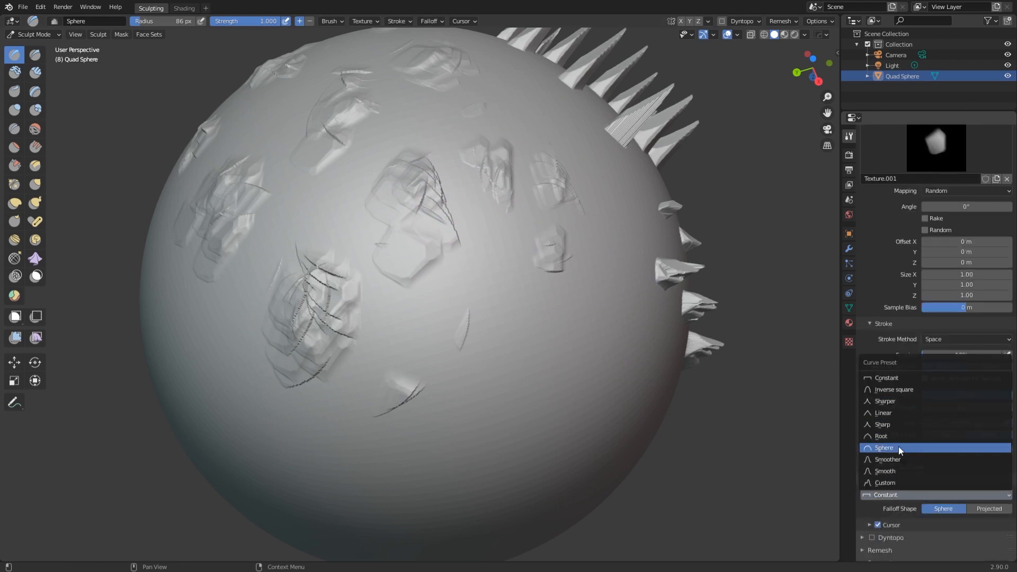
{"action": "left_click", "coordinate": [900, 471]}
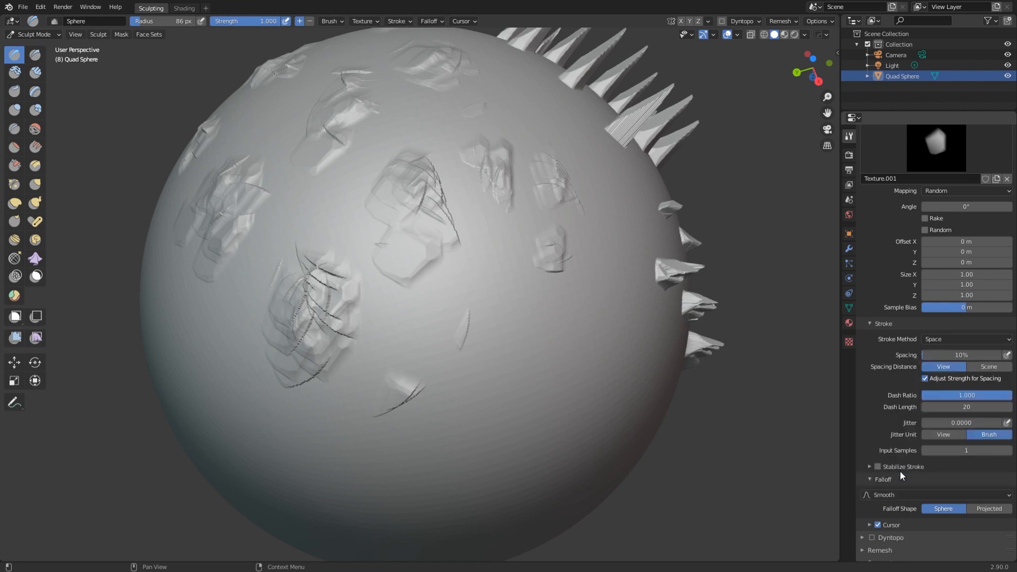
{"action": "mouse_move", "coordinate": [609, 317]}
{"action": "middle_mouse_down"}
{"action": "mouse_move", "coordinate": [531, 305]}
{"action": "mouse_move", "coordinate": [483, 187]}
{"action": "middle_mouse_up"}
{"action": "mouse_move", "coordinate": [484, 187]}
{"action": "left_mouse_down"}
{"action": "mouse_move", "coordinate": [493, 317]}
{"action": "mouse_move", "coordinate": [371, 218]}
{"action": "mouse_move", "coordinate": [542, 244]}
{"action": "mouse_move", "coordinate": [411, 397]}
{"action": "mouse_move", "coordinate": [370, 191]}
{"action": "left_mouse_up"}
{"action": "left_click_drag", "start_coordinate": [370, 191], "coordinate": [416, 254]}
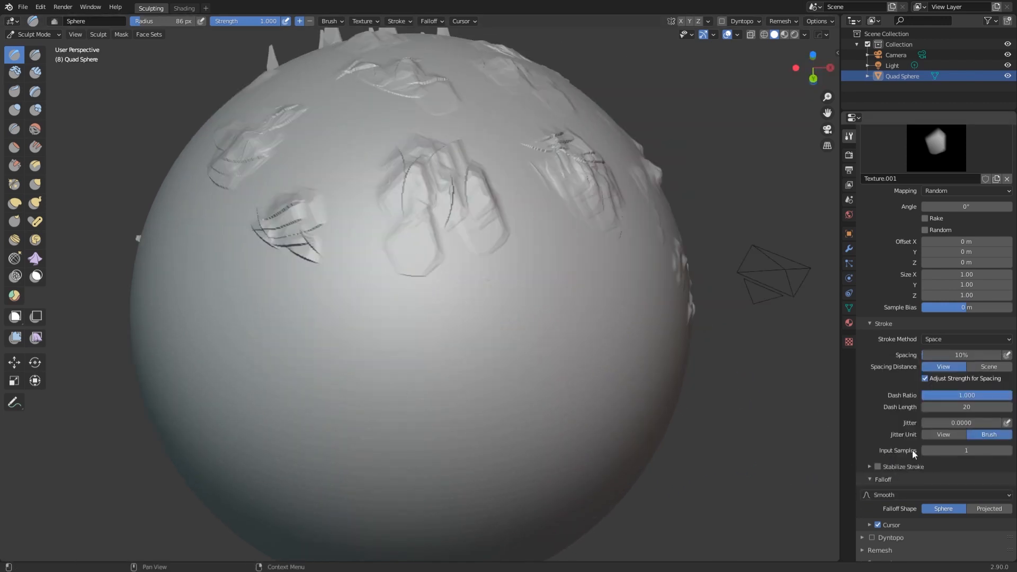
Set the stroke method to Curve and sculpt along a three-point paint curve arching across the sphere.
{"action": "left_click", "coordinate": [959, 340]}
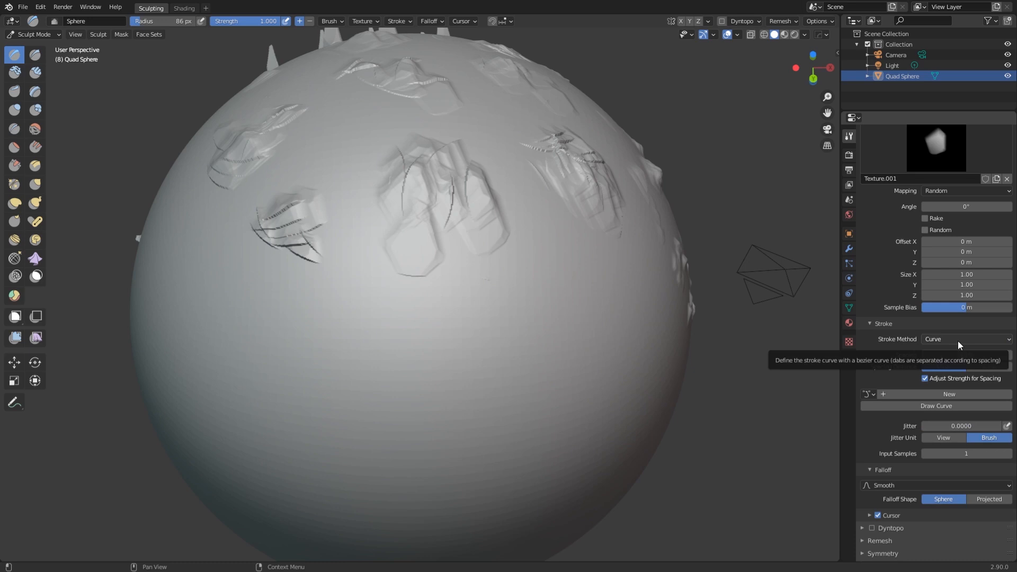
{"action": "mouse_move", "coordinate": [628, 315]}
{"action": "middle_mouse_down"}
{"action": "mouse_move", "coordinate": [528, 323]}
{"action": "mouse_move", "coordinate": [525, 298]}
{"action": "middle_mouse_up"}
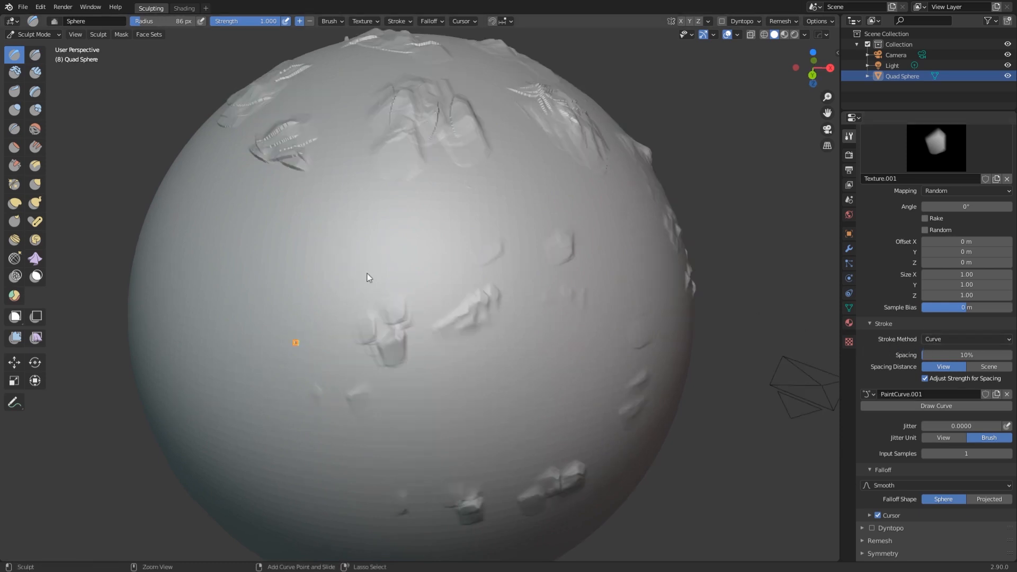
{"action": "right_click_drag", "start_coordinate": [403, 227], "coordinate": [458, 206], "text": "ctrl"}
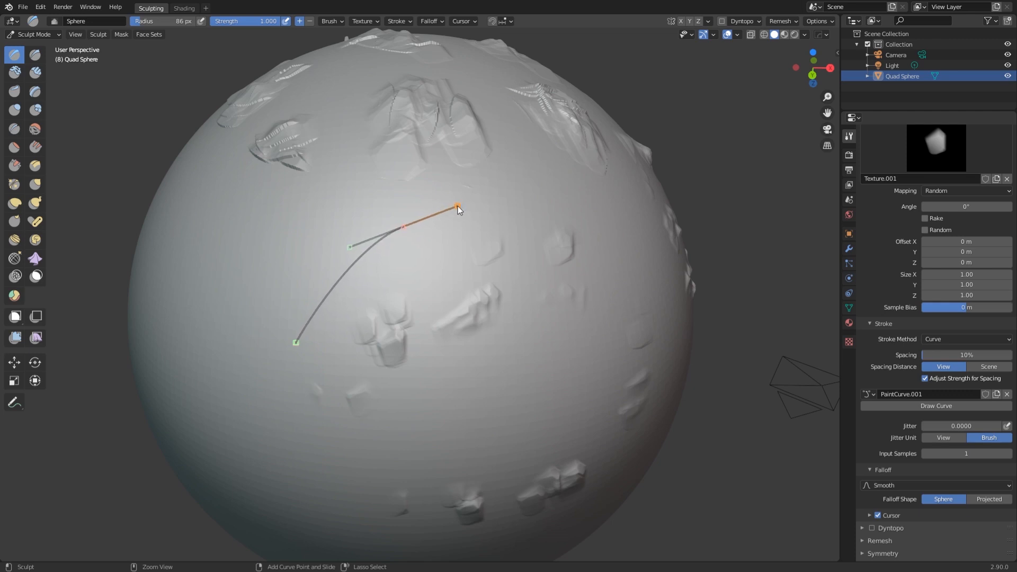
{"action": "mouse_move", "coordinate": [528, 199]}
{"action": "right_mouse_down", "text": "ctrl"}
{"action": "mouse_move", "coordinate": [549, 205]}
{"action": "mouse_move", "coordinate": [557, 195]}
{"action": "mouse_move", "coordinate": [549, 205]}
{"action": "right_mouse_up", "text": "ctrl"}
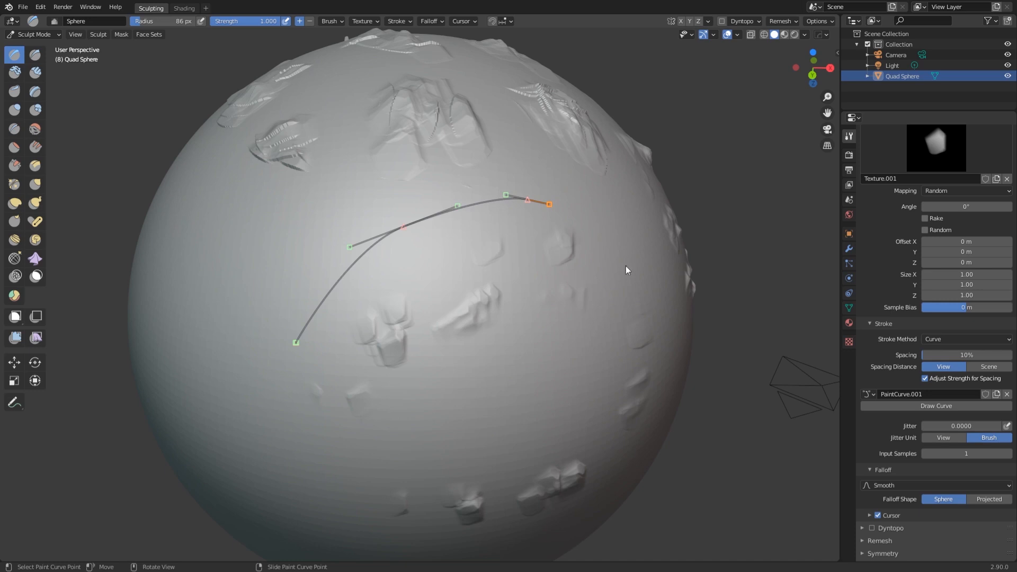
{"action": "key", "text": "Return"}
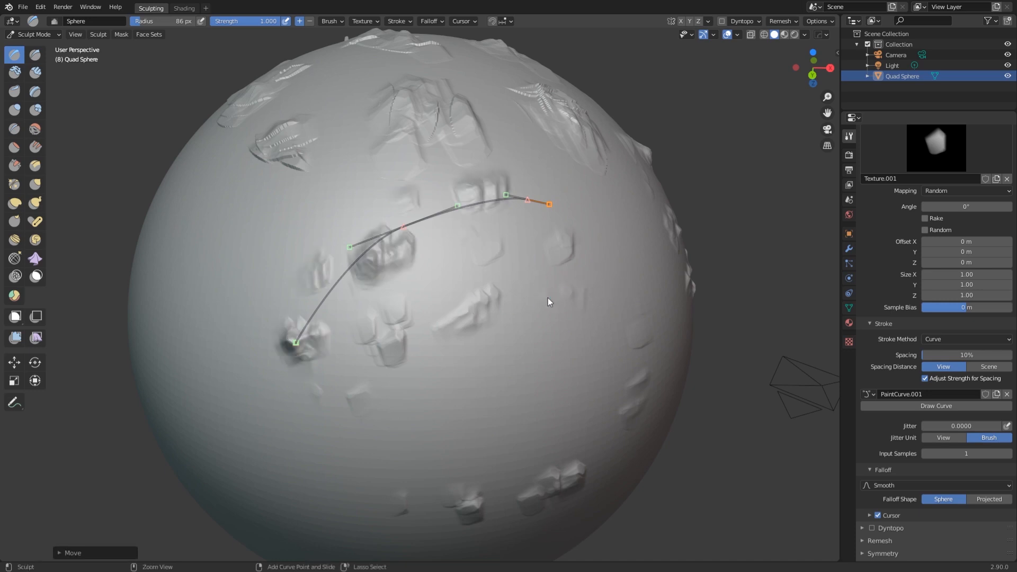
Set the stroke method to Dots and paint two curved test strokes on the sphere with the Area Plane mapping.
{"action": "mouse_move", "coordinate": [547, 387]}
{"action": "middle_mouse_down"}
{"action": "mouse_move", "coordinate": [527, 358]}
{"action": "mouse_move", "coordinate": [547, 360]}
{"action": "mouse_move", "coordinate": [348, 232]}
{"action": "middle_mouse_up"}
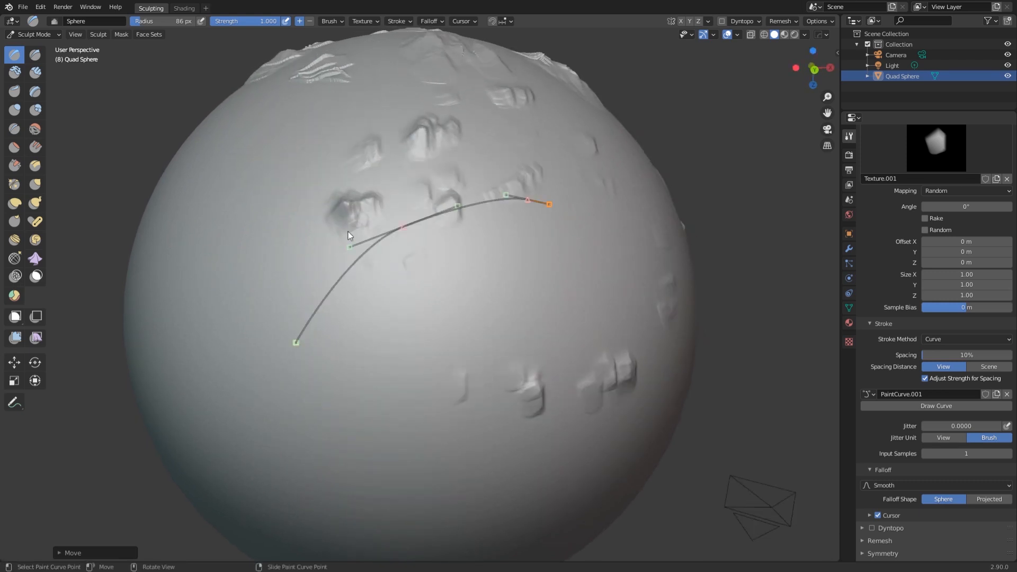
{"action": "middle_click_drag", "start_coordinate": [495, 315], "coordinate": [534, 290]}
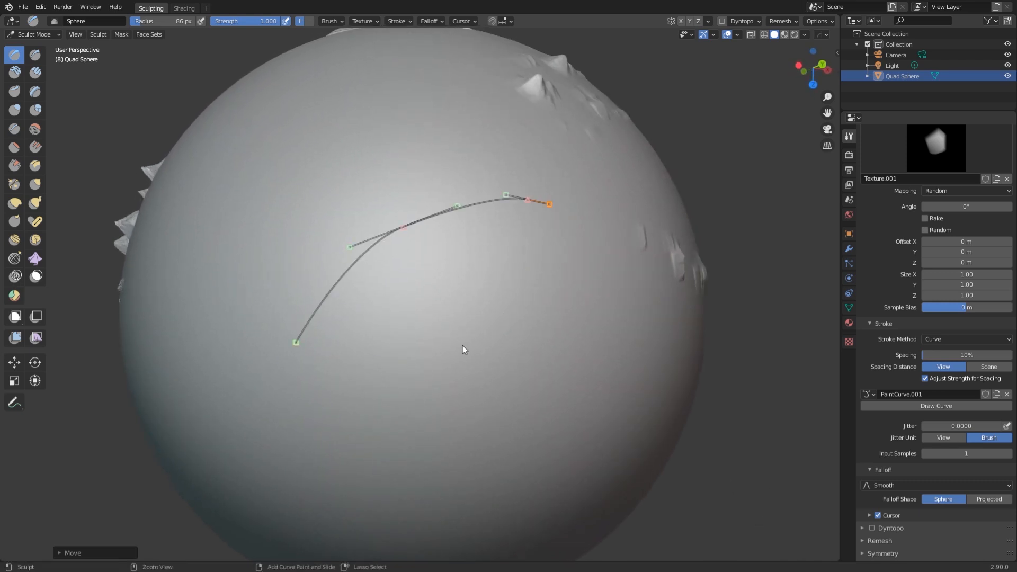
{"action": "mouse_move", "coordinate": [472, 352]}
{"action": "middle_mouse_down"}
{"action": "mouse_move", "coordinate": [490, 334]}
{"action": "mouse_move", "coordinate": [518, 379]}
{"action": "mouse_move", "coordinate": [433, 340]}
{"action": "middle_mouse_up"}
{"action": "scroll", "coordinate": [516, 361], "scroll_direction": "down", "scroll_amount": 3}
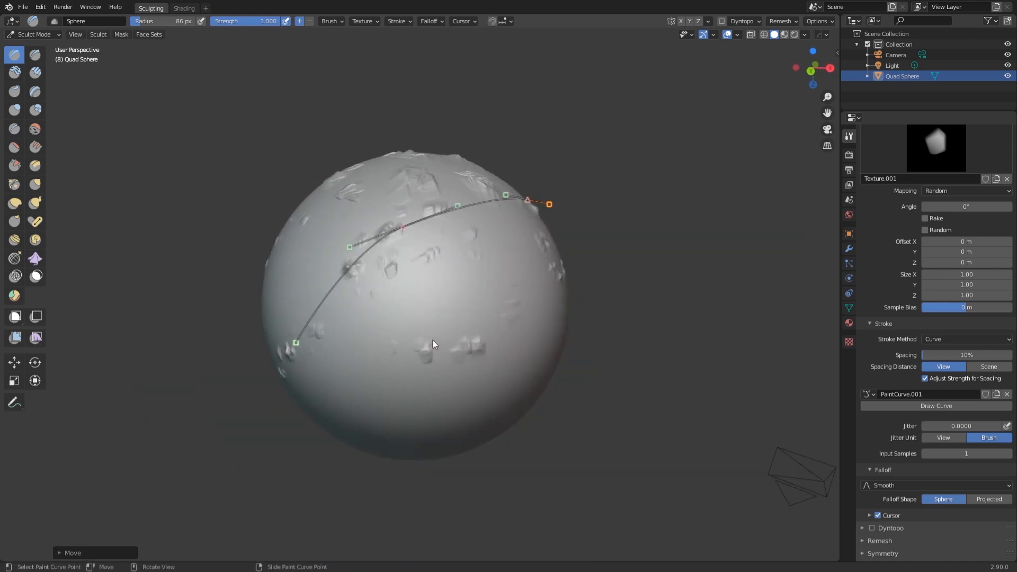
{"action": "scroll", "coordinate": [450, 366], "scroll_direction": "up", "scroll_amount": 5}
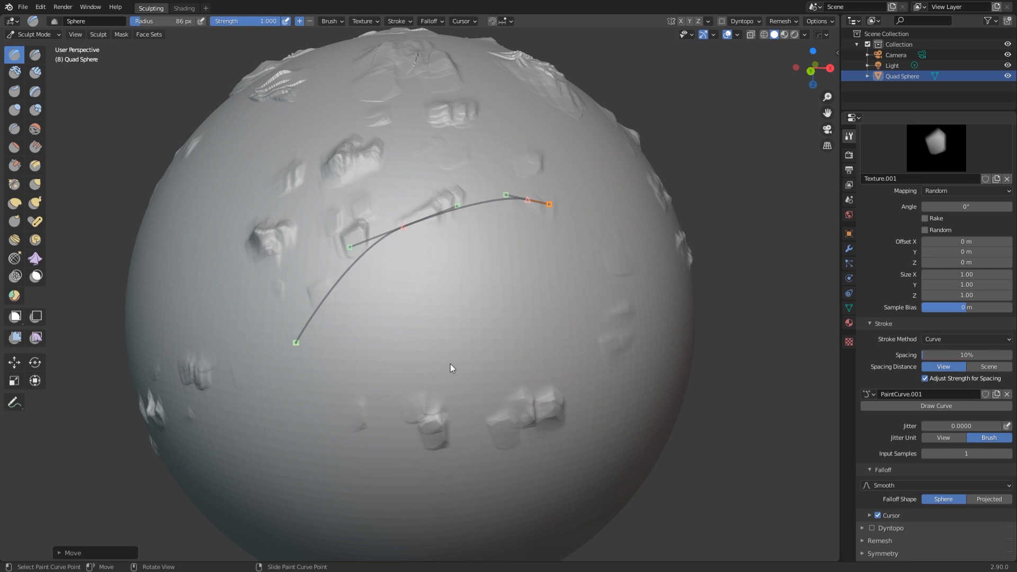
{"action": "left_click", "coordinate": [964, 339]}
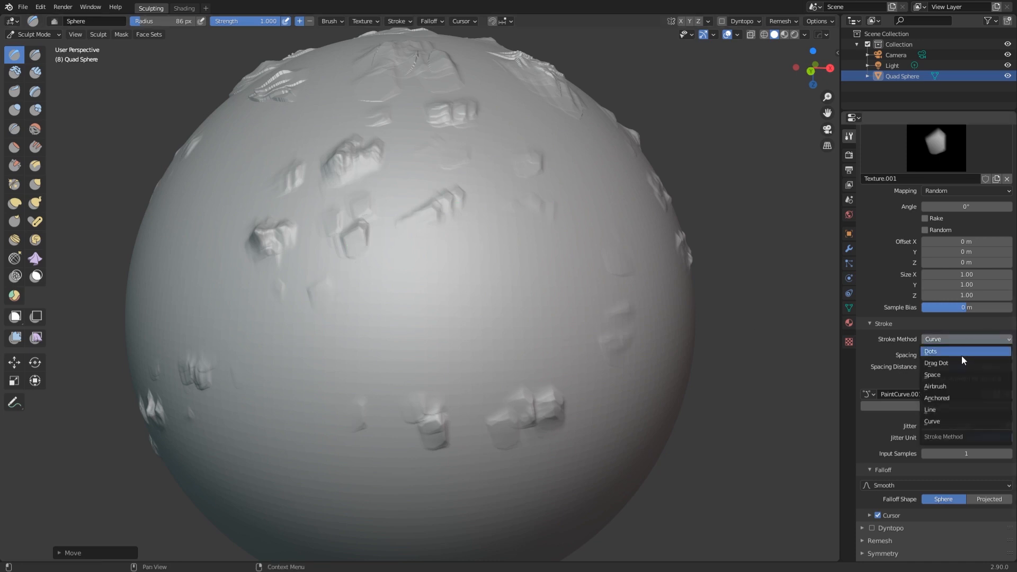
{"action": "left_click", "coordinate": [960, 353]}
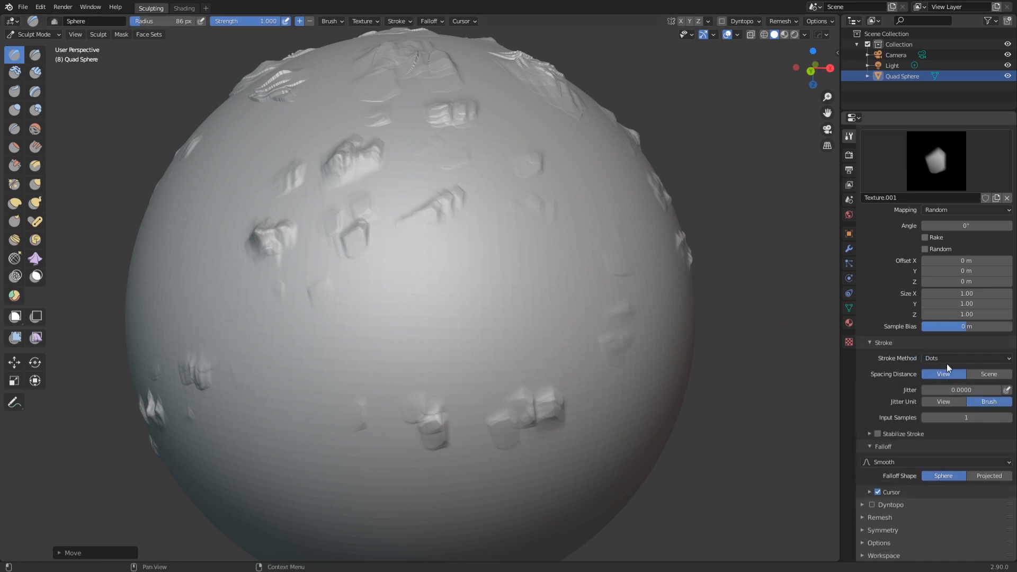
{"action": "left_click", "coordinate": [951, 359]}
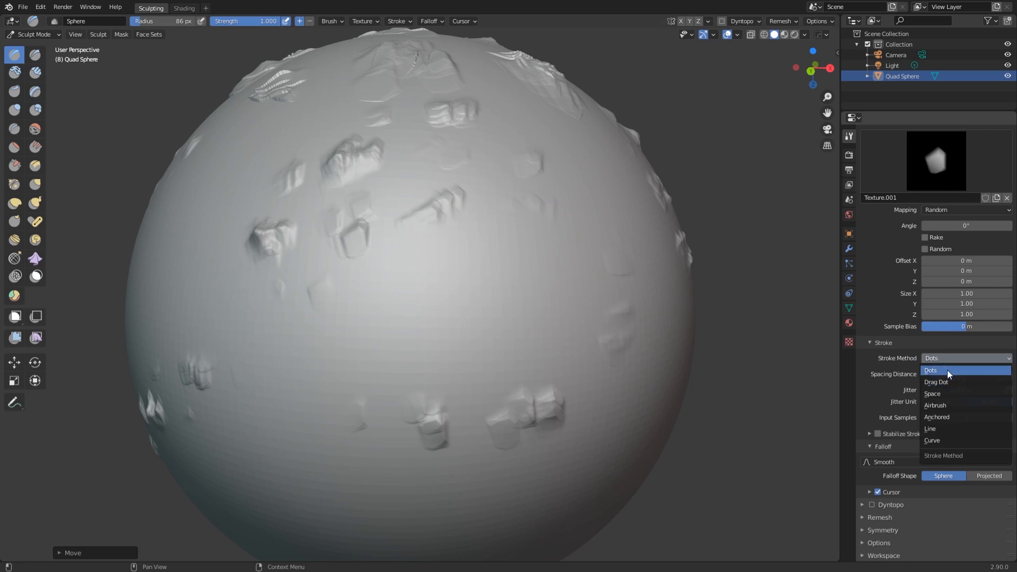
{"action": "left_click", "coordinate": [936, 355]}
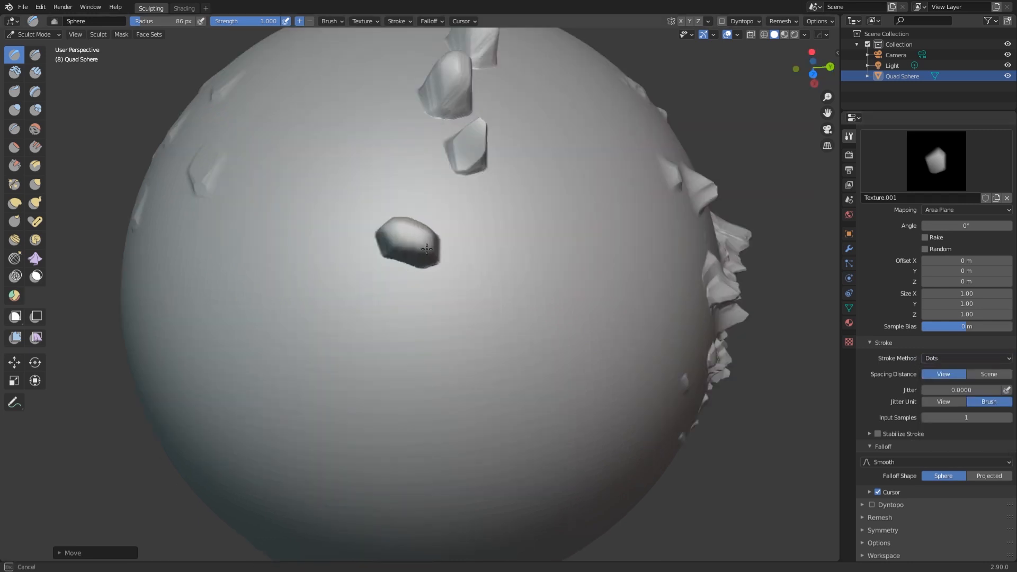
{"action": "mouse_move", "coordinate": [427, 249]}
{"action": "left_mouse_down"}
{"action": "mouse_move", "coordinate": [490, 300]}
{"action": "mouse_move", "coordinate": [494, 350]}
{"action": "mouse_move", "coordinate": [467, 389]}
{"action": "mouse_move", "coordinate": [394, 402]}
{"action": "left_mouse_up"}
{"action": "left_click_drag", "start_coordinate": [530, 180], "coordinate": [639, 302]}
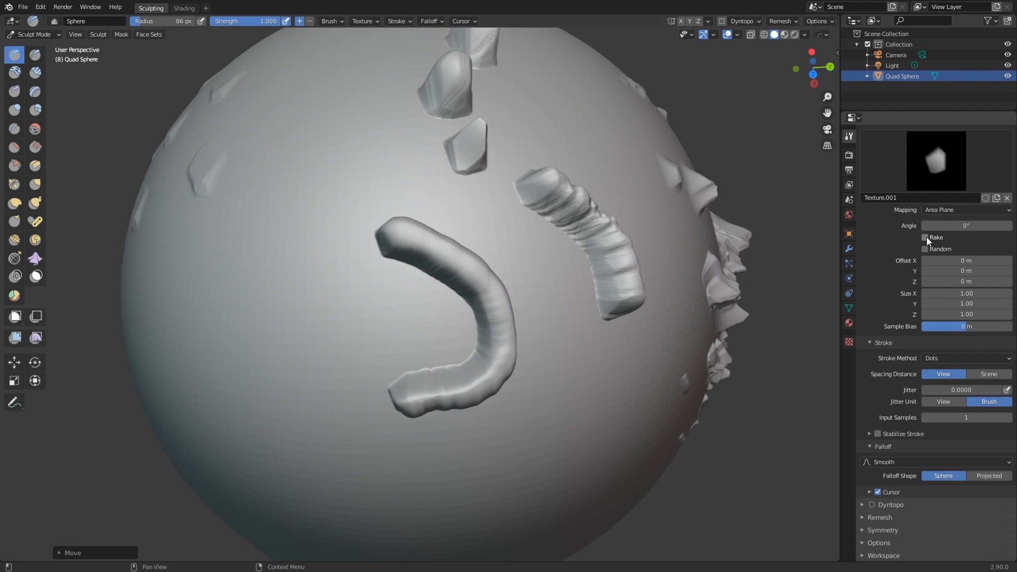
{"action": "mouse_move", "coordinate": [529, 183]}
{"action": "left_mouse_down"}
{"action": "mouse_move", "coordinate": [599, 211]}
{"action": "mouse_move", "coordinate": [630, 295]}
{"action": "left_mouse_up"}
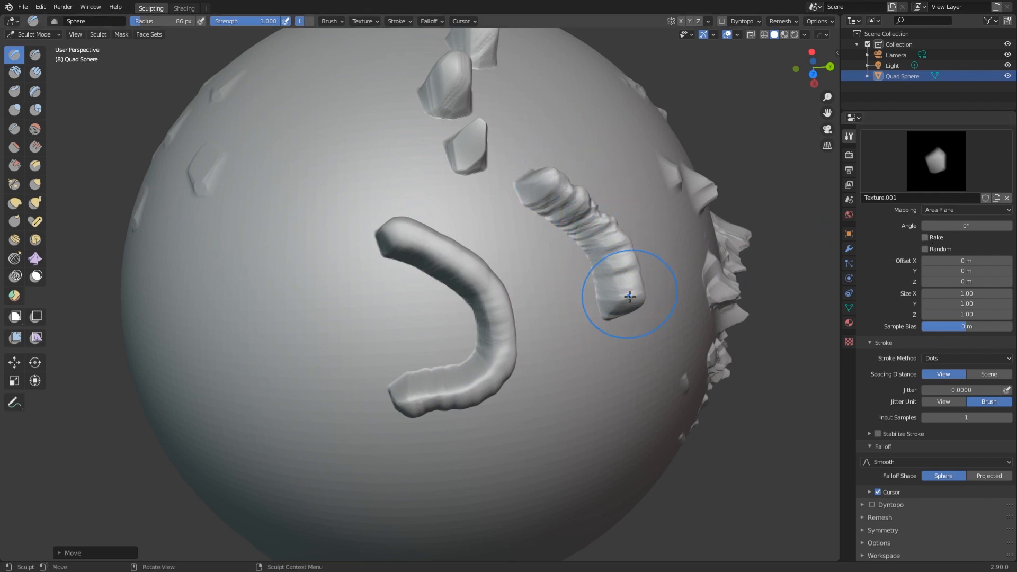
Paint test strokes with the jagged crack texture on the sphere, one with Rake off and one with Rake enabled.
{"action": "middle_click_drag", "start_coordinate": [629, 288], "coordinate": [604, 308]}
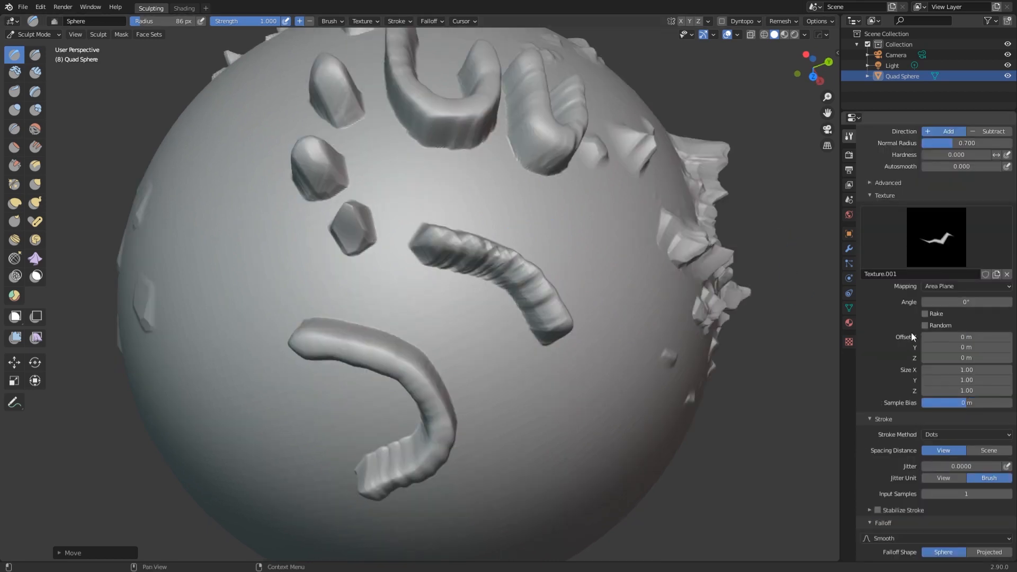
{"action": "middle_click_drag", "start_coordinate": [540, 328], "coordinate": [538, 259]}
{"action": "mouse_move", "coordinate": [554, 216]}
{"action": "left_mouse_down"}
{"action": "mouse_move", "coordinate": [551, 289]}
{"action": "mouse_move", "coordinate": [482, 341]}
{"action": "mouse_move", "coordinate": [452, 294]}
{"action": "mouse_move", "coordinate": [469, 217]}
{"action": "left_mouse_up"}
{"action": "middle_click_drag", "start_coordinate": [568, 366], "coordinate": [498, 264]}
{"action": "left_click", "coordinate": [926, 314]}
{"action": "mouse_move", "coordinate": [493, 254]}
{"action": "left_mouse_down"}
{"action": "mouse_move", "coordinate": [500, 331]}
{"action": "mouse_move", "coordinate": [467, 365]}
{"action": "mouse_move", "coordinate": [394, 354]}
{"action": "mouse_move", "coordinate": [374, 323]}
{"action": "mouse_move", "coordinate": [366, 260]}
{"action": "left_mouse_up"}
Pull an Anchored stroke with the subtracting Texture.002 crack brush on a smooth part of the sphere.
{"action": "middle_click_drag", "start_coordinate": [448, 295], "coordinate": [586, 302]}
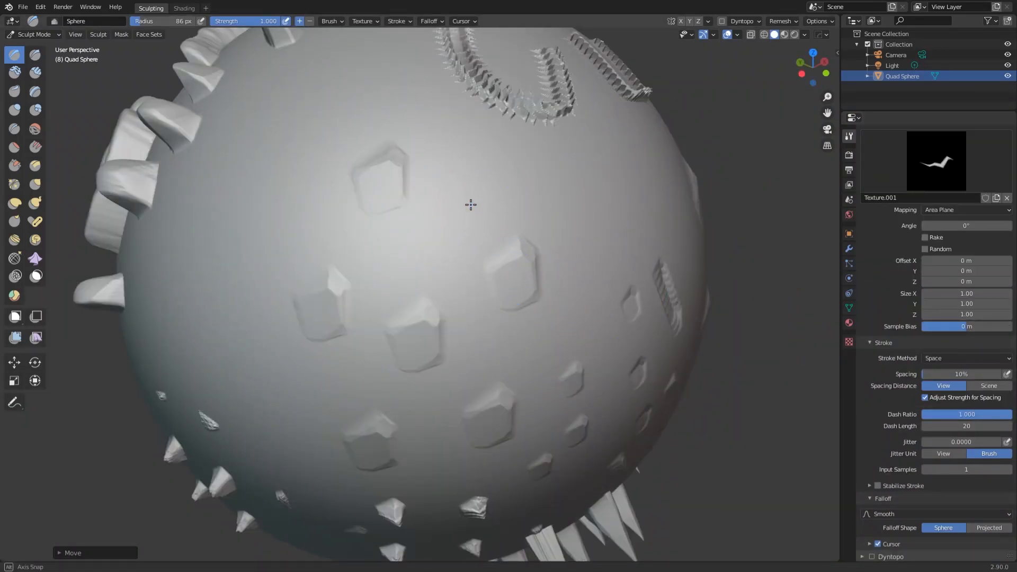
{"action": "mouse_move", "coordinate": [470, 205]}
{"action": "middle_mouse_down"}
{"action": "mouse_move", "coordinate": [538, 190]}
{"action": "mouse_move", "coordinate": [516, 186]}
{"action": "middle_mouse_up"}
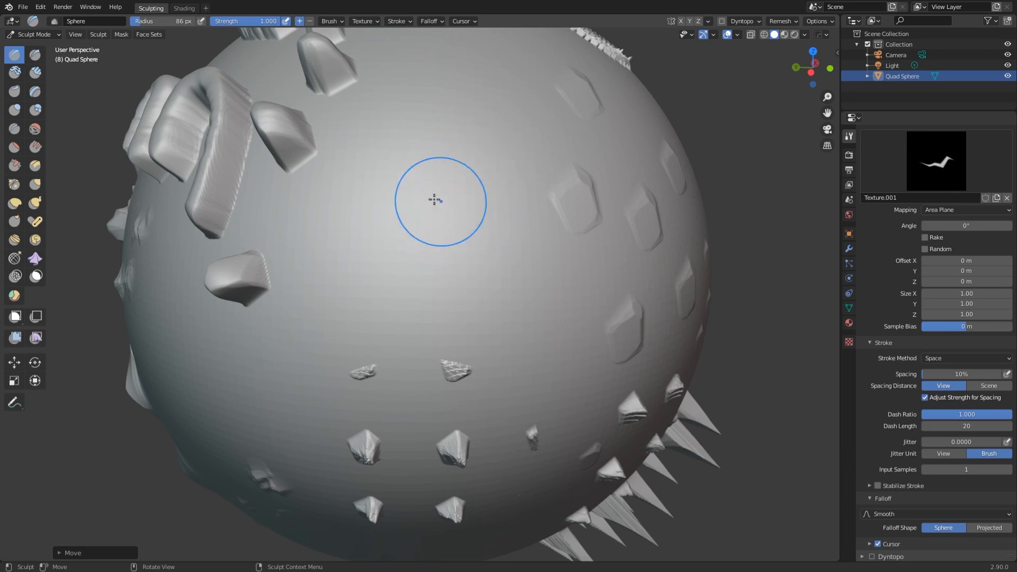
{"action": "left_click", "coordinate": [23, 6]}
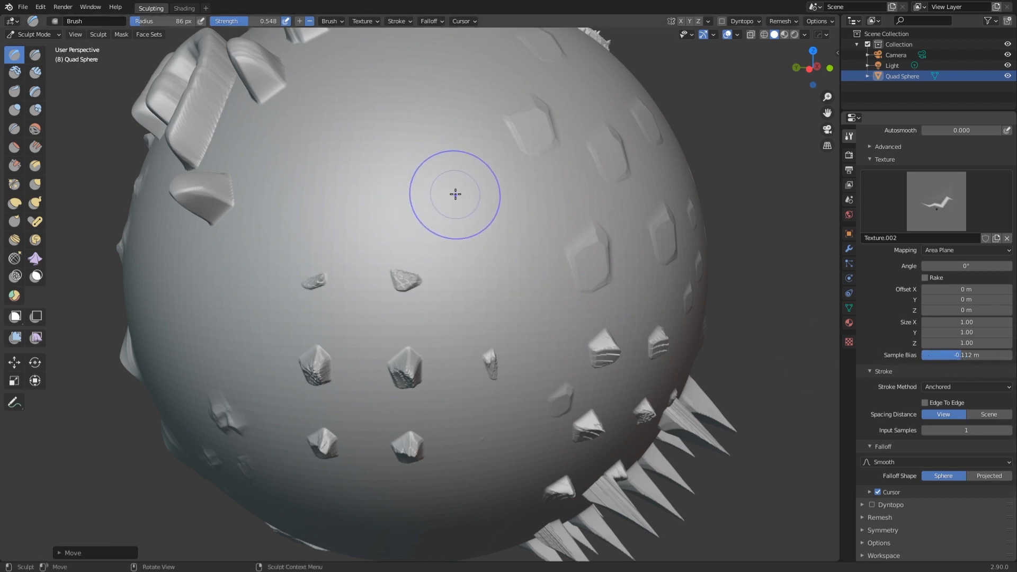
{"action": "middle_click_drag", "start_coordinate": [463, 152], "coordinate": [456, 213]}
{"action": "mouse_move", "coordinate": [422, 269]}
{"action": "left_mouse_down"}
{"action": "mouse_move", "coordinate": [484, 352]}
{"action": "mouse_move", "coordinate": [482, 336]}
{"action": "left_mouse_up"}
Examine the depth and edges of the anchored crack and the small bump beside it up close at a low angle.
{"action": "mouse_move", "coordinate": [482, 336]}
{"action": "middle_mouse_down"}
{"action": "mouse_move", "coordinate": [476, 172]}
{"action": "mouse_move", "coordinate": [454, 322]}
{"action": "mouse_move", "coordinate": [475, 348]}
{"action": "mouse_move", "coordinate": [524, 329]}
{"action": "middle_mouse_up"}
{"action": "scroll", "coordinate": [454, 322], "scroll_direction": "up", "scroll_amount": 4}
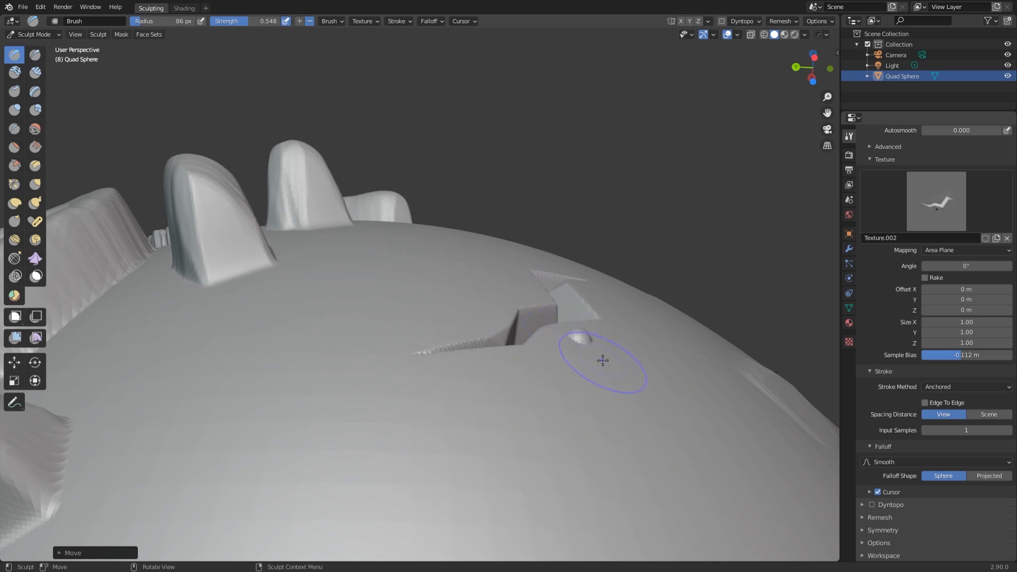
{"action": "middle_click_drag", "start_coordinate": [602, 360], "coordinate": [602, 366]}
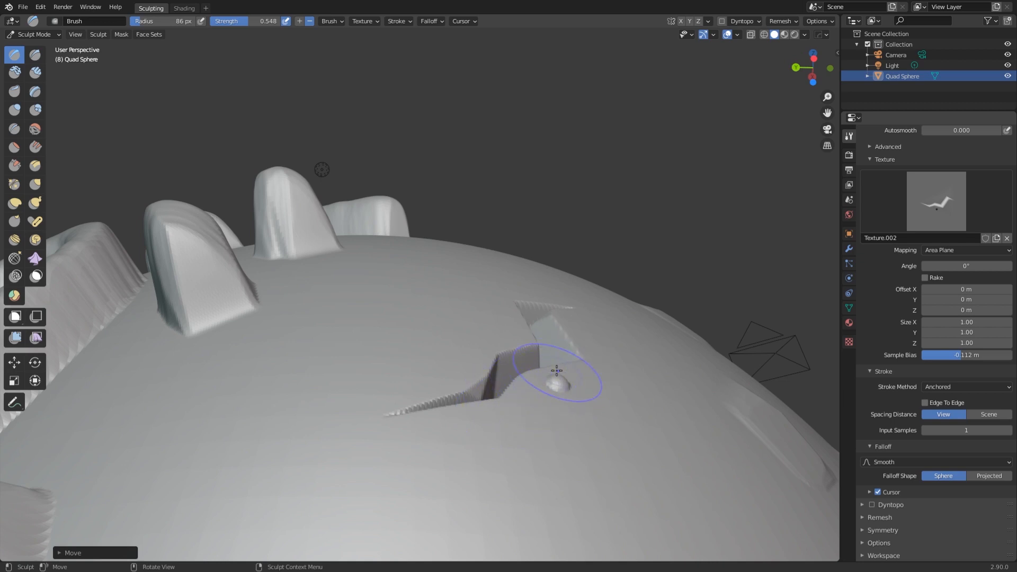
{"action": "scroll", "coordinate": [572, 356], "scroll_direction": "down", "scroll_amount": 2}
{"action": "mouse_move", "coordinate": [572, 356]}
{"action": "middle_mouse_down"}
{"action": "mouse_move", "coordinate": [564, 363]}
{"action": "mouse_move", "coordinate": [567, 354]}
{"action": "middle_mouse_up"}
{"action": "scroll", "coordinate": [494, 369], "scroll_direction": "up", "scroll_amount": 3}
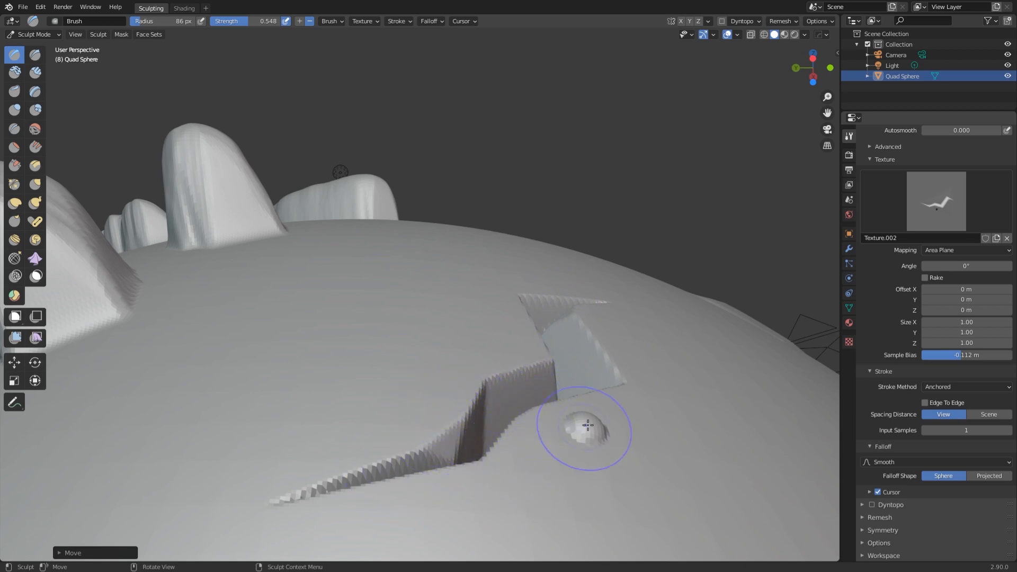
{"action": "middle_click_drag", "start_coordinate": [585, 419], "coordinate": [579, 399]}
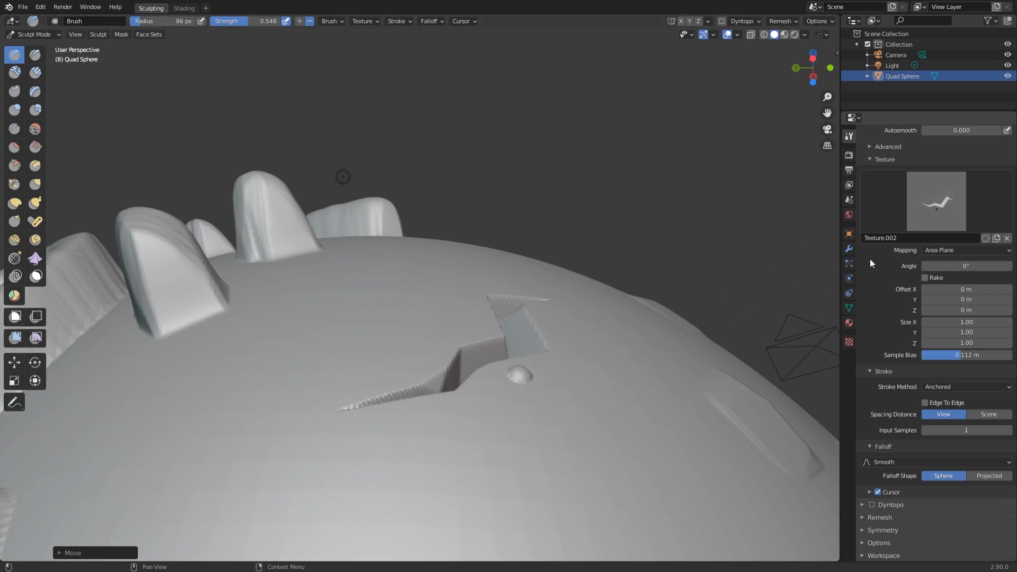
{"action": "scroll", "coordinate": [532, 390], "scroll_direction": "up", "scroll_amount": 4}
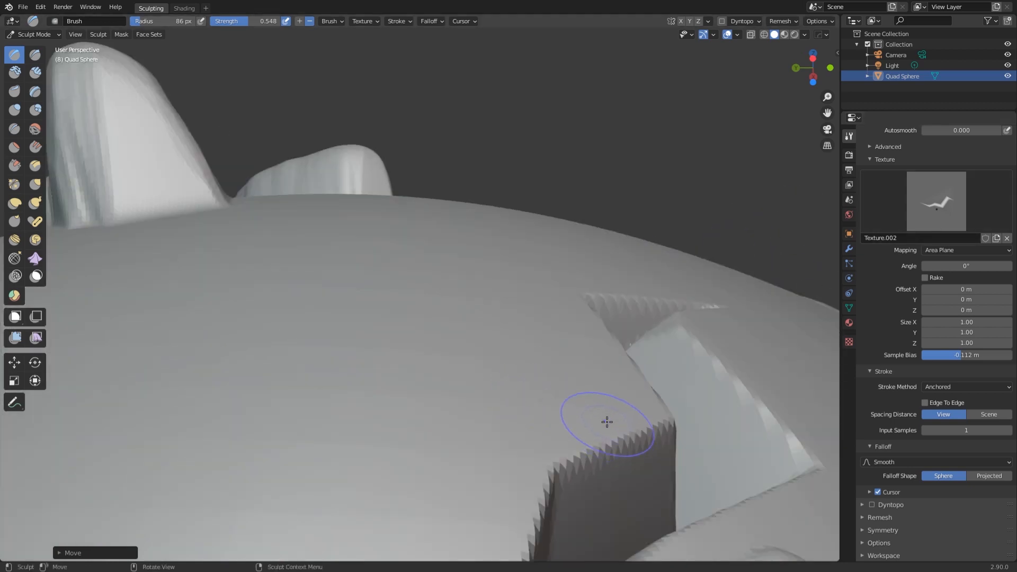
{"action": "scroll", "coordinate": [607, 422], "scroll_direction": "down", "scroll_amount": 3}
{"action": "scroll", "coordinate": [574, 398], "scroll_direction": "up", "scroll_amount": 2}
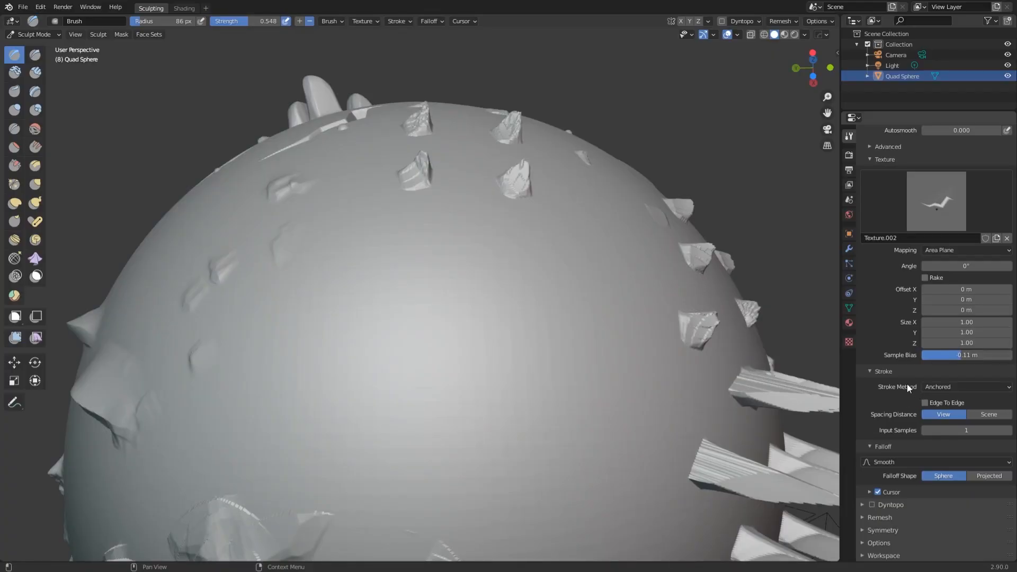
Set the crack brush's stroke method to Dots and place a short stroke and a single stamp on the sphere.
{"action": "left_click", "coordinate": [946, 386]}
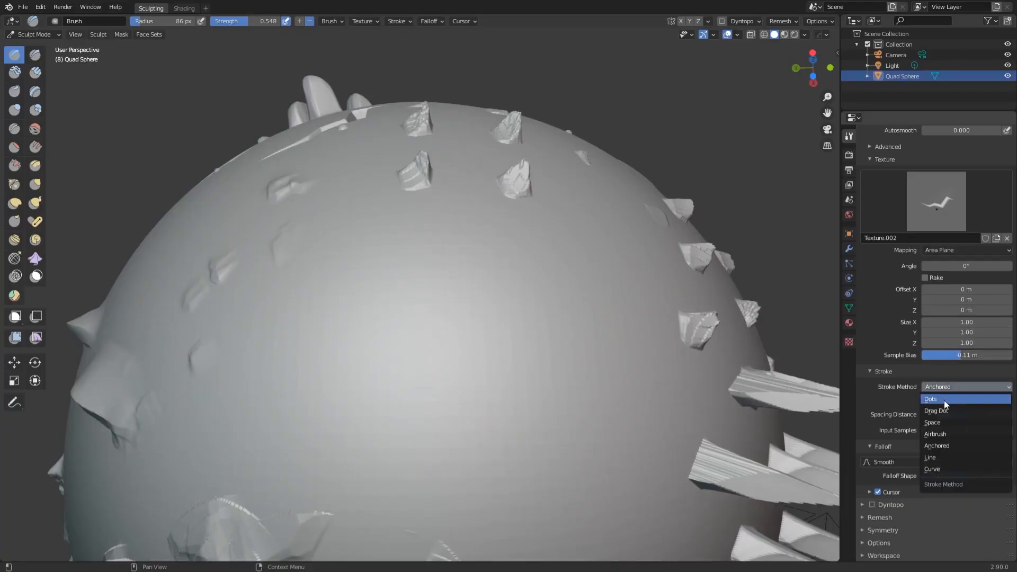
{"action": "left_click", "coordinate": [944, 400]}
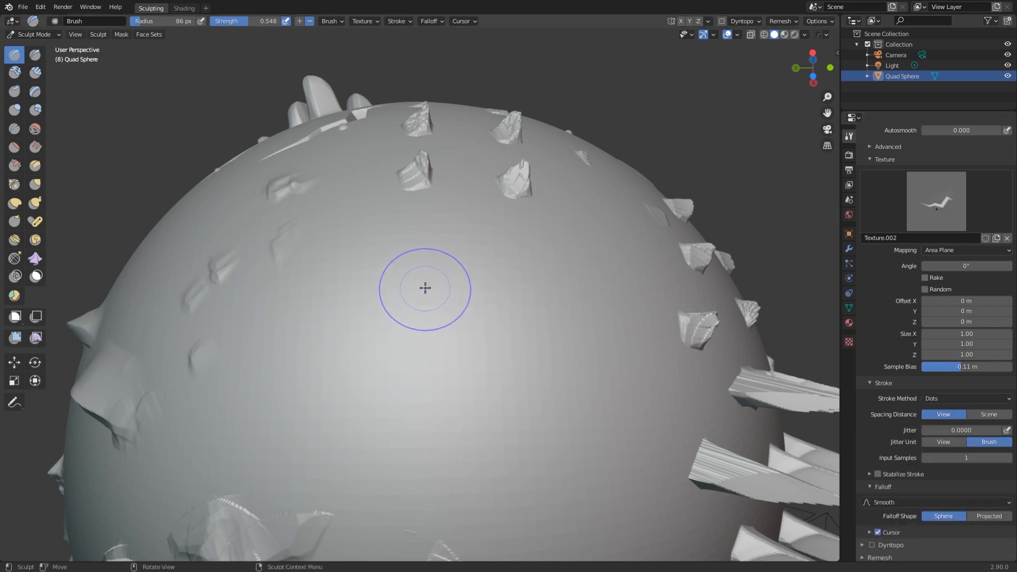
{"action": "left_click_drag", "start_coordinate": [425, 288], "coordinate": [441, 305]}
{"action": "left_click", "coordinate": [490, 289]}
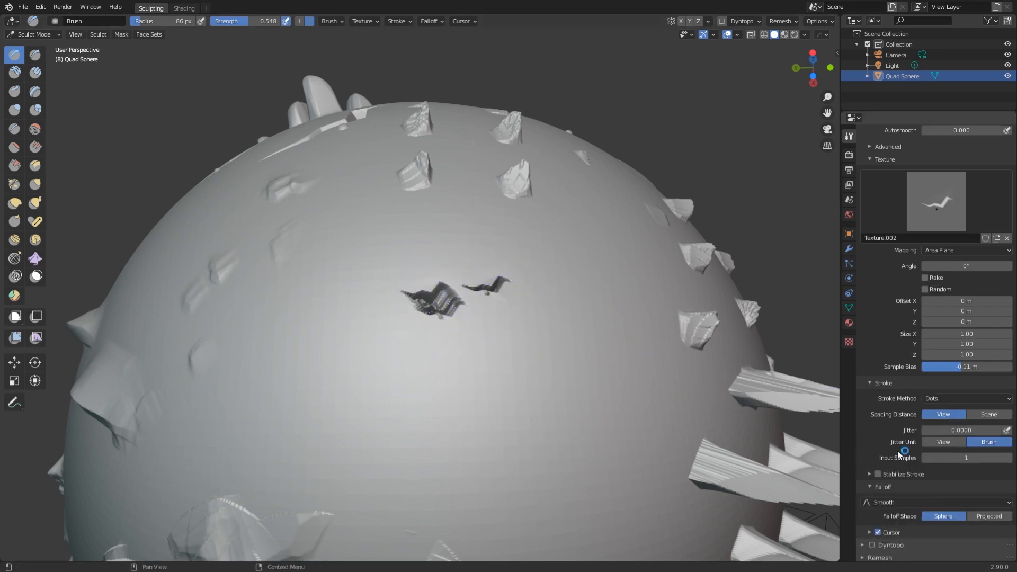
Paint two Dots strokes with the crack texture with Rake off and one curved stroke with Rake enabled, and disable Rake again.
{"action": "left_click_drag", "start_coordinate": [506, 308], "coordinate": [540, 427]}
{"action": "left_click_drag", "start_coordinate": [538, 262], "coordinate": [614, 389]}
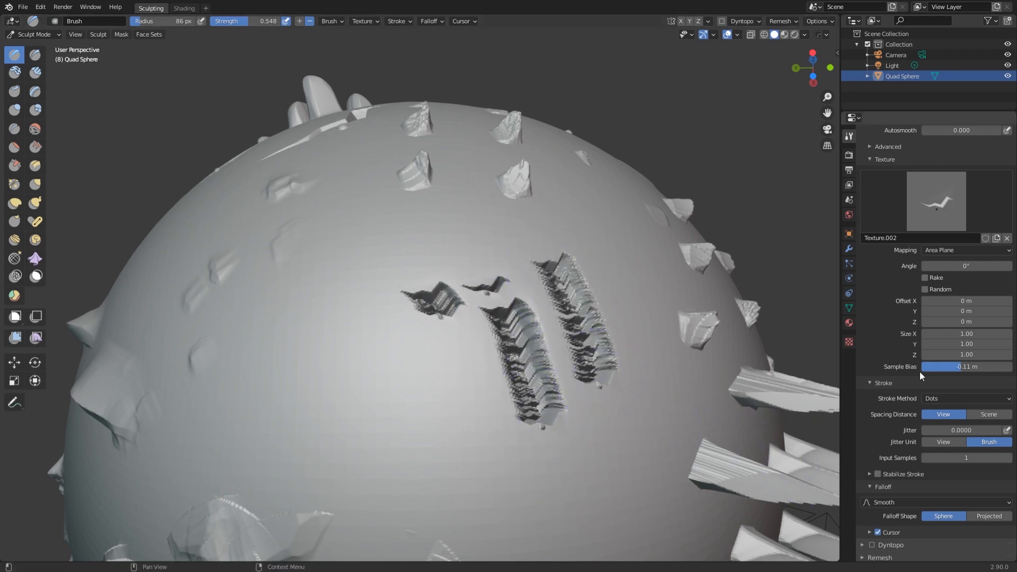
{"action": "left_click", "coordinate": [925, 278]}
{"action": "mouse_move", "coordinate": [588, 239]}
{"action": "left_mouse_down"}
{"action": "mouse_move", "coordinate": [609, 281]}
{"action": "mouse_move", "coordinate": [588, 466]}
{"action": "mouse_move", "coordinate": [466, 364]}
{"action": "mouse_move", "coordinate": [419, 339]}
{"action": "left_mouse_up"}
{"action": "left_click", "coordinate": [925, 278]}
Set the crack brush's stroke method to Drag Dot and place a single crack on a smooth area of the sphere.
{"action": "left_click", "coordinate": [953, 398]}
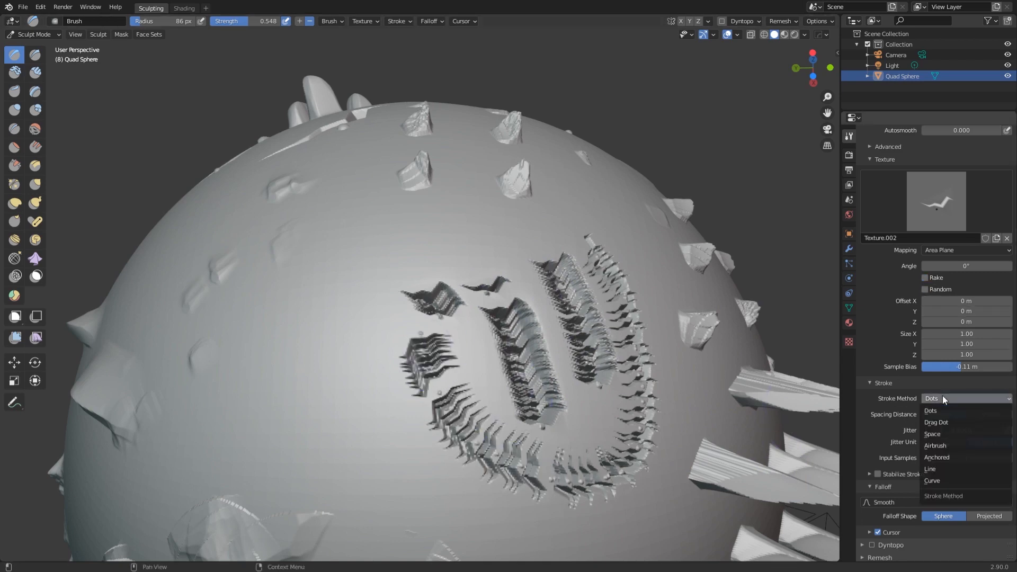
{"action": "left_click", "coordinate": [949, 392]}
{"action": "middle_click_drag", "start_coordinate": [509, 269], "coordinate": [570, 277]}
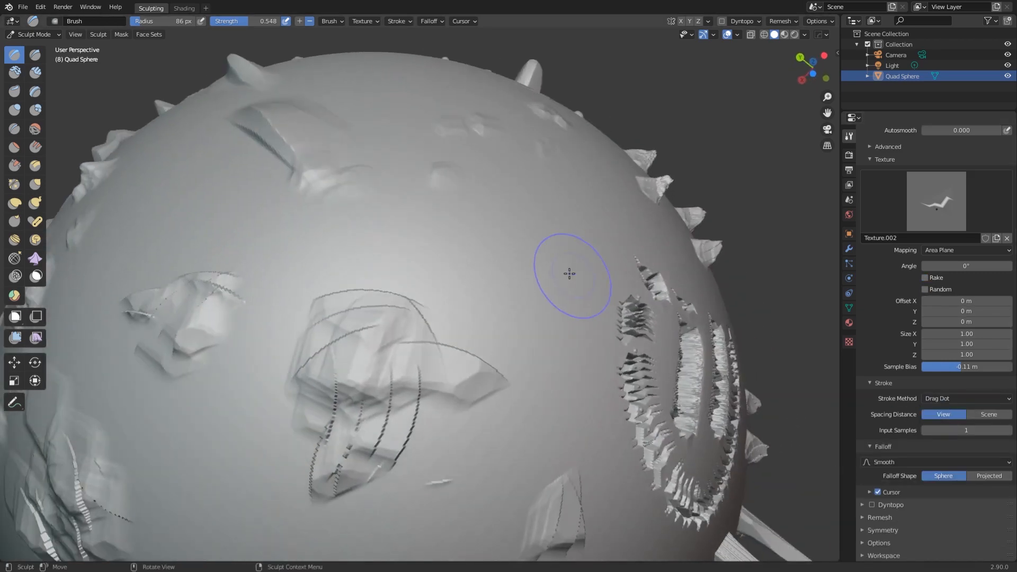
{"action": "mouse_move", "coordinate": [518, 228]}
{"action": "left_mouse_down"}
{"action": "mouse_move", "coordinate": [522, 204]}
{"action": "mouse_move", "coordinate": [466, 278]}
{"action": "mouse_move", "coordinate": [437, 285]}
{"action": "mouse_move", "coordinate": [543, 173]}
{"action": "mouse_move", "coordinate": [495, 284]}
{"action": "mouse_move", "coordinate": [519, 248]}
{"action": "mouse_move", "coordinate": [519, 223]}
{"action": "left_mouse_up"}
{"action": "middle_click_drag", "start_coordinate": [545, 351], "coordinate": [527, 329]}
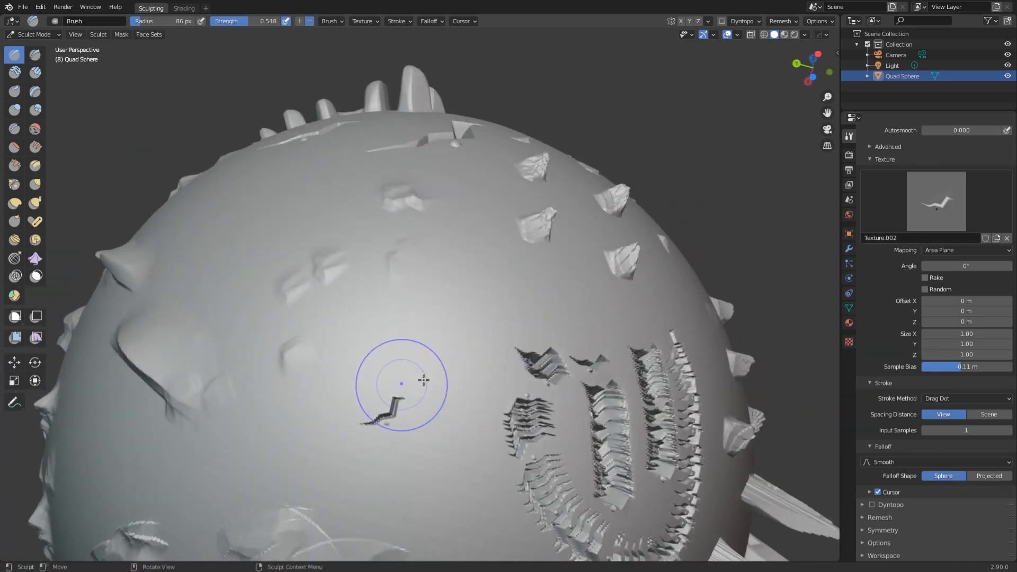
Set the brush's radius unit to Scene and place single cracks on the sphere at different zoom levels.
{"action": "scroll", "coordinate": [912, 317], "scroll_direction": "up", "scroll_amount": 5}
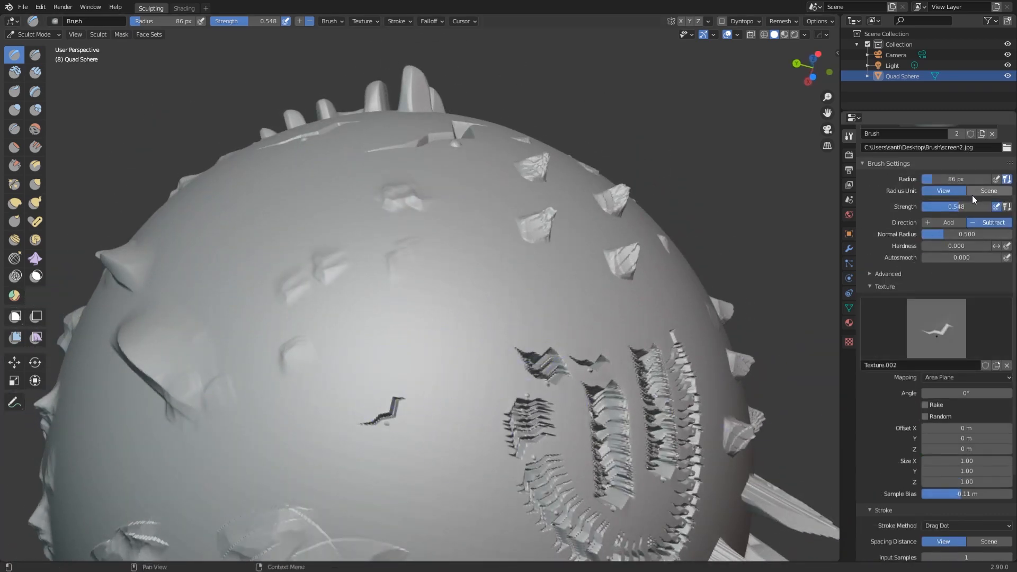
{"action": "left_click", "coordinate": [995, 191]}
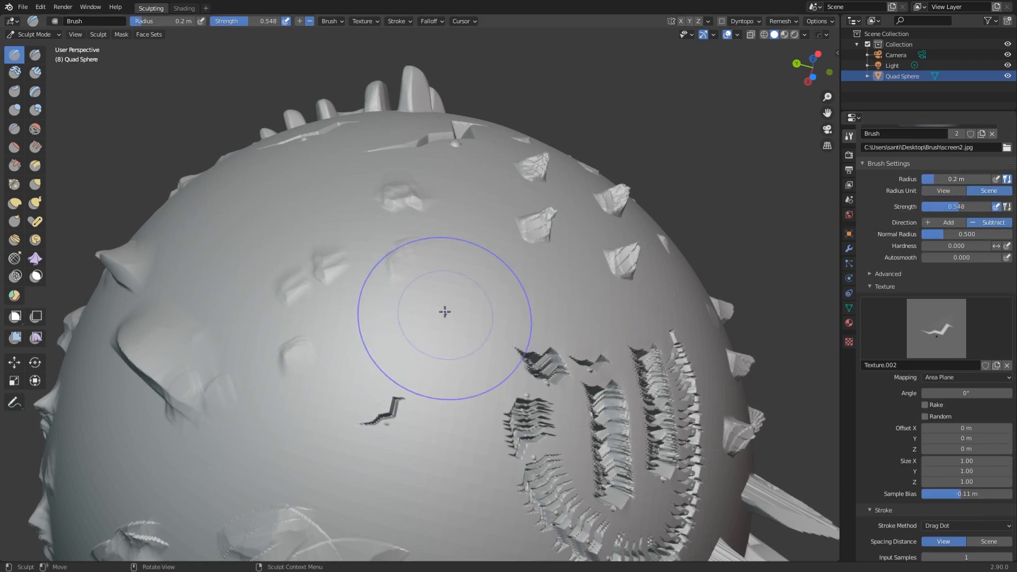
{"action": "left_click", "coordinate": [454, 294]}
{"action": "scroll", "coordinate": [454, 302], "scroll_direction": "down", "scroll_amount": 5}
{"action": "middle_click_drag", "start_coordinate": [469, 319], "coordinate": [450, 328]}
{"action": "mouse_move", "coordinate": [411, 291]}
{"action": "middle_mouse_down"}
{"action": "mouse_move", "coordinate": [416, 382]}
{"action": "mouse_move", "coordinate": [431, 289]}
{"action": "middle_mouse_up"}
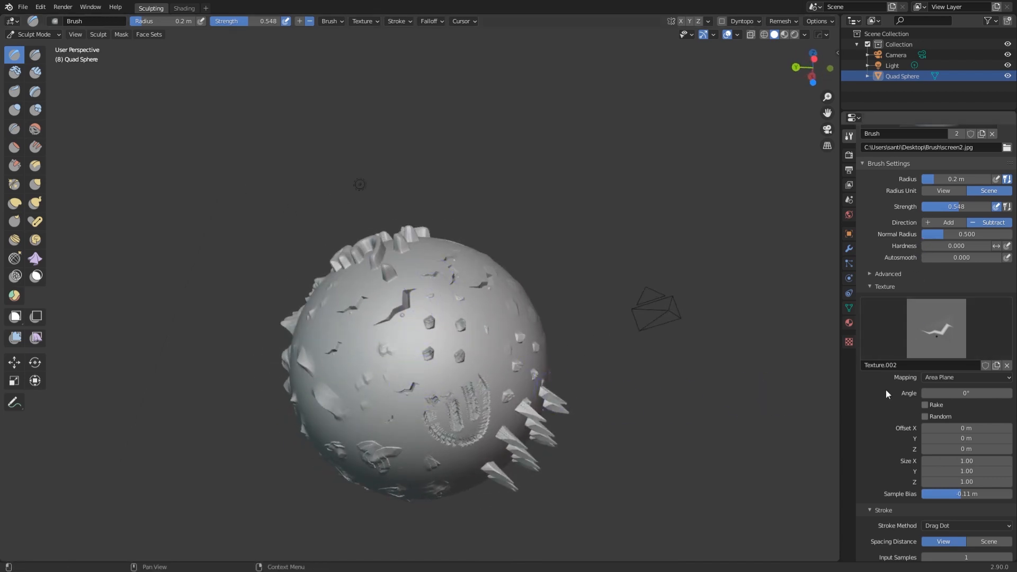
{"action": "left_click_drag", "start_coordinate": [431, 329], "coordinate": [447, 327]}
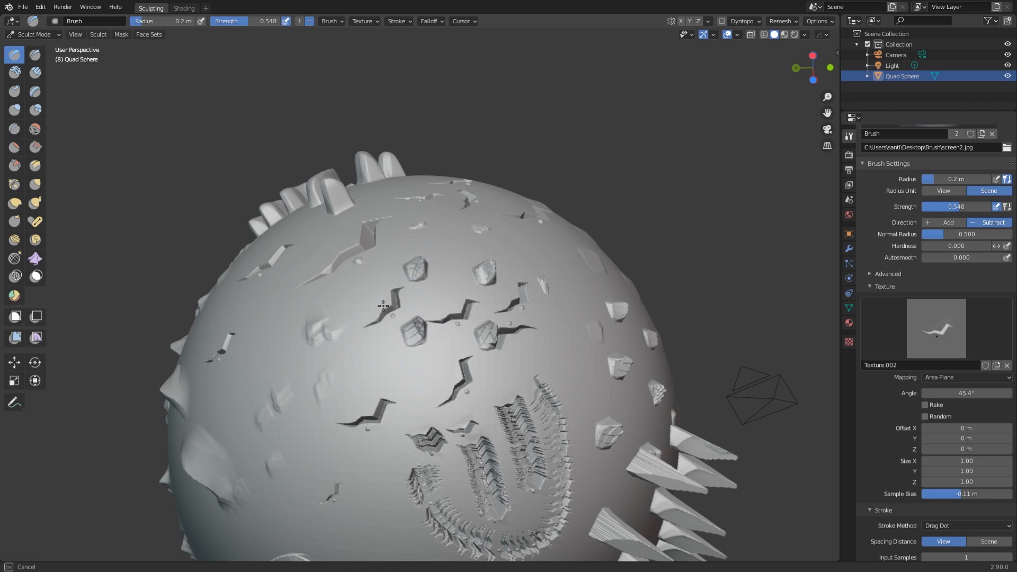
Set the brush texture's angle to 105° and place a rotated crack on the sphere.
{"action": "left_click_drag", "start_coordinate": [936, 392], "coordinate": [970, 392]}
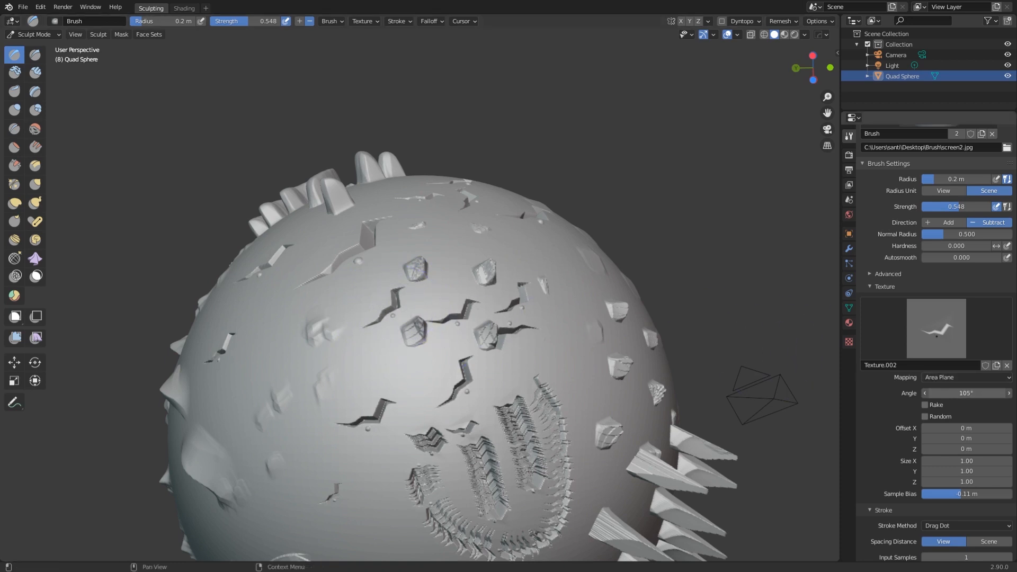
{"action": "mouse_move", "coordinate": [456, 329]}
{"action": "left_mouse_down"}
{"action": "mouse_move", "coordinate": [565, 341]}
{"action": "mouse_move", "coordinate": [567, 357]}
{"action": "left_mouse_up"}
{"action": "middle_click_drag", "start_coordinate": [612, 386], "coordinate": [578, 377]}
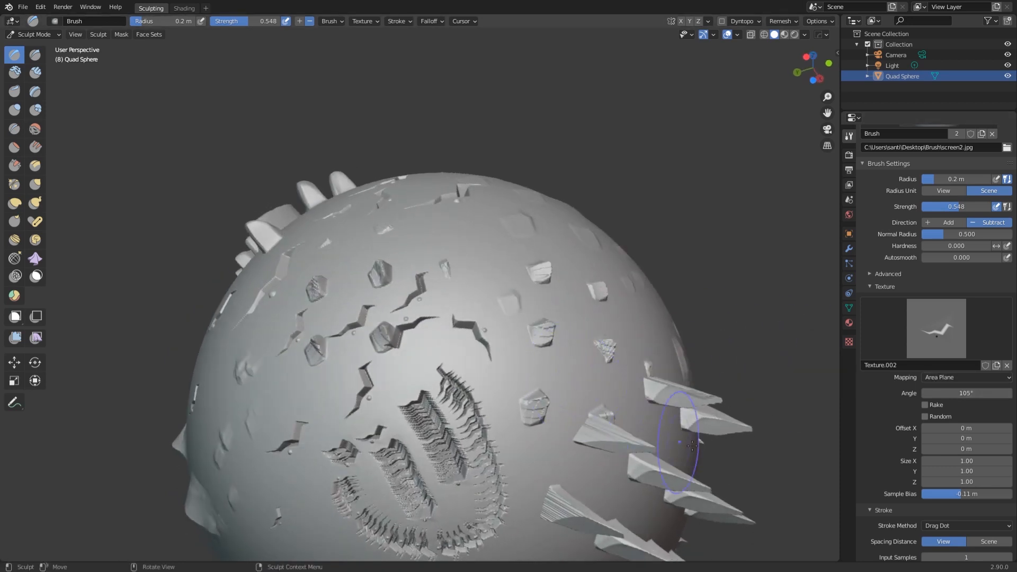
Enable the Random texture angle at 360° and place a randomly rotated crack among the rocky bumps.
{"action": "left_click", "coordinate": [927, 419]}
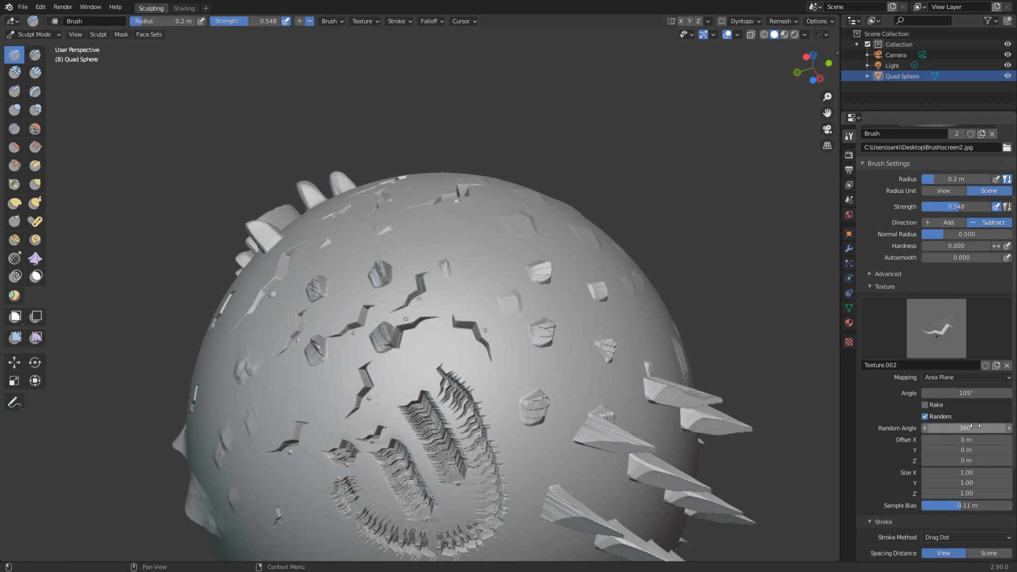
{"action": "left_click_drag", "start_coordinate": [556, 291], "coordinate": [580, 335]}
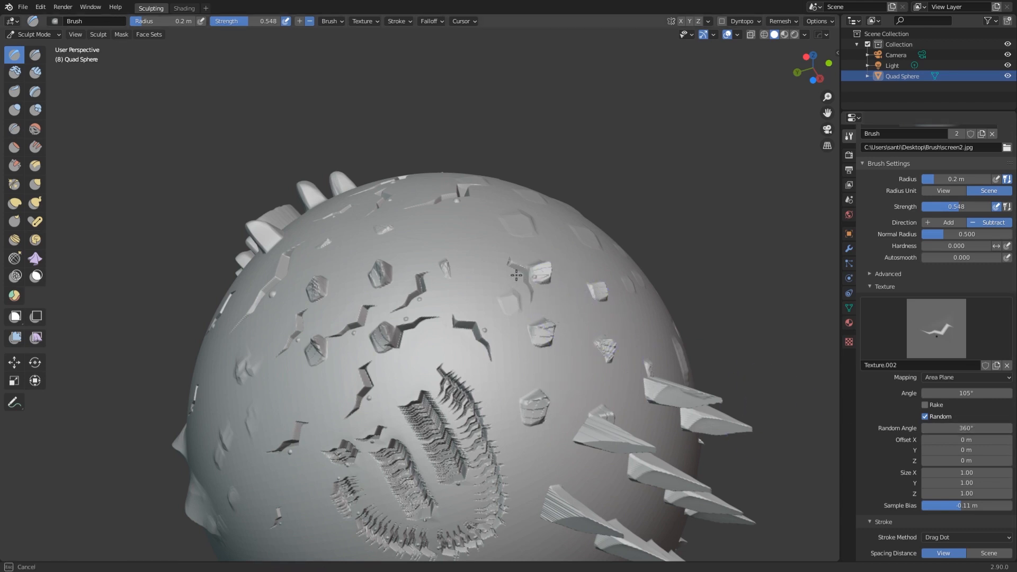
{"action": "left_click_drag", "start_coordinate": [489, 258], "coordinate": [490, 259]}
Limit the texture's random angle to 15° and place another crack among the rocky bumps.
{"action": "left_click", "coordinate": [970, 429]}
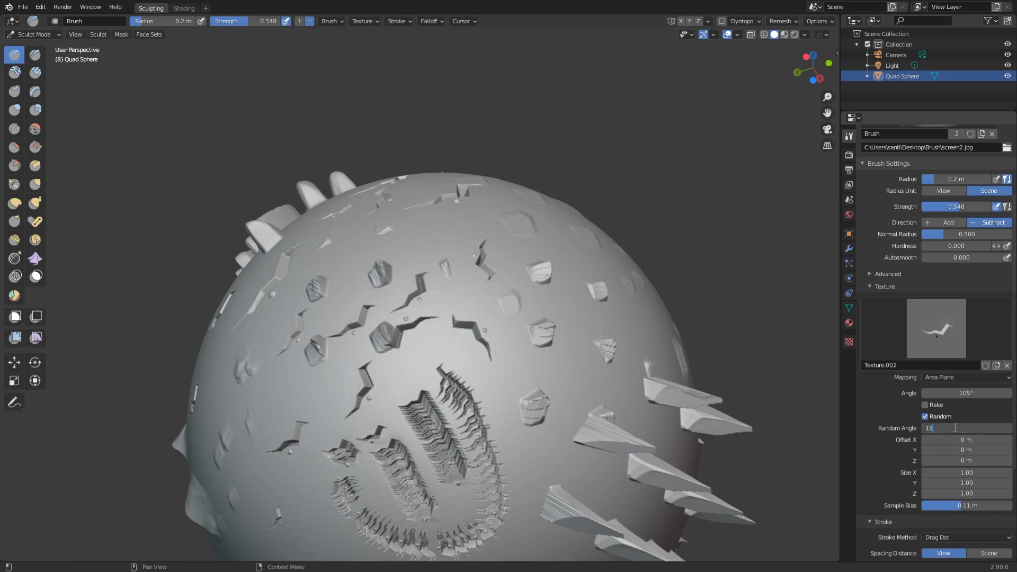
{"action": "left_click_drag", "start_coordinate": [551, 278], "coordinate": [551, 279]}
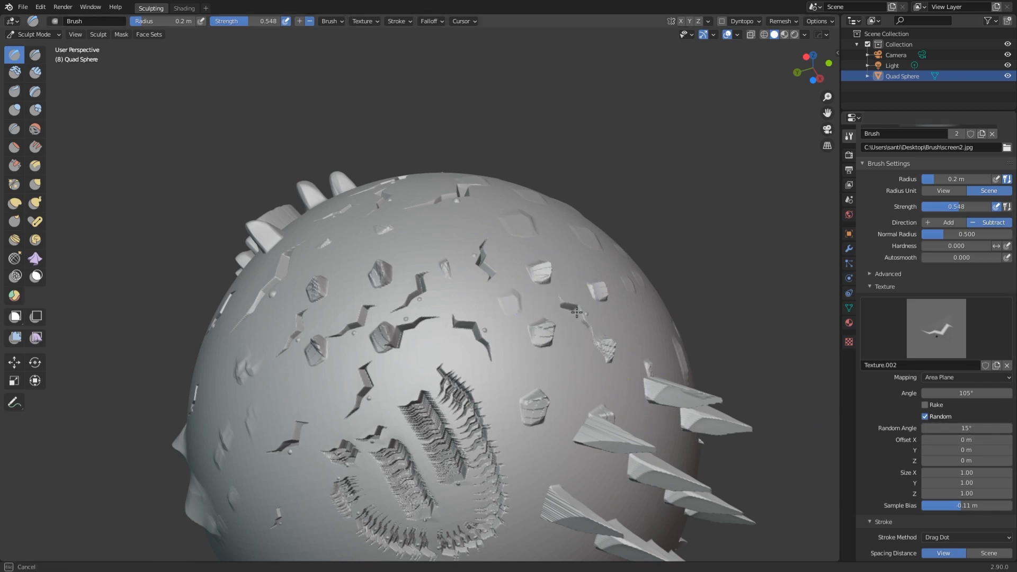
{"action": "left_click_drag", "start_coordinate": [563, 318], "coordinate": [563, 318]}
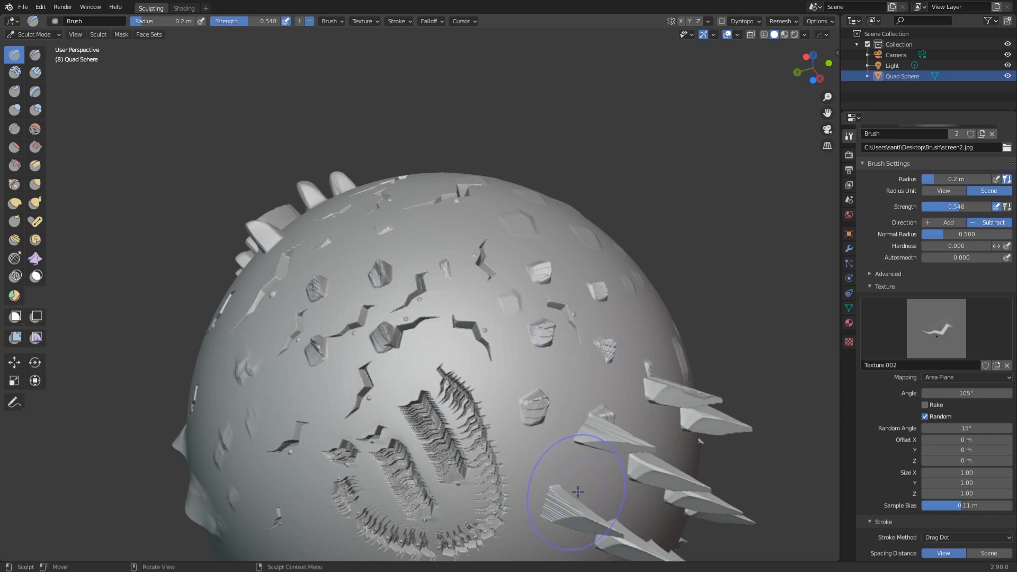
Set the crack brush's stroke method to Airbrush and paint dense overlapping cracks on the upper part of the sphere.
{"action": "scroll", "coordinate": [896, 413], "scroll_direction": "down", "scroll_amount": 3}
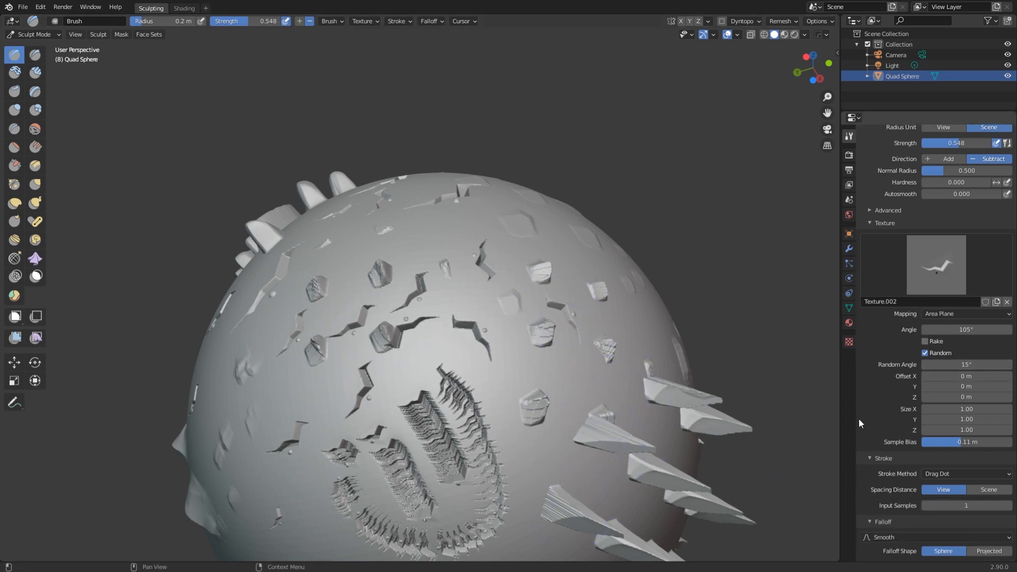
{"action": "scroll", "coordinate": [912, 392], "scroll_direction": "down", "scroll_amount": 3}
{"action": "scroll", "coordinate": [882, 361], "scroll_direction": "down", "scroll_amount": 1}
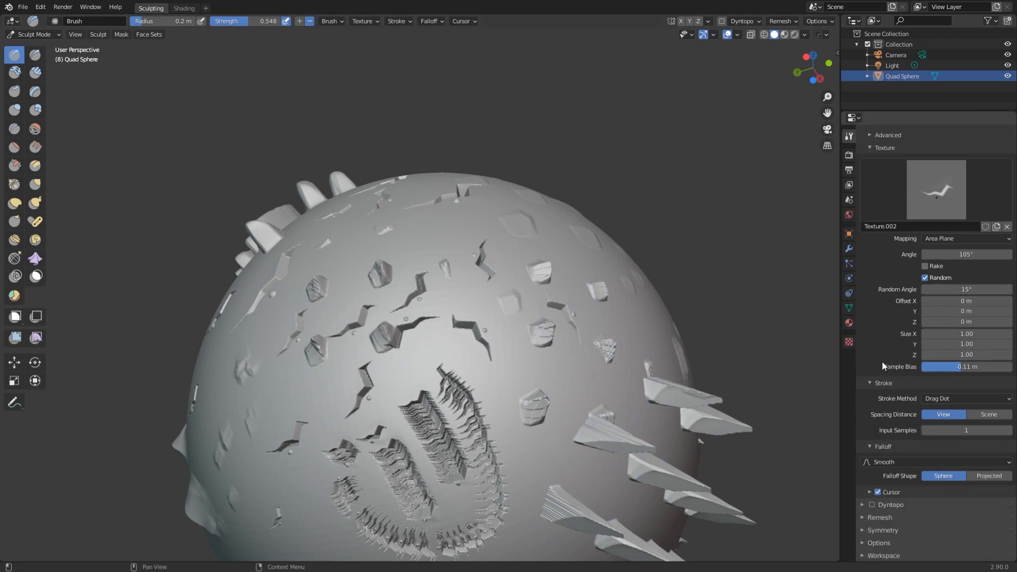
{"action": "left_click", "coordinate": [953, 399]}
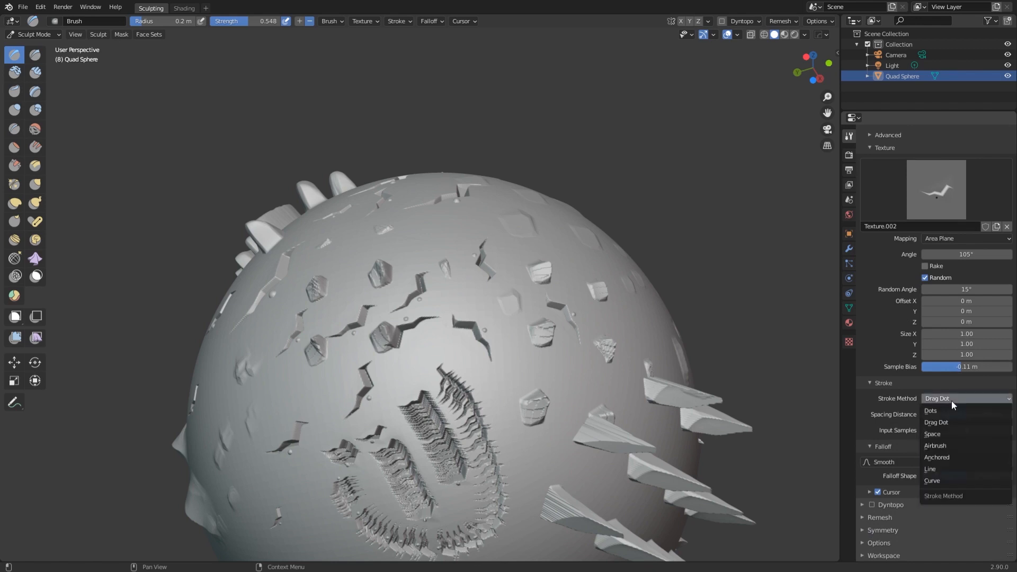
{"action": "left_click", "coordinate": [940, 445]}
{"action": "scroll", "coordinate": [882, 370], "scroll_direction": "up", "scroll_amount": 4}
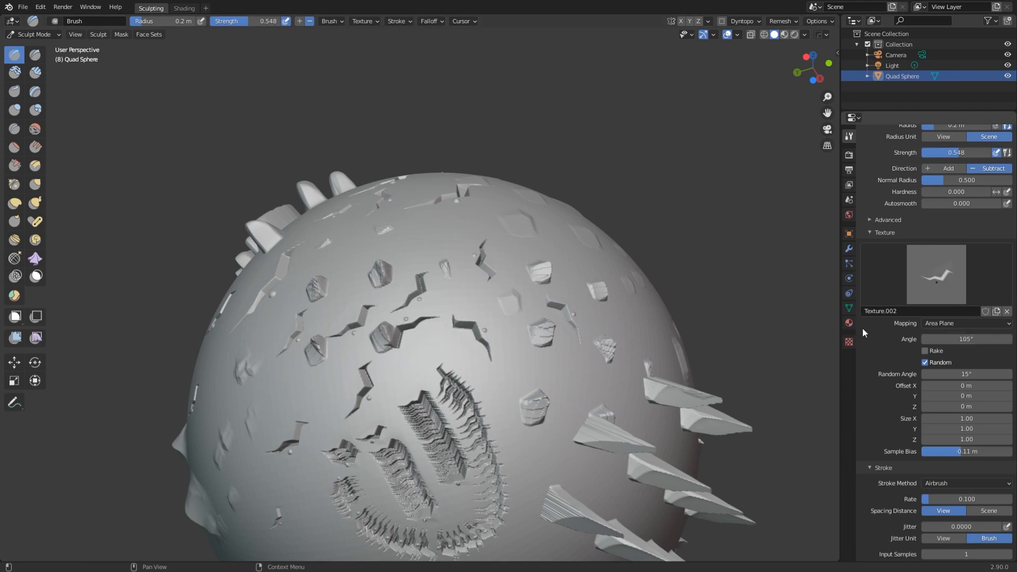
{"action": "middle_click_drag", "start_coordinate": [455, 153], "coordinate": [479, 297]}
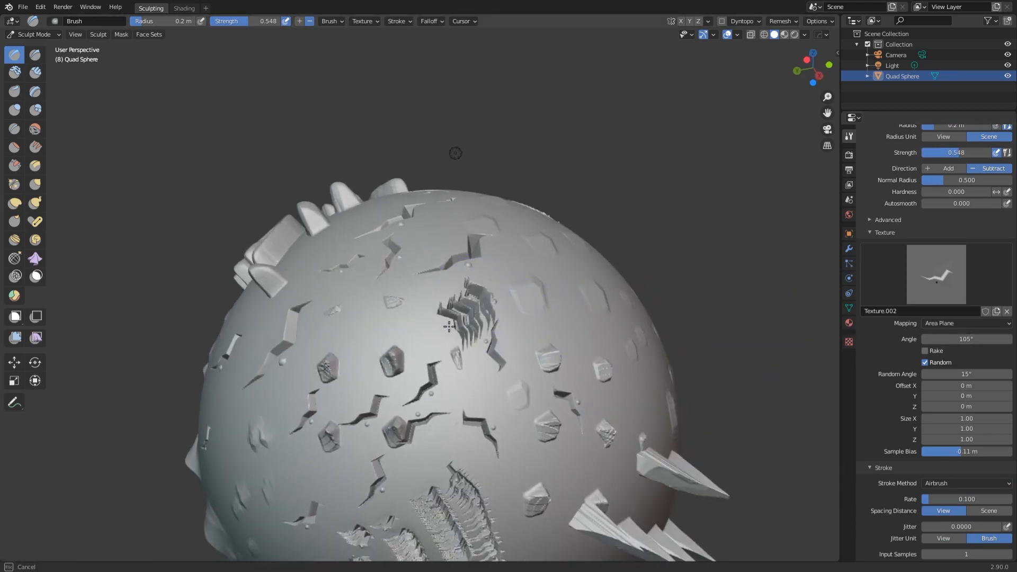
{"action": "left_click_drag", "start_coordinate": [452, 340], "coordinate": [487, 335]}
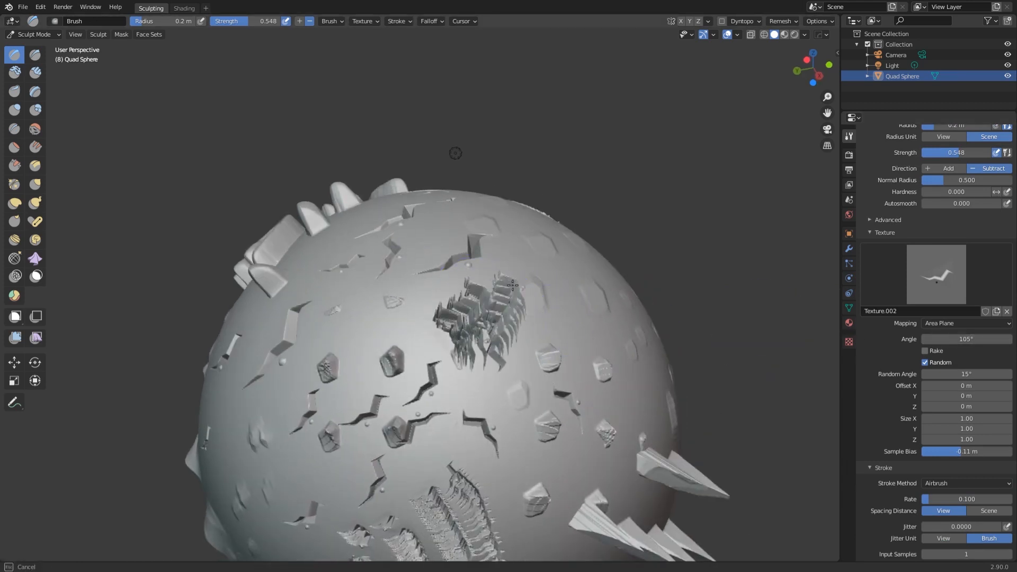
{"action": "middle_click_drag", "start_coordinate": [538, 294], "coordinate": [513, 337]}
{"action": "scroll", "coordinate": [502, 359], "scroll_direction": "up", "scroll_amount": 3}
{"action": "left_click_drag", "start_coordinate": [546, 386], "coordinate": [548, 388]}
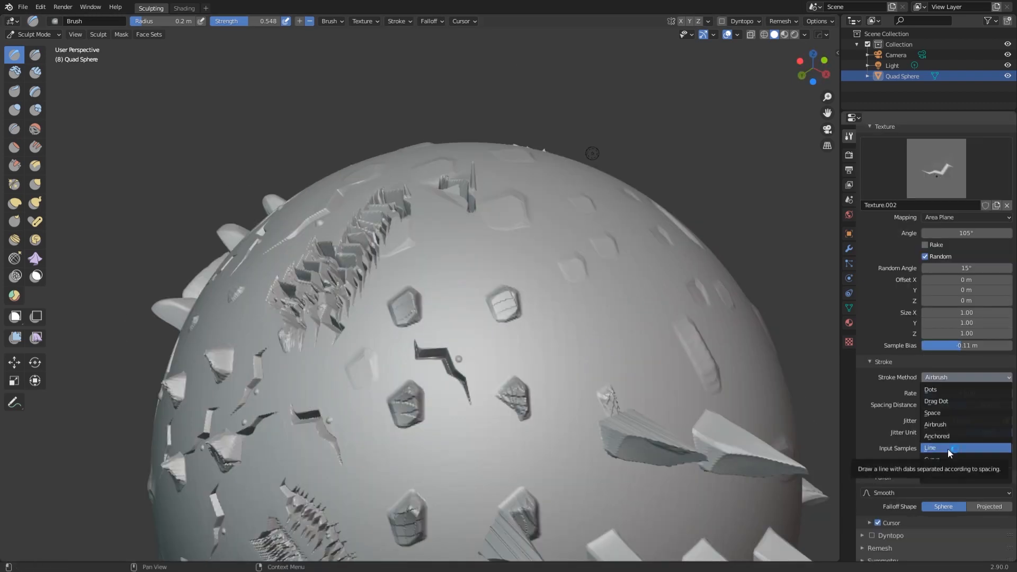
Set the crack brush's stroke method to Line and draw straight rows of cracks across the sphere.
{"action": "left_click", "coordinate": [933, 450]}
{"action": "mouse_move", "coordinate": [683, 317]}
{"action": "middle_mouse_down"}
{"action": "mouse_move", "coordinate": [659, 345]}
{"action": "mouse_move", "coordinate": [761, 309]}
{"action": "middle_mouse_up"}
{"action": "left_click", "coordinate": [993, 217]}
{"action": "left_click", "coordinate": [989, 215]}
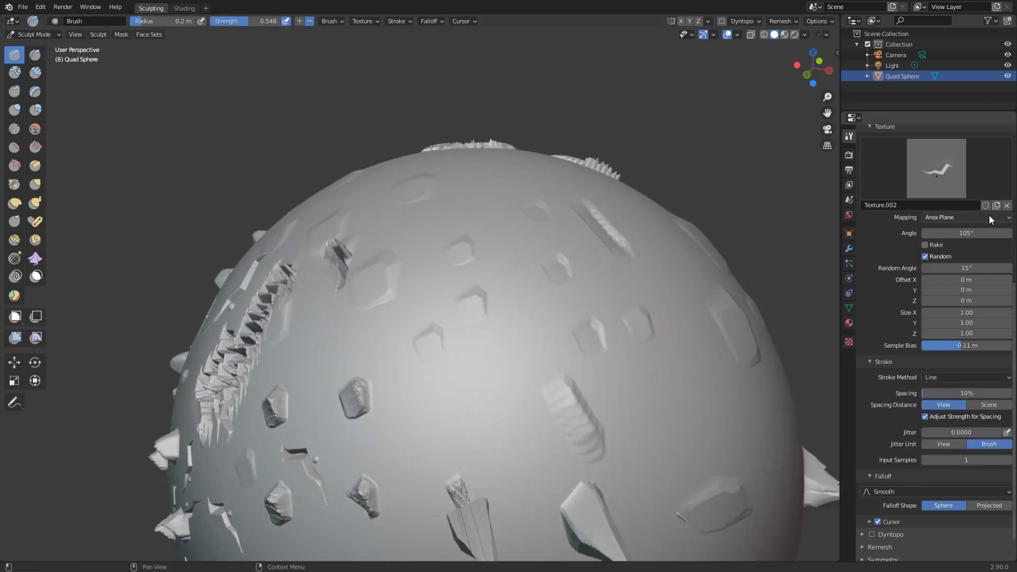
{"action": "left_click_drag", "start_coordinate": [505, 252], "coordinate": [532, 284]}
{"action": "left_click_drag", "start_coordinate": [607, 383], "coordinate": [664, 454]}
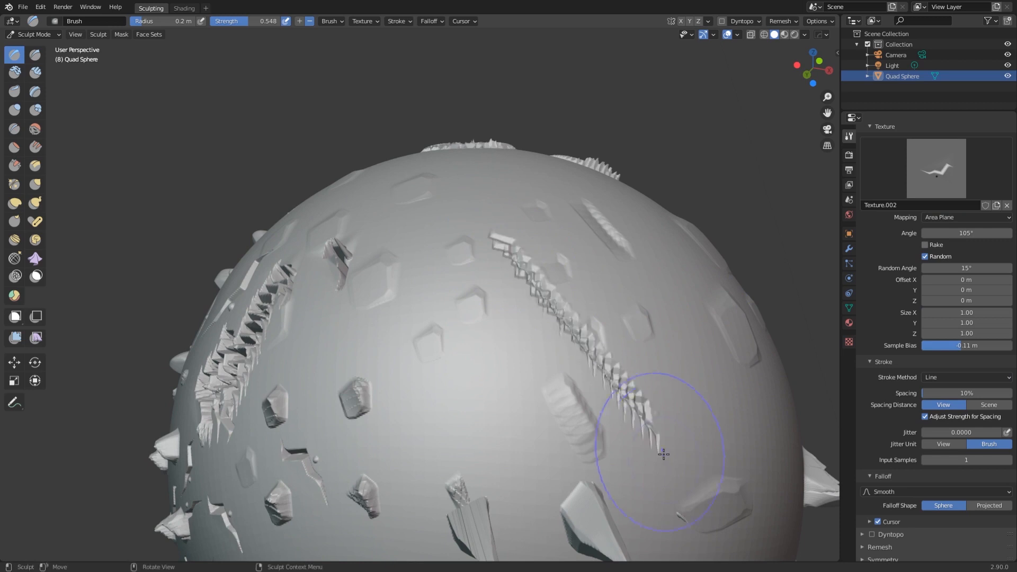
{"action": "middle_click_drag", "start_coordinate": [664, 425], "coordinate": [642, 377]}
{"action": "left_click_drag", "start_coordinate": [542, 182], "coordinate": [545, 390]}
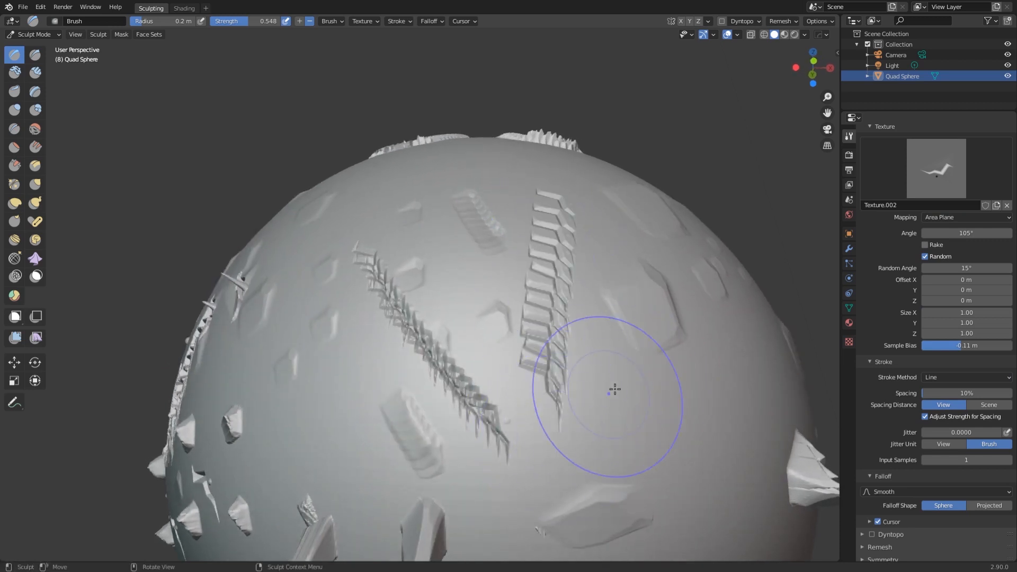
{"action": "mouse_move", "coordinate": [613, 386]}
{"action": "middle_mouse_down"}
{"action": "mouse_move", "coordinate": [583, 402]}
{"action": "mouse_move", "coordinate": [546, 387]}
{"action": "middle_mouse_up"}
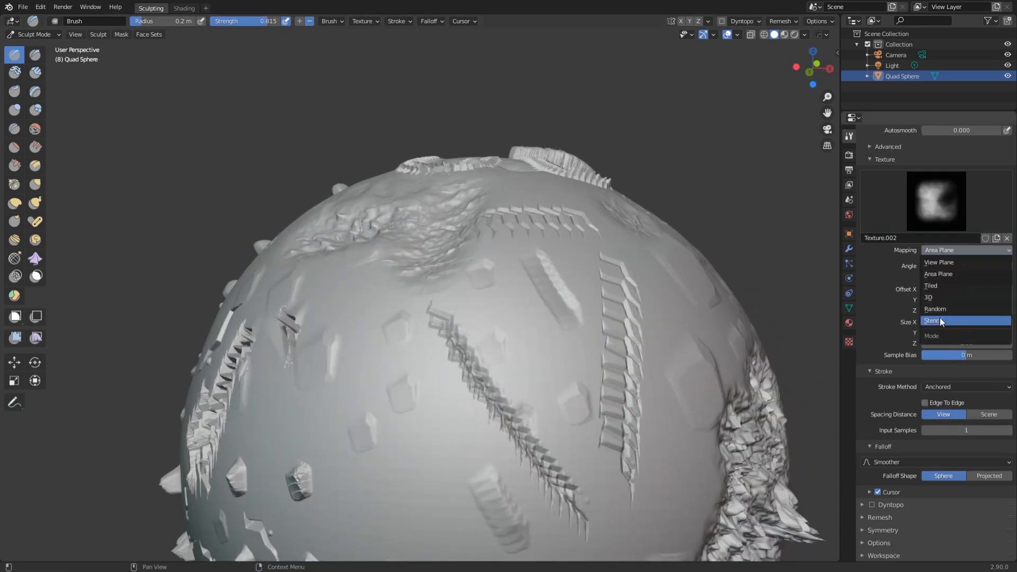
Set the cloudy texture's mapping to Stencil, move the stencil over the sphere, shrink it and rotate it to 4.14°.
{"action": "left_click", "coordinate": [941, 320]}
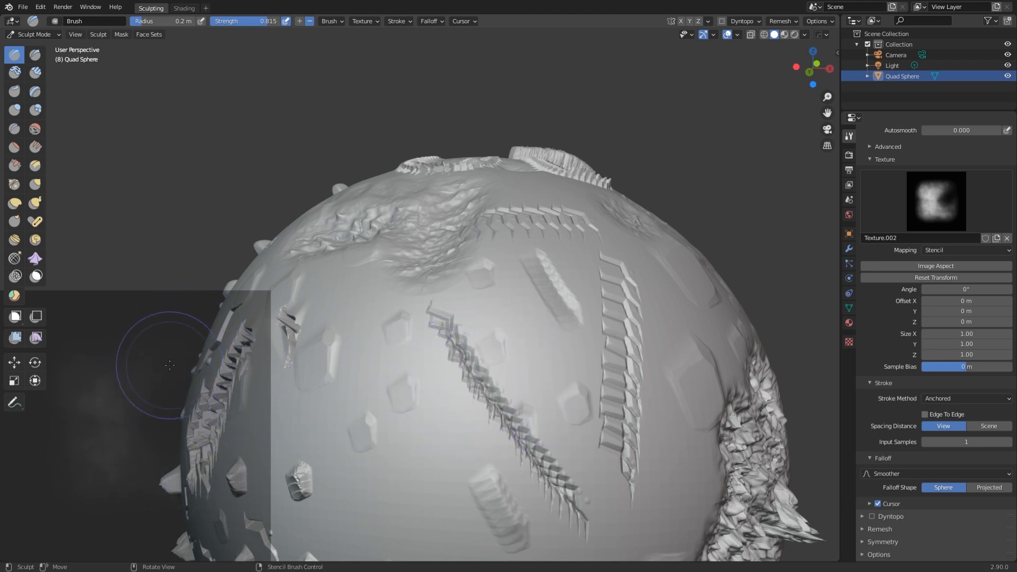
{"action": "right_click_drag", "start_coordinate": [133, 388], "coordinate": [507, 365]}
{"action": "scroll", "coordinate": [518, 338], "scroll_direction": "down", "scroll_amount": 3}
{"action": "scroll", "coordinate": [492, 367], "scroll_direction": "down", "scroll_amount": 3}
{"action": "scroll", "coordinate": [492, 367], "scroll_direction": "up", "scroll_amount": 3}
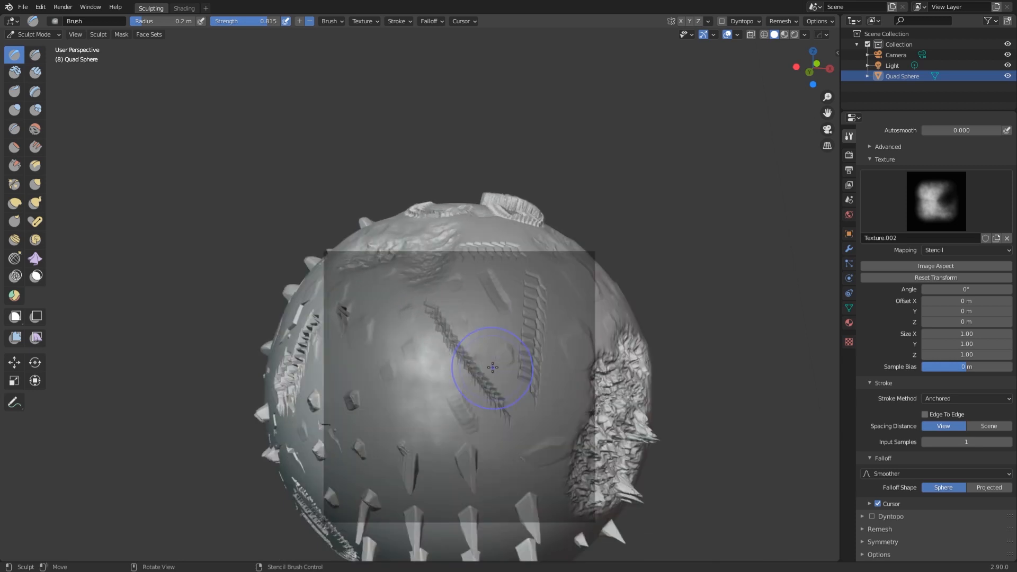
{"action": "right_click_drag", "start_coordinate": [532, 357], "coordinate": [492, 372], "text": "shift"}
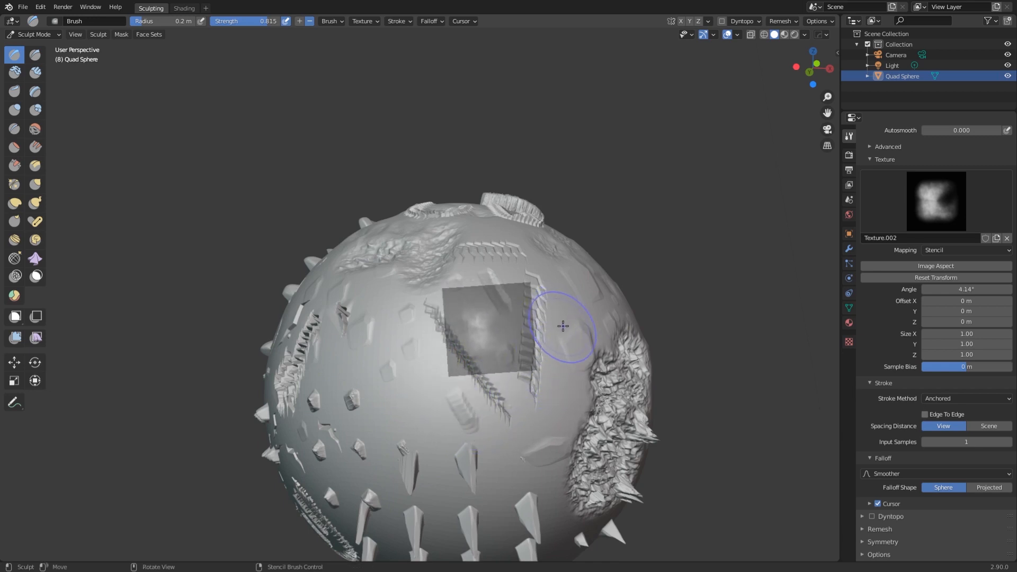
Set the stroke method to Space and paint through the stencil on a smooth area of the sphere.
{"action": "mouse_move", "coordinate": [502, 340]}
{"action": "middle_mouse_down"}
{"action": "mouse_move", "coordinate": [539, 318]}
{"action": "mouse_move", "coordinate": [488, 295]}
{"action": "mouse_move", "coordinate": [547, 335]}
{"action": "mouse_move", "coordinate": [587, 318]}
{"action": "mouse_move", "coordinate": [701, 363]}
{"action": "mouse_move", "coordinate": [689, 358]}
{"action": "middle_mouse_up"}
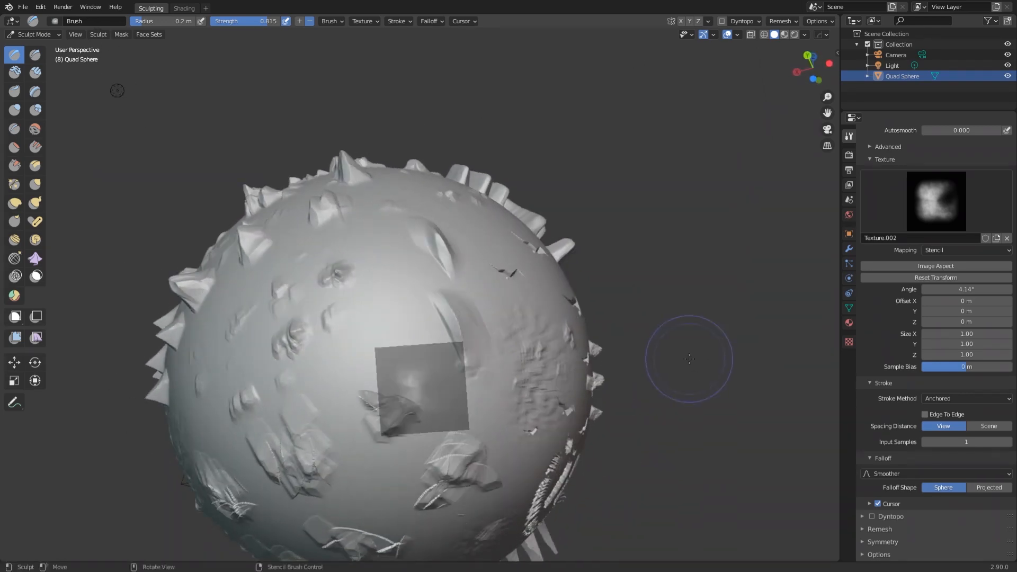
{"action": "middle_click_drag", "start_coordinate": [584, 348], "coordinate": [584, 368]}
{"action": "middle_click_drag", "start_coordinate": [514, 384], "coordinate": [522, 392]}
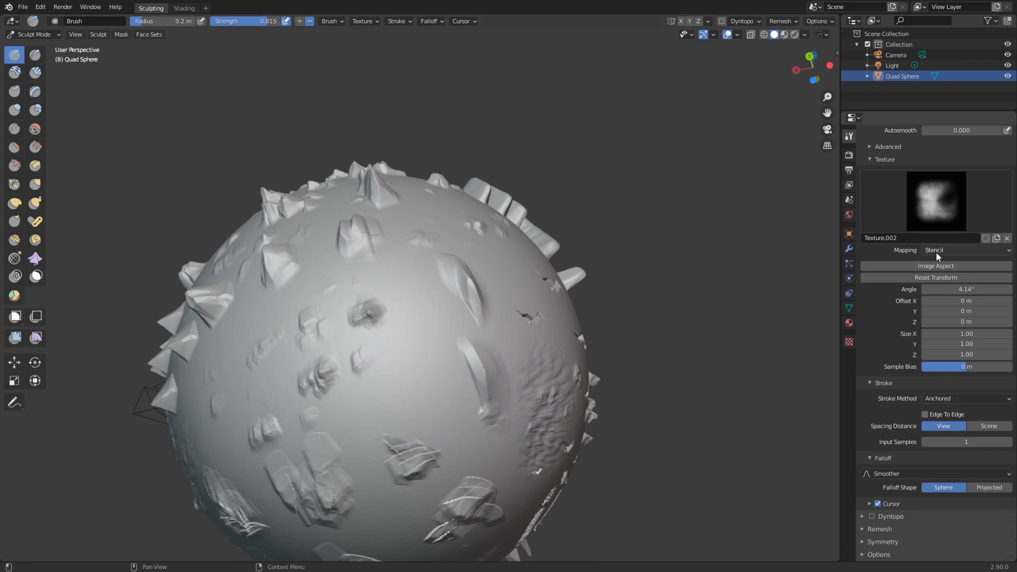
{"action": "left_click", "coordinate": [956, 398]}
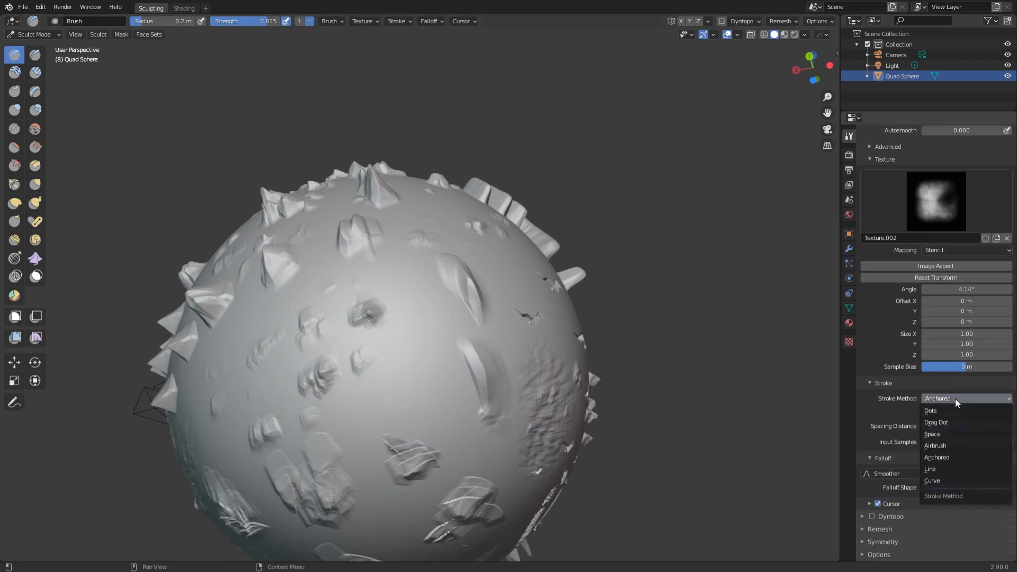
{"action": "left_click", "coordinate": [946, 435]}
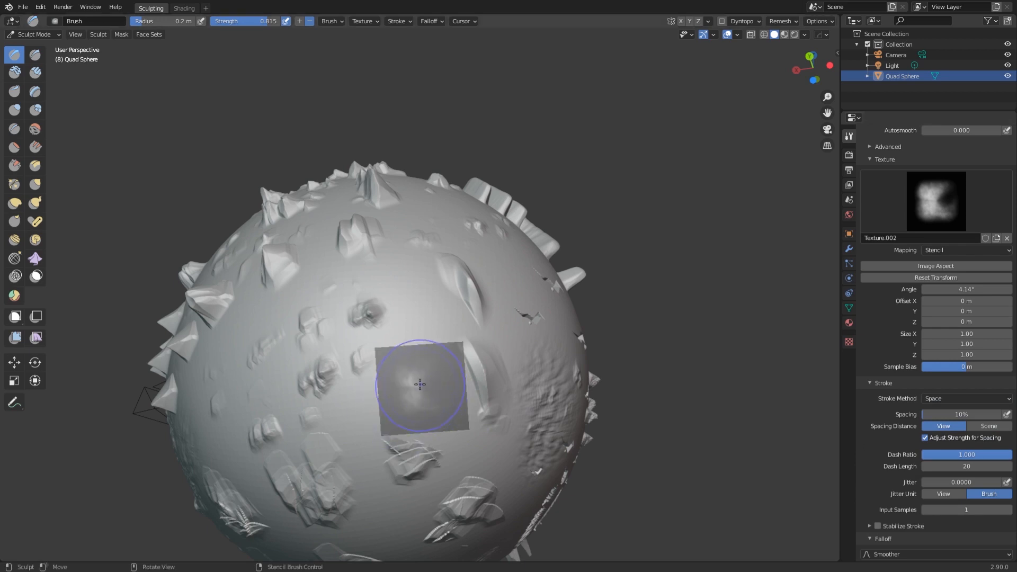
{"action": "mouse_move", "coordinate": [420, 384]}
{"action": "left_mouse_down"}
{"action": "mouse_move", "coordinate": [416, 395]}
{"action": "mouse_move", "coordinate": [421, 379]}
{"action": "mouse_move", "coordinate": [405, 371]}
{"action": "left_mouse_up"}
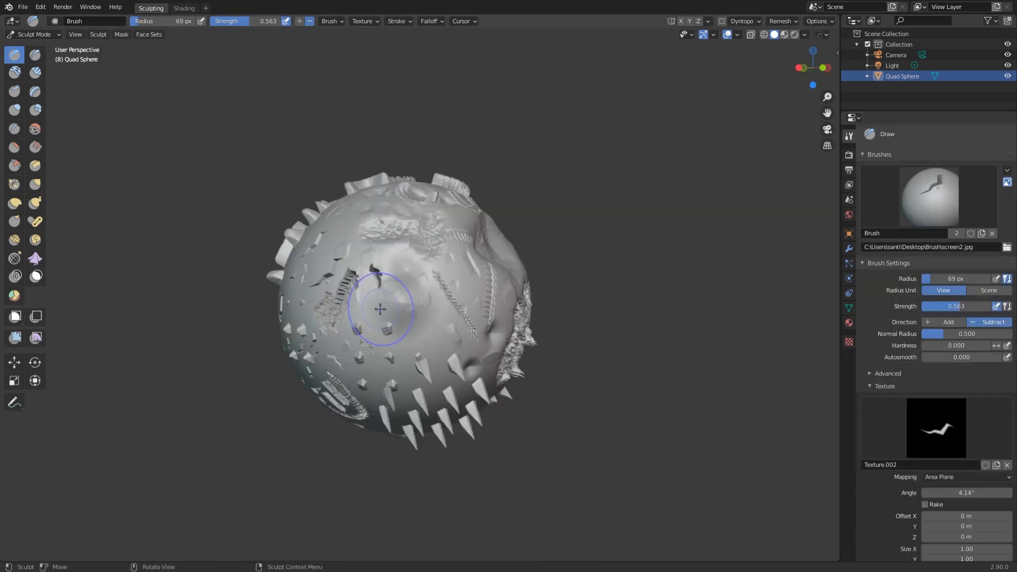
{"action": "middle_click_drag", "start_coordinate": [386, 325], "coordinate": [352, 308]}
{"action": "scroll", "coordinate": [352, 308], "scroll_direction": "up", "scroll_amount": 2}
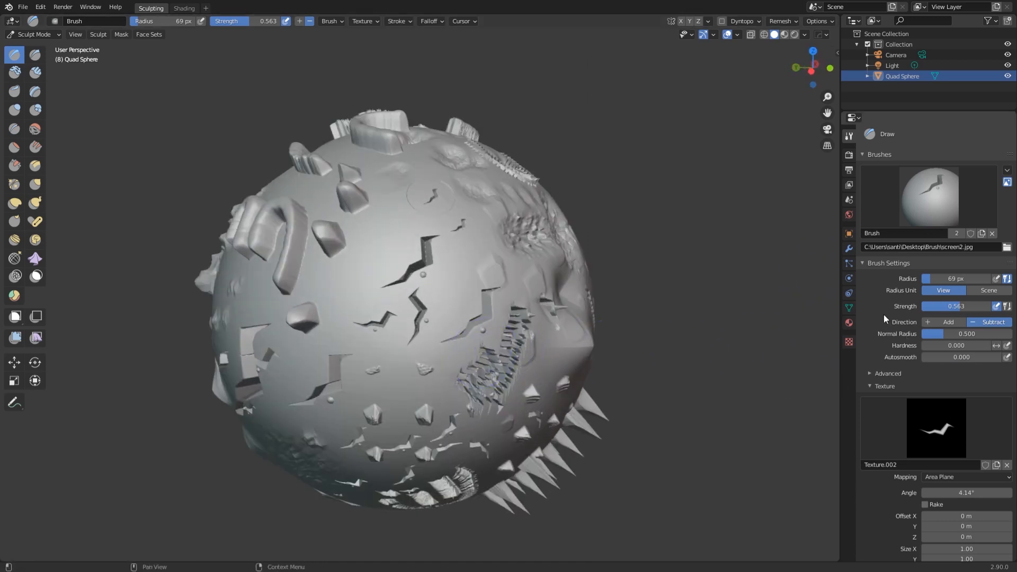
Review the crack brush's settings, hiding the texture options and showing the falloff options, and look over the sculpted sphere from several sides.
{"action": "scroll", "coordinate": [884, 313], "scroll_direction": "down", "scroll_amount": 10}
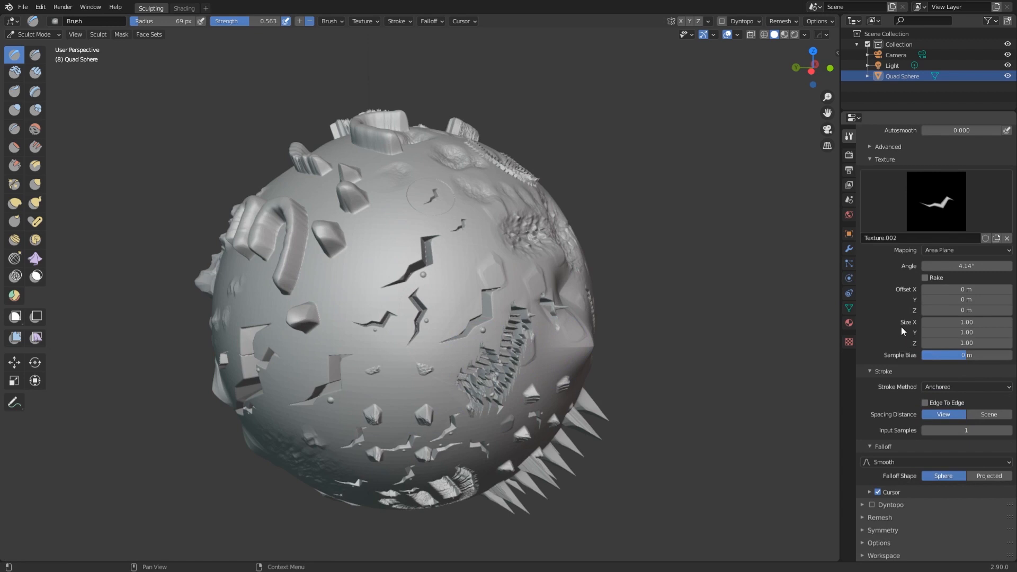
{"action": "scroll", "coordinate": [885, 436], "scroll_direction": "up", "scroll_amount": 3}
{"action": "scroll", "coordinate": [885, 435], "scroll_direction": "down", "scroll_amount": 3}
{"action": "scroll", "coordinate": [884, 300], "scroll_direction": "up", "scroll_amount": 8}
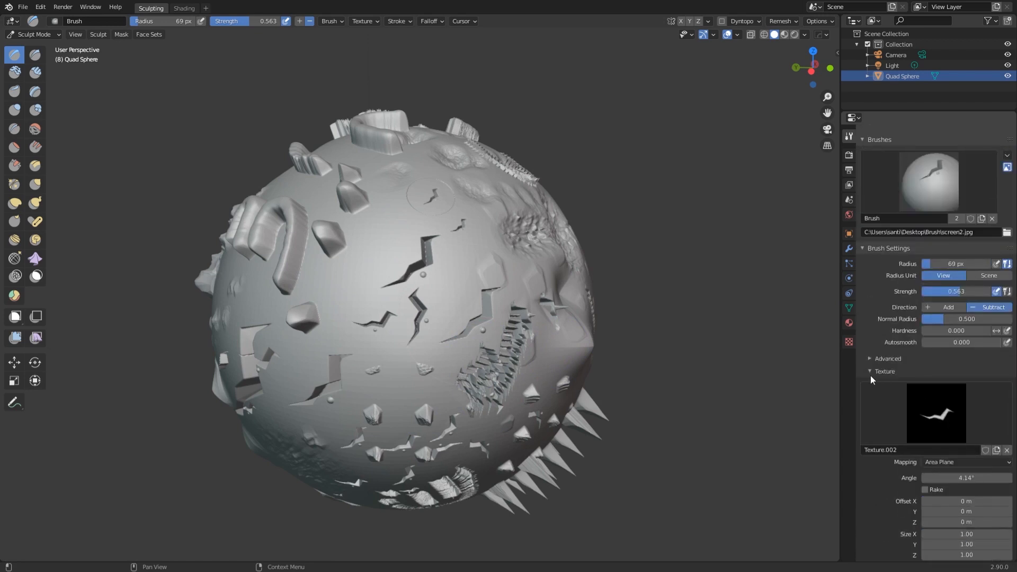
{"action": "left_click", "coordinate": [870, 372]}
{"action": "left_click", "coordinate": [869, 459]}
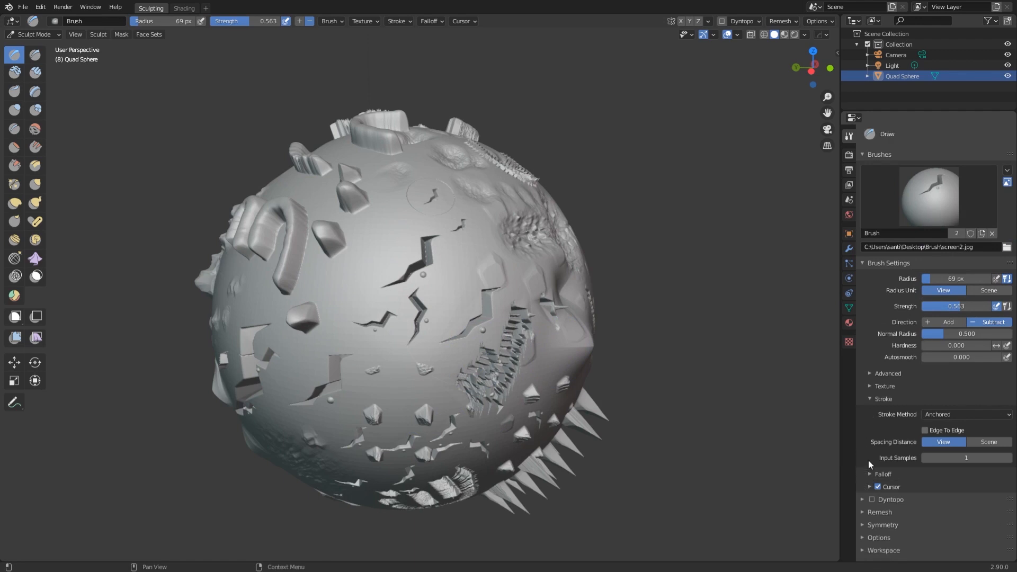
{"action": "left_click", "coordinate": [870, 473]}
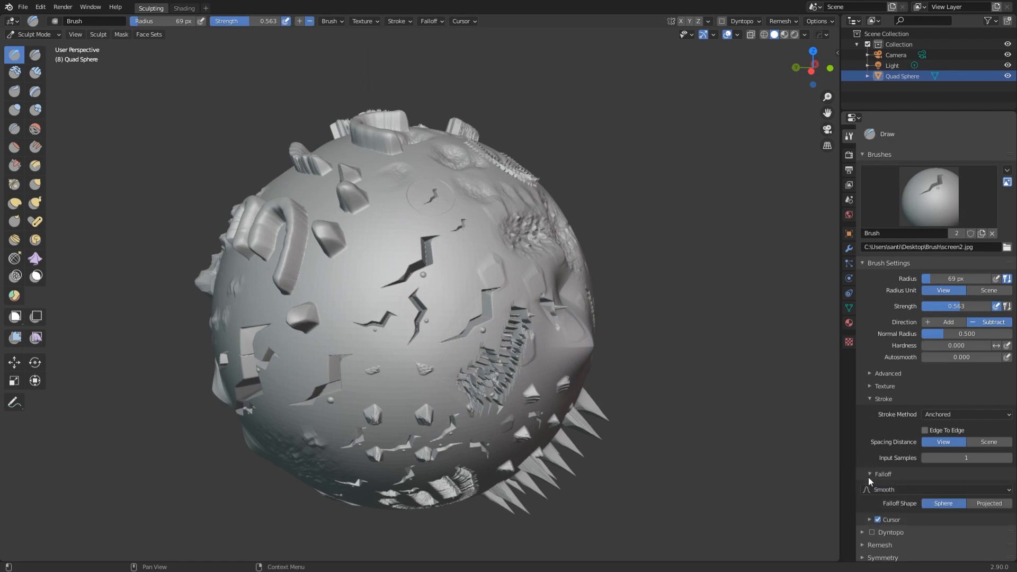
{"action": "scroll", "coordinate": [857, 418], "scroll_direction": "down", "scroll_amount": 1}
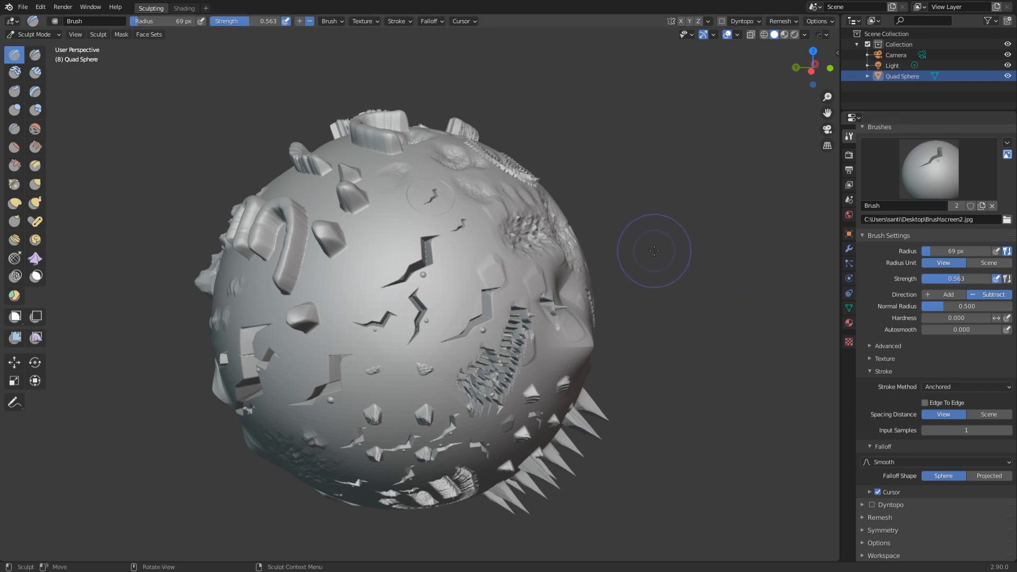
{"action": "mouse_move", "coordinate": [450, 255]}
{"action": "middle_mouse_down"}
{"action": "mouse_move", "coordinate": [368, 357]}
{"action": "mouse_move", "coordinate": [334, 280]}
{"action": "mouse_move", "coordinate": [336, 303]}
{"action": "mouse_move", "coordinate": [416, 265]}
{"action": "mouse_move", "coordinate": [431, 245]}
{"action": "mouse_move", "coordinate": [460, 262]}
{"action": "middle_mouse_up"}
{"action": "mouse_move", "coordinate": [536, 343]}
{"action": "middle_mouse_down"}
{"action": "mouse_move", "coordinate": [515, 337]}
{"action": "mouse_move", "coordinate": [530, 247]}
{"action": "mouse_move", "coordinate": [618, 287]}
{"action": "mouse_move", "coordinate": [628, 267]}
{"action": "middle_mouse_up"}
{"action": "middle_click_drag", "start_coordinate": [559, 249], "coordinate": [436, 319]}
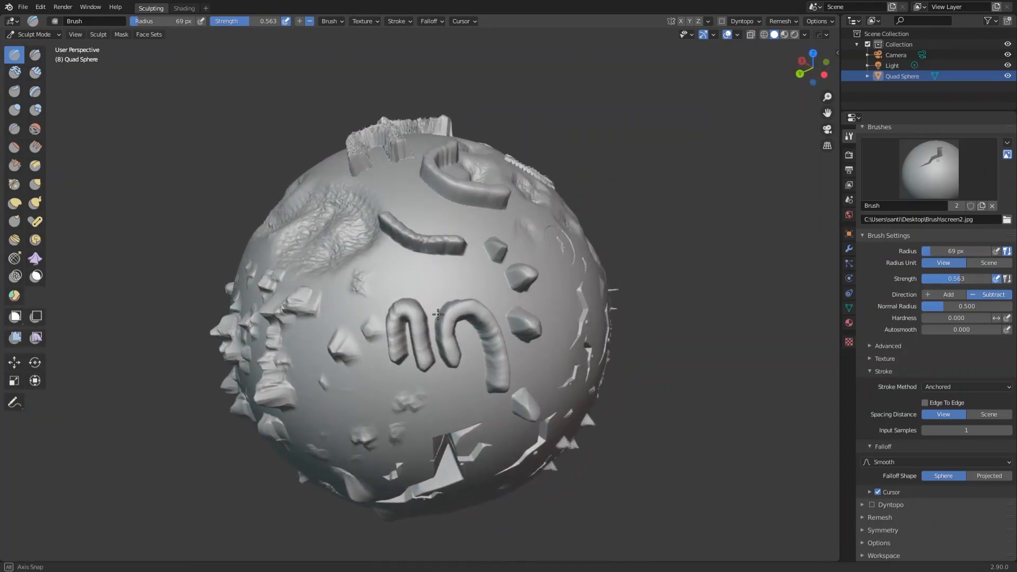
{"action": "mouse_move", "coordinate": [472, 237]}
{"action": "middle_mouse_down"}
{"action": "mouse_move", "coordinate": [484, 256]}
{"action": "mouse_move", "coordinate": [647, 228]}
{"action": "middle_mouse_up"}
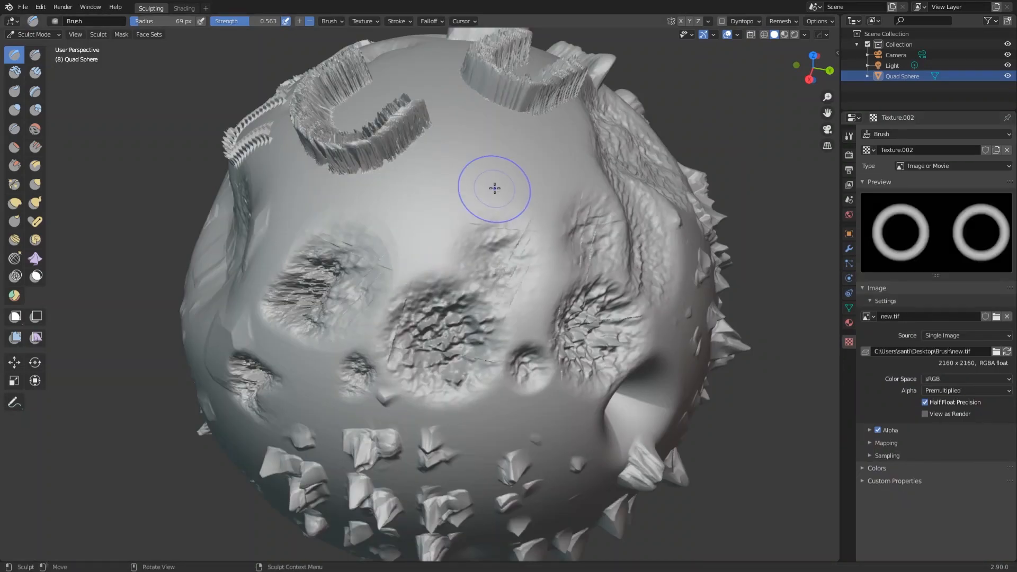
Stamp a ring from the new.tif texture onto the smooth upper area of the sphere.
{"action": "mouse_move", "coordinate": [471, 150]}
{"action": "left_mouse_down"}
{"action": "mouse_move", "coordinate": [513, 200]}
{"action": "mouse_move", "coordinate": [514, 222]}
{"action": "mouse_move", "coordinate": [485, 192]}
{"action": "left_mouse_up"}
{"action": "scroll", "coordinate": [522, 212], "scroll_direction": "up", "scroll_amount": 1}
{"action": "mouse_move", "coordinate": [572, 125]}
{"action": "middle_mouse_down", "text": "shift"}
{"action": "mouse_move", "coordinate": [563, 207]}
{"action": "mouse_move", "coordinate": [538, 243]}
{"action": "middle_mouse_up", "text": "shift"}
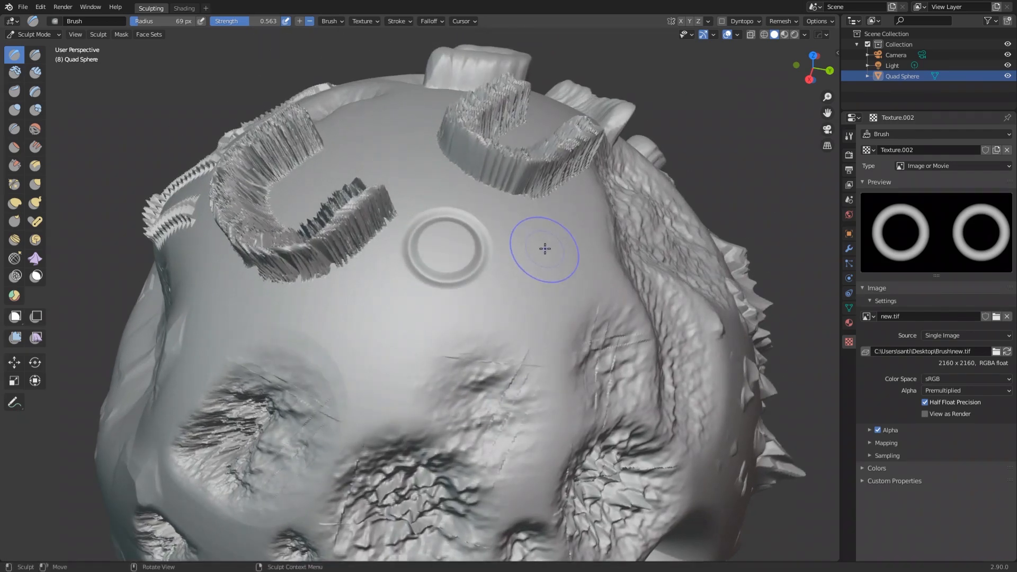
{"action": "left_click", "coordinate": [848, 156]}
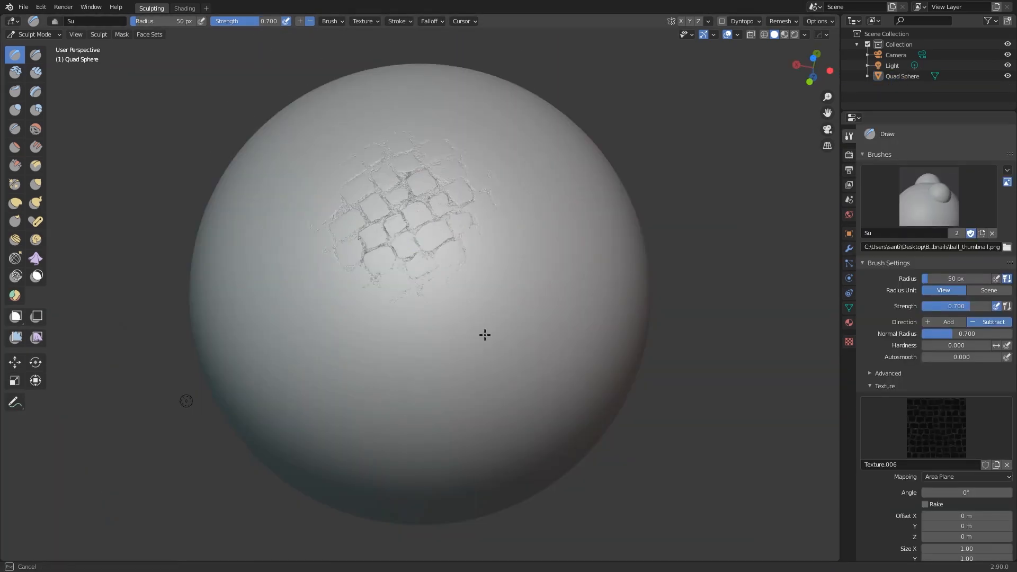
Carve cracked tiles into the clean sphere, and stamp raised monkey heads below them with the Sphere brush set to Add.
{"action": "left_click_drag", "start_coordinate": [483, 336], "coordinate": [603, 396]}
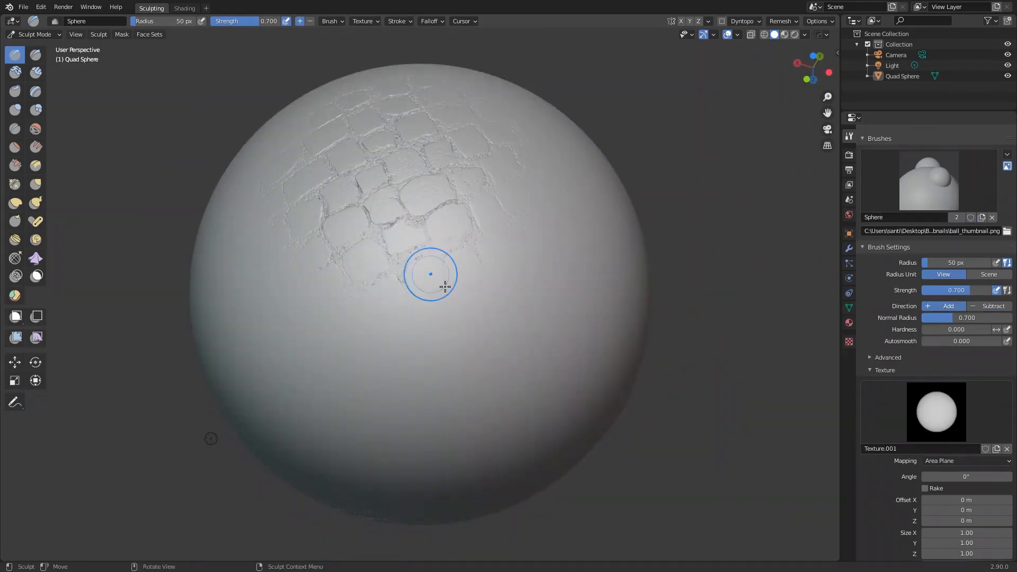
{"action": "mouse_move", "coordinate": [517, 233]}
{"action": "left_mouse_down"}
{"action": "mouse_move", "coordinate": [518, 283]}
{"action": "mouse_move", "coordinate": [528, 281]}
{"action": "left_mouse_up"}
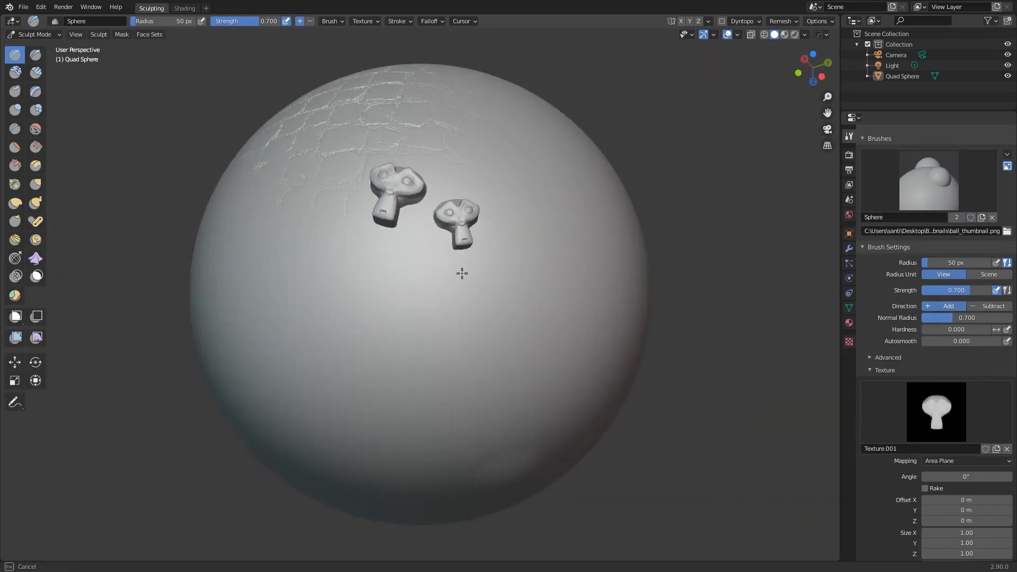
{"action": "left_click_drag", "start_coordinate": [375, 261], "coordinate": [392, 278]}
{"action": "left_click_drag", "start_coordinate": [432, 283], "coordinate": [477, 341]}
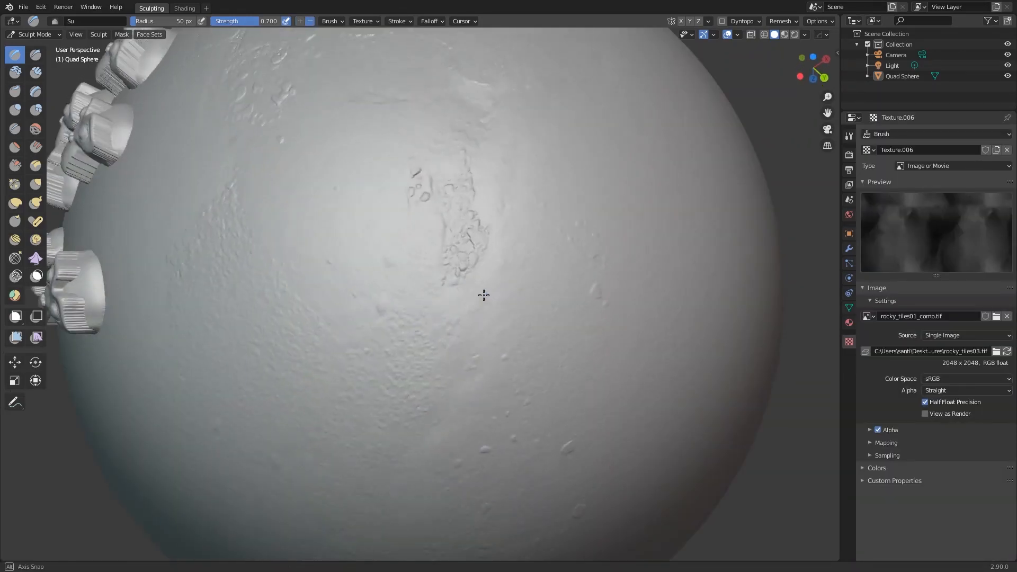
Carve rocky stone patterns into smooth areas of the sphere with the rocky_tiles03.tif and rocky_tiles05.tif textures.
{"action": "left_click_drag", "start_coordinate": [426, 194], "coordinate": [506, 286]}
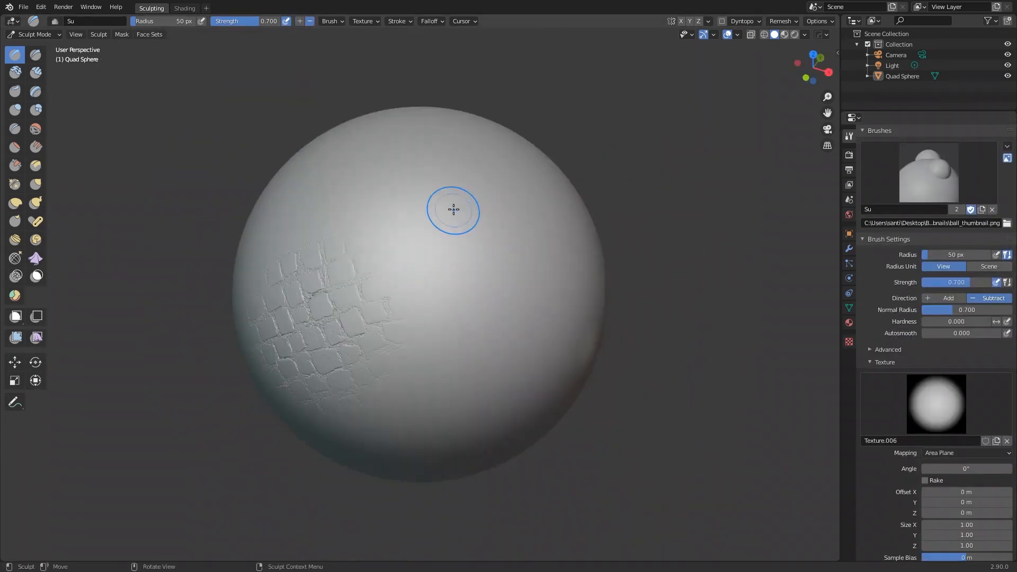
{"action": "middle_click_drag", "start_coordinate": [454, 209], "coordinate": [490, 229]}
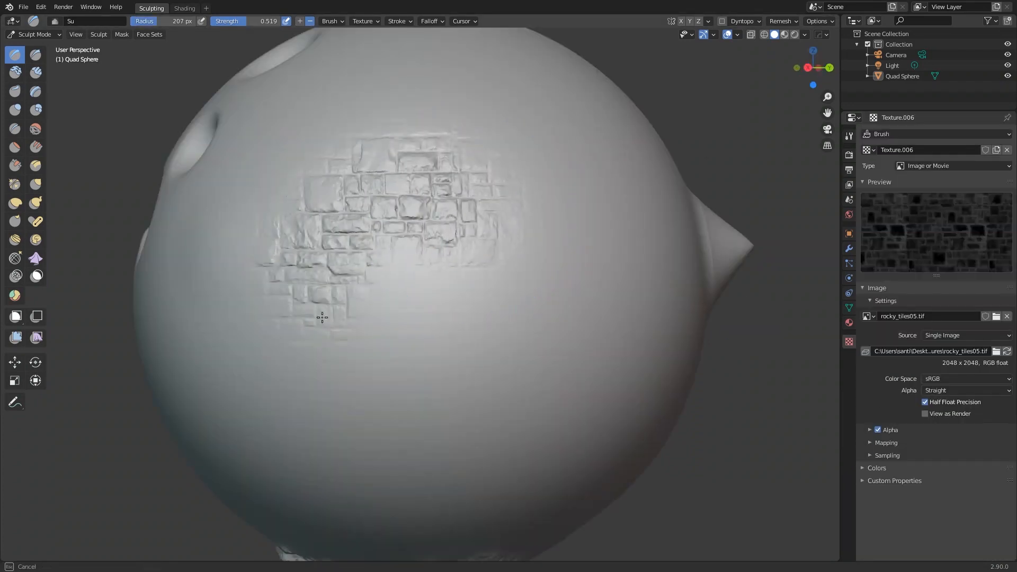
{"action": "mouse_move", "coordinate": [300, 141]}
{"action": "left_mouse_down"}
{"action": "mouse_move", "coordinate": [477, 339]}
{"action": "mouse_move", "coordinate": [408, 174]}
{"action": "mouse_move", "coordinate": [561, 114]}
{"action": "left_mouse_up"}
{"action": "scroll", "coordinate": [583, 212], "scroll_direction": "down", "scroll_amount": 2}
{"action": "middle_click_drag", "start_coordinate": [610, 262], "coordinate": [589, 276]}
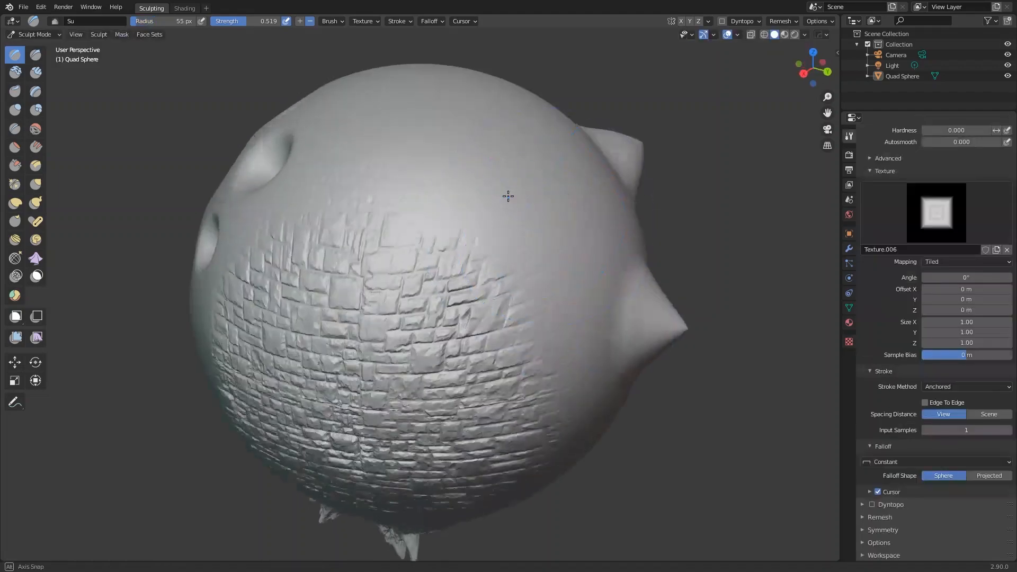
Stamp rows of concentric squares above the brick area using Tiled mapping, the Anchored stroke method and Constant falloff.
{"action": "left_click", "coordinate": [407, 212]}
{"action": "left_click", "coordinate": [407, 268]}
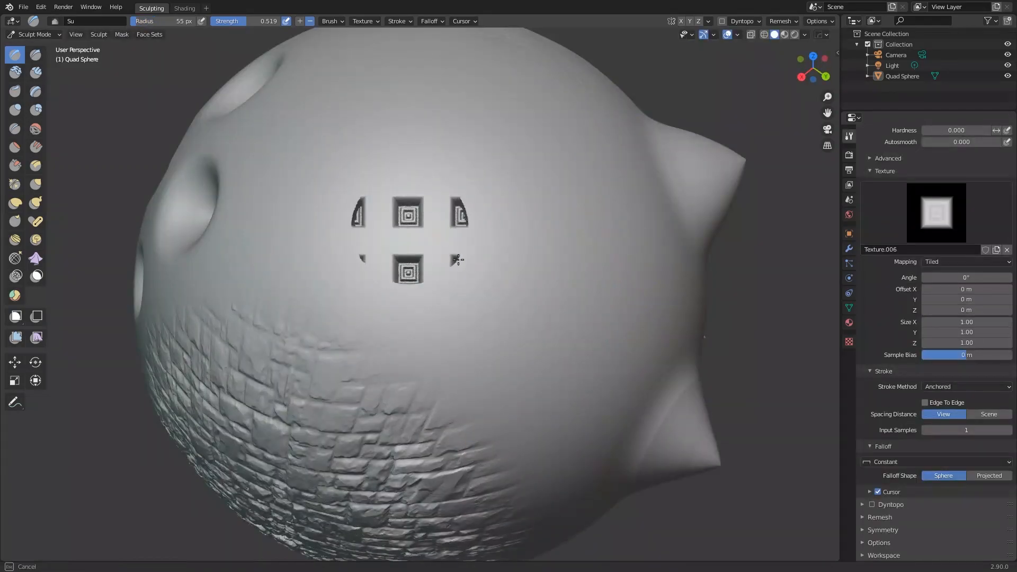
{"action": "left_click", "coordinate": [524, 211]}
{"action": "left_click", "coordinate": [349, 270]}
{"action": "scroll", "coordinate": [613, 338], "scroll_direction": "up", "scroll_amount": 1}
{"action": "middle_click_drag", "start_coordinate": [613, 338], "coordinate": [595, 307]}
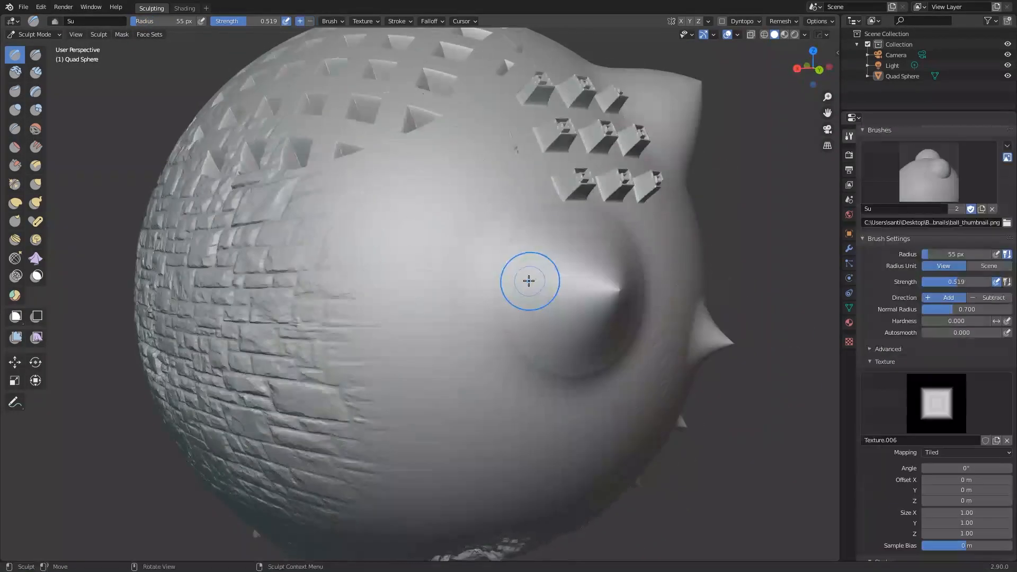
Set the brush texture's mapping to Area Plane and stamp single raised stepped squares beside the brick area.
{"action": "left_click", "coordinate": [941, 452]}
{"action": "left_click", "coordinate": [419, 218]}
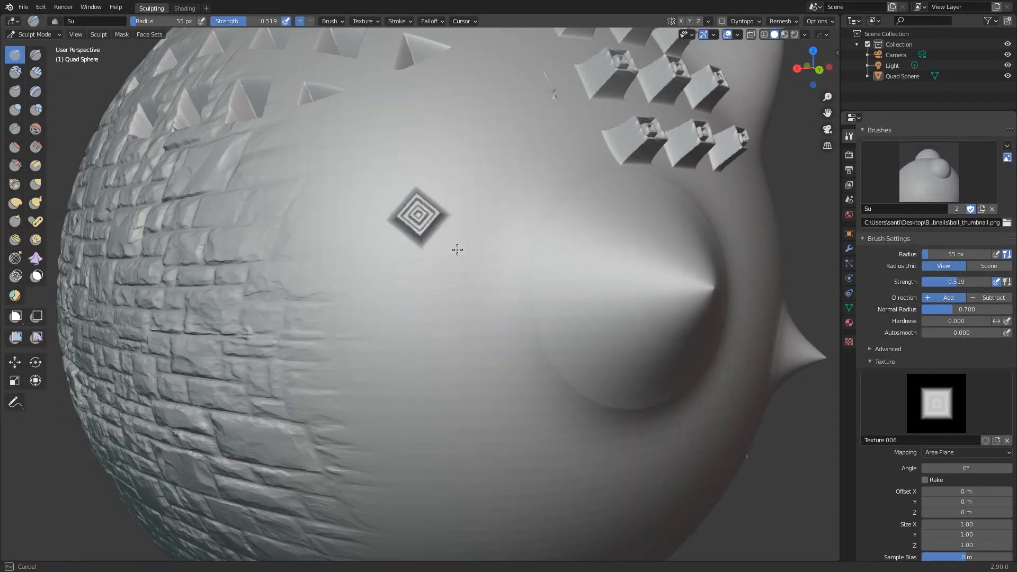
{"action": "scroll", "coordinate": [456, 245], "scroll_direction": "down", "scroll_amount": 3}
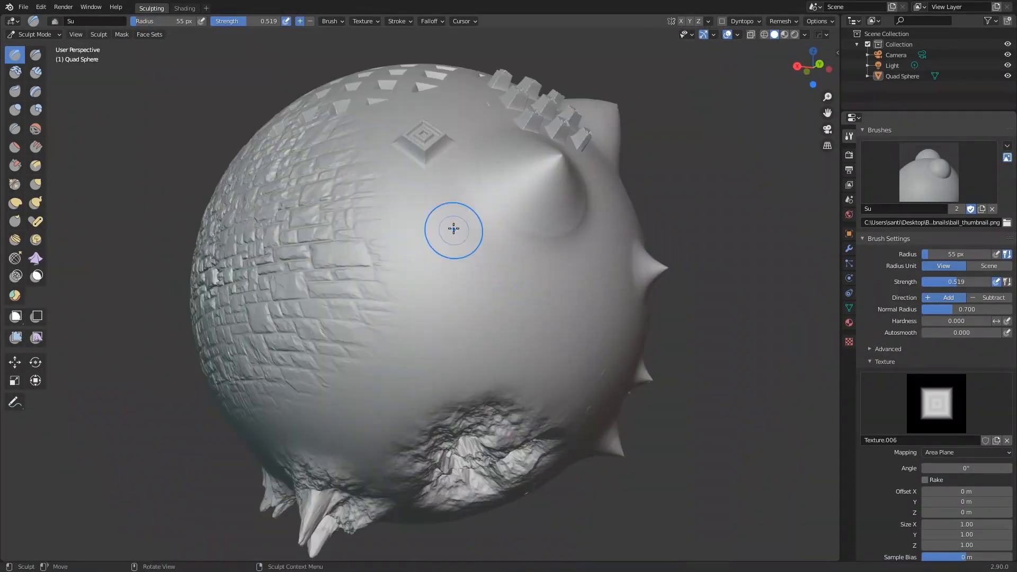
{"action": "left_click", "coordinate": [453, 231]}
{"action": "left_click", "coordinate": [501, 273]}
{"action": "left_click", "coordinate": [466, 315]}
Stamp raised square panels in varied sizes and angles around the spikes with the test1.png texture.
{"action": "left_click_drag", "start_coordinate": [409, 211], "coordinate": [517, 211]}
{"action": "left_click_drag", "start_coordinate": [386, 238], "coordinate": [413, 246]}
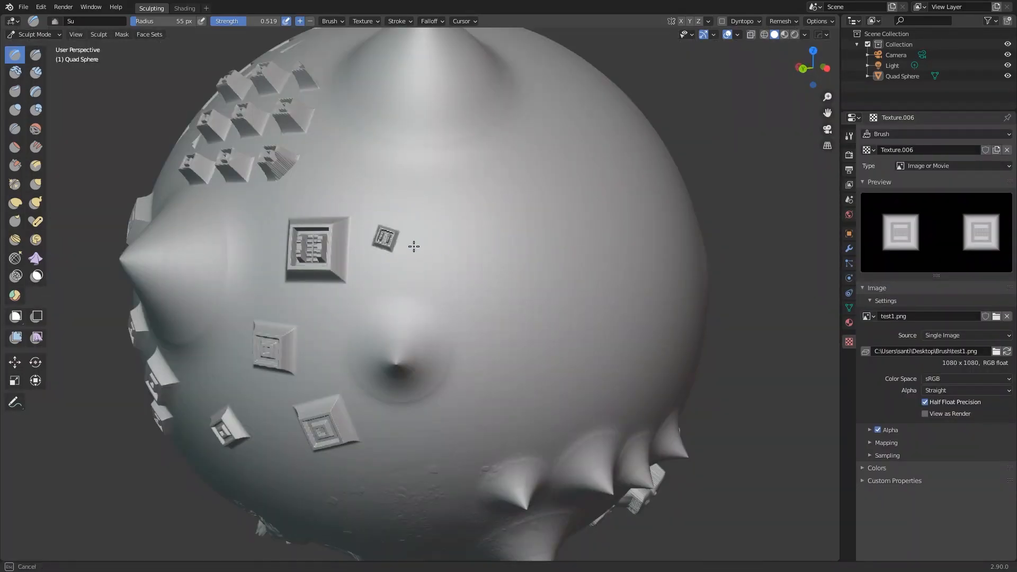
{"action": "left_click", "coordinate": [494, 216]}
{"action": "left_click", "coordinate": [535, 302]}
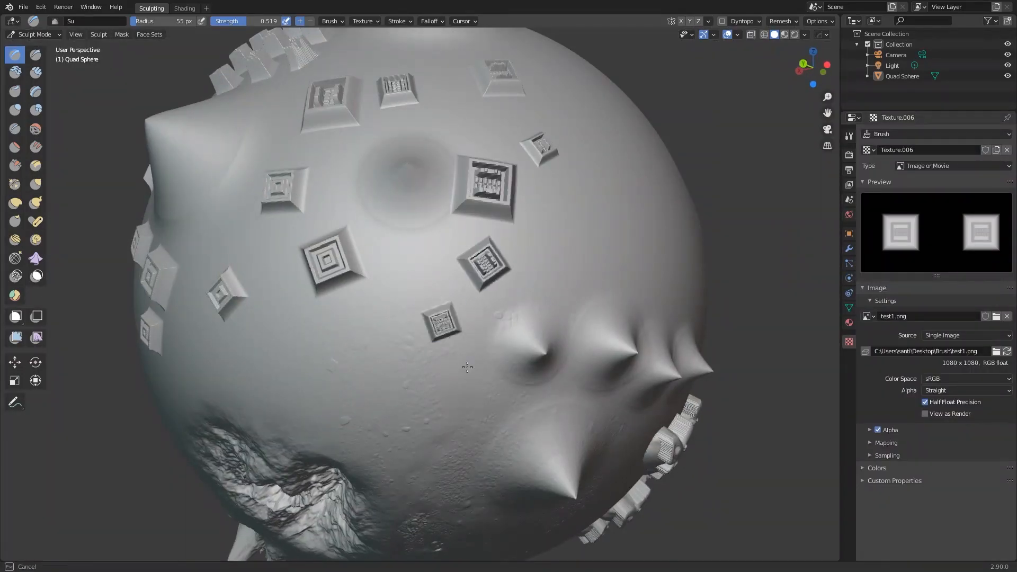
Stamp a cluster of raised rocks in varied sizes beside the square panels with the rock.tif texture.
{"action": "left_click", "coordinate": [513, 175]}
{"action": "left_click_drag", "start_coordinate": [533, 228], "coordinate": [591, 231]}
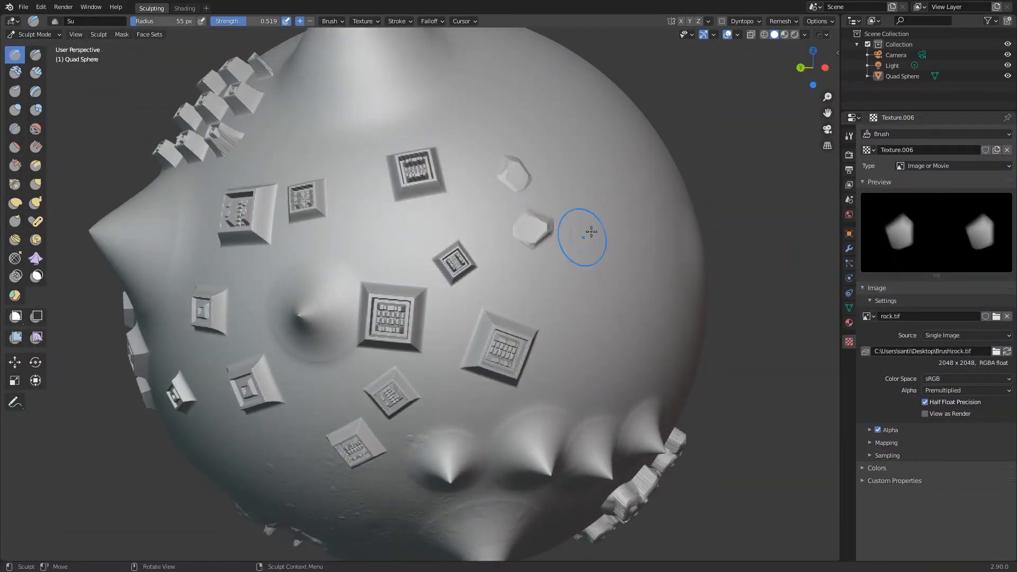
{"action": "left_click", "coordinate": [580, 180]}
{"action": "left_click", "coordinate": [530, 127]}
{"action": "left_click", "coordinate": [622, 287]}
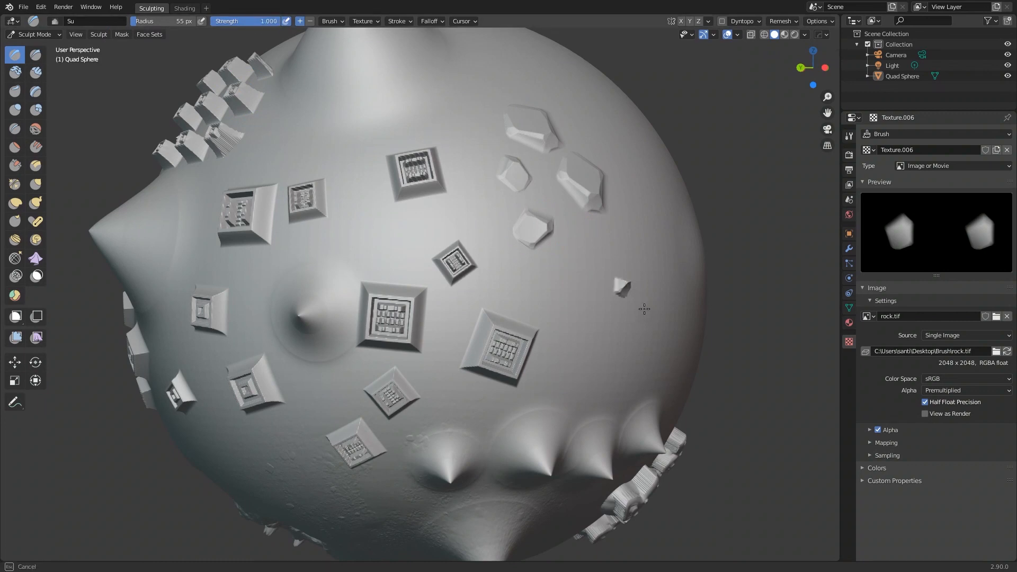
{"action": "left_click", "coordinate": [680, 244]}
{"action": "left_click", "coordinate": [639, 170]}
{"action": "left_click", "coordinate": [577, 254]}
{"action": "left_click", "coordinate": [622, 209]}
{"action": "left_click", "coordinate": [588, 333]}
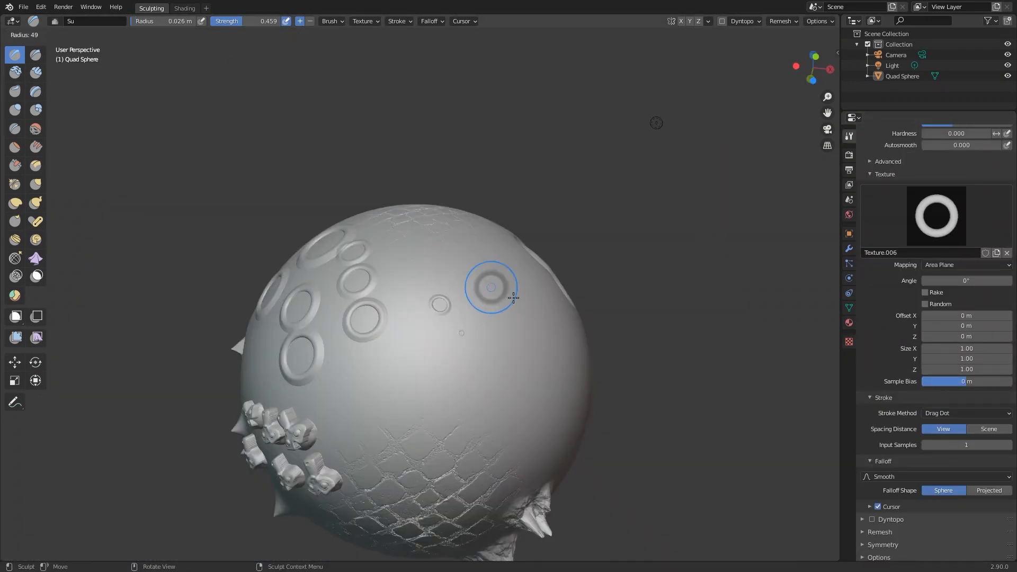
Place more rings on the sphere with the ring texture, Area Plane mapping and the Drag Dot stroke method.
{"action": "left_click", "coordinate": [496, 372]}
{"action": "left_click", "coordinate": [424, 257]}
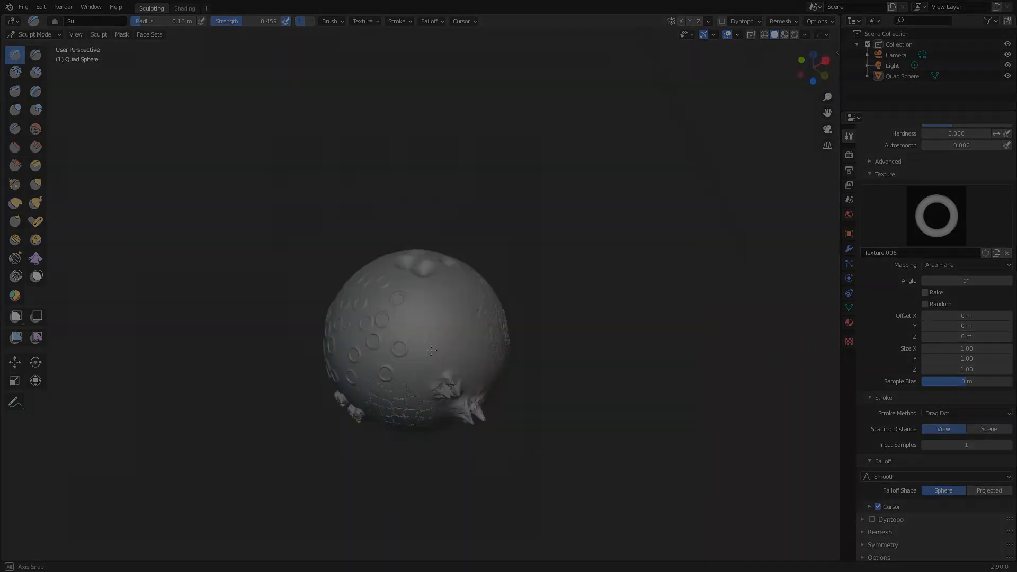